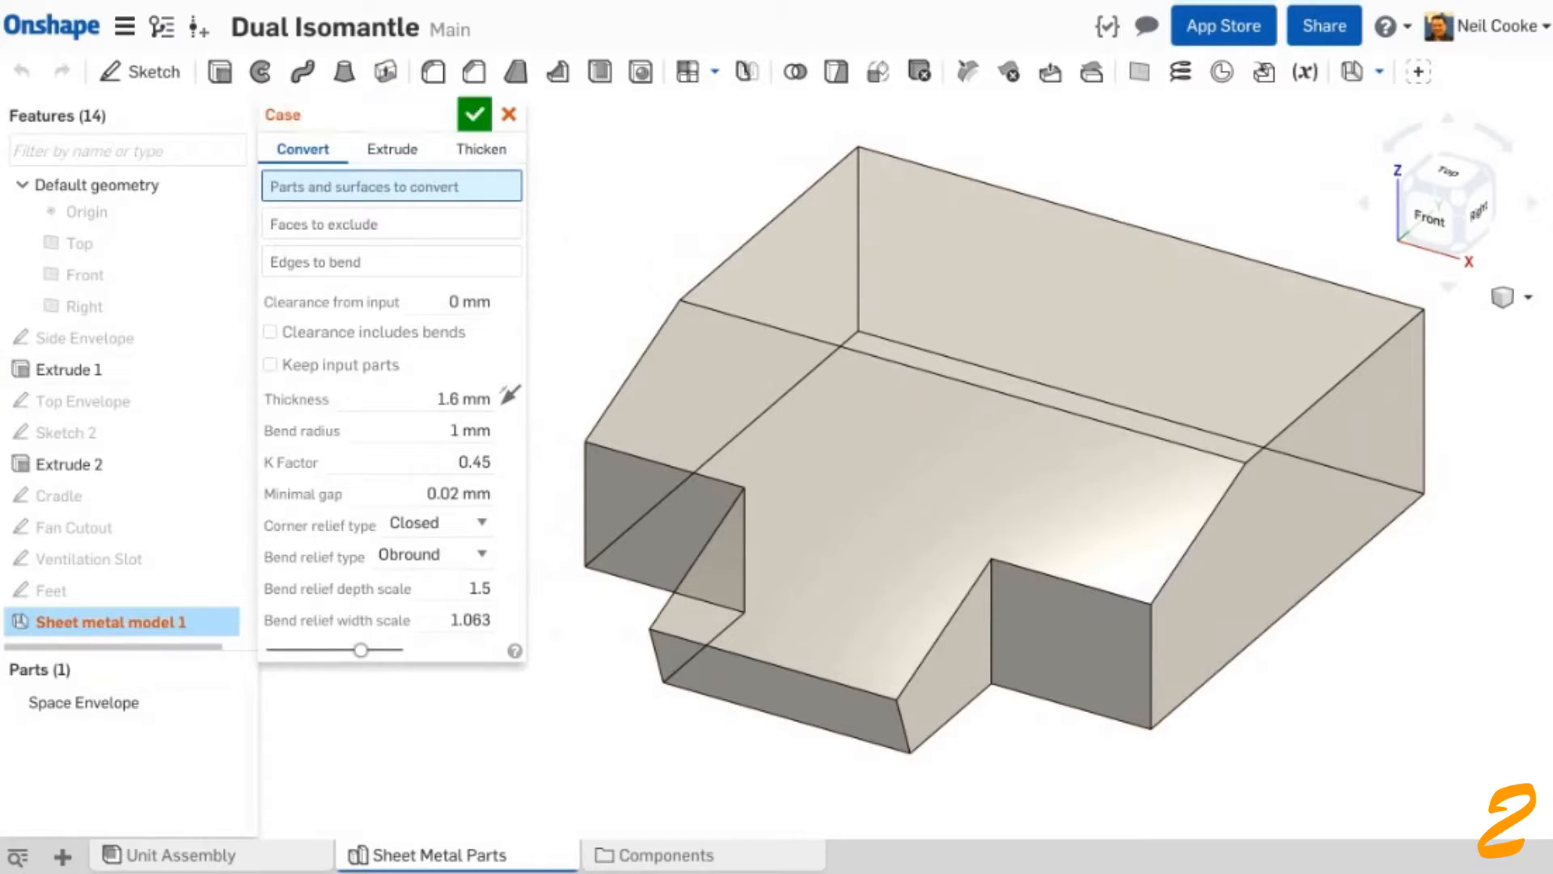
# - Set the case's corner relief type to Round and the bend relief type to Obround
pyautogui.click(401, 396)
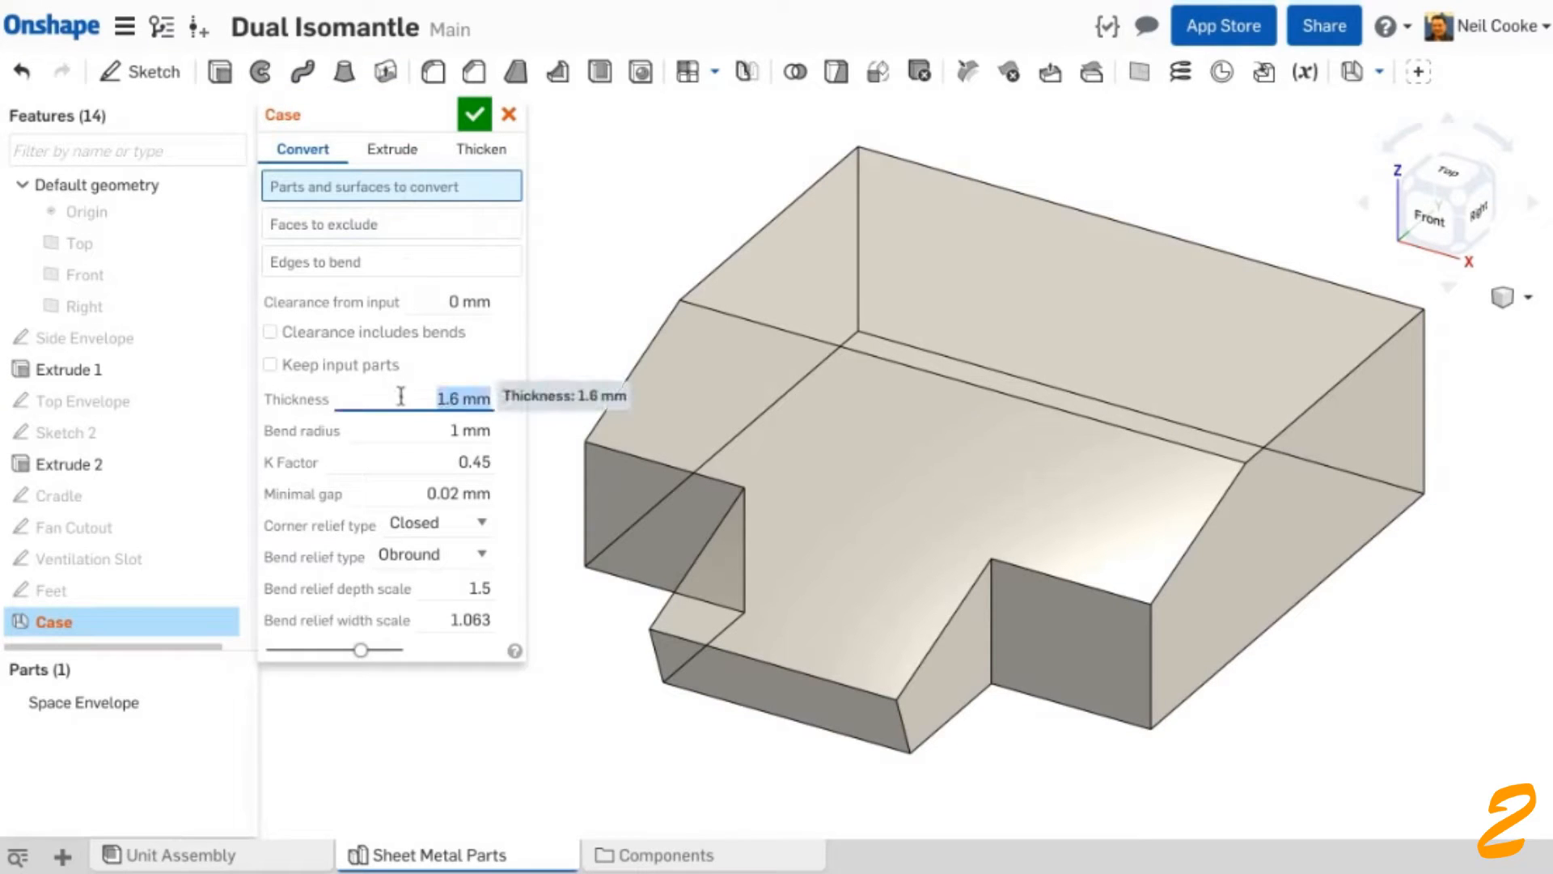
pyautogui.click(402, 432)
pyautogui.click(407, 461)
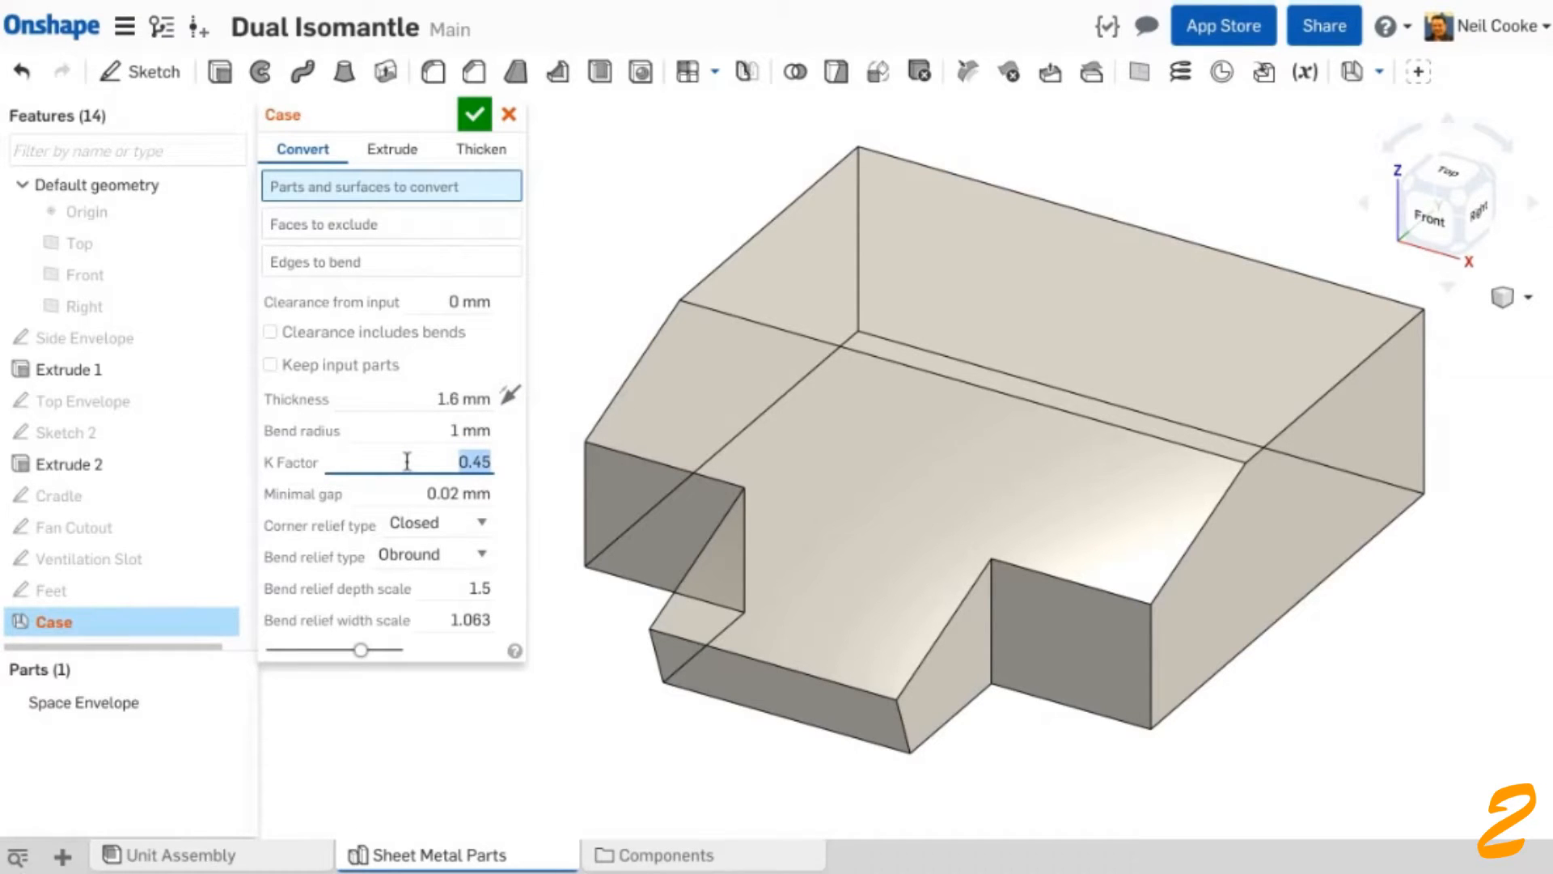
pyautogui.click(481, 524)
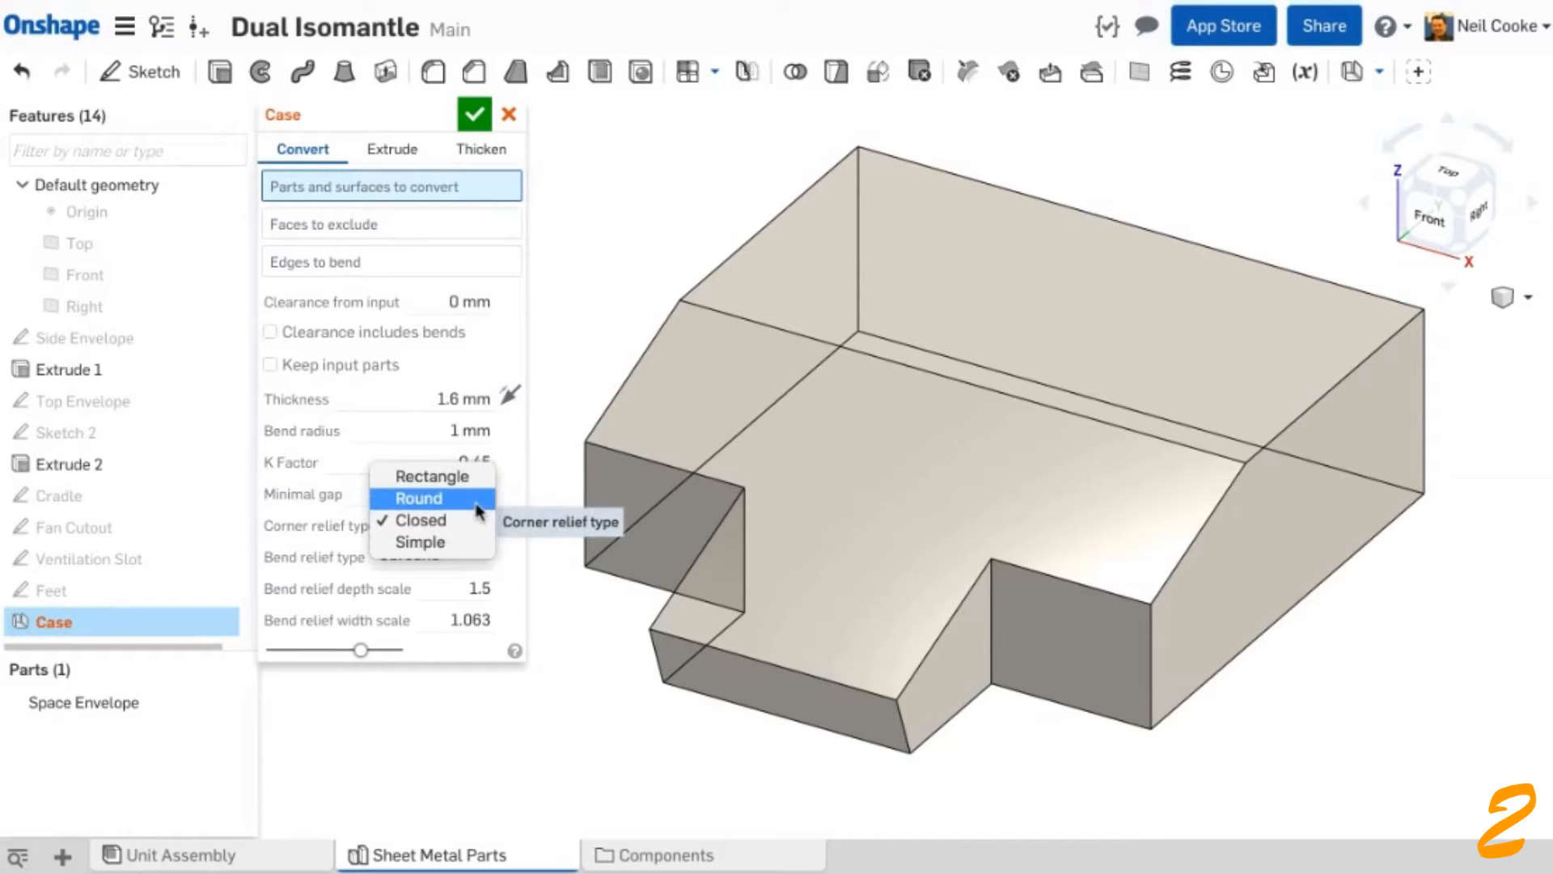
pyautogui.click(479, 499)
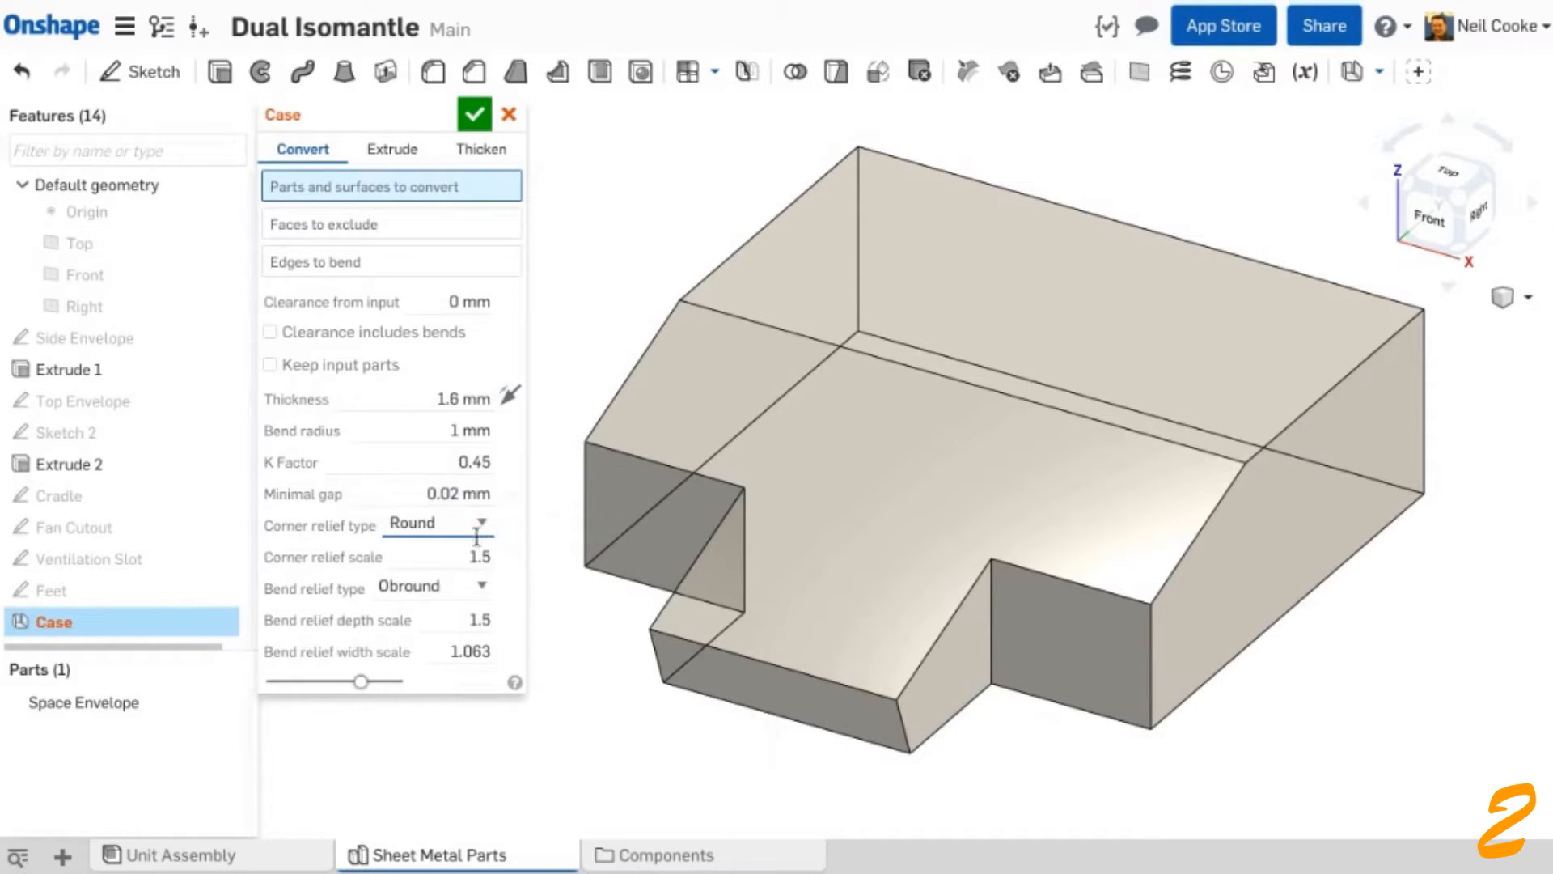
pyautogui.click(479, 587)
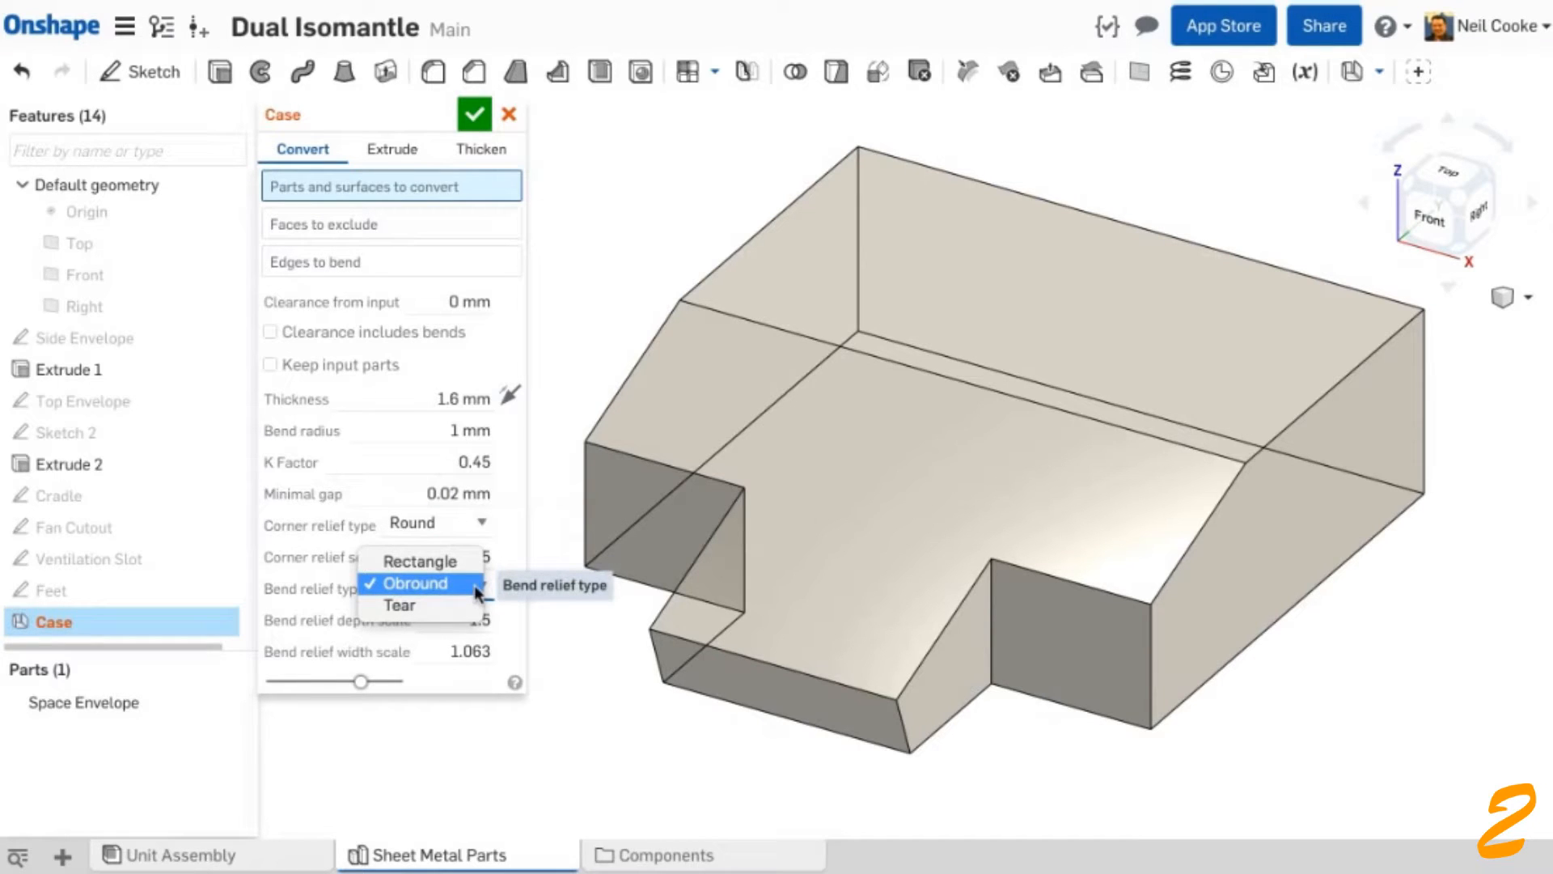
pyautogui.click(478, 593)
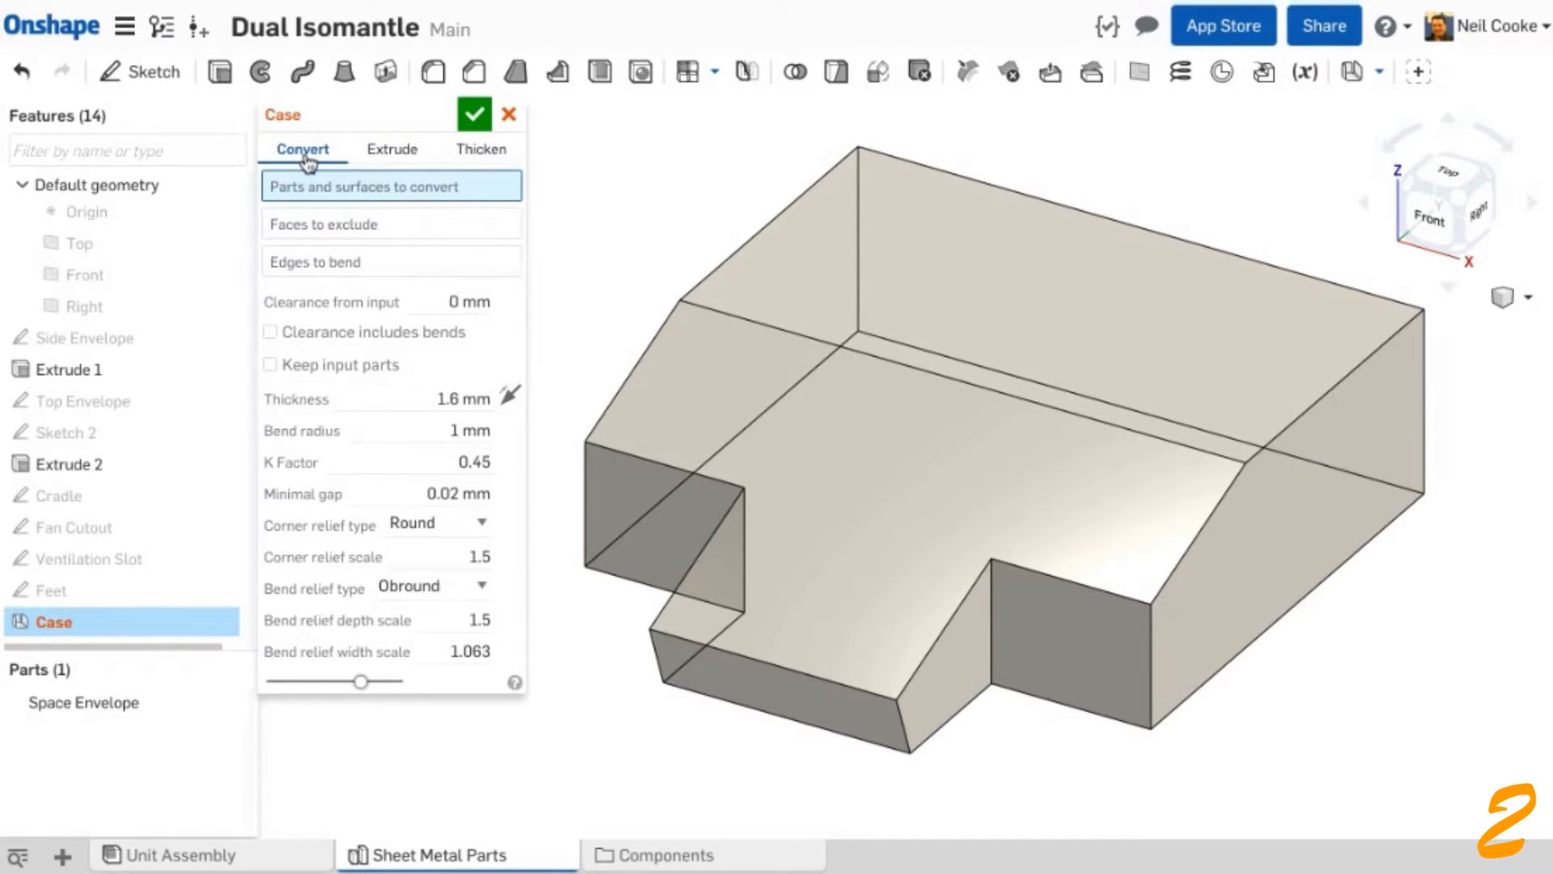
# - Convert the Space Envelope part to sheet metal after checking the Extrude and Thicken creation methods
pyautogui.click(392, 164)
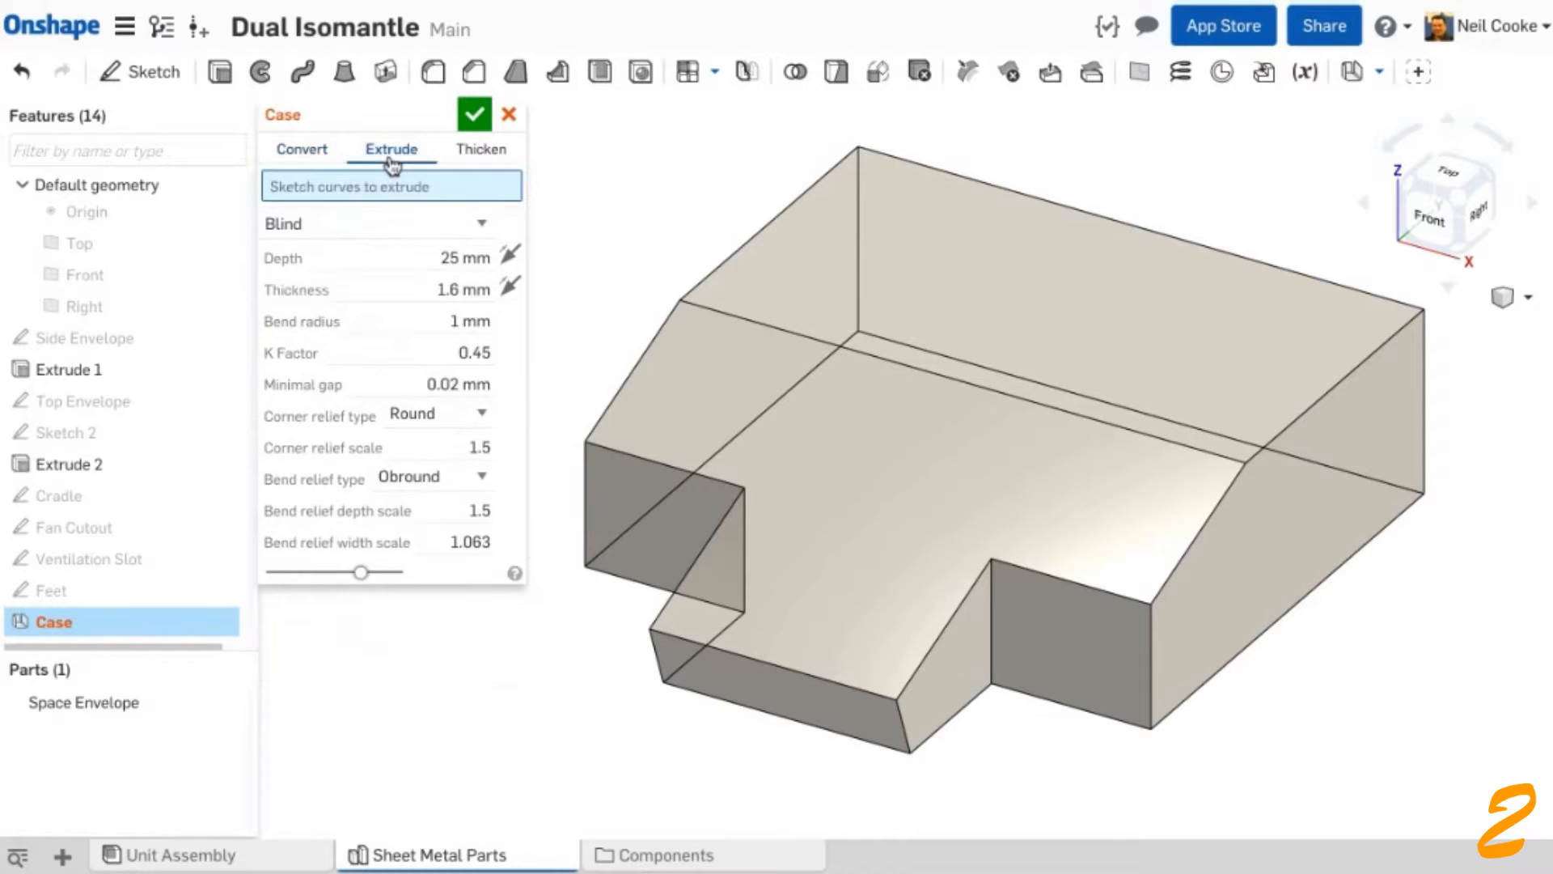
pyautogui.click(471, 158)
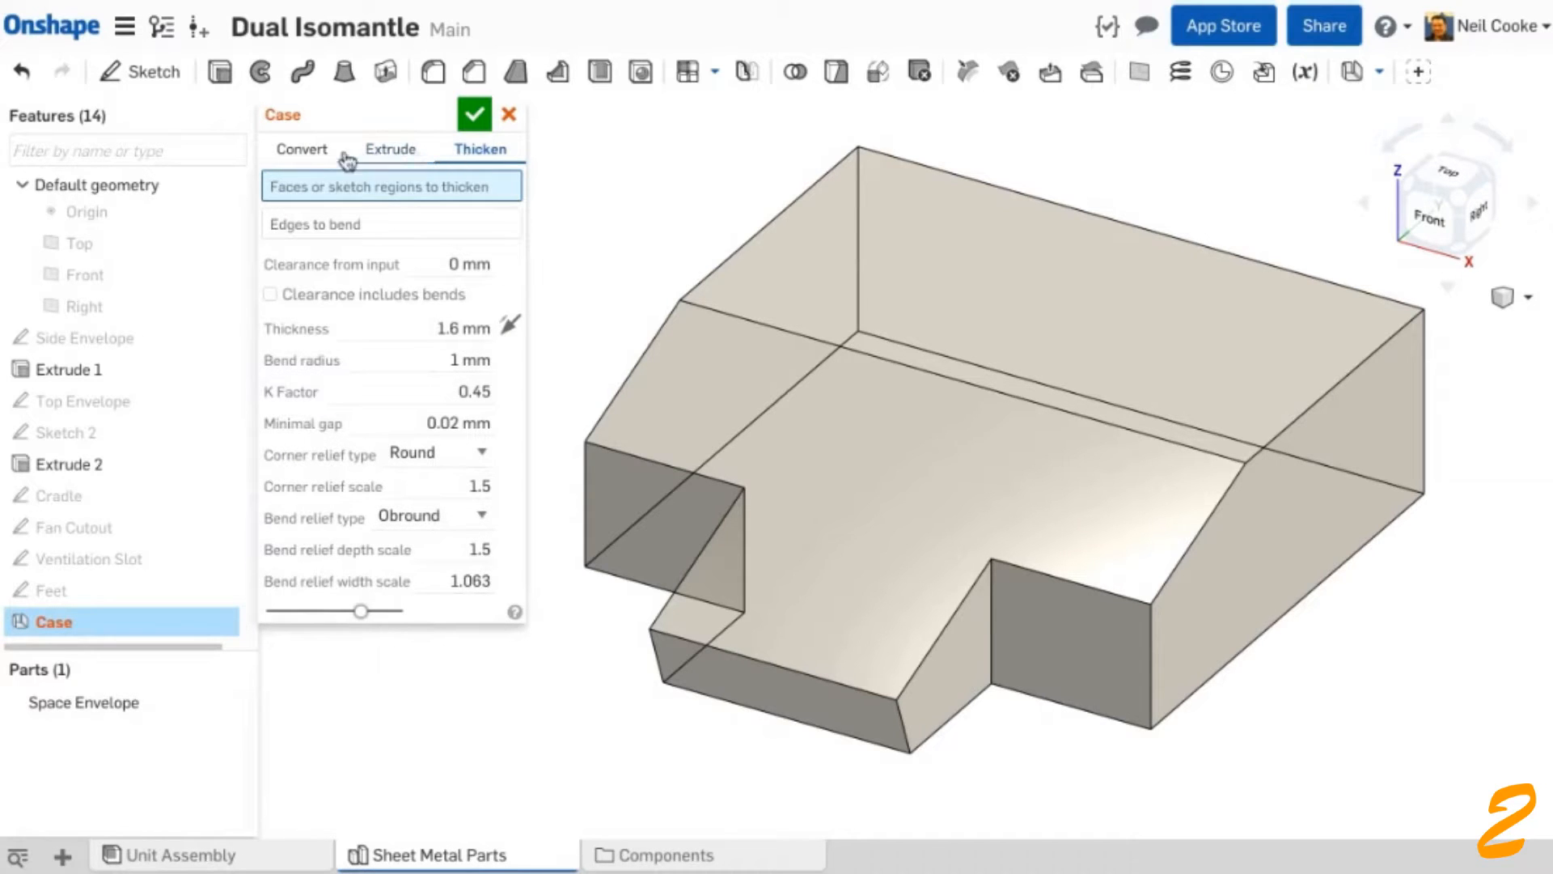
pyautogui.click(308, 152)
pyautogui.click(763, 267)
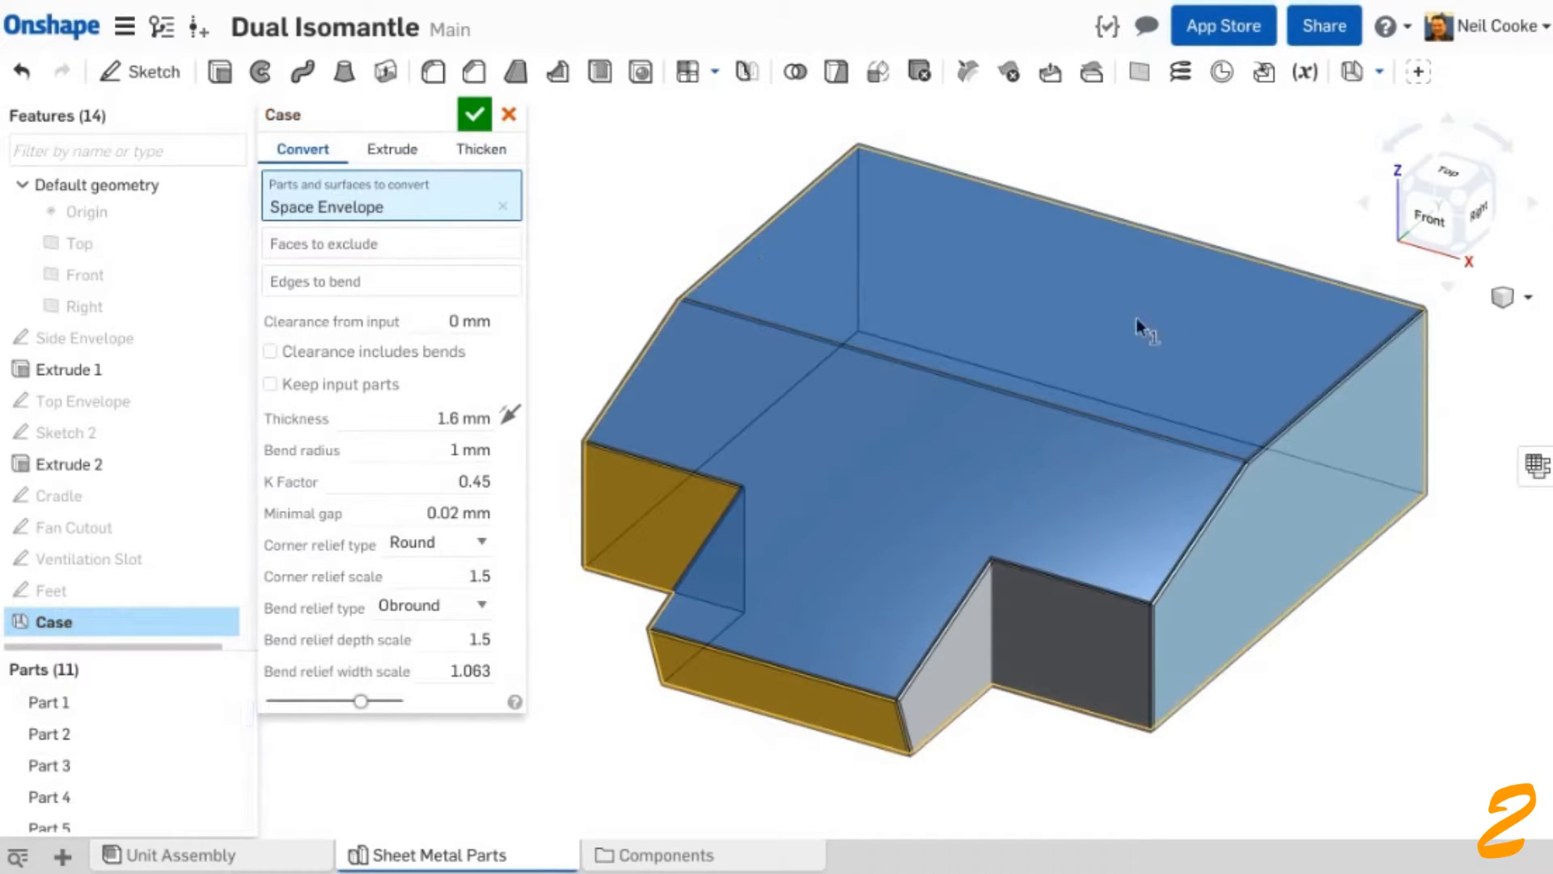
# - Flip the sheet metal thickness direction after inspecting the walls at the rear right corner
pyautogui.press('w')
pyautogui.moveTo(1401, 297); pyautogui.dragTo(1441, 327)
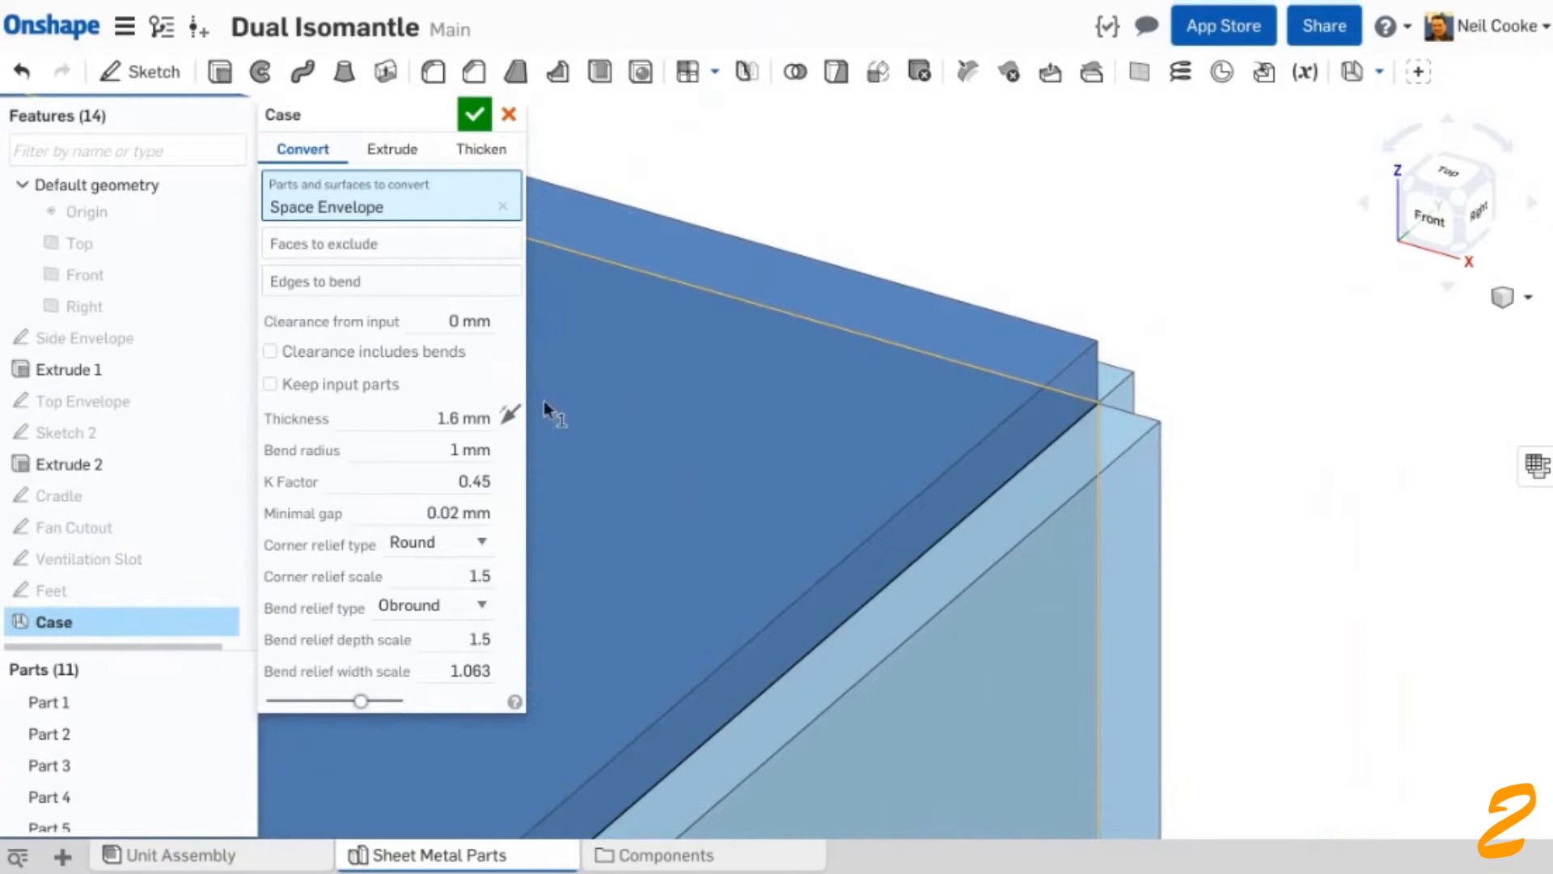
pyautogui.click(506, 410)
# - Exclude the envelope's top face and its sloping upper front face from the conversion
pyautogui.scroll(-5, 831, 323)
pyautogui.moveTo(966, 311); pyautogui.dragTo(828, 327, button='middle')
pyautogui.click(482, 246)
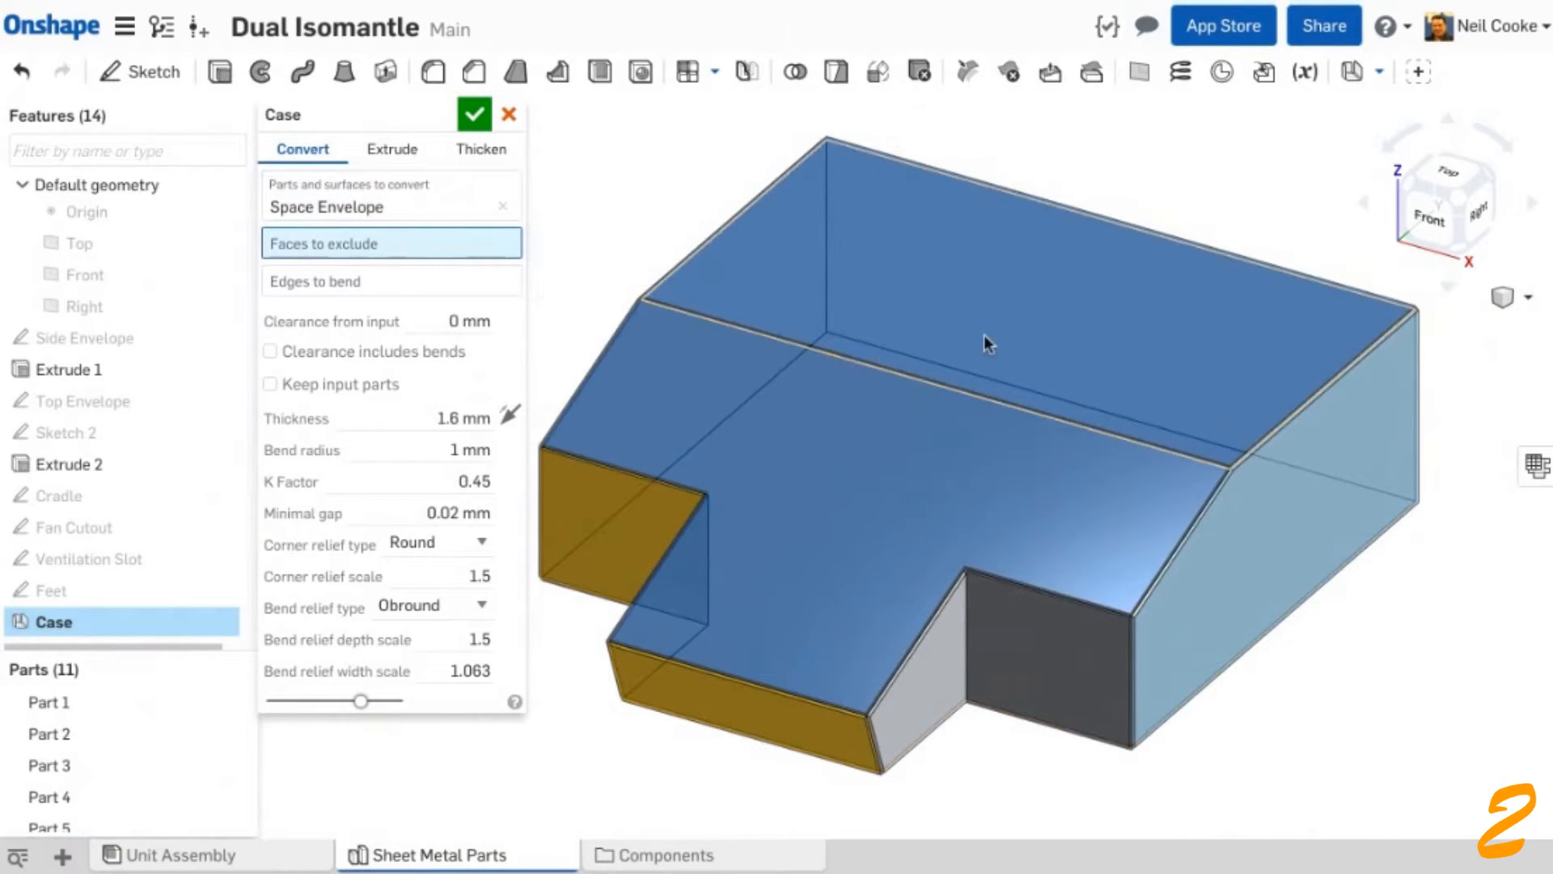
pyautogui.click(984, 335)
pyautogui.click(895, 416)
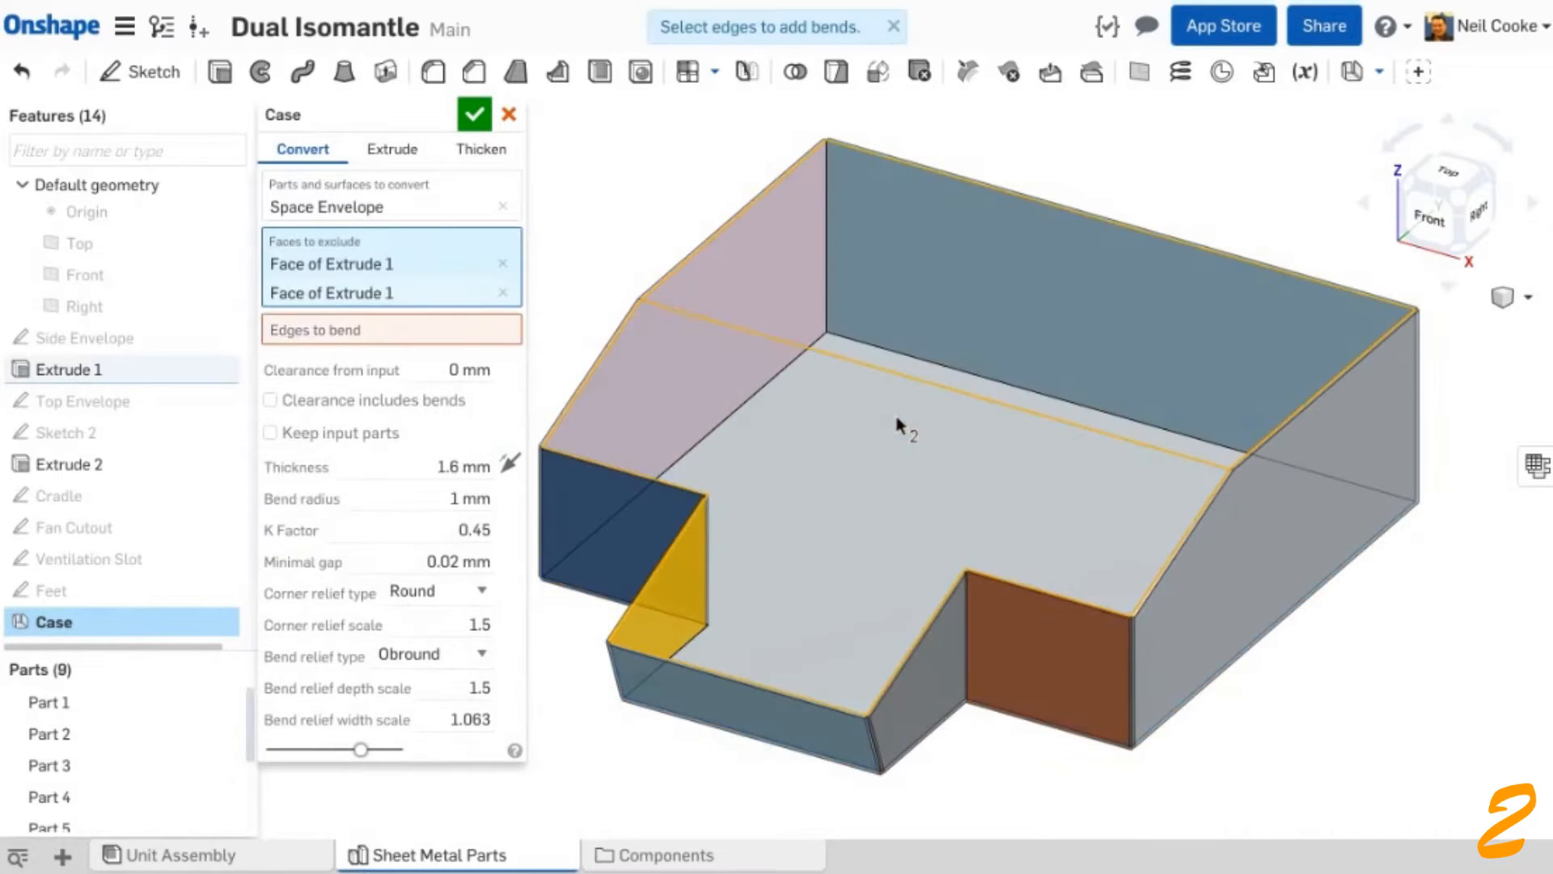
# - Bend the base's rear and right edges, and set the corner relief type to Closed
pyautogui.click(495, 334)
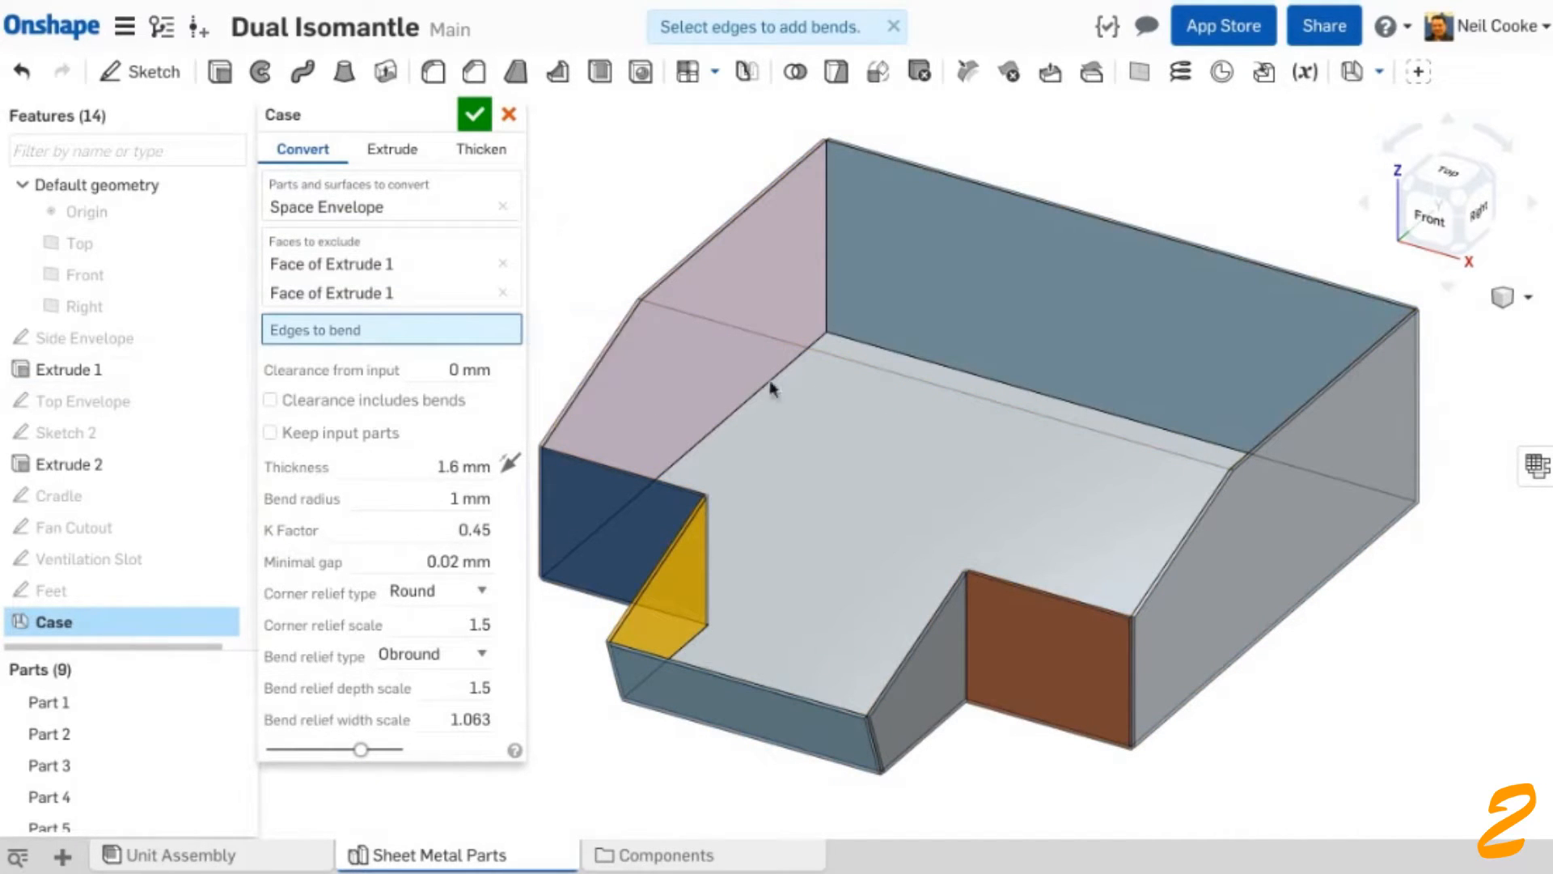
pyautogui.moveTo(902, 390); pyautogui.dragTo(749, 303, button='right')
pyautogui.press('w')
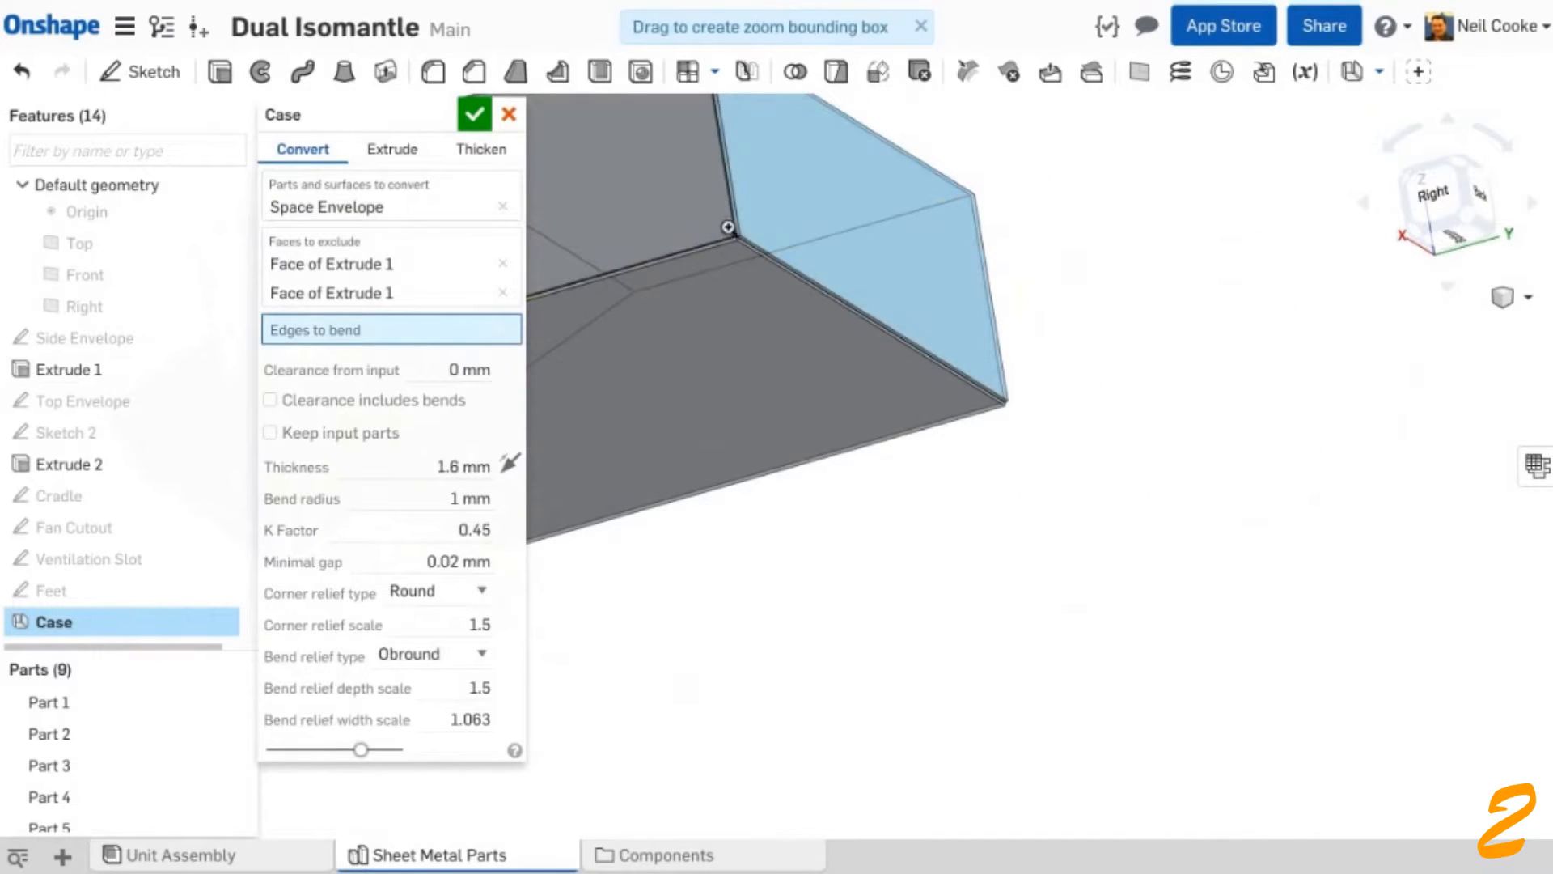
pyautogui.moveTo(727, 227); pyautogui.dragTo(754, 258)
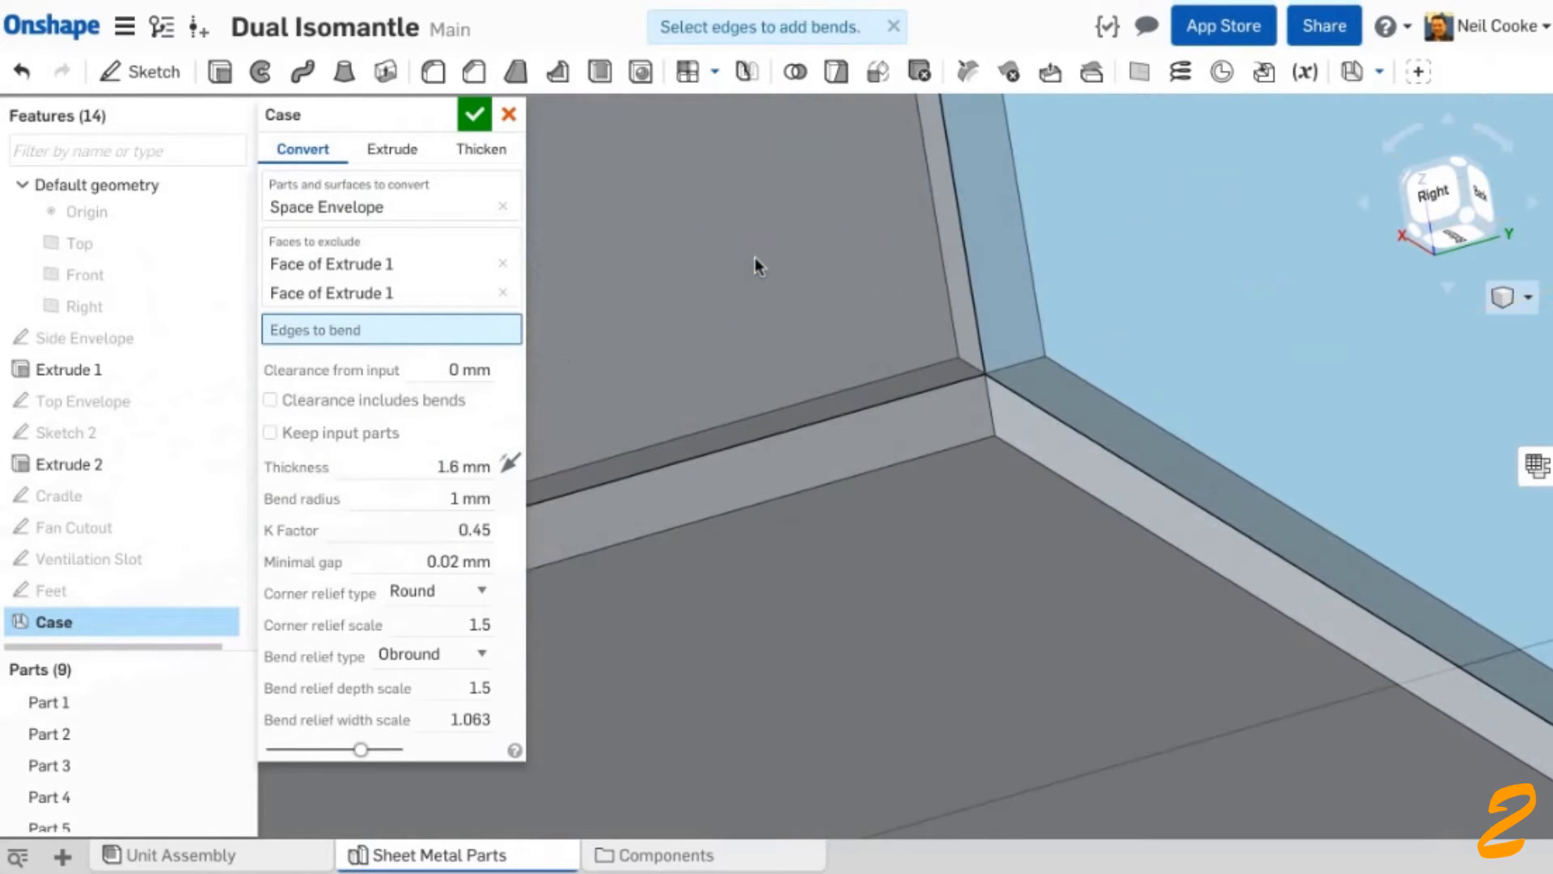
pyautogui.click(1046, 414)
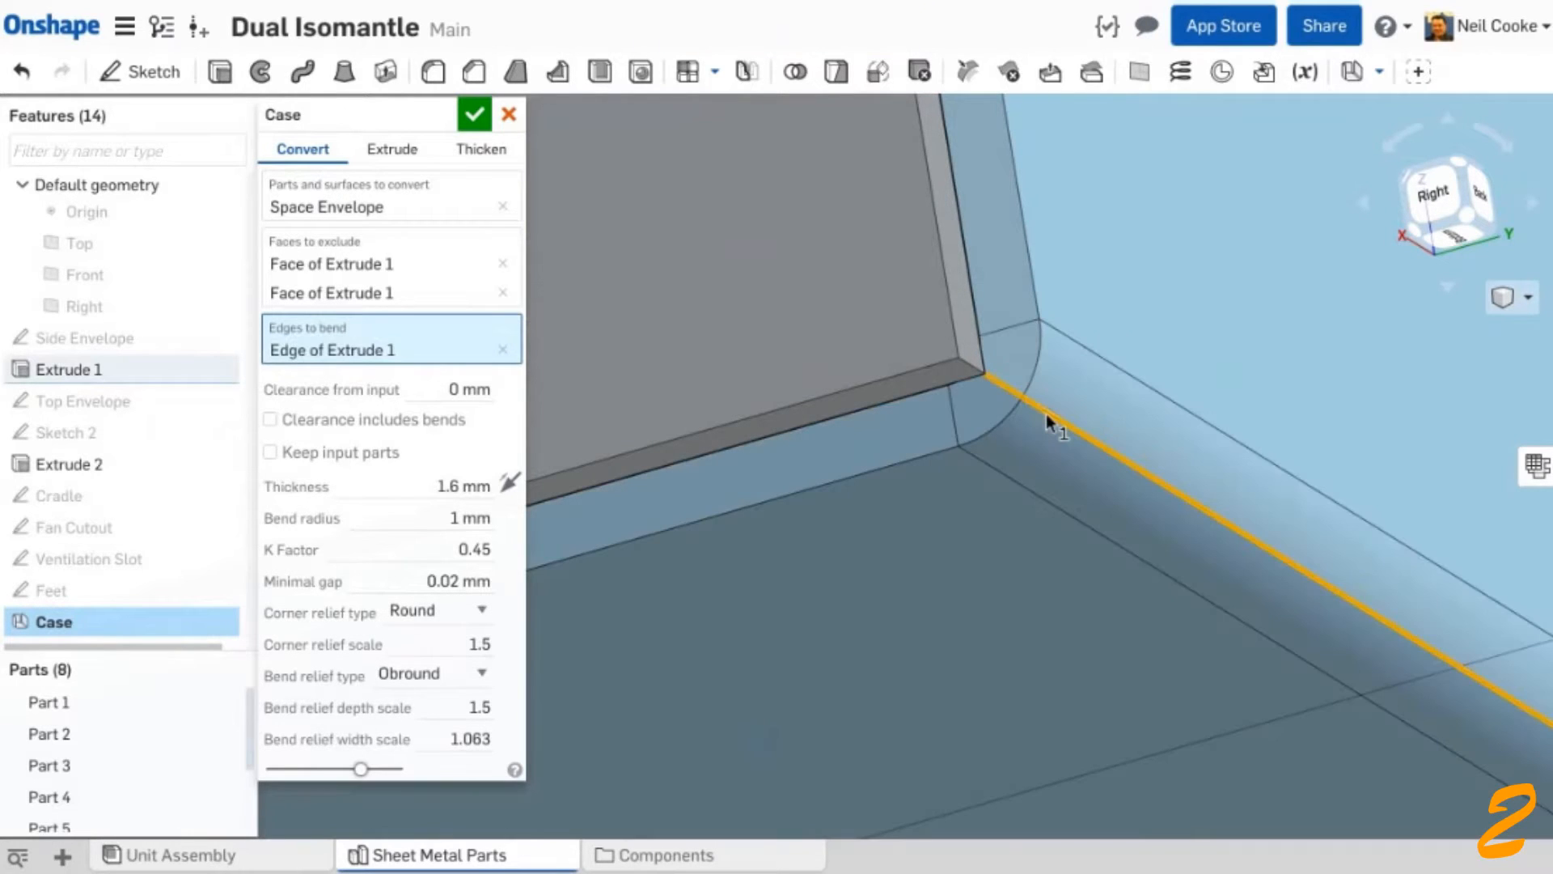
pyautogui.click(895, 403)
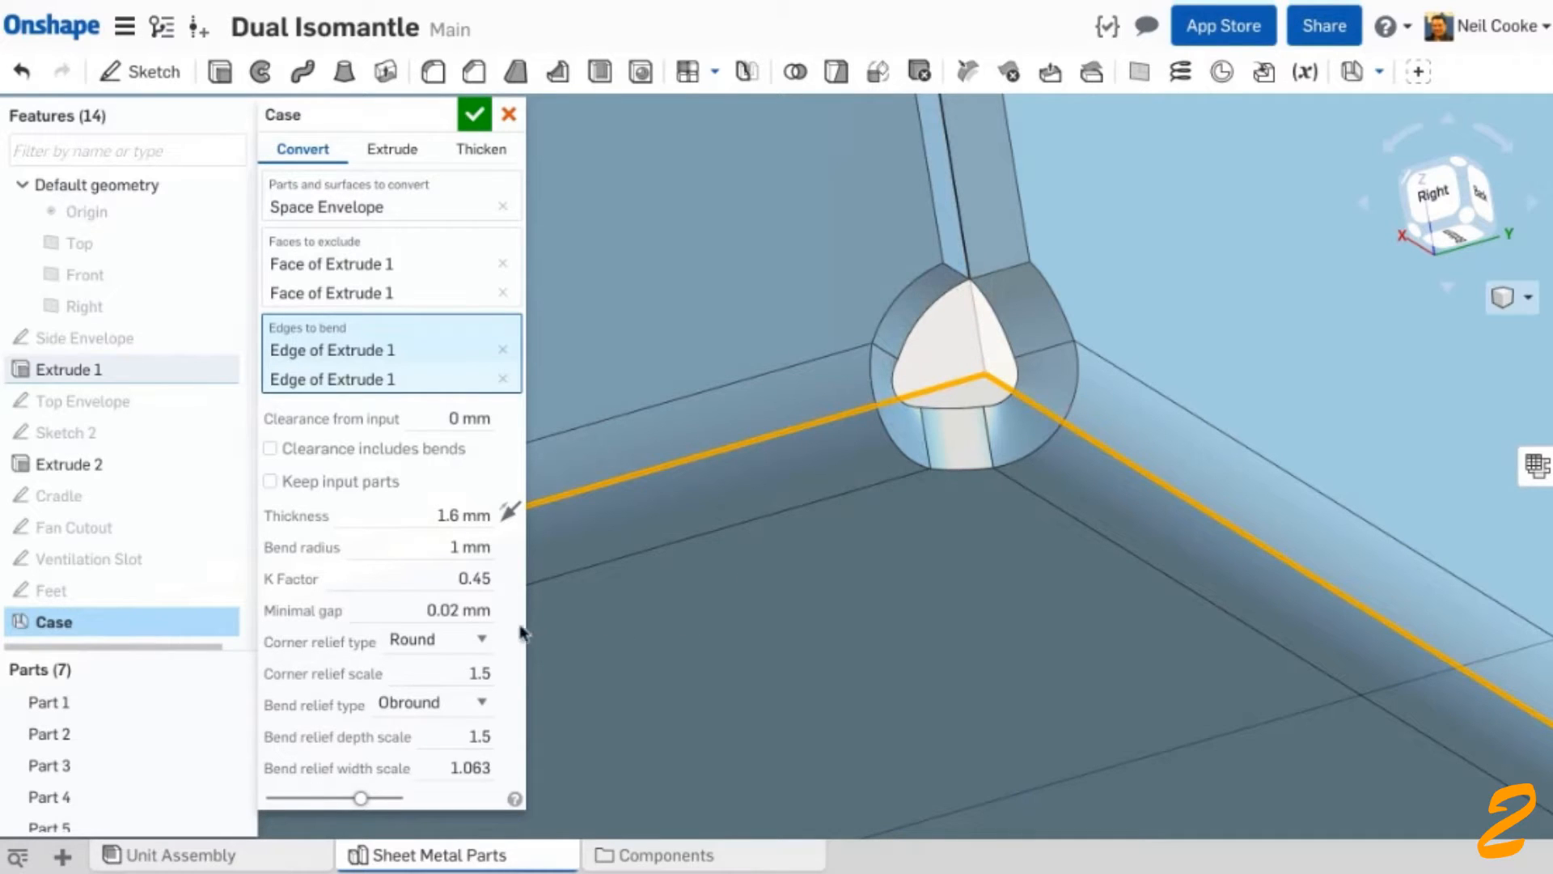
pyautogui.click(483, 639)
pyautogui.click(484, 656)
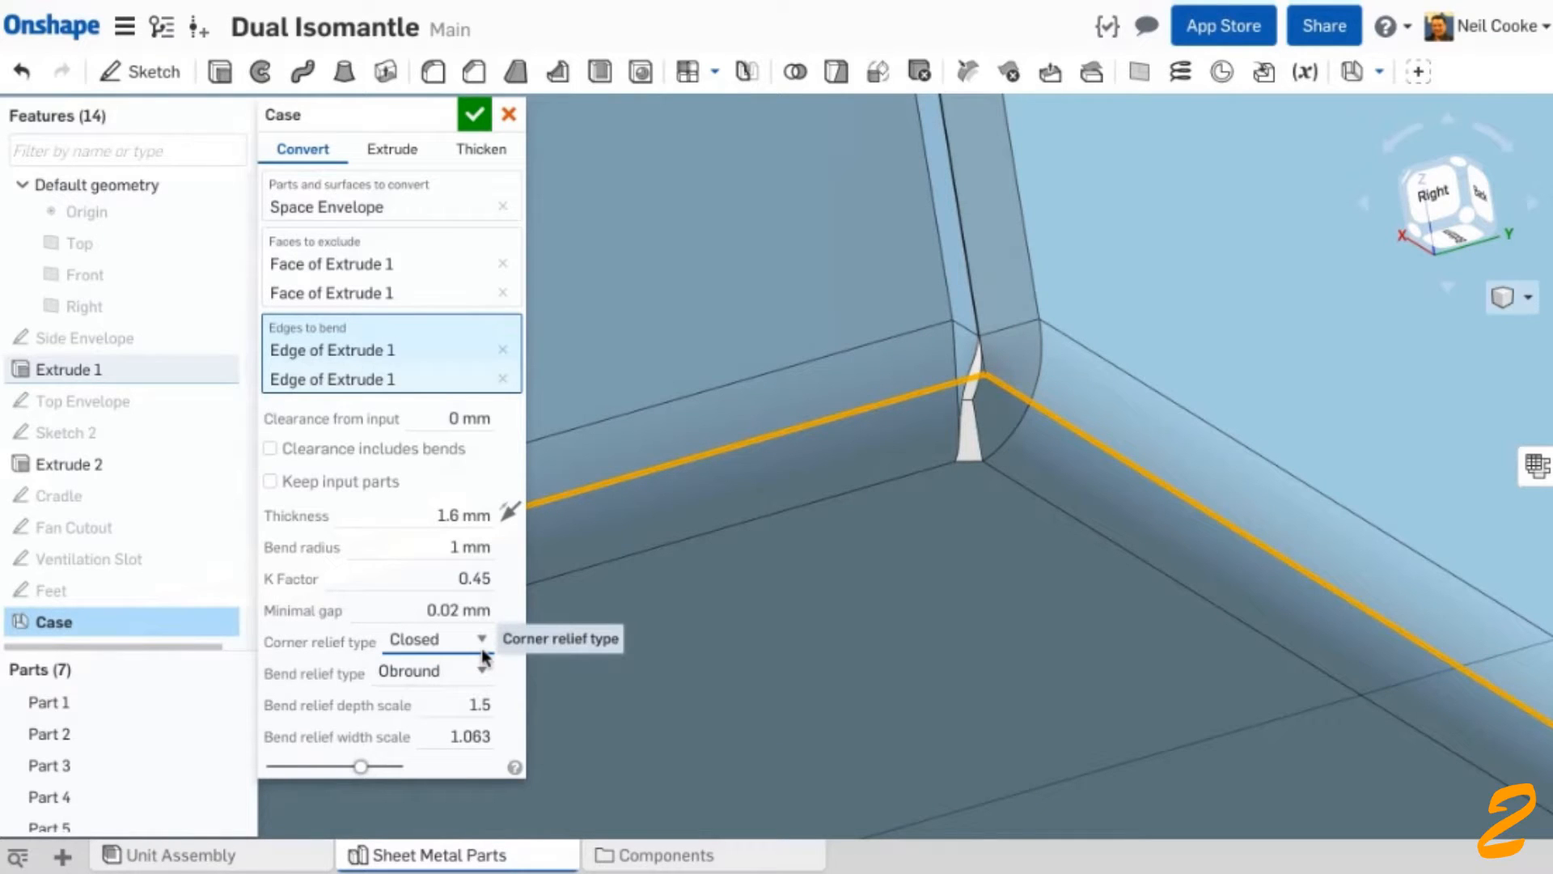
# - Add bends along the base's left edge, its front lip edge and the bottom edge of the right front wall
pyautogui.scroll(-10, 822, 556)
pyautogui.moveTo(1168, 475); pyautogui.dragTo(1082, 454, button='middle')
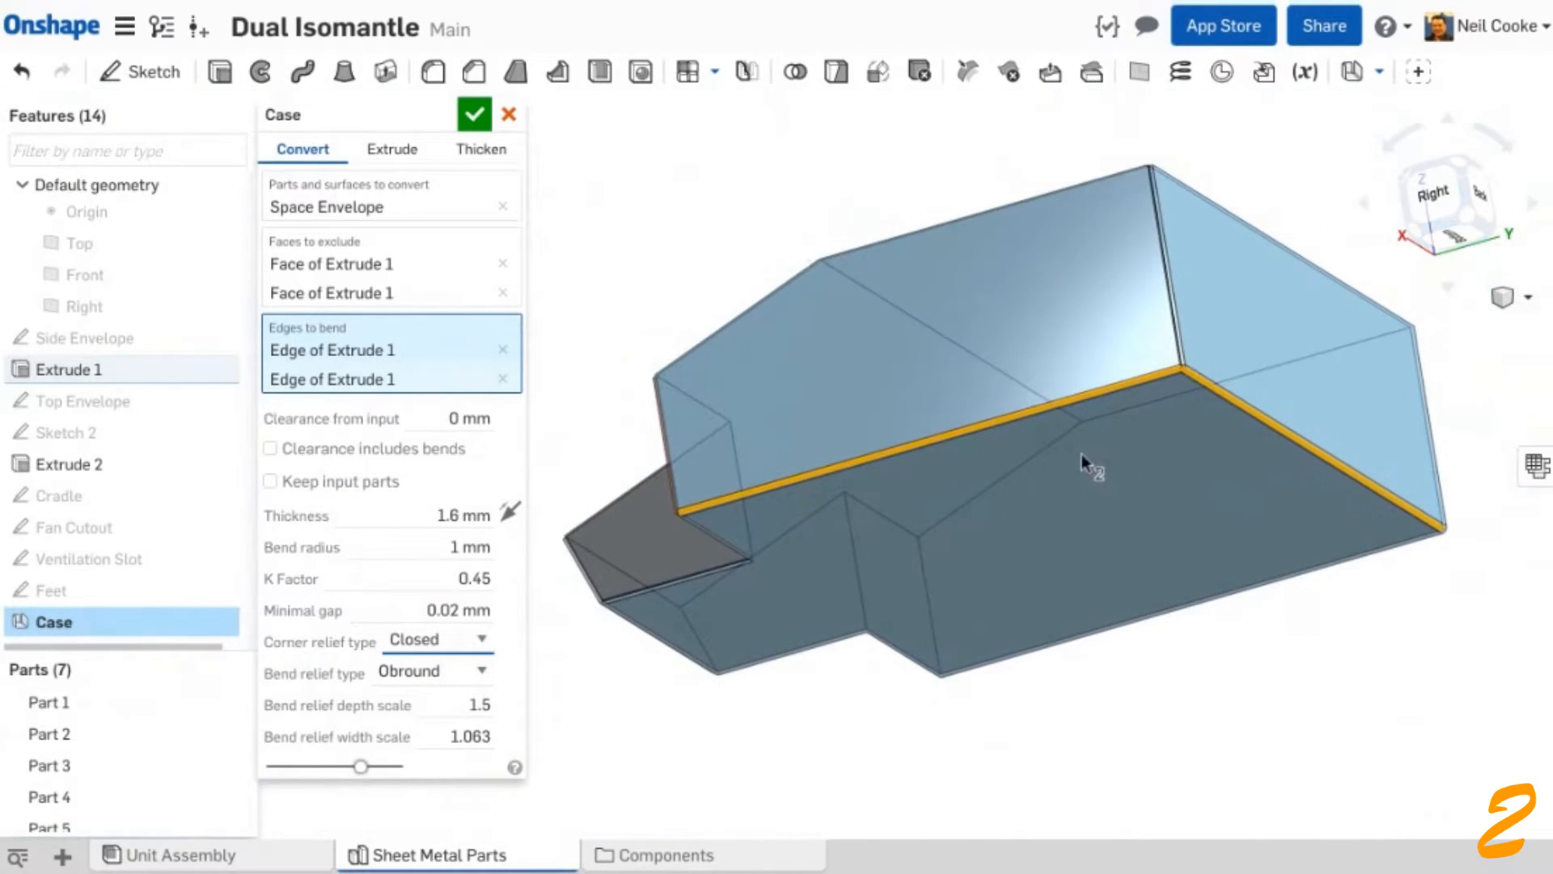
pyautogui.click(1113, 625)
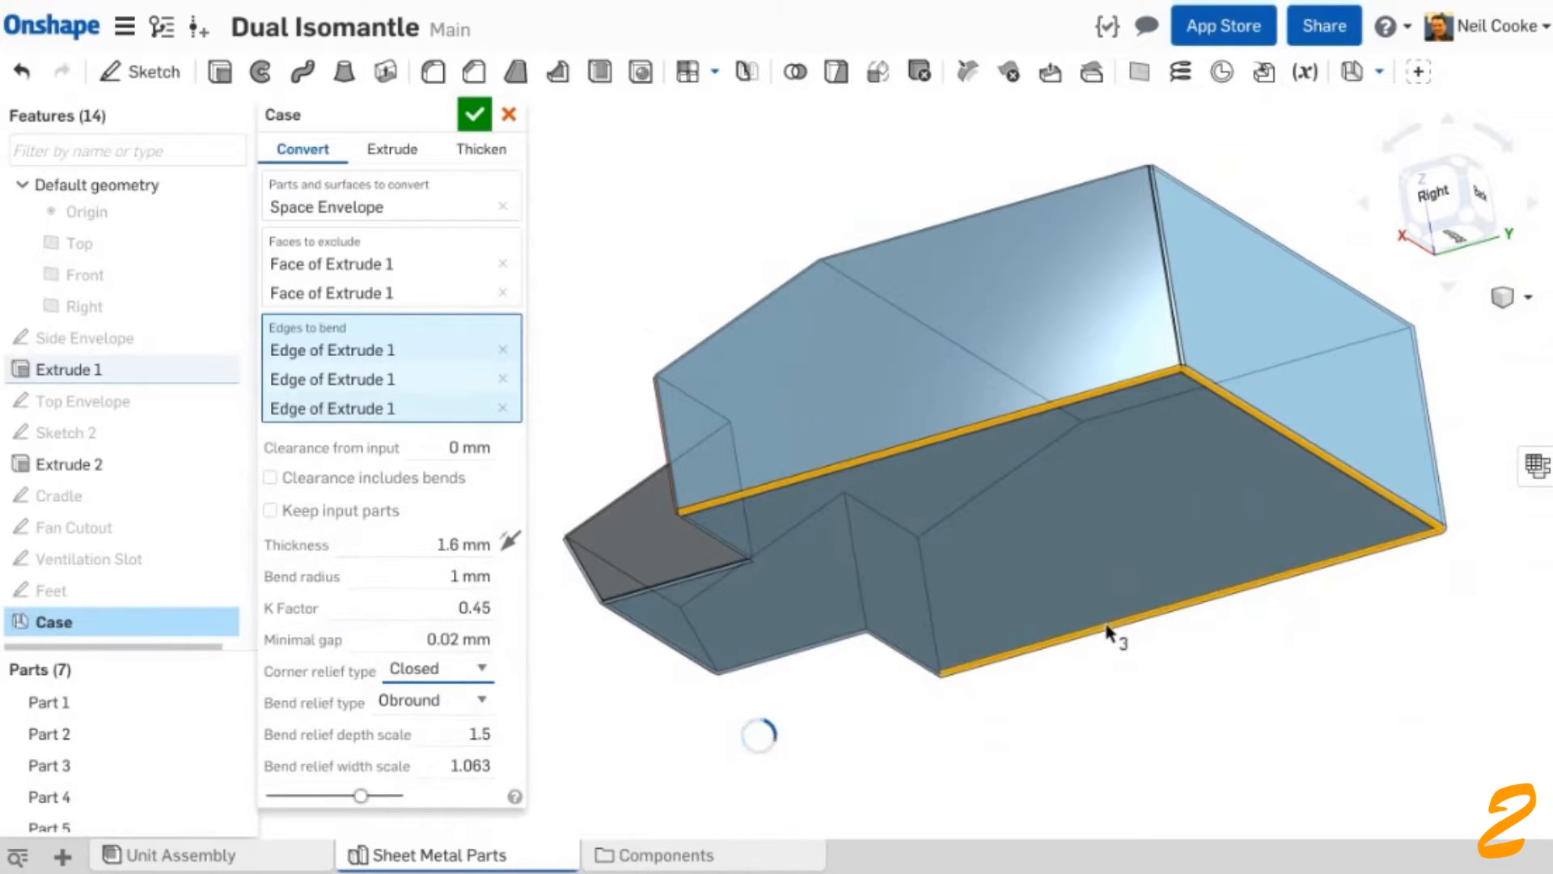
pyautogui.moveTo(772, 414); pyautogui.dragTo(836, 414, button='right')
pyautogui.moveTo(836, 414); pyautogui.dragTo(930, 482, button='middle')
pyautogui.moveTo(929, 483); pyautogui.dragTo(892, 482, button='right')
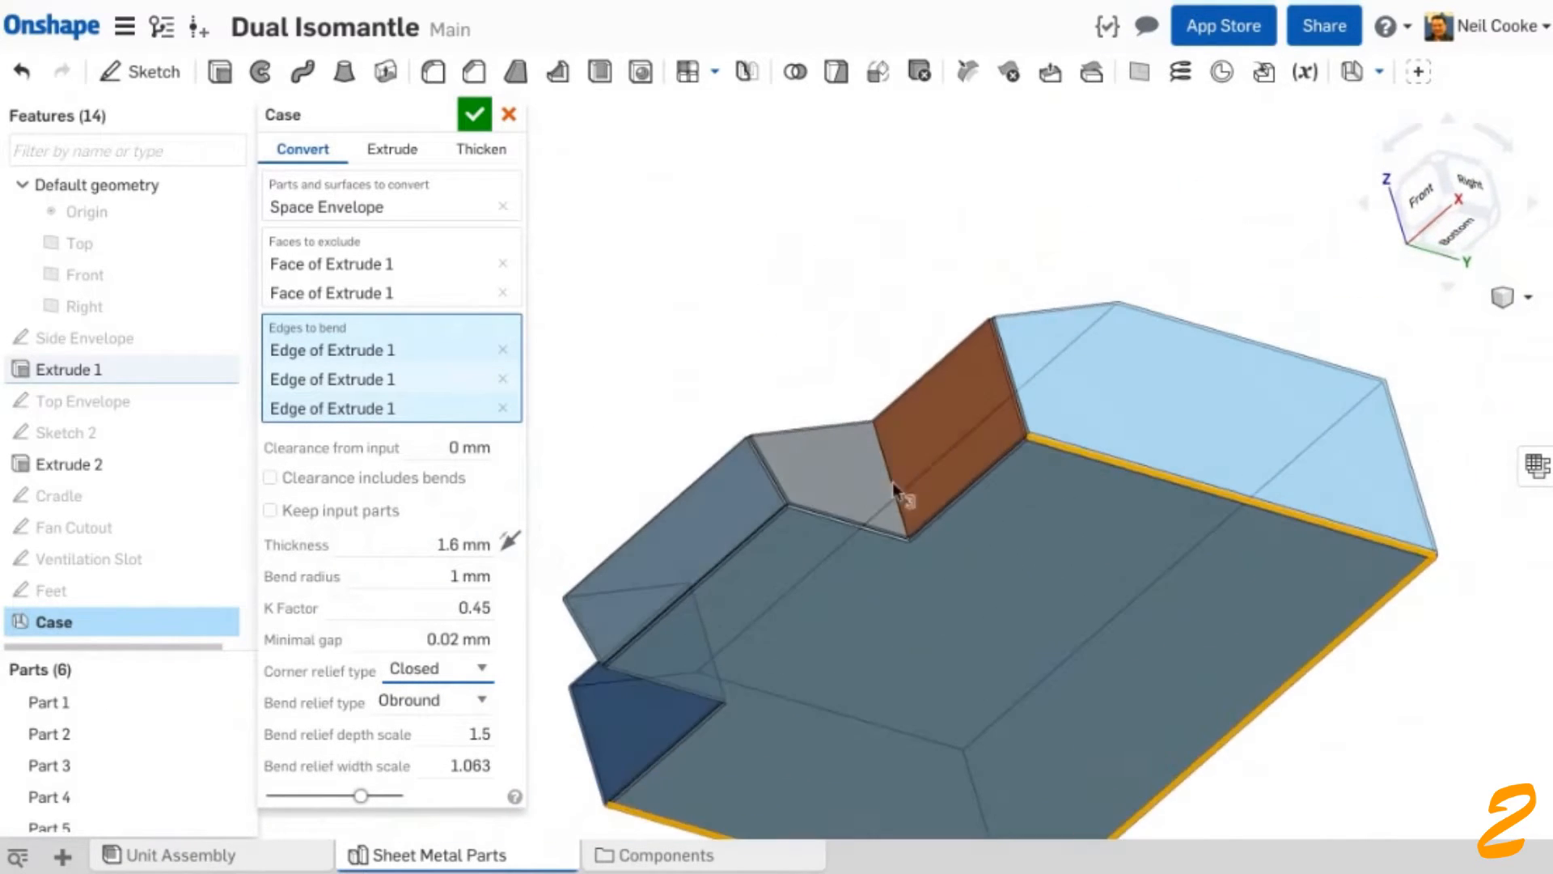
pyautogui.scroll(3, 843, 583)
pyautogui.scroll(1, 843, 583)
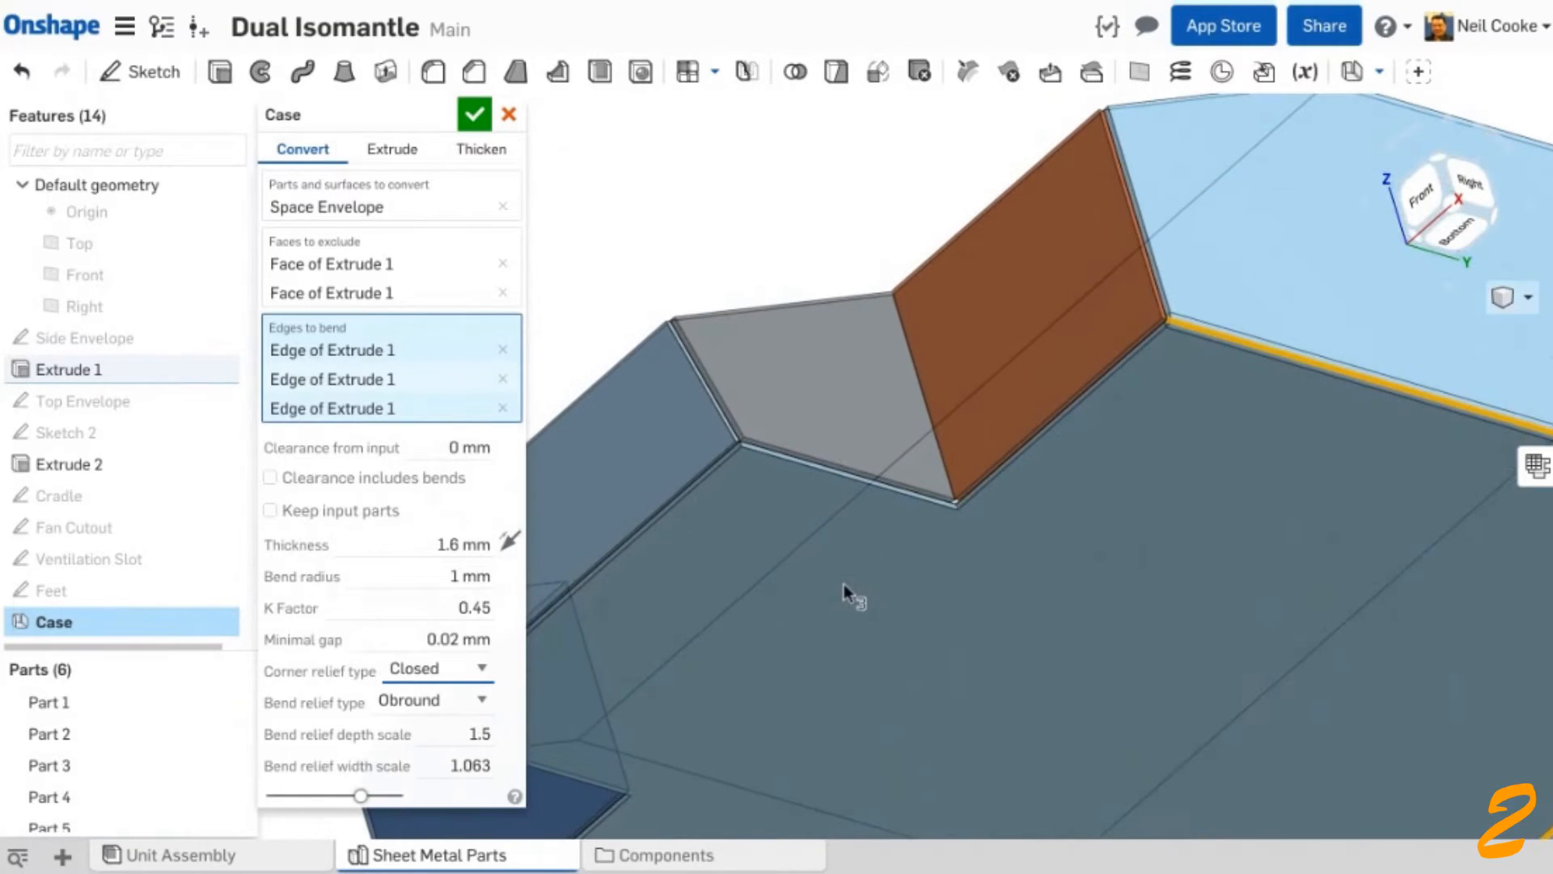
pyautogui.click(724, 459)
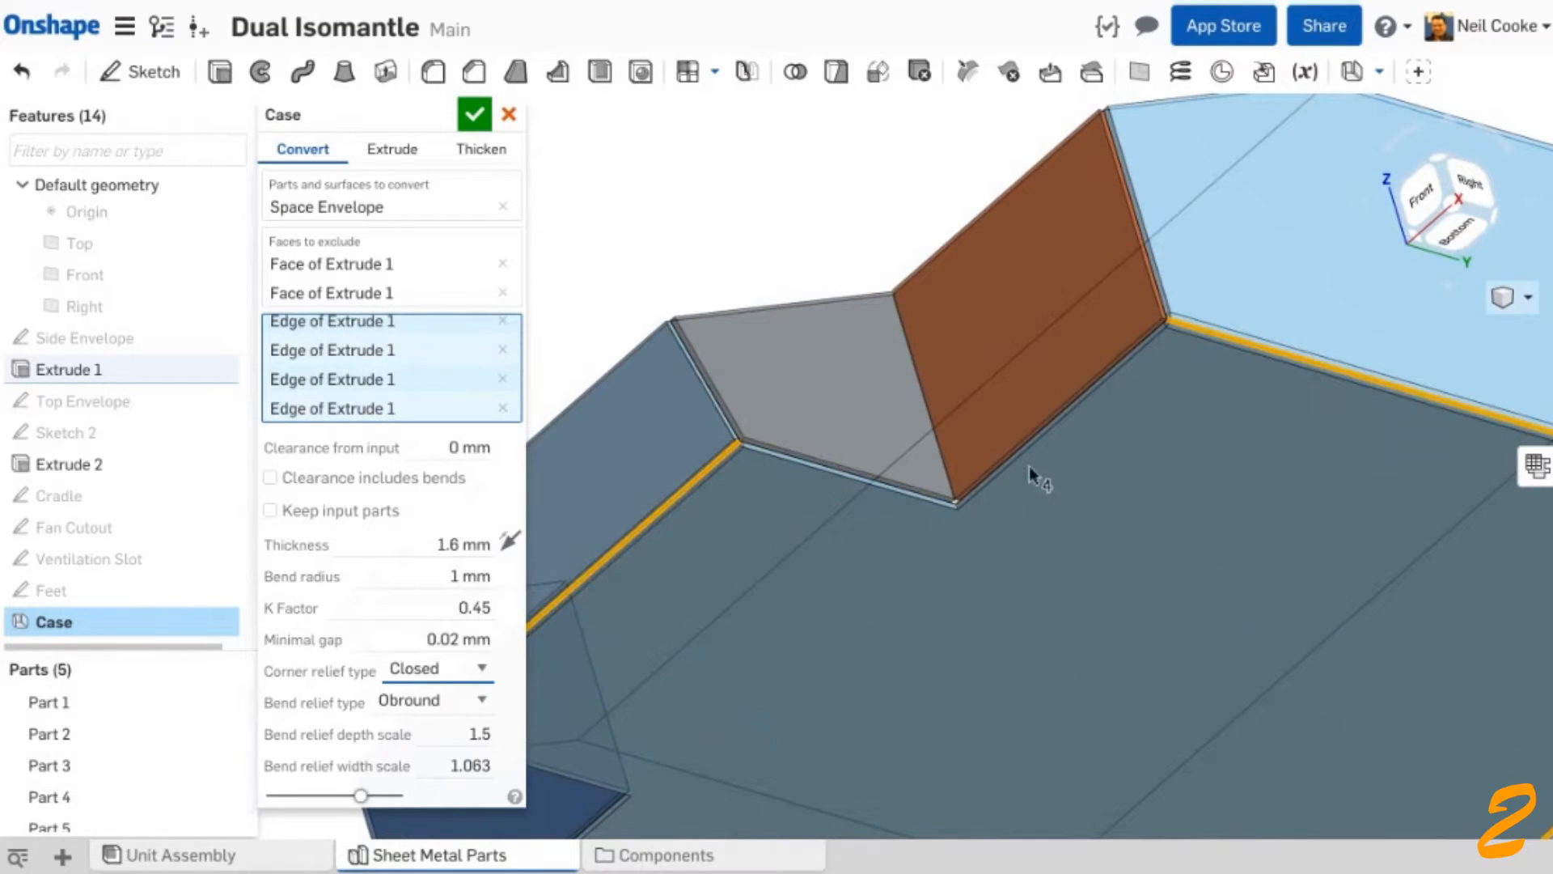
pyautogui.click(1037, 442)
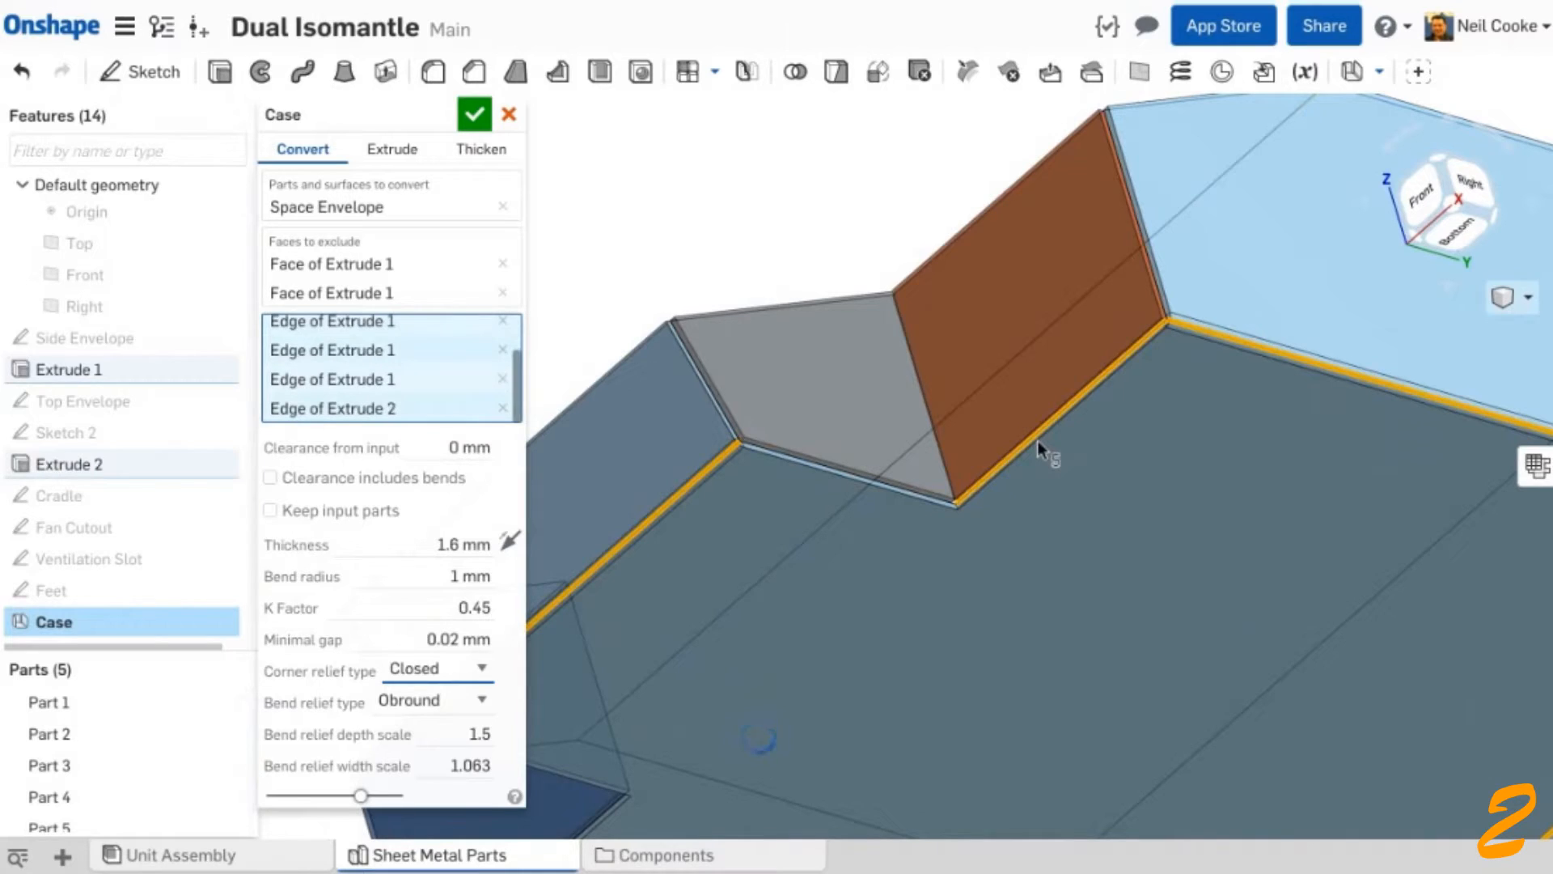
# - Try to bend the right notch side wall along its bottom edge, and remove that edge from the bends
pyautogui.click(879, 482)
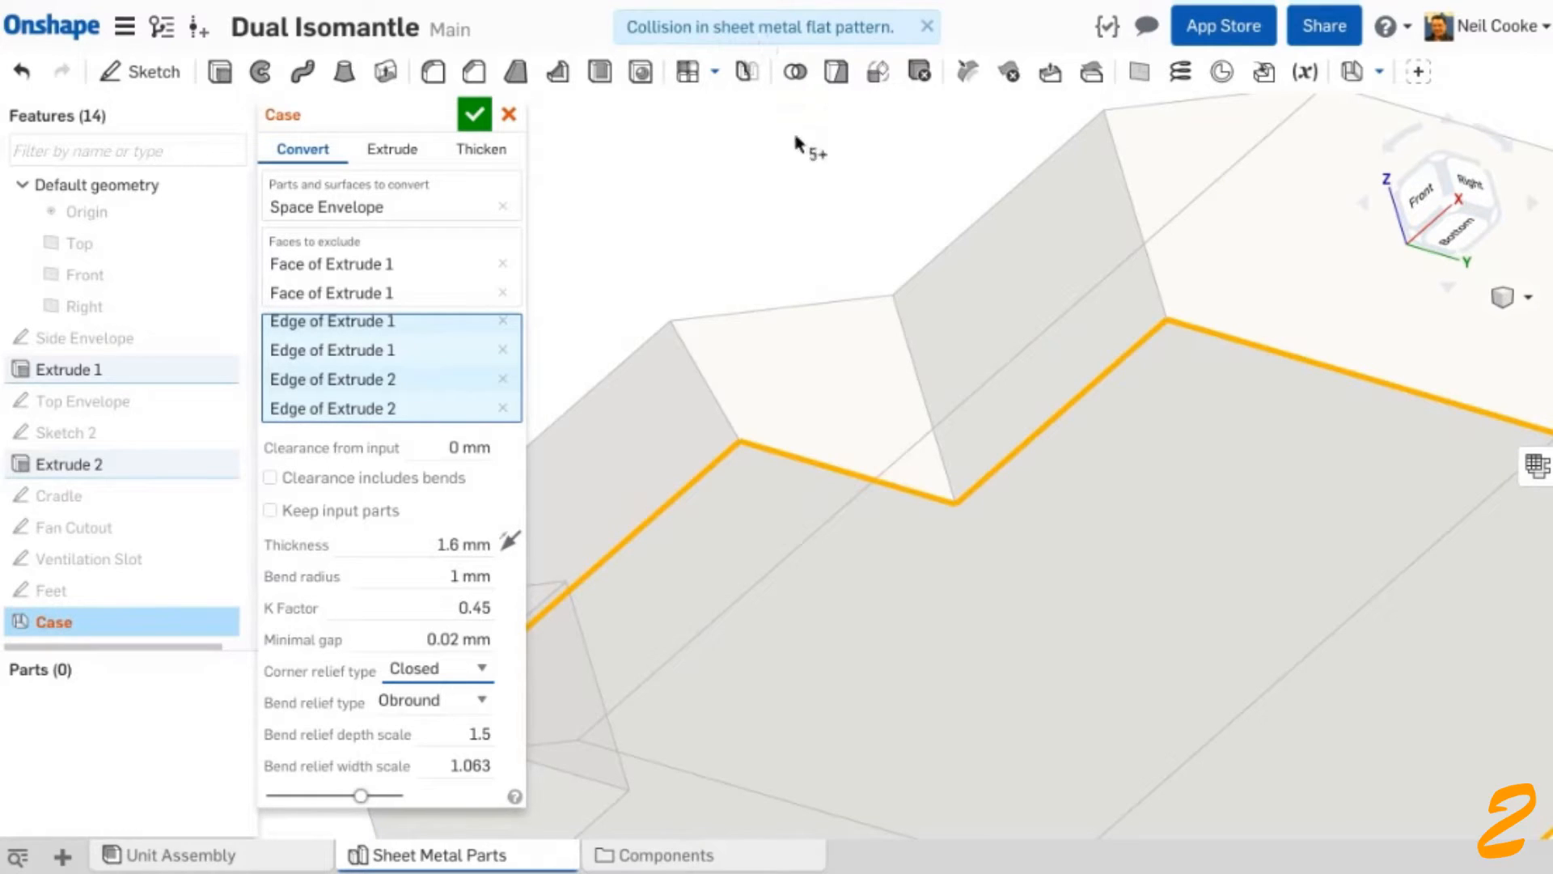
pyautogui.click(795, 457)
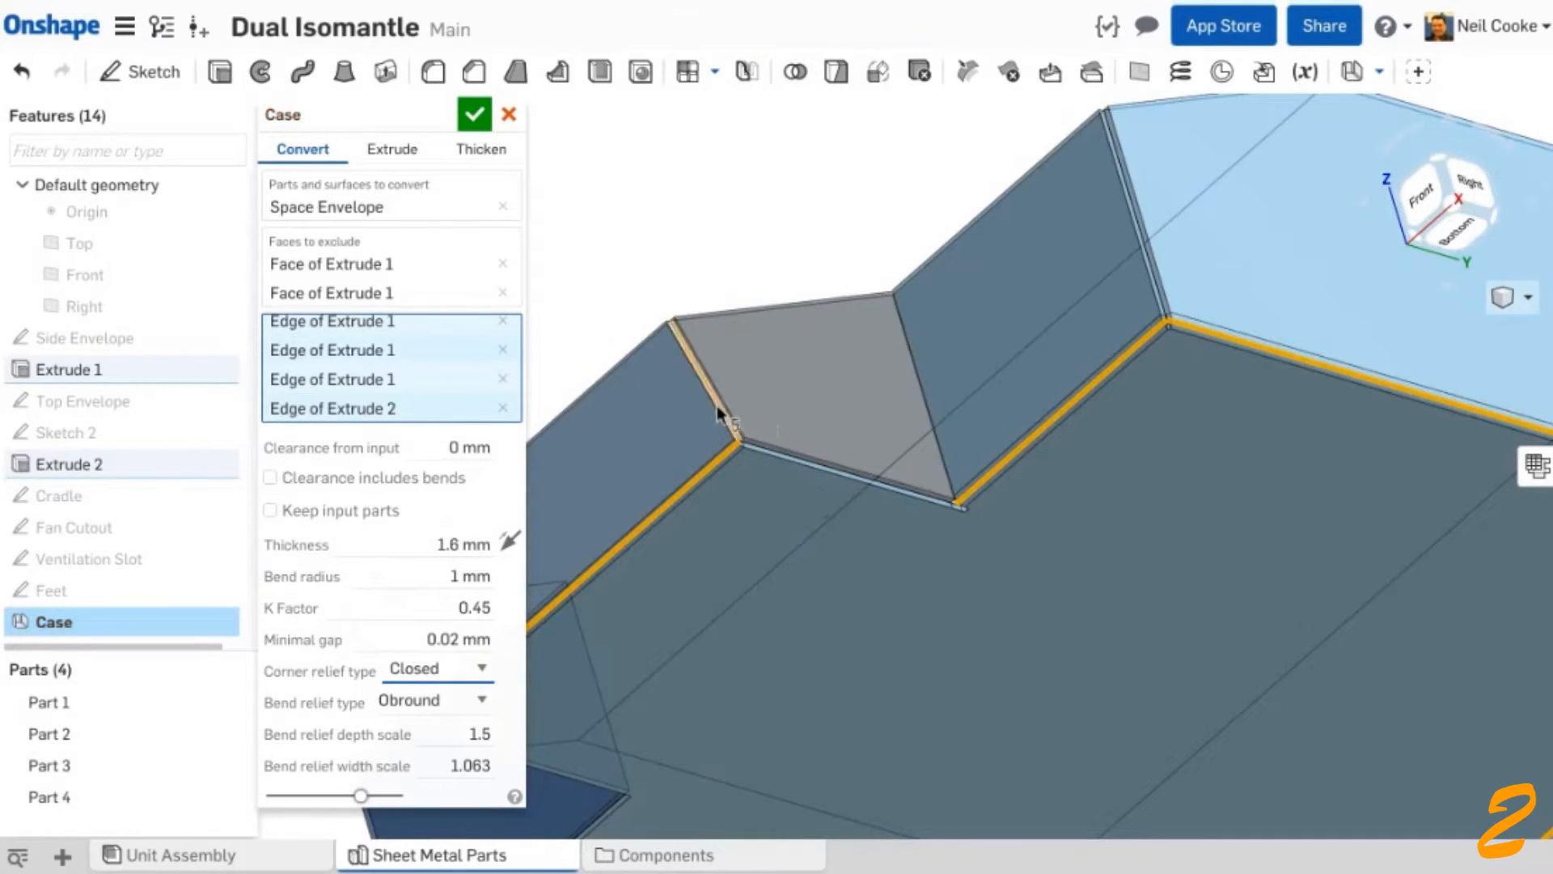
# - Bend both end edges of the front lip and the bottom edge of the left front wall, and finish the case
pyautogui.click(717, 413)
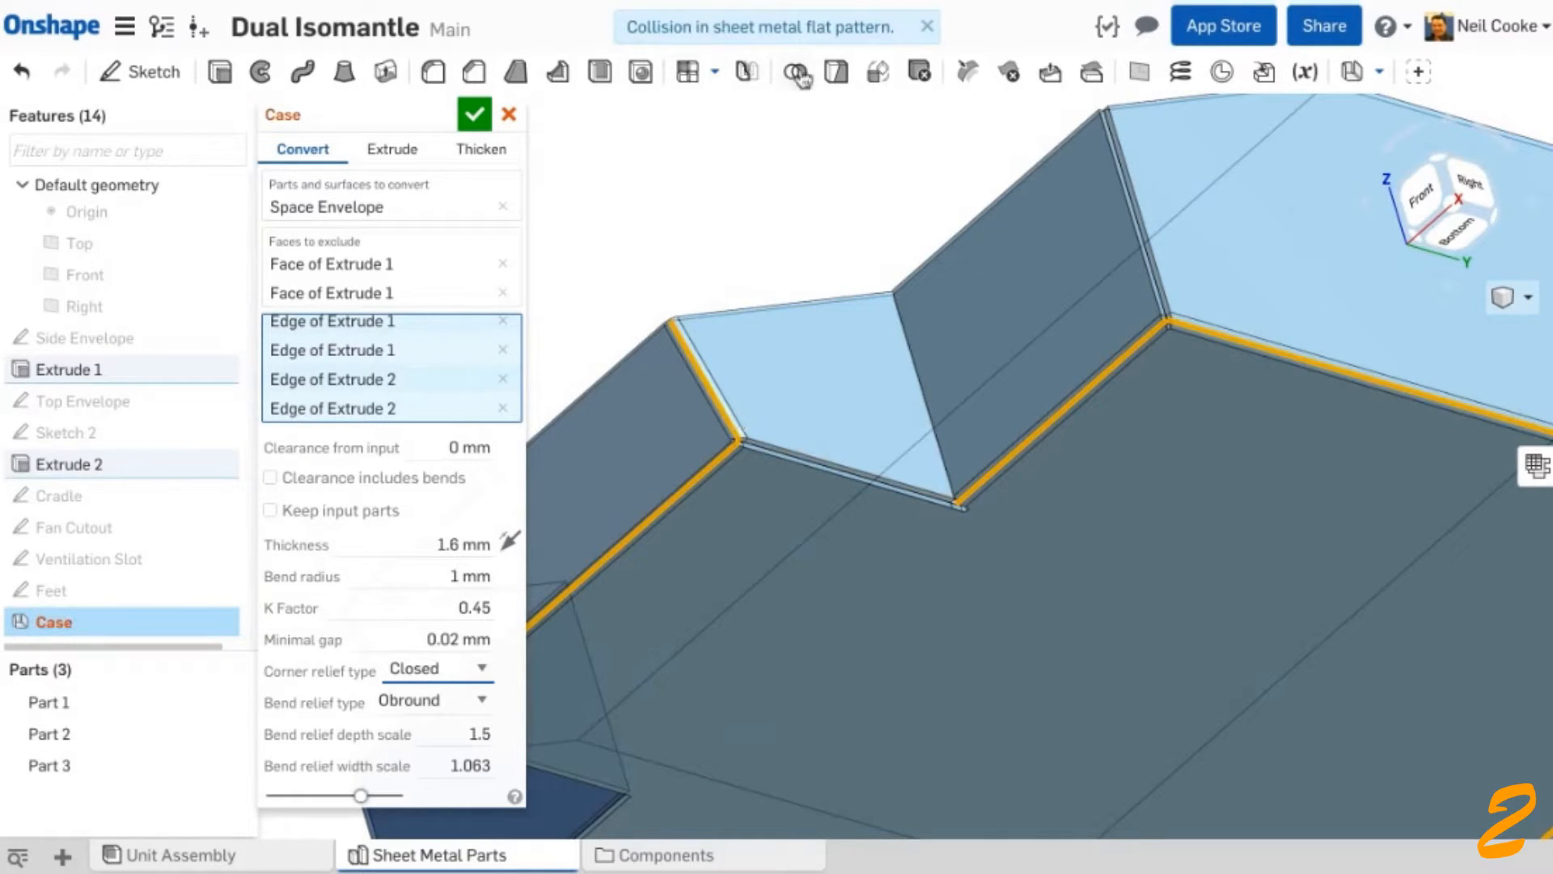
pyautogui.scroll(-5, 728, 267)
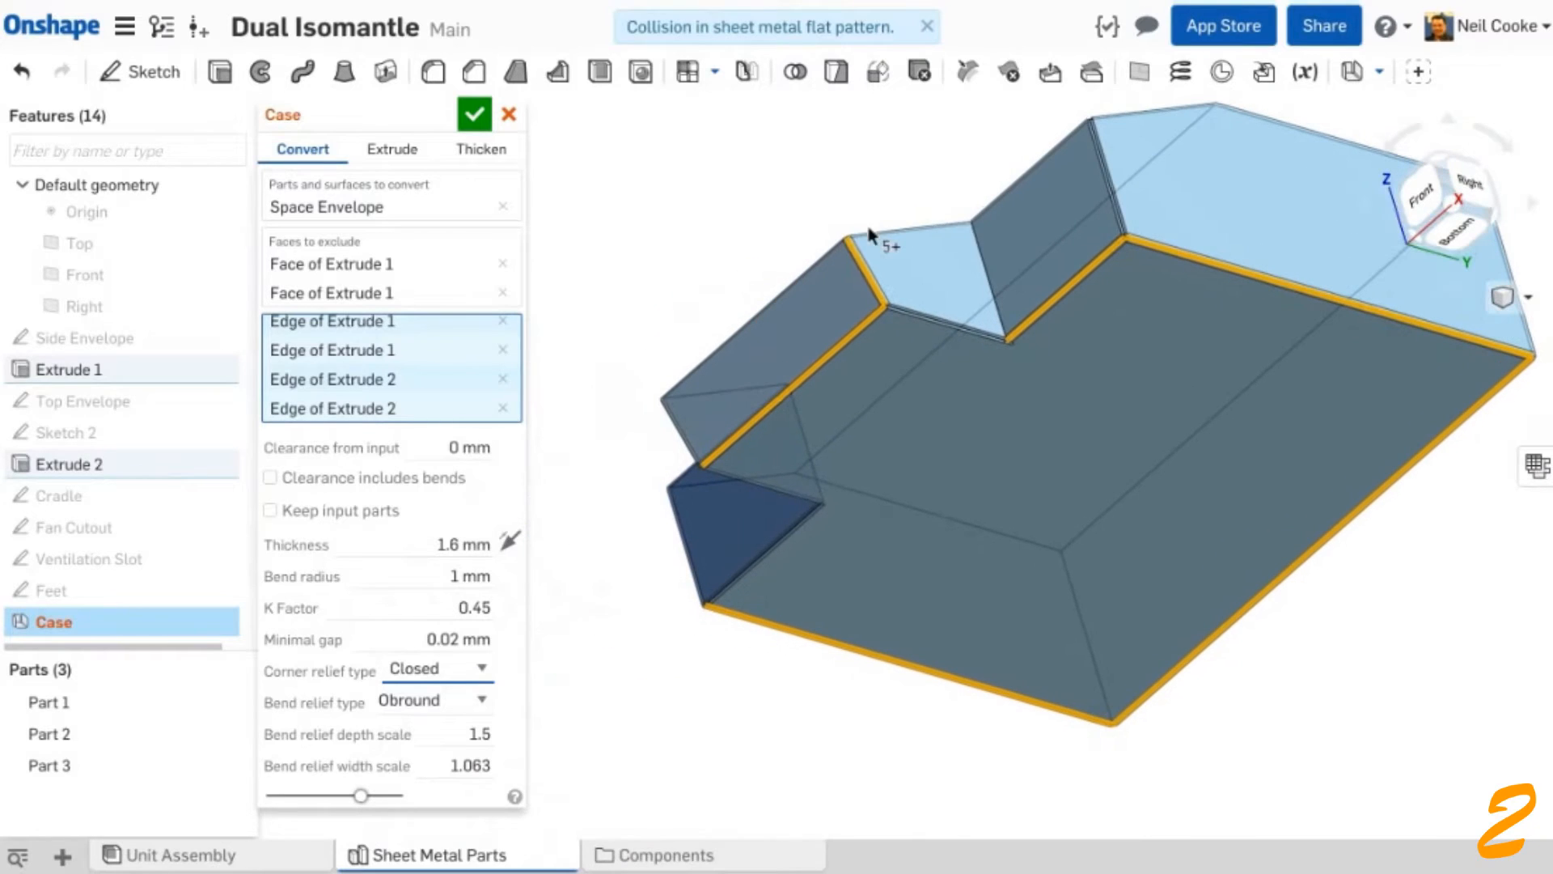
pyautogui.click(753, 570)
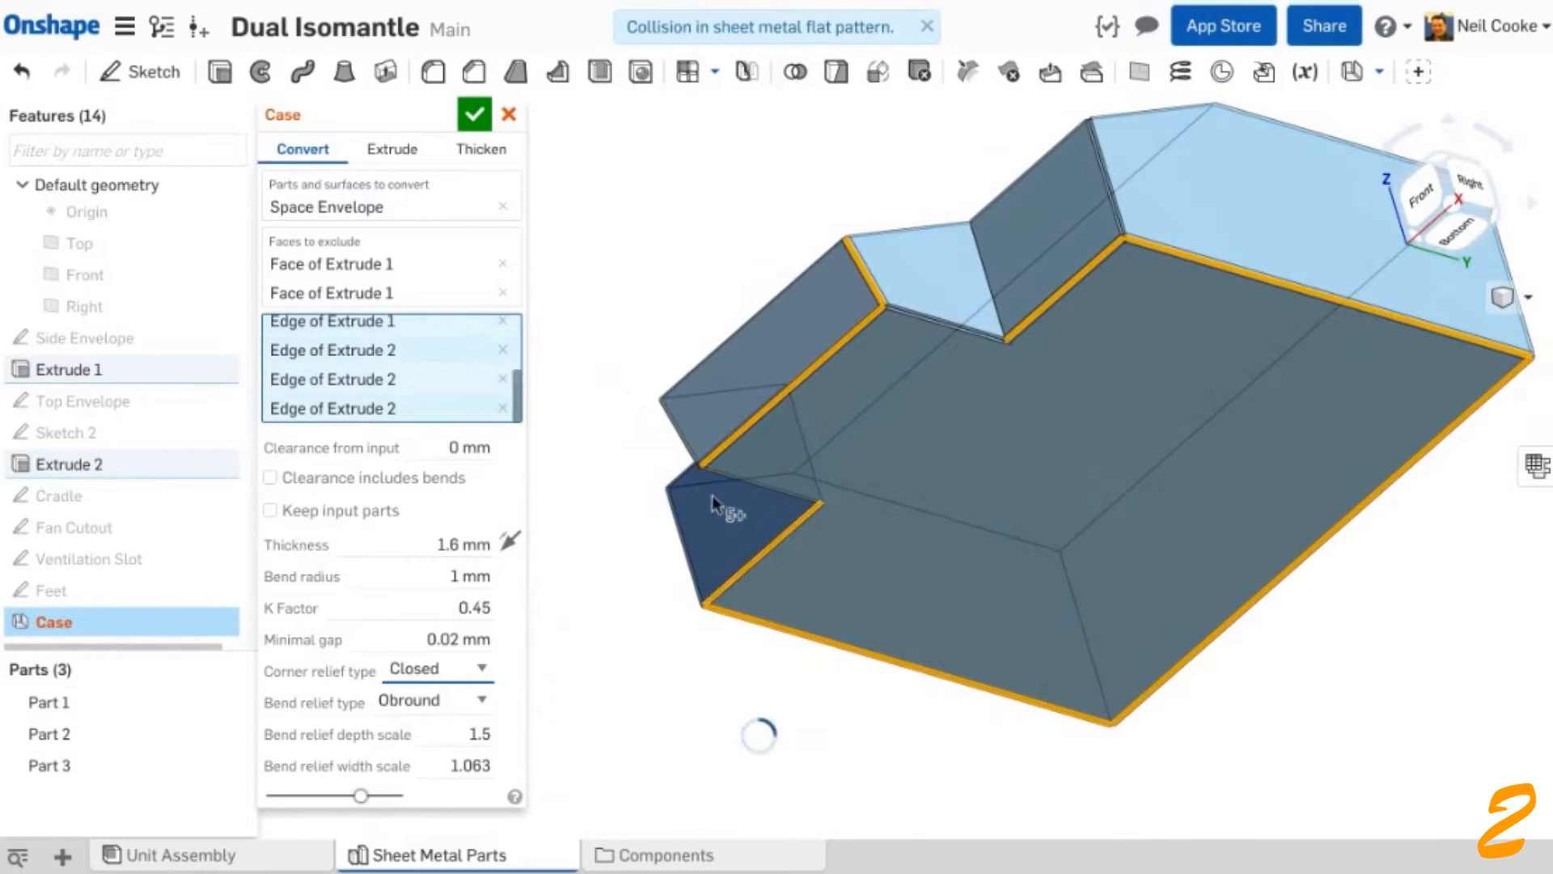
pyautogui.click(683, 444)
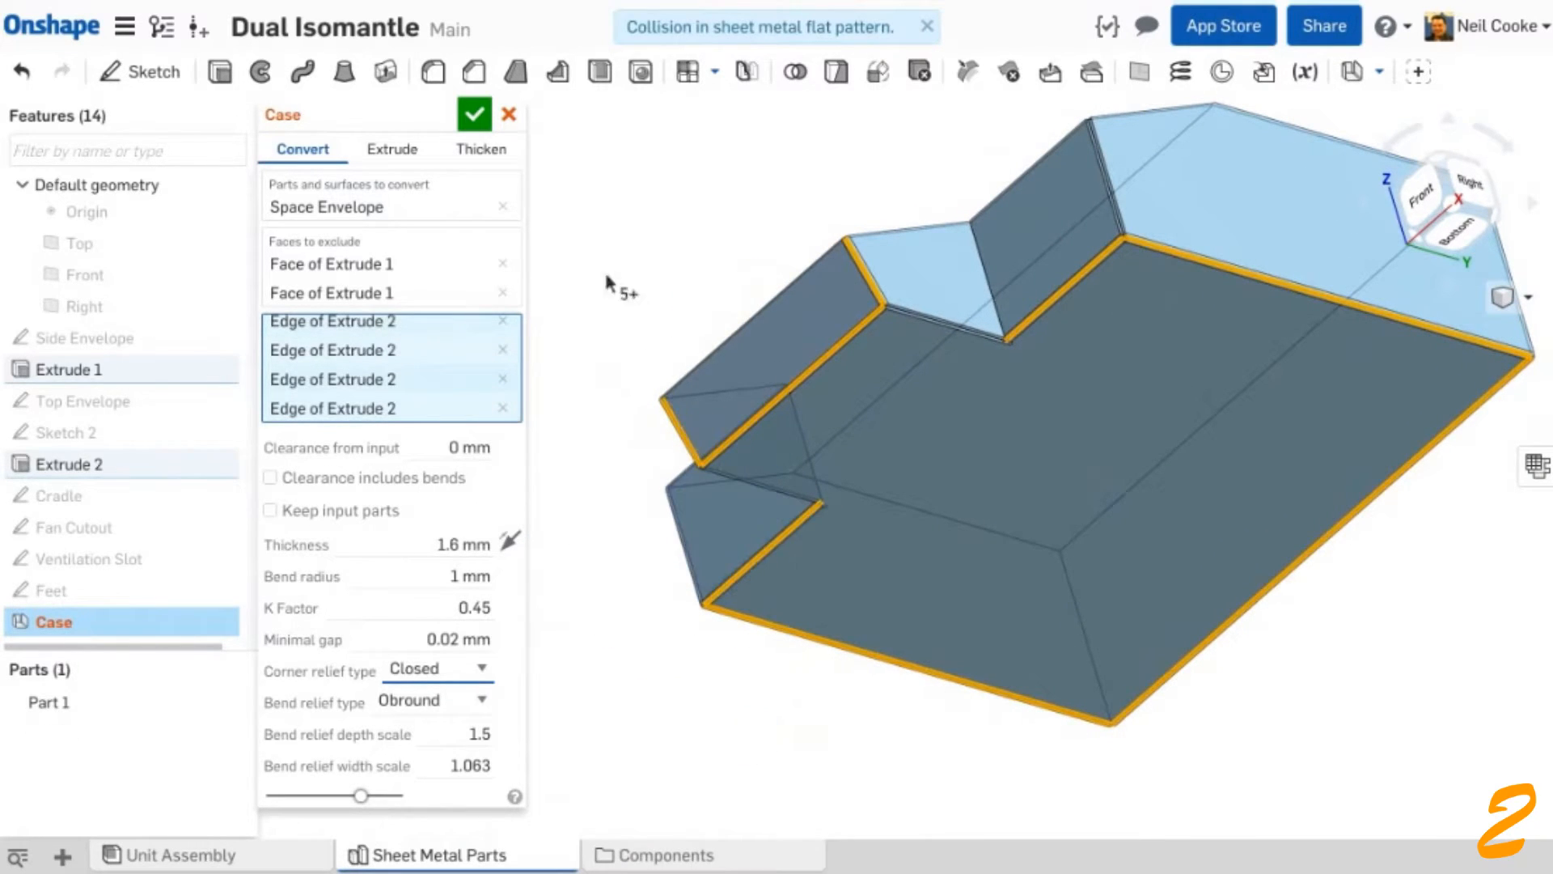
pyautogui.click(474, 114)
# - Show the bend table with the flat pattern, and examine the pattern face-on where the front corner flanges overlap
pyautogui.moveTo(653, 235); pyautogui.dragTo(772, 454, button='right')
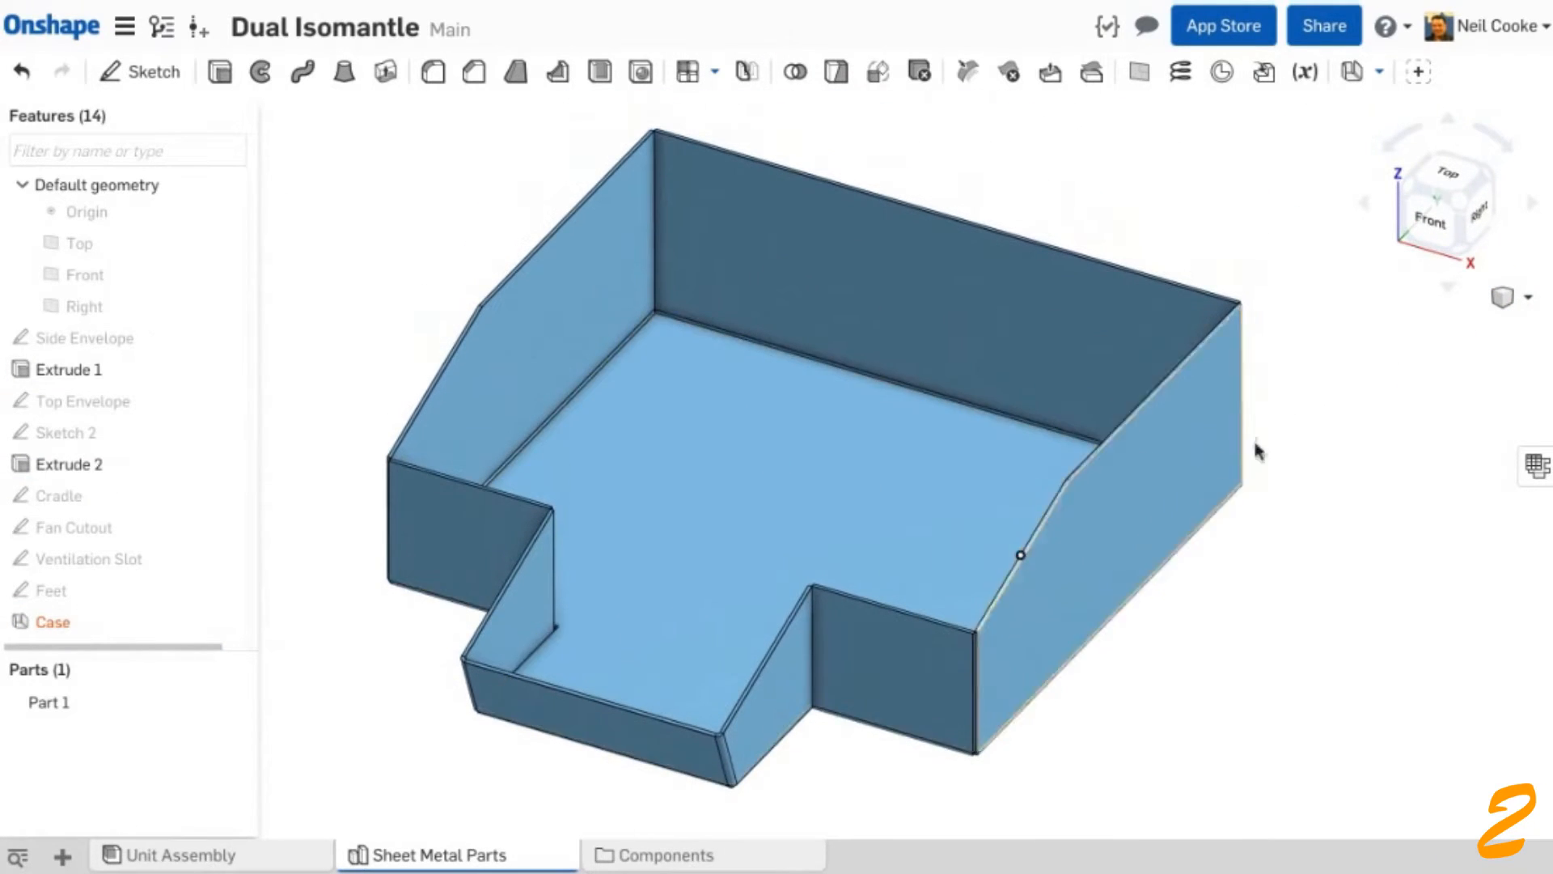
pyautogui.click(1536, 466)
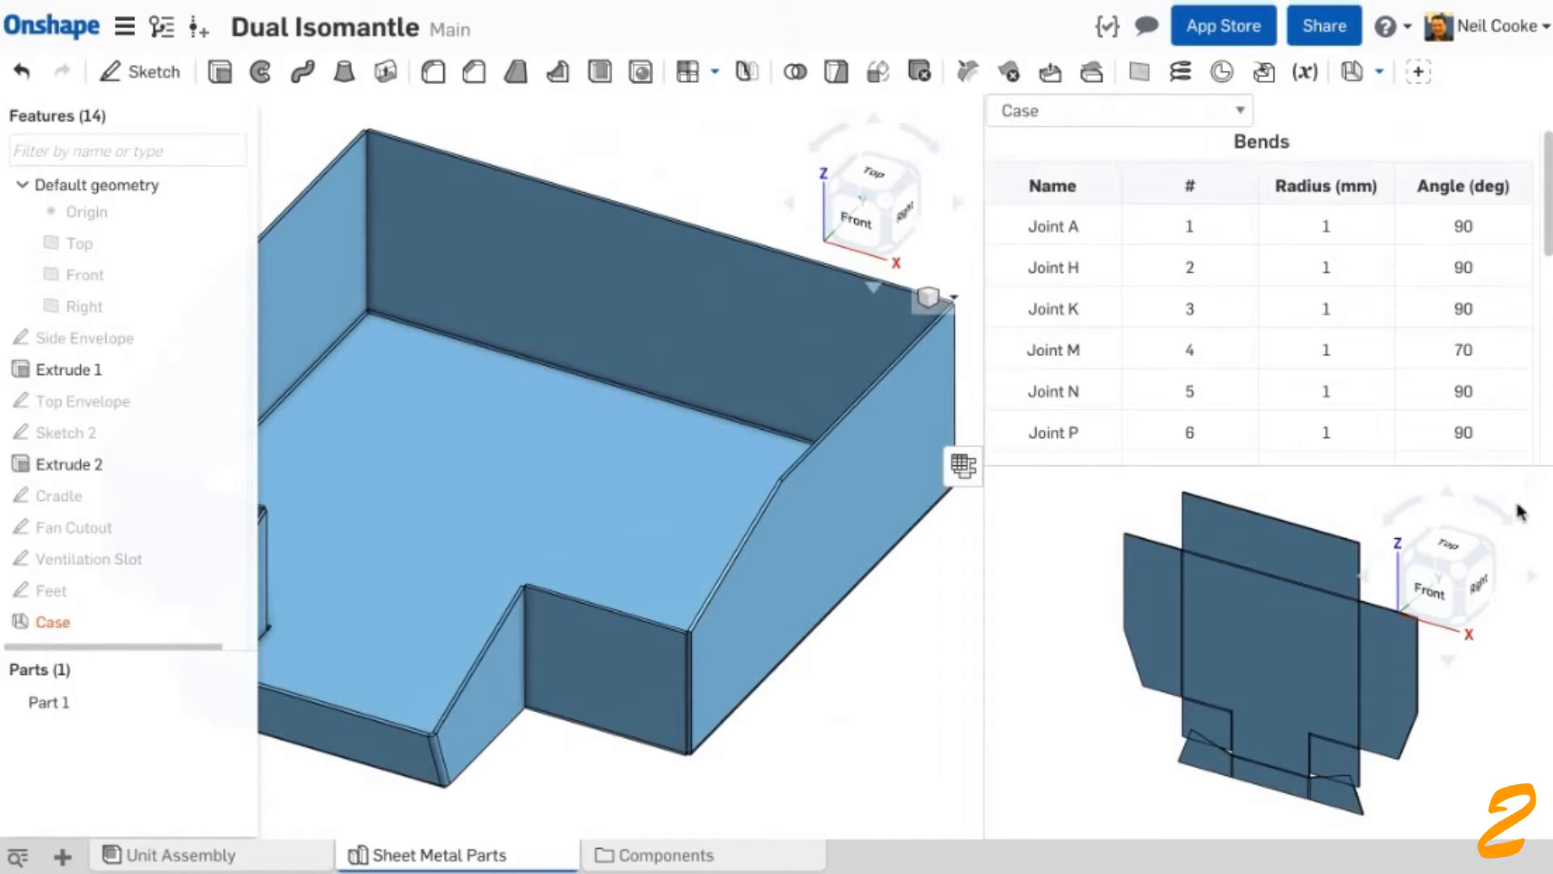
pyautogui.click(1434, 589)
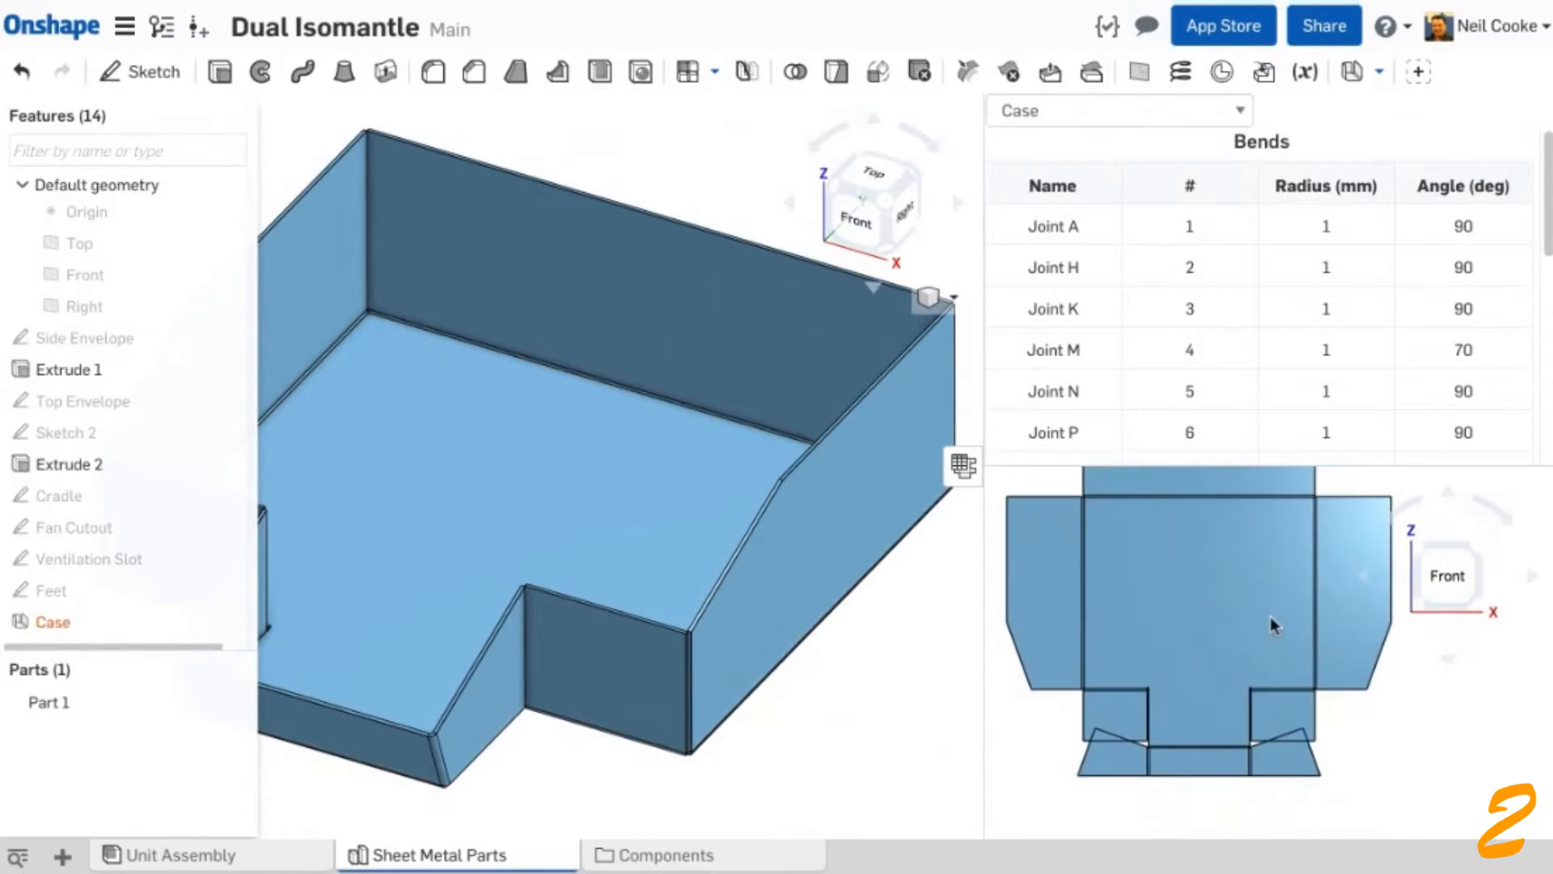
pyautogui.scroll(5, 1258, 614)
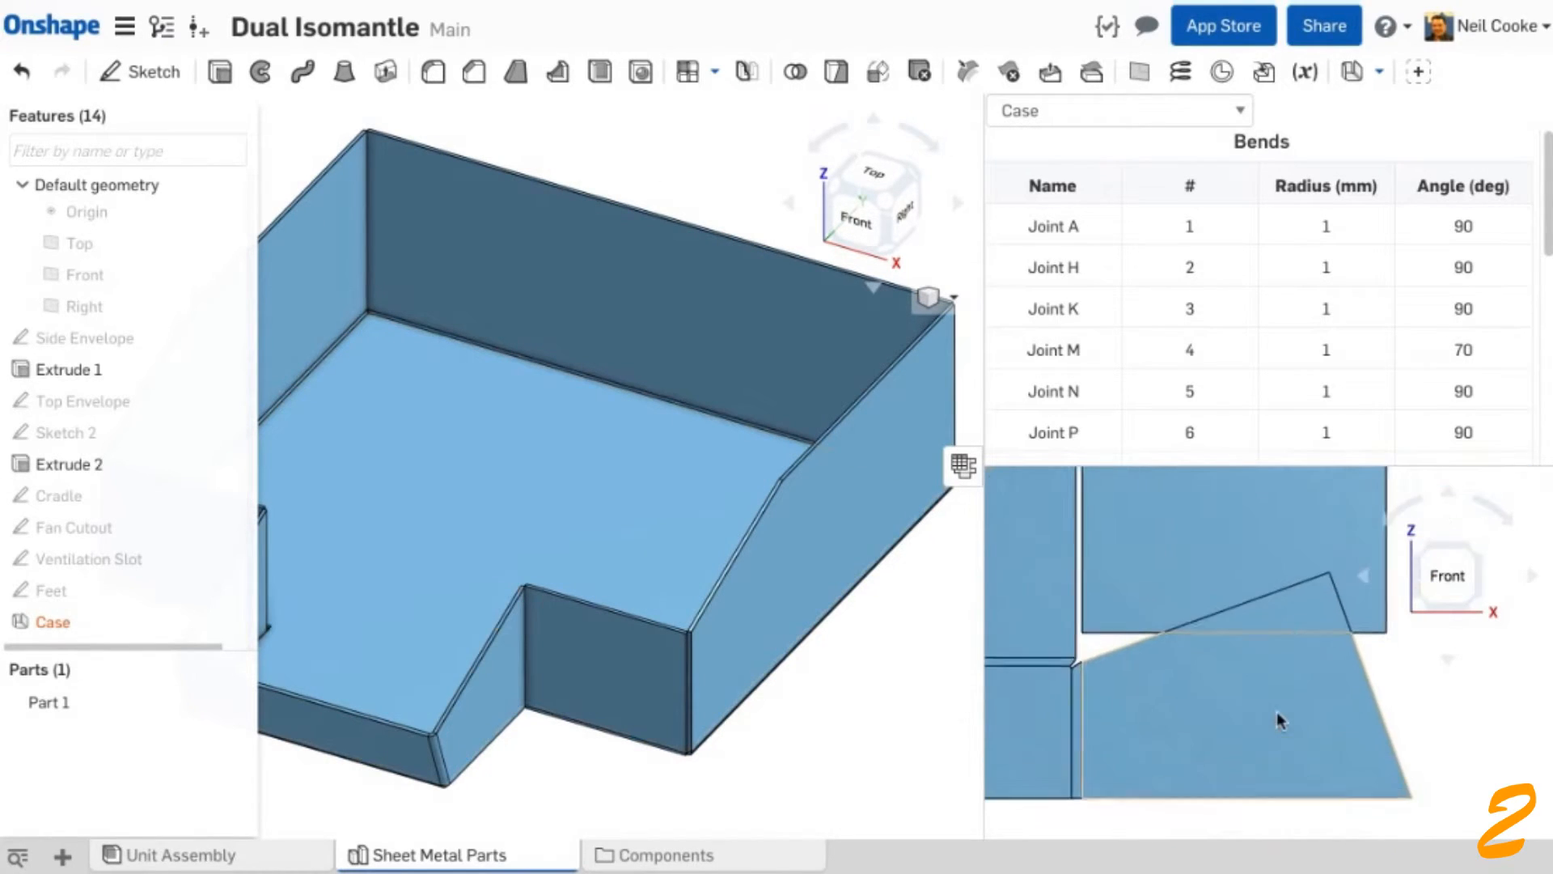
pyautogui.click(1317, 611)
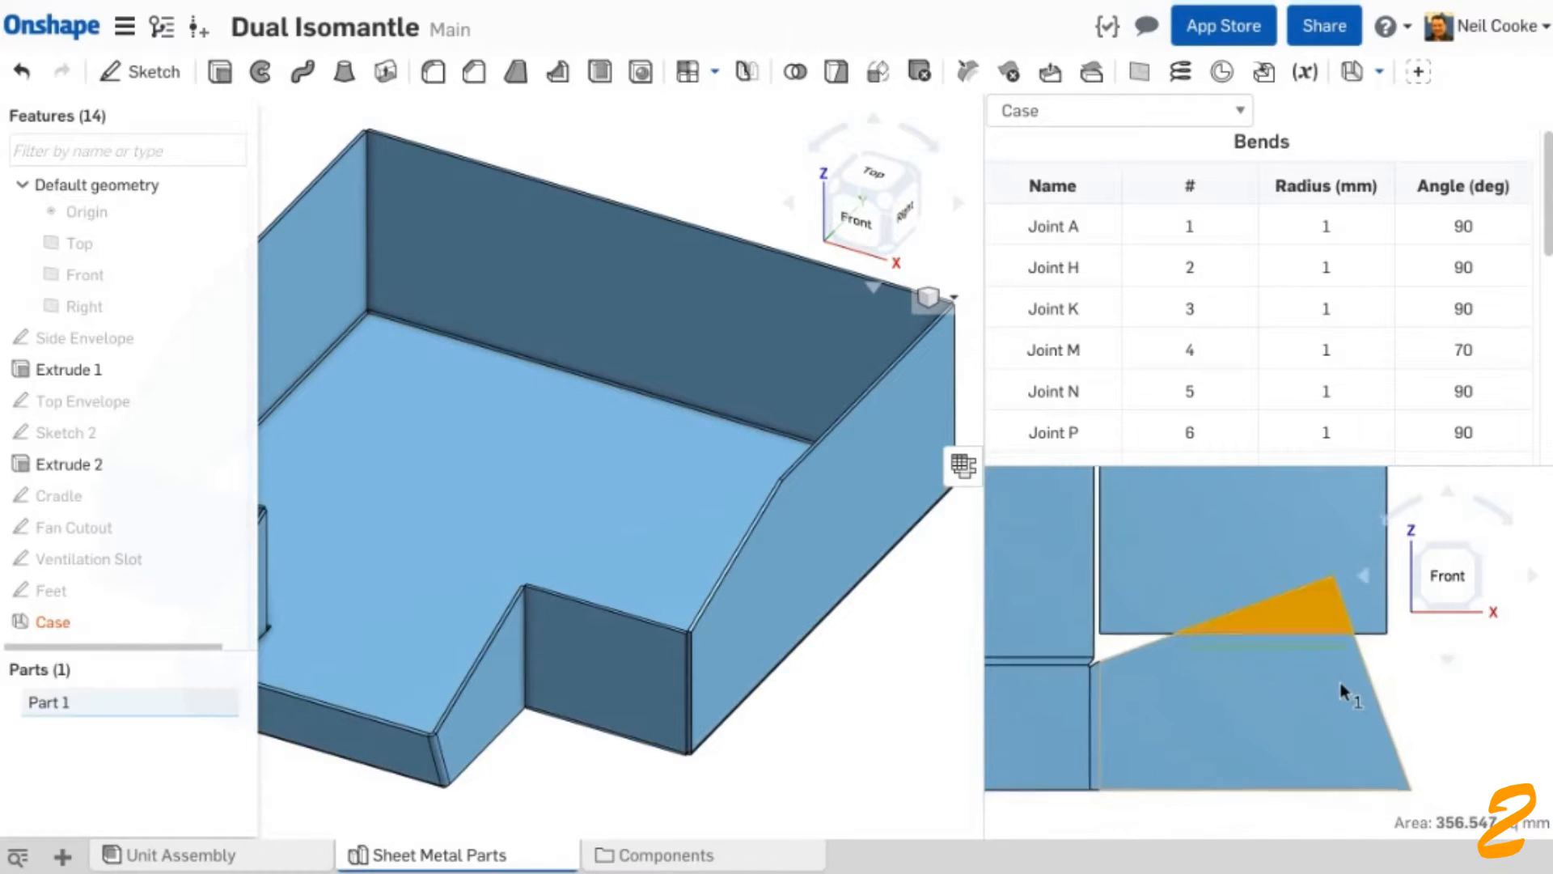
# - Examine the overlapping front corner flanges in the flat pattern and review the case's bend and rip tables
pyautogui.scroll(-3, 1455, 717)
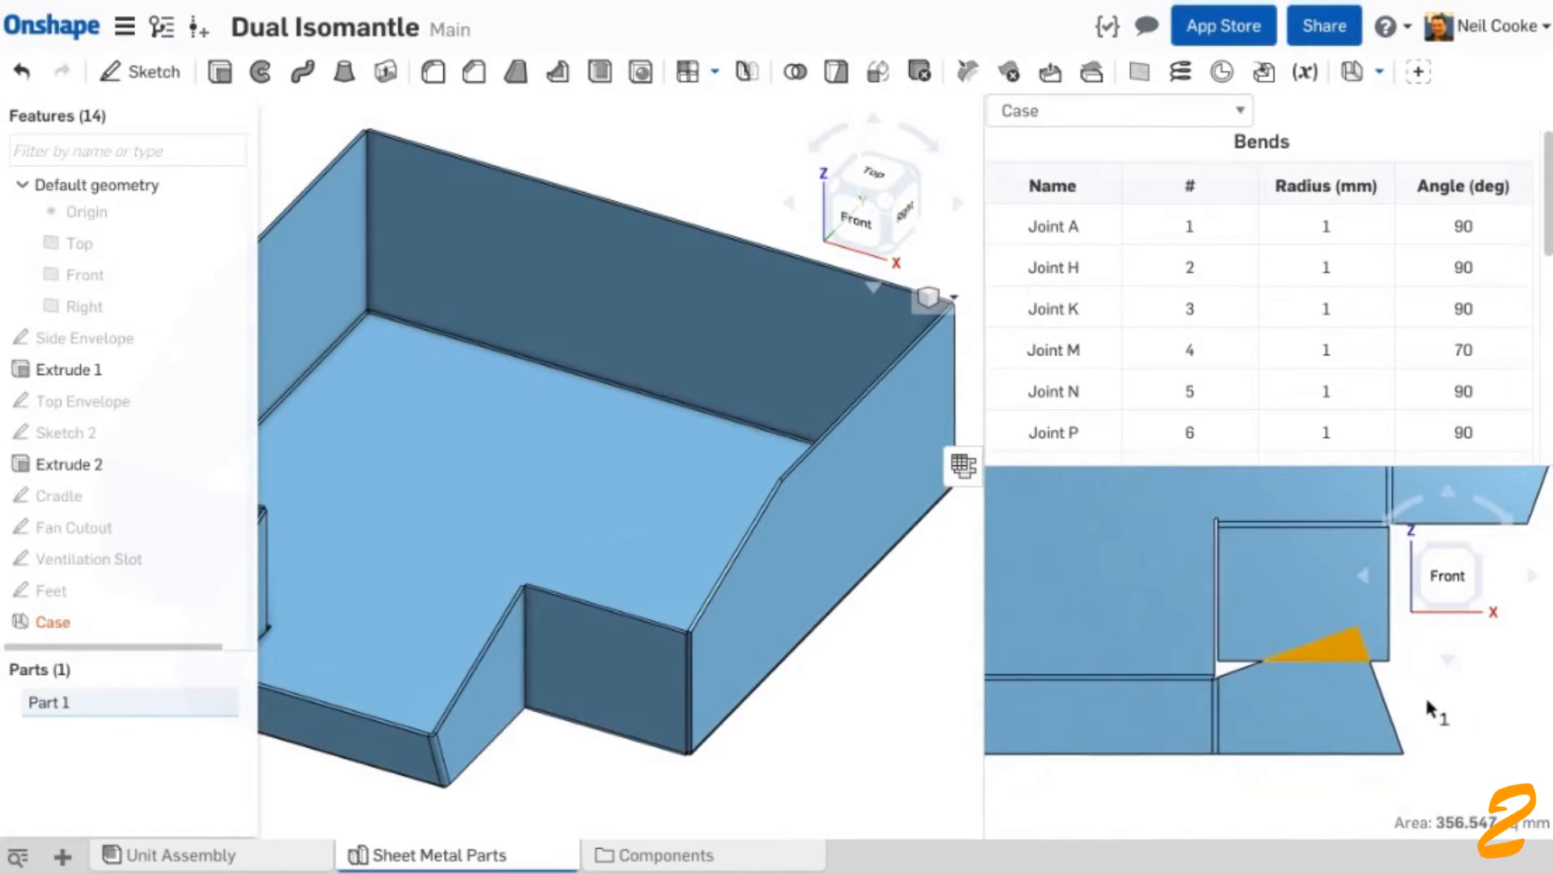
pyautogui.click(1417, 709)
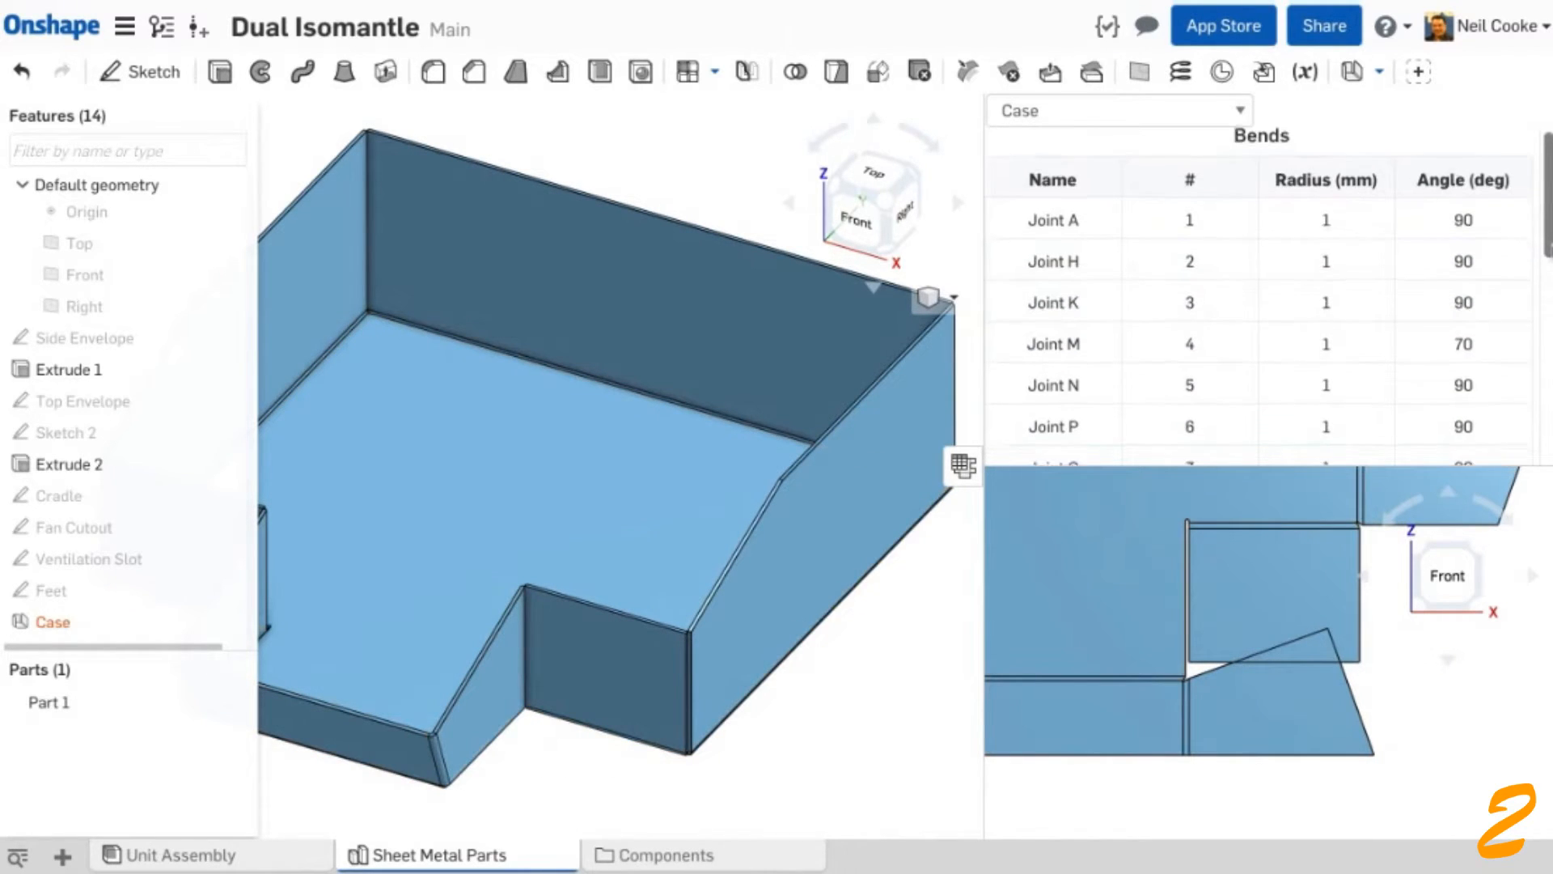
pyautogui.scroll(-4, 1262, 291)
pyautogui.scroll(-5, 1262, 291)
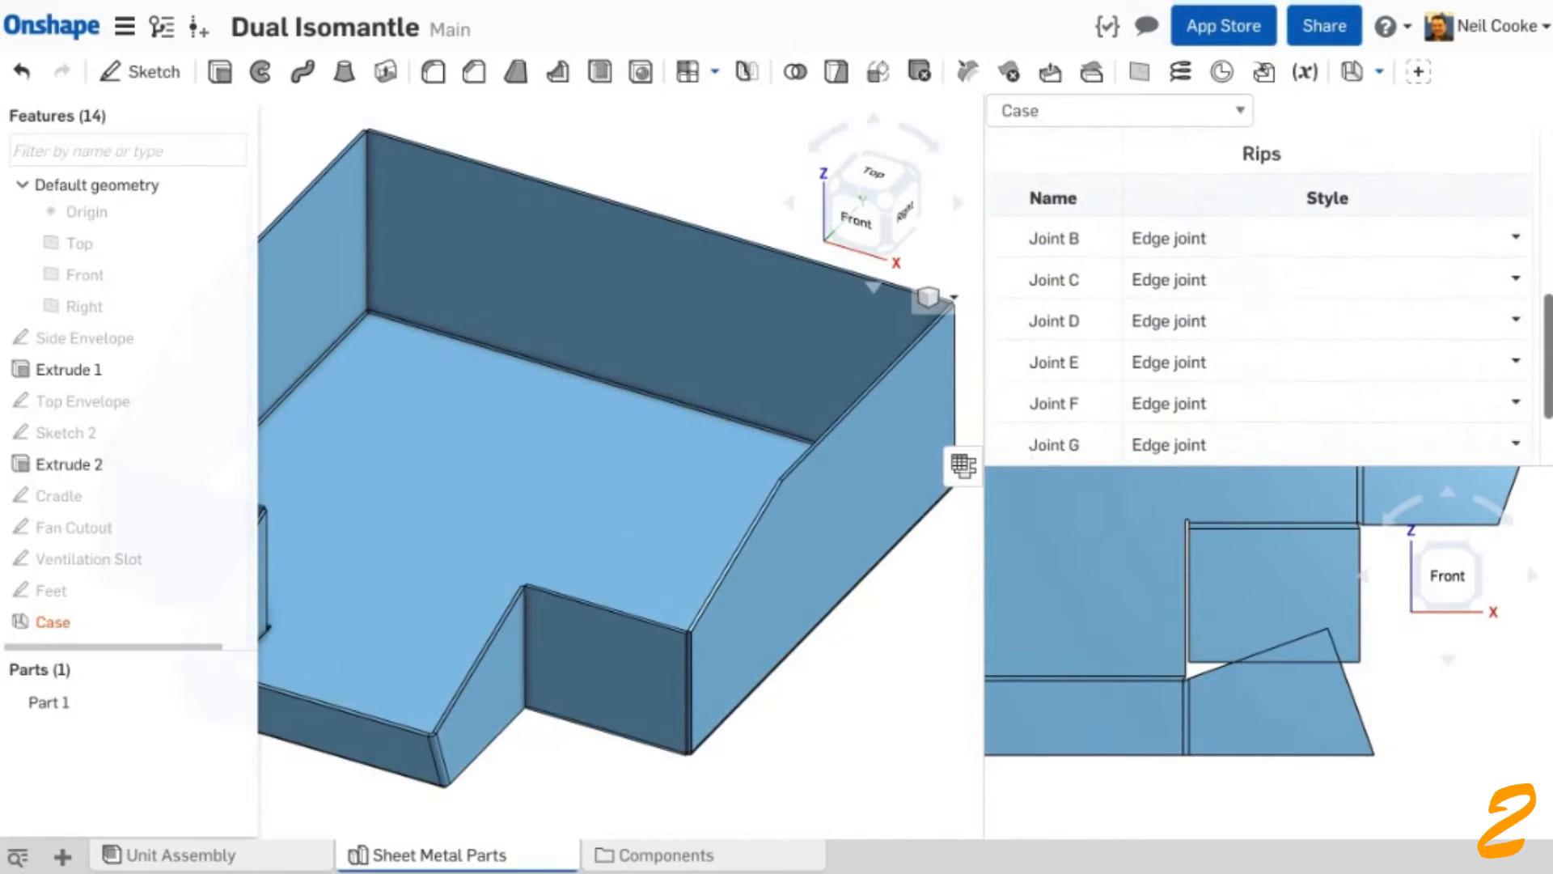
pyautogui.scroll(6, 1546, 204)
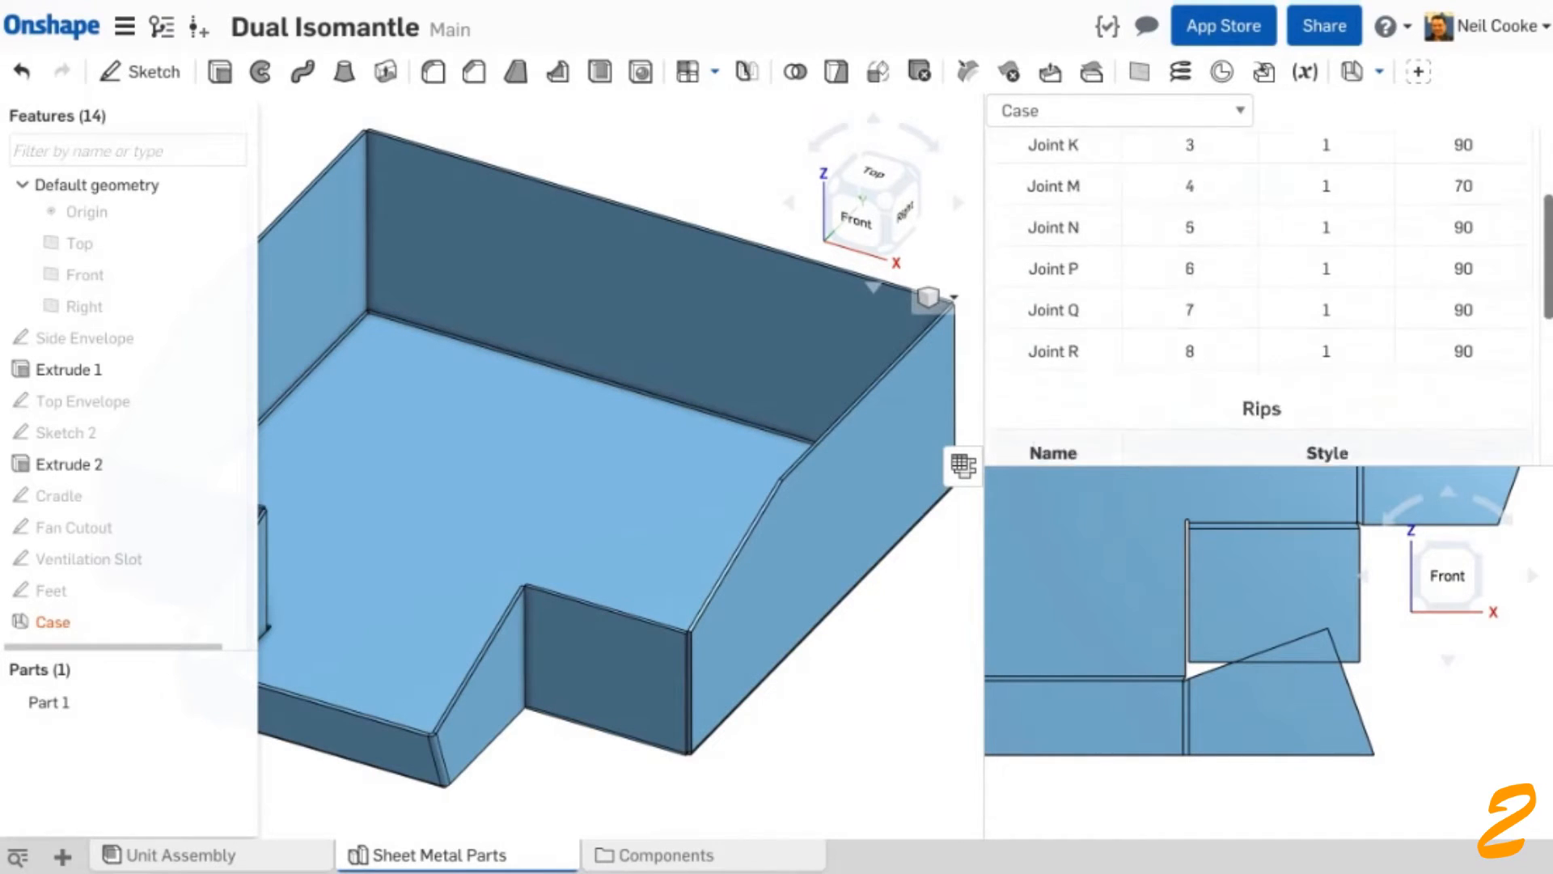
pyautogui.scroll(-3, 1299, 617)
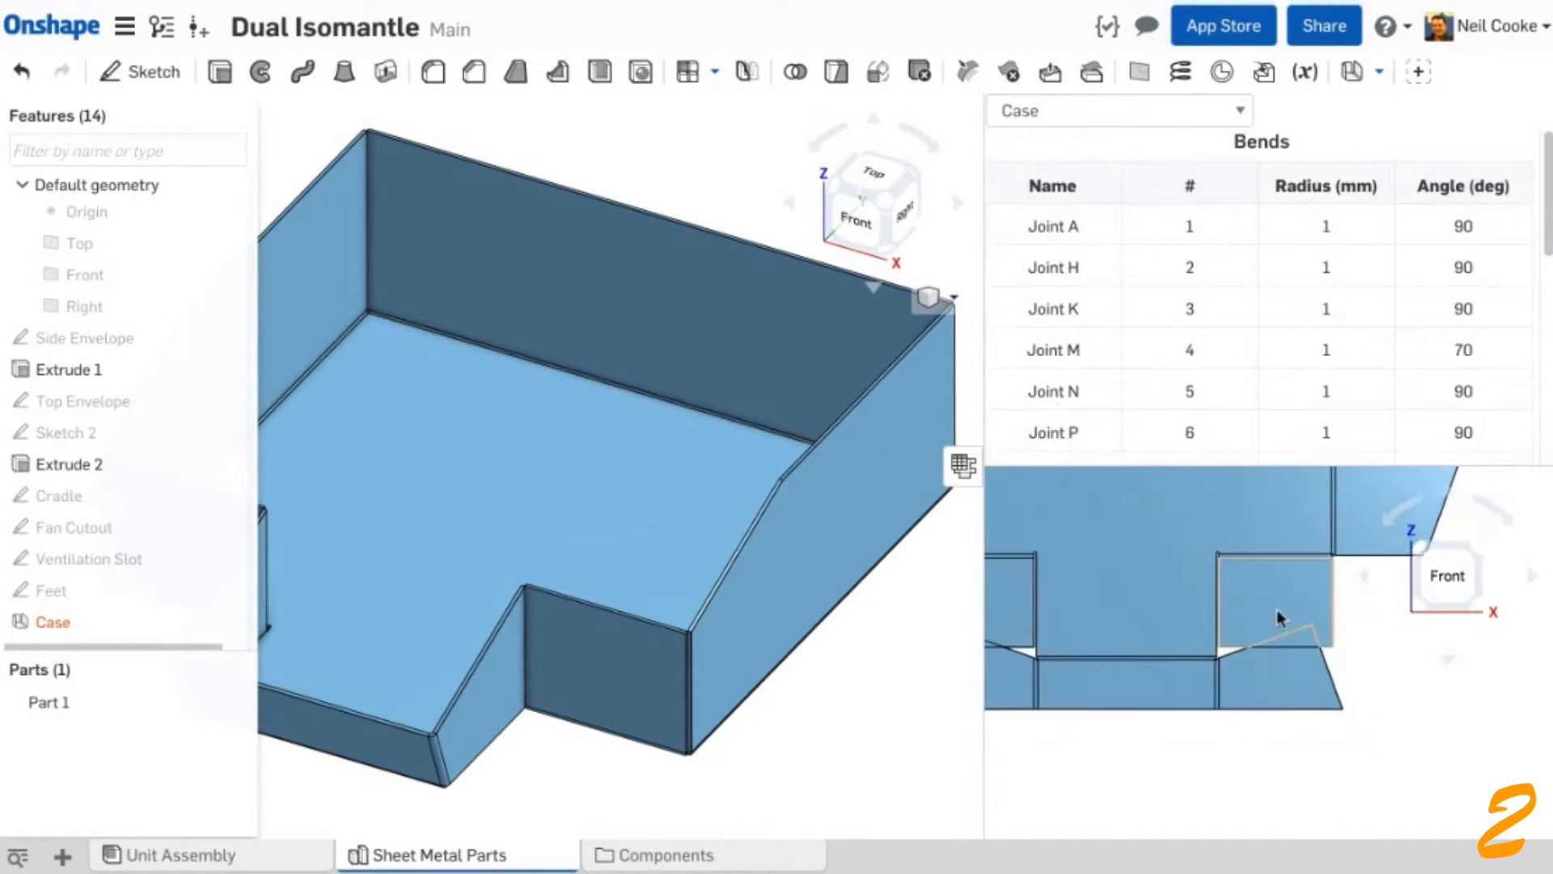
pyautogui.scroll(-5, 914, 712)
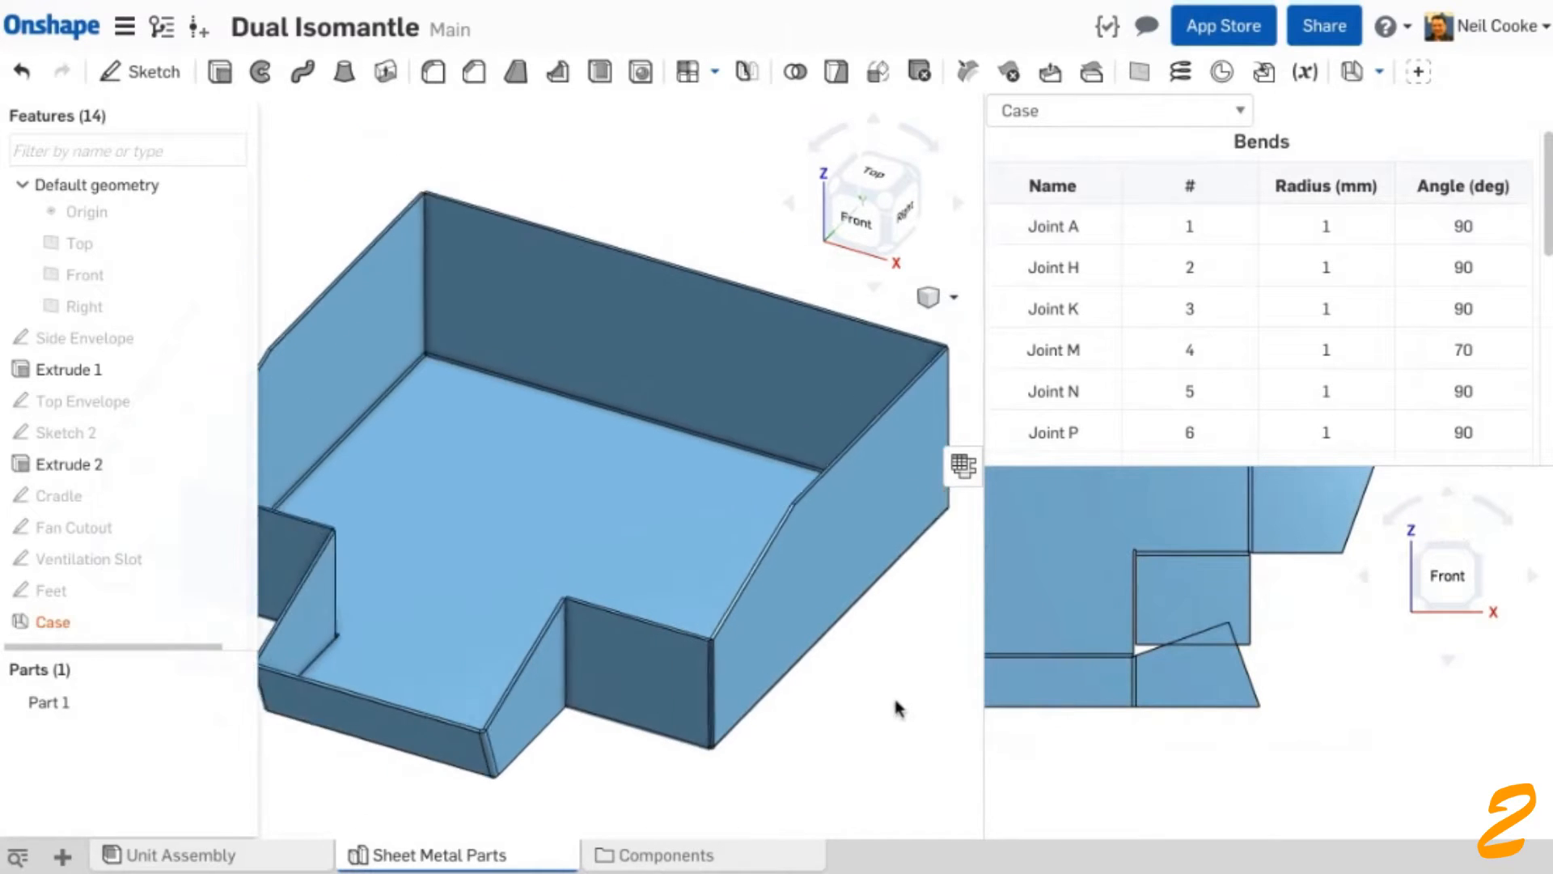
# - Reopen the Case feature and remove the right front wall's bottom edge from the edges to bend
pyautogui.doubleClick(97, 624)
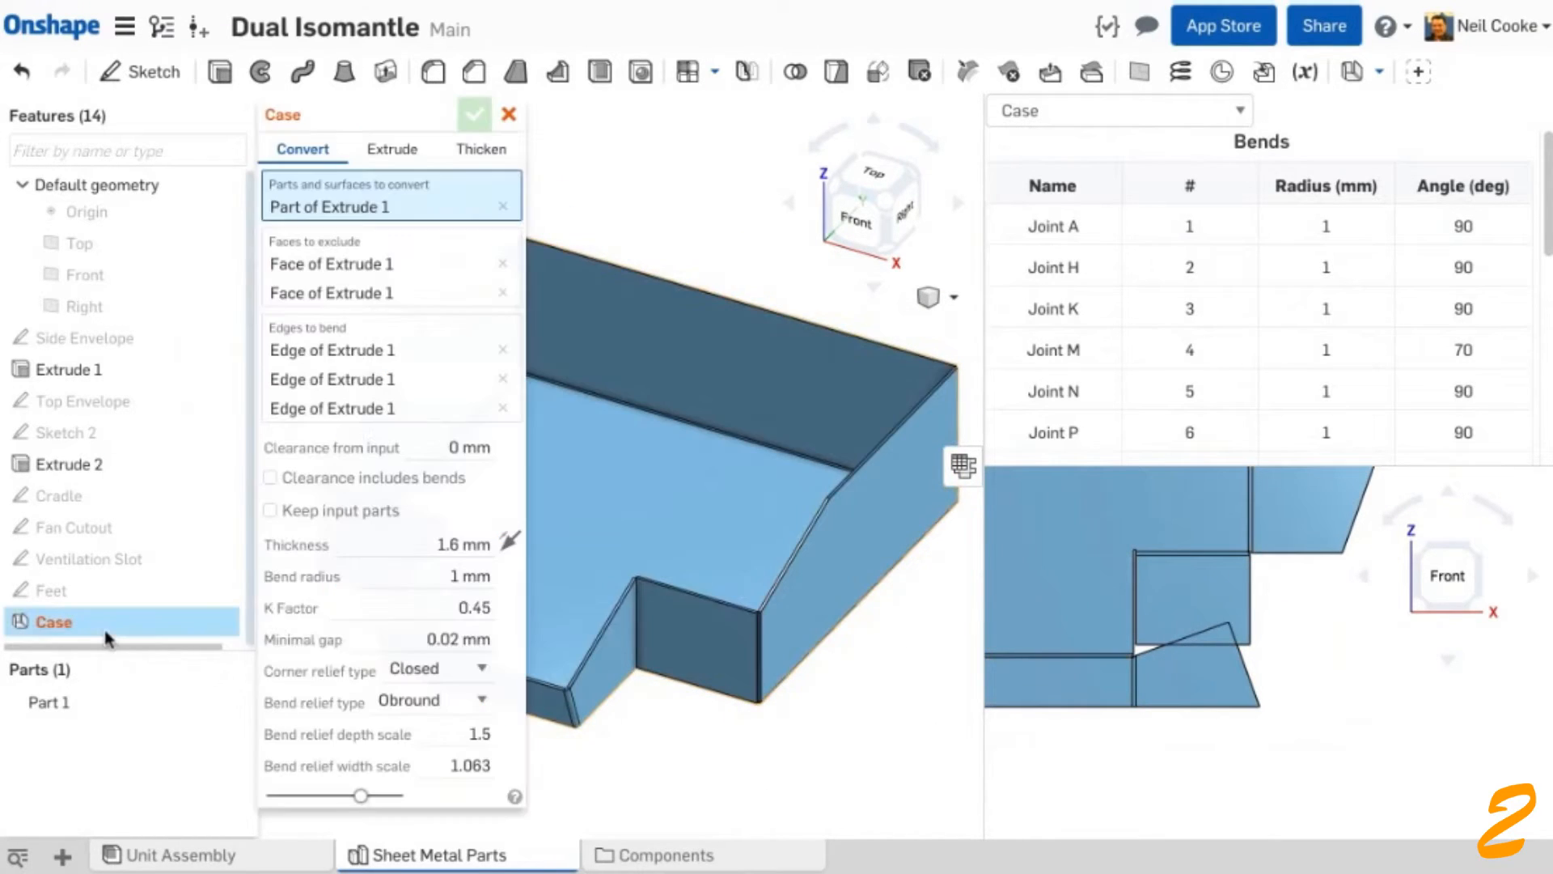
pyautogui.moveTo(359, 111); pyautogui.dragTo(97, 111)
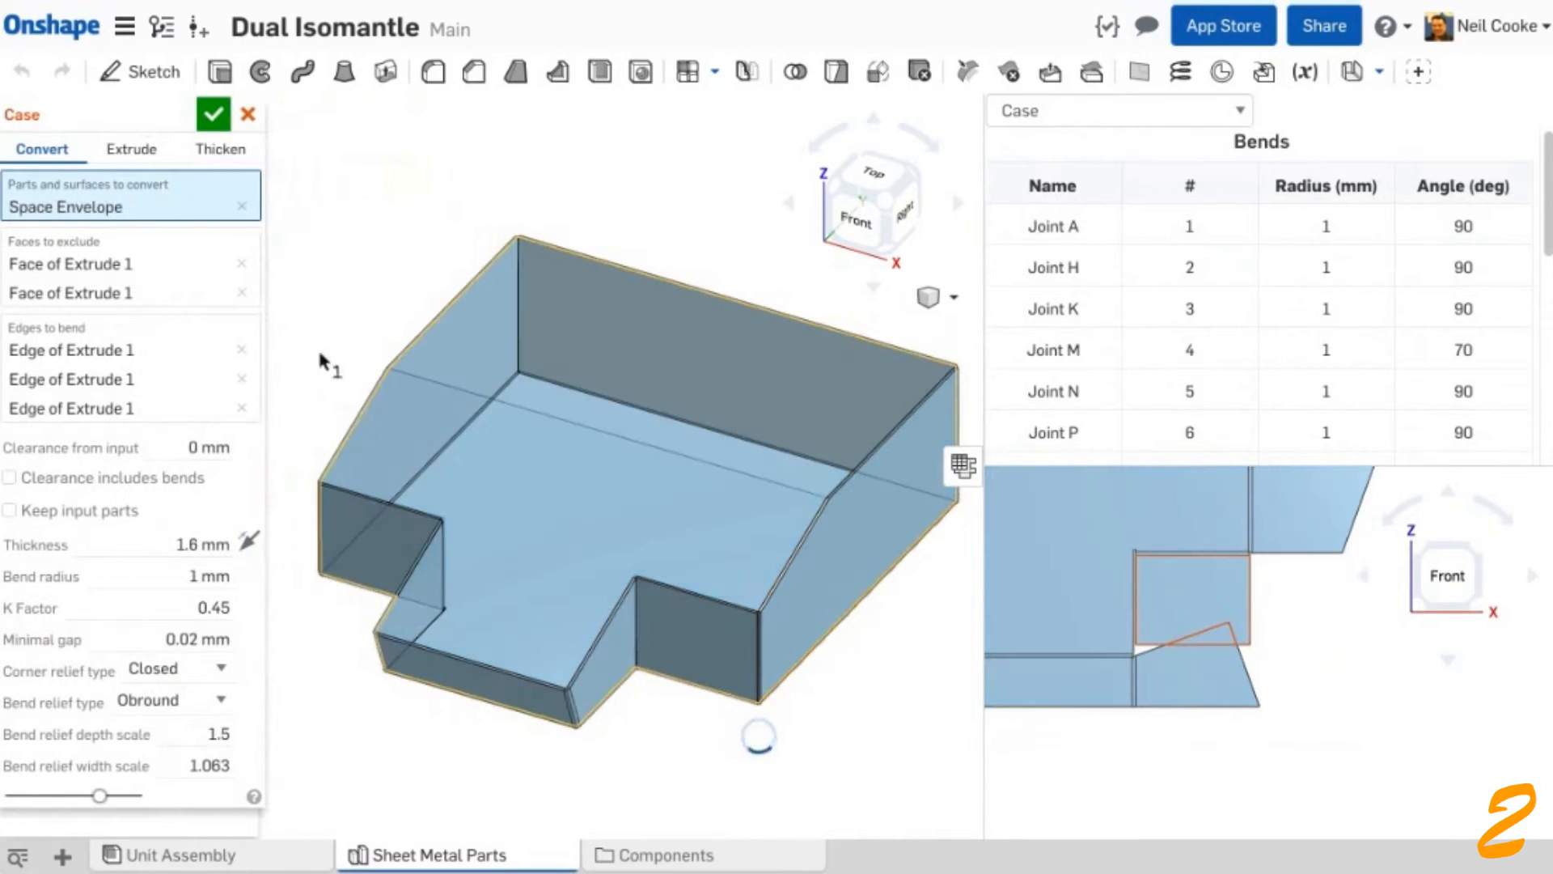
pyautogui.moveTo(666, 720); pyautogui.dragTo(658, 626, button='right')
pyautogui.scroll(4, 625, 450)
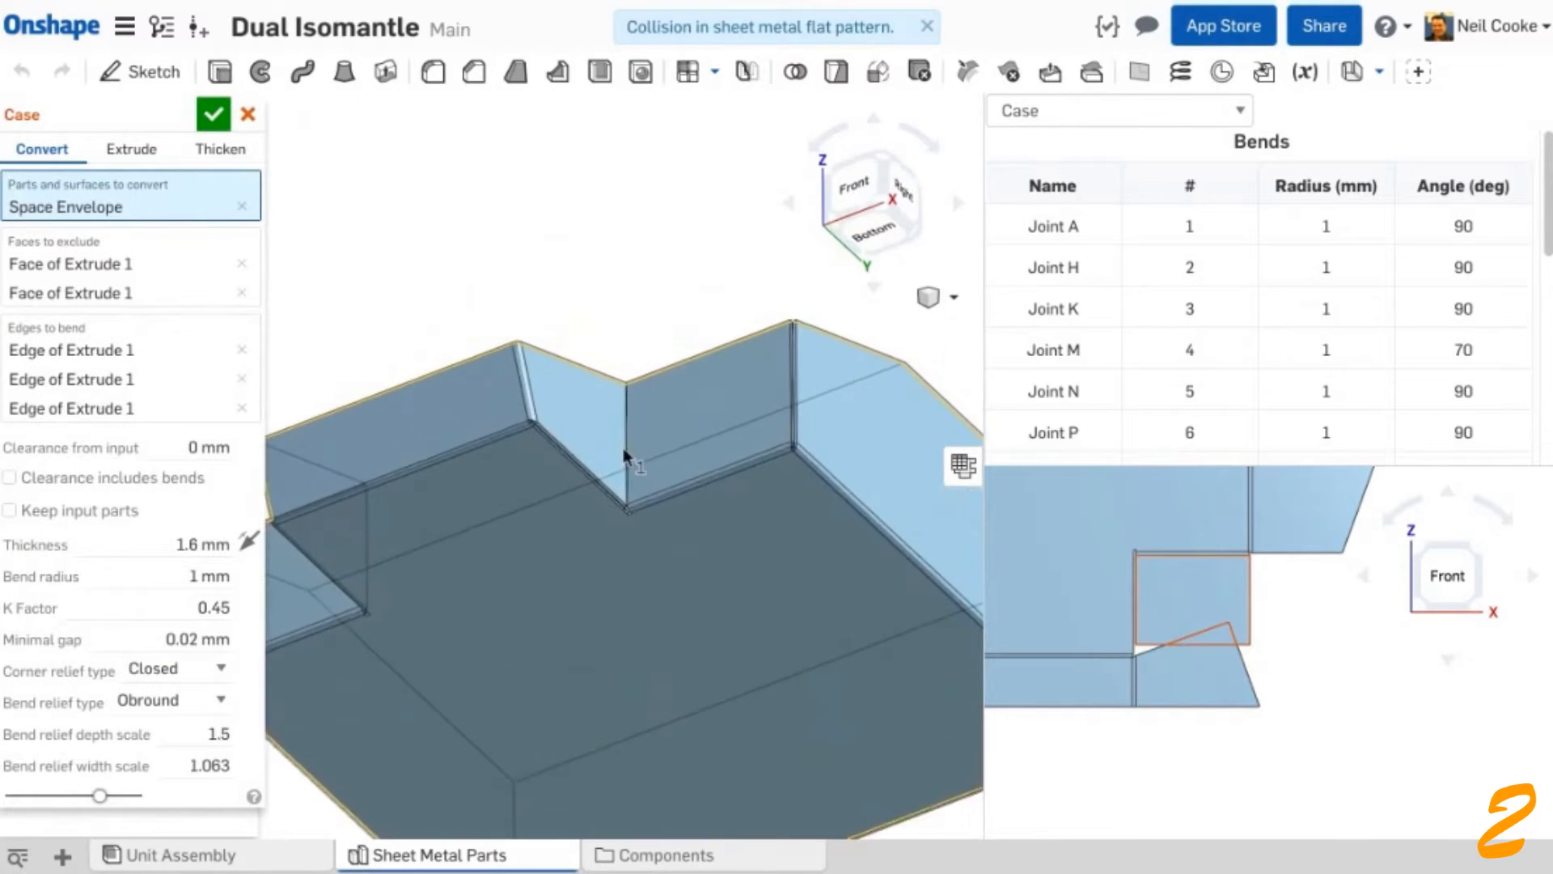
pyautogui.click(178, 382)
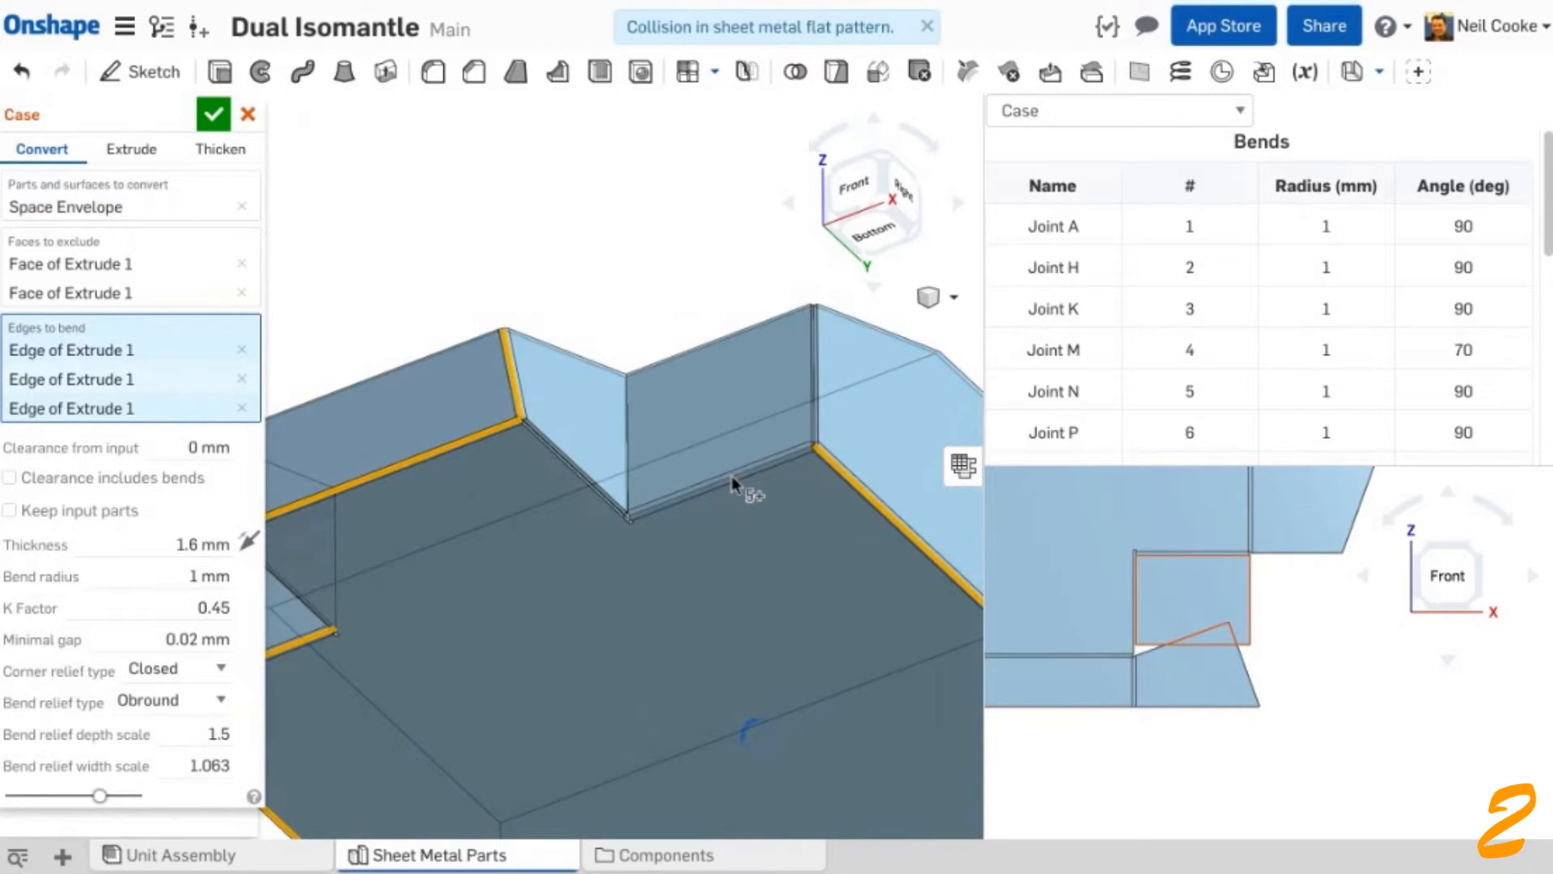
pyautogui.click(732, 481)
# - Bend the right notch's vertical edge instead of the lip's end edge, and bend the right front wall's outer vertical edge
pyautogui.click(629, 437)
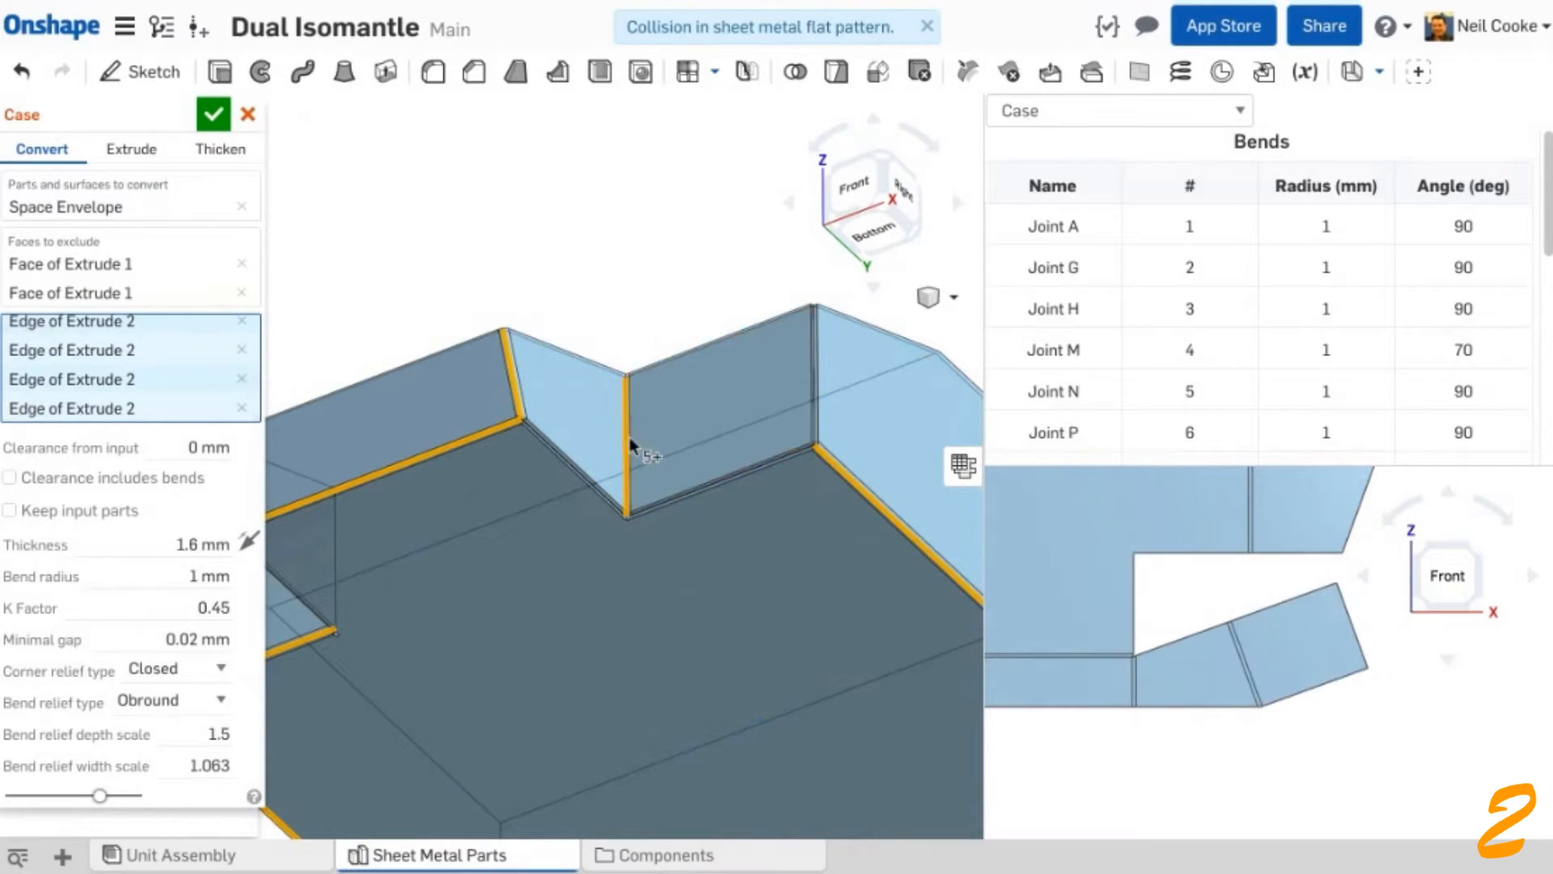
pyautogui.click(514, 394)
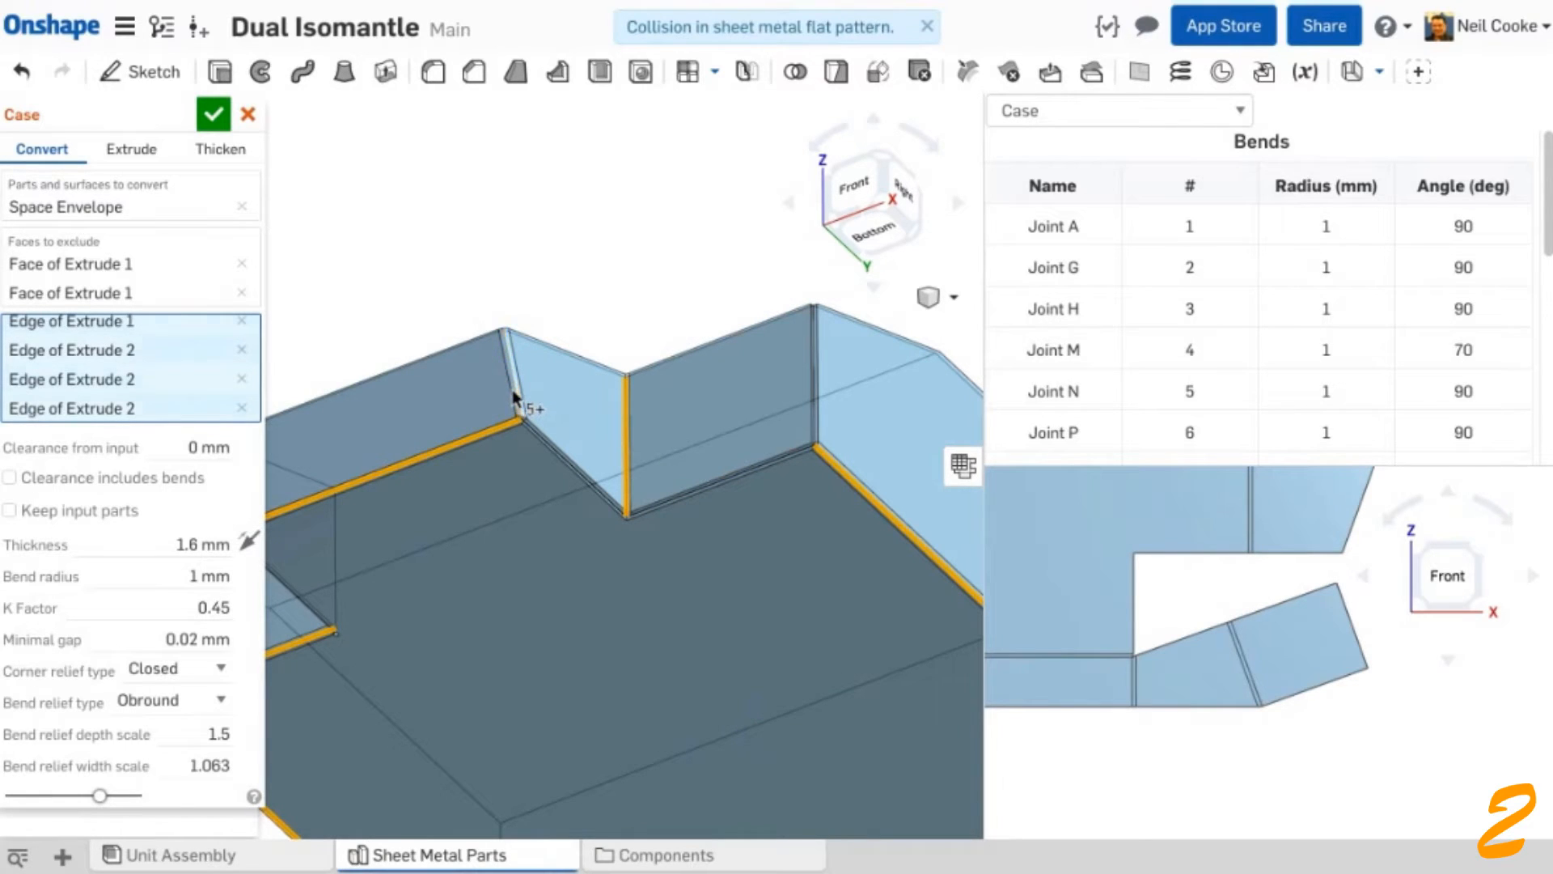
pyautogui.click(814, 384)
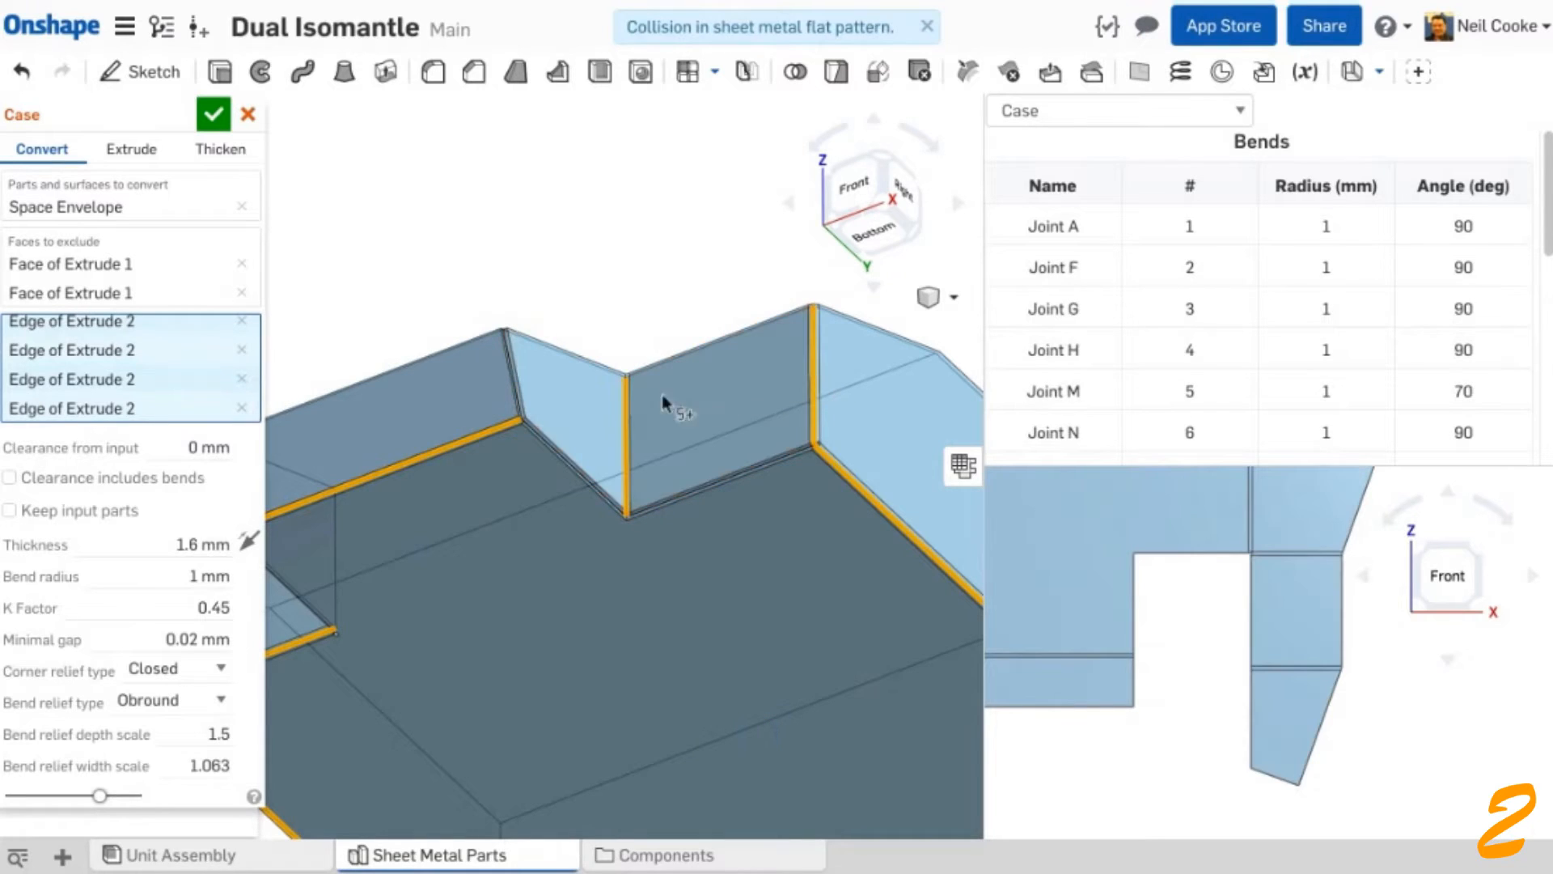
# - Remove the right notch's vertical edge from the bends and bend the right end edge of the front lip again
pyautogui.scroll(5, 524, 431)
pyautogui.scroll(4, 526, 430)
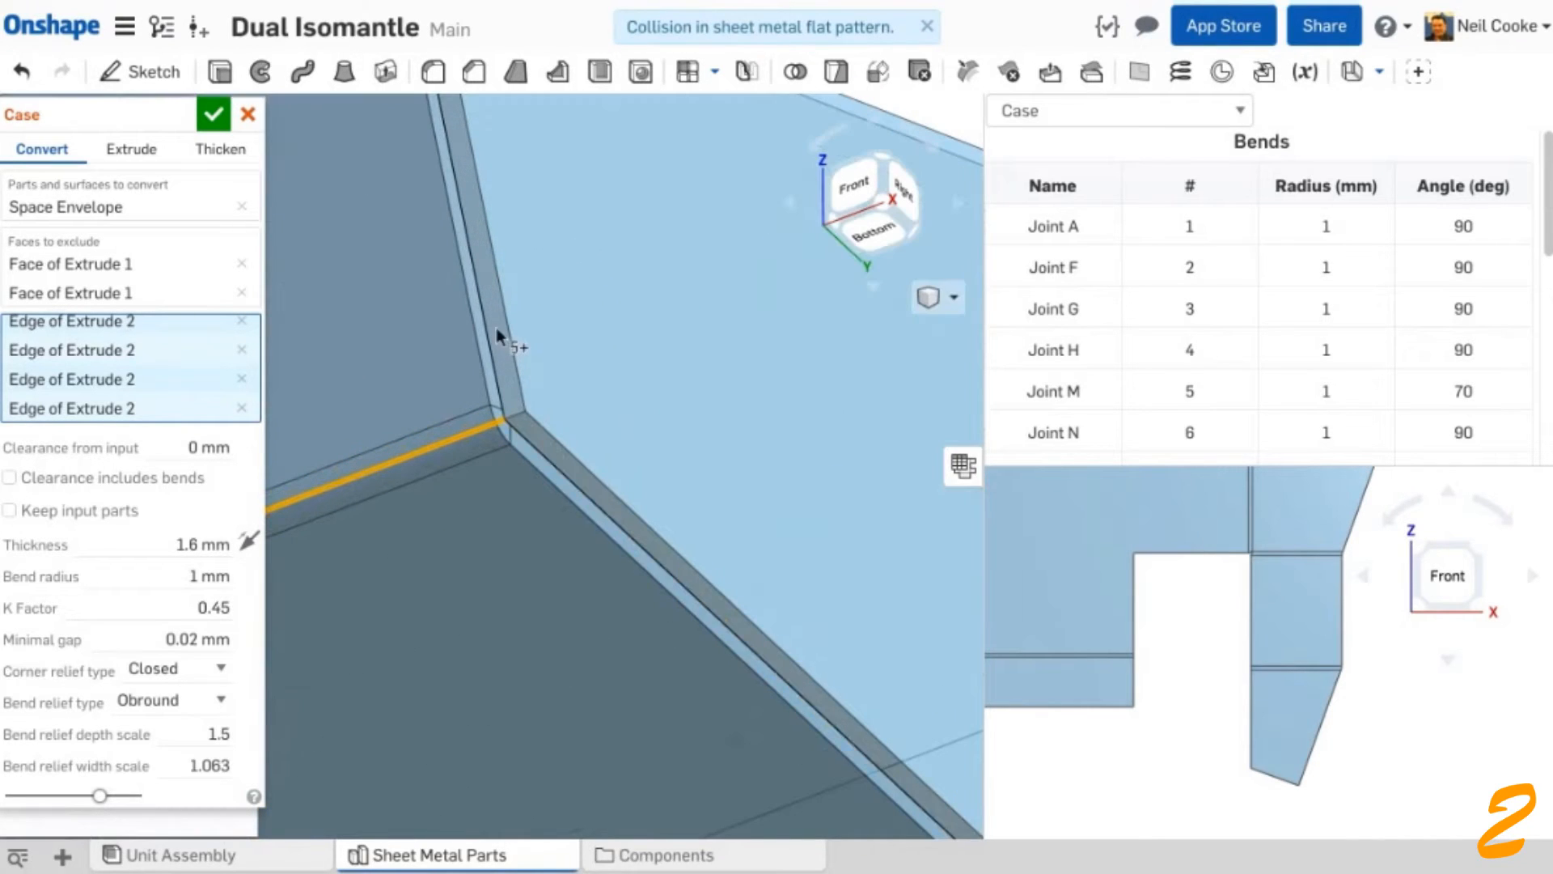
pyautogui.scroll(-8, 561, 469)
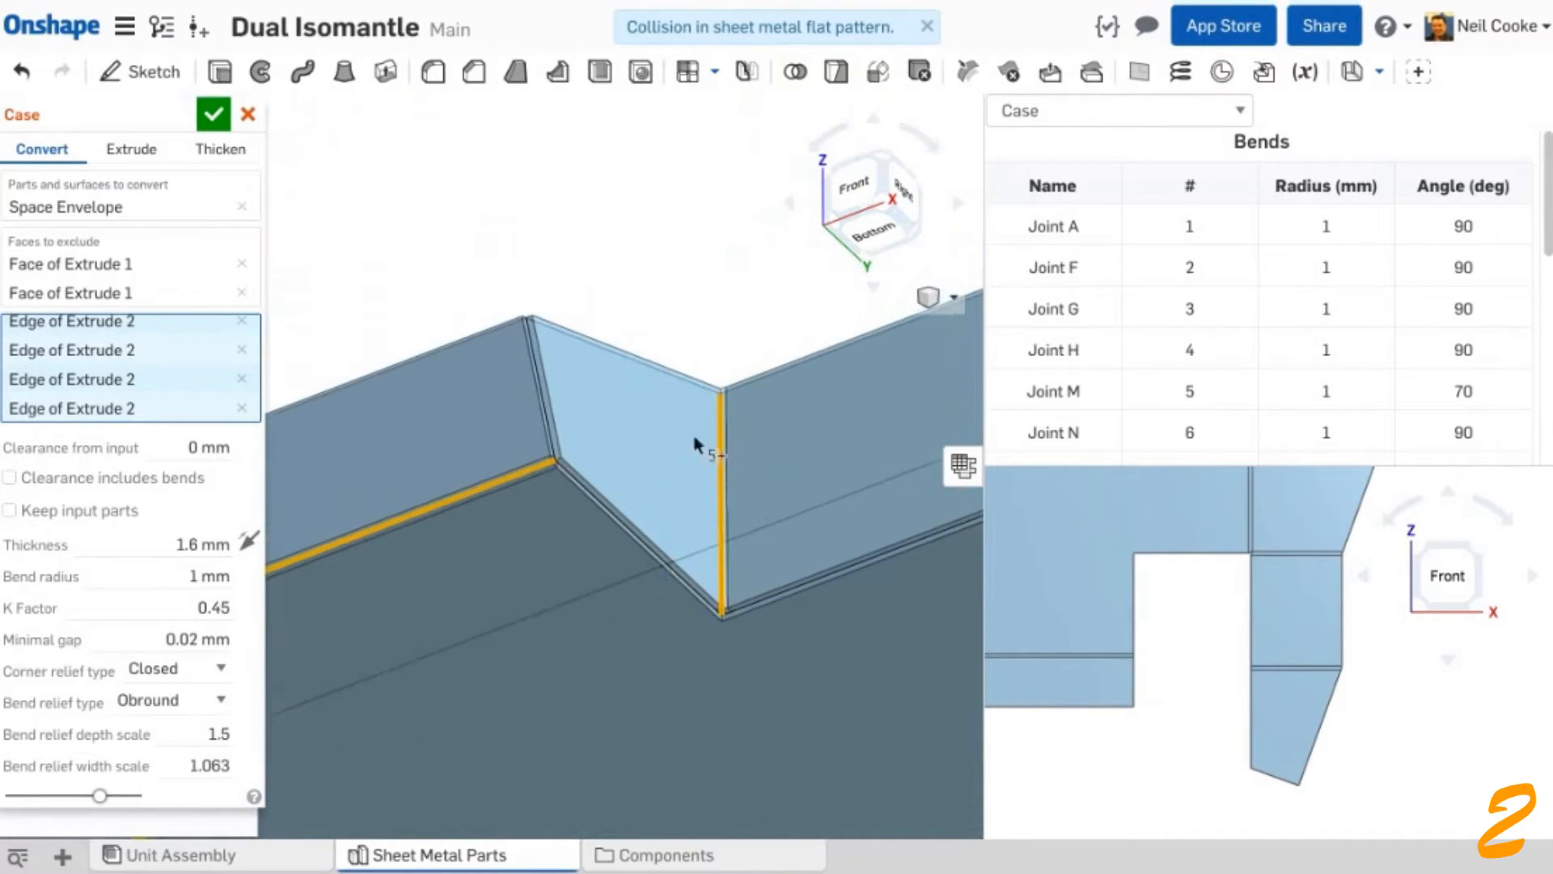
pyautogui.click(580, 440)
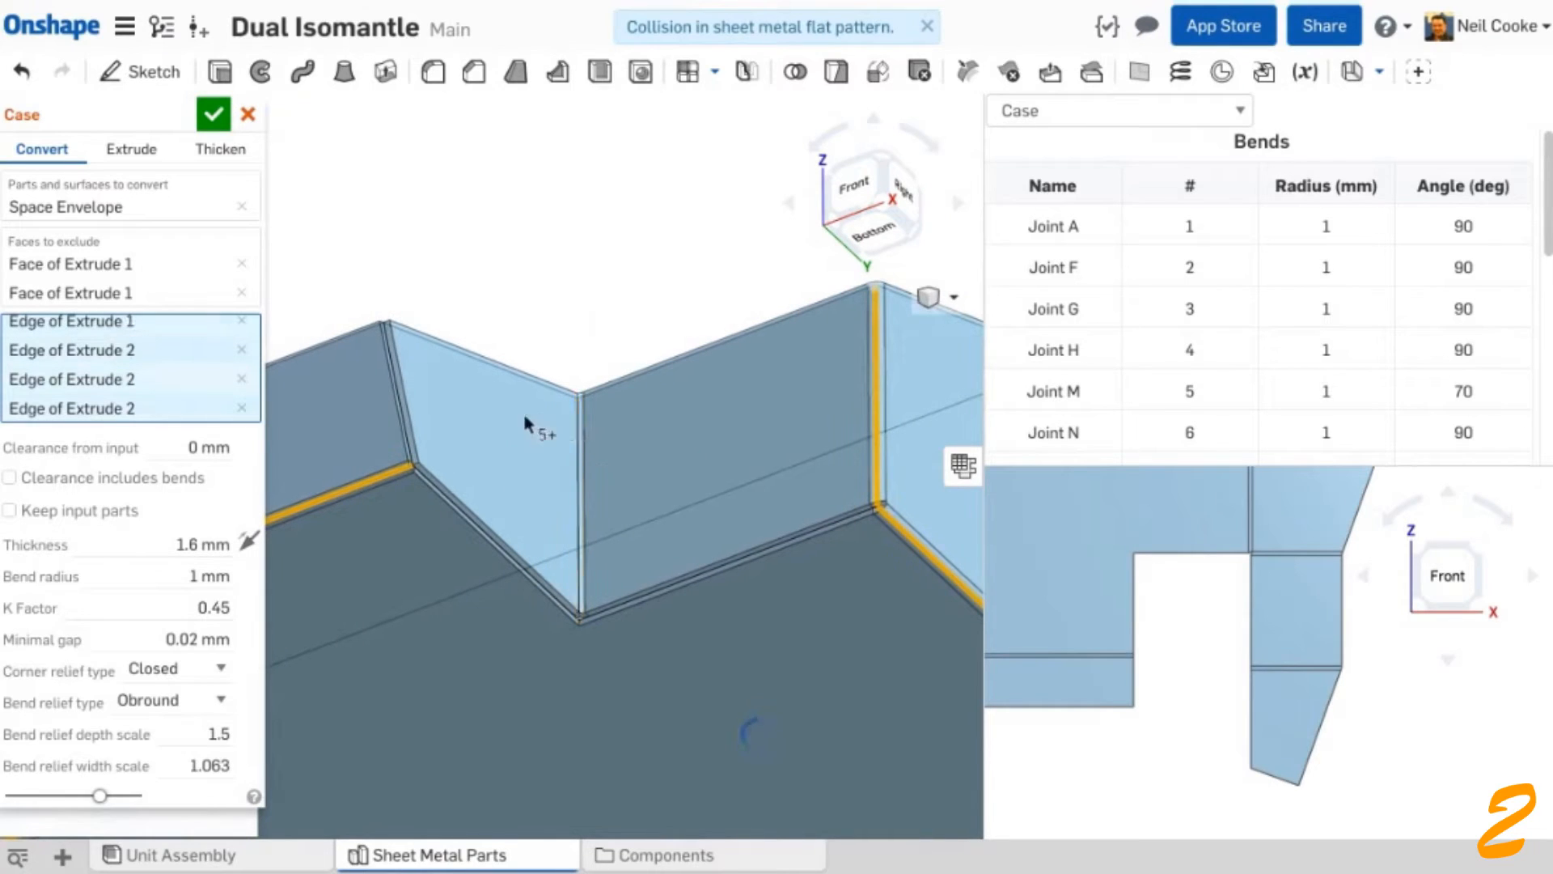
pyautogui.click(402, 402)
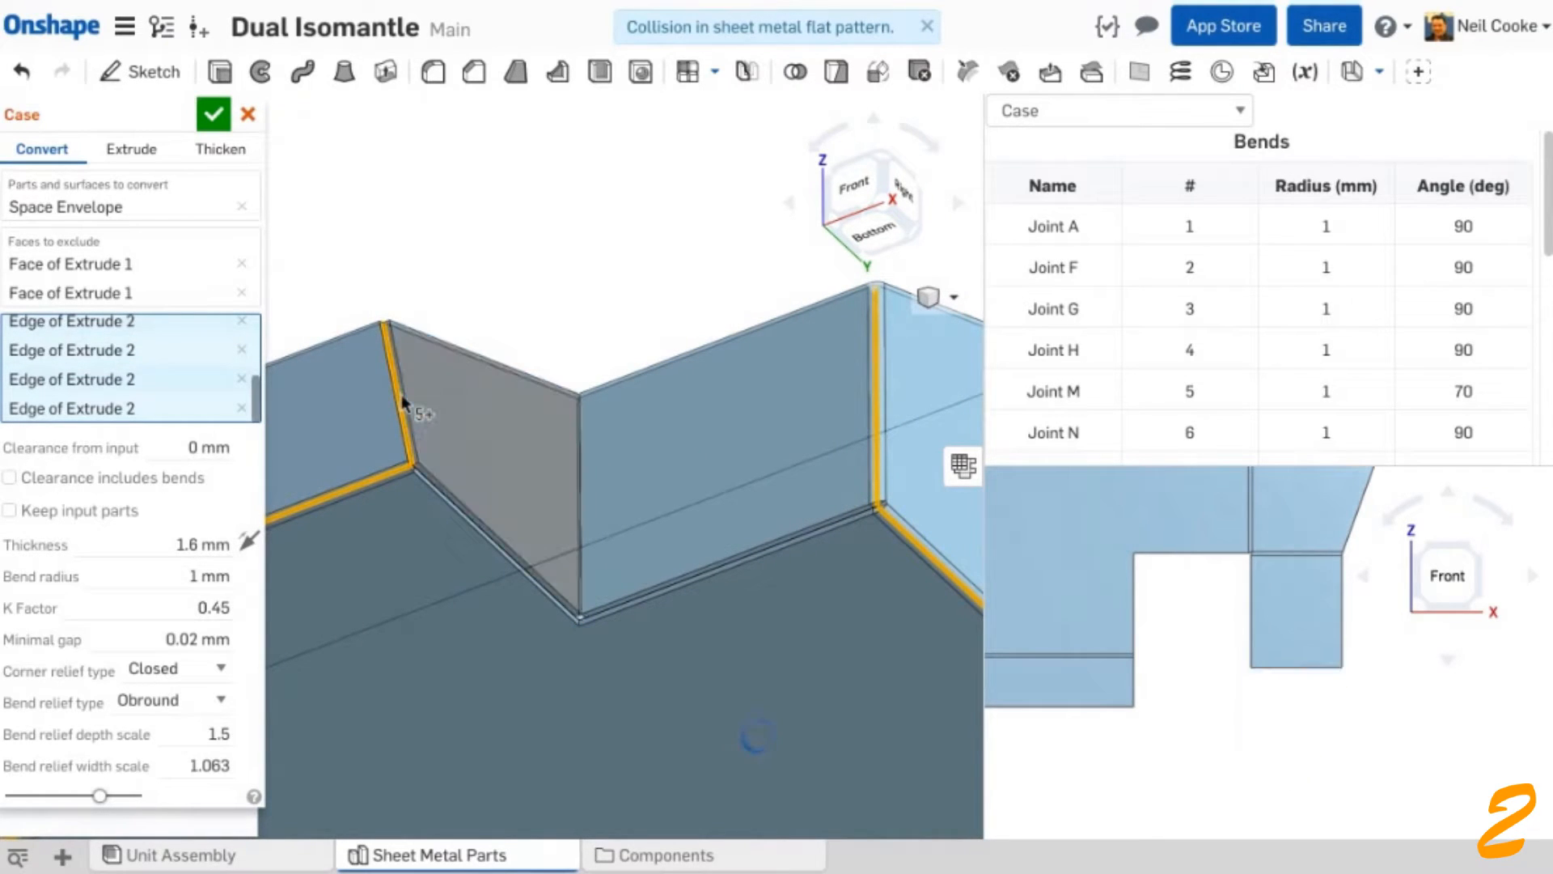
pyautogui.scroll(5, 579, 581)
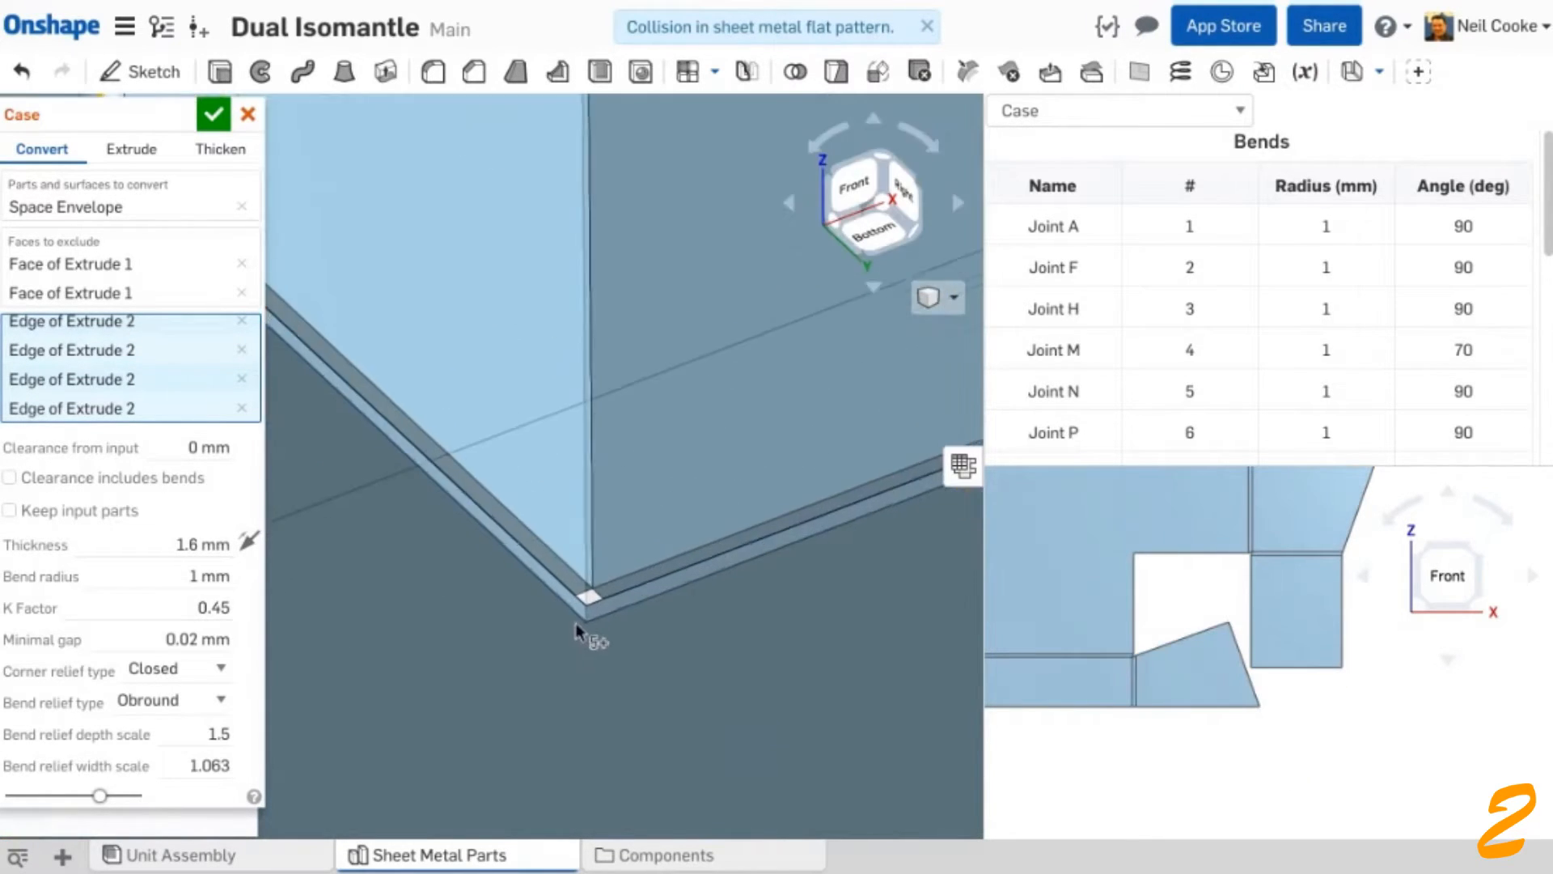
# - Swap the left front wall's bend from its bottom edge to its outer vertical edge, and finish the case keeping the input parts
pyautogui.scroll(-10, 579, 624)
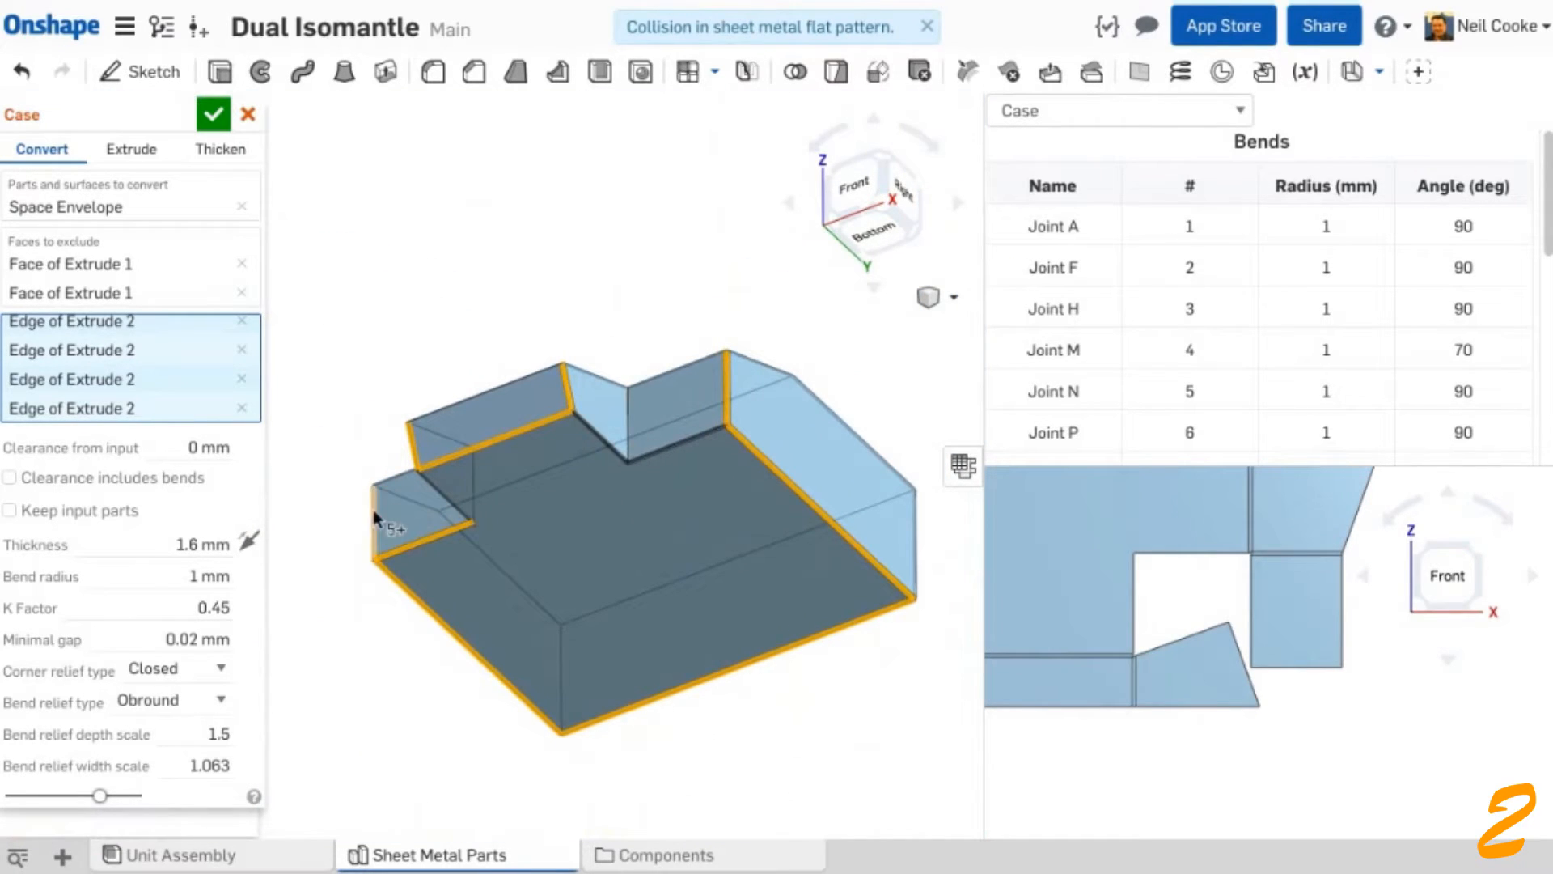
pyautogui.click(416, 541)
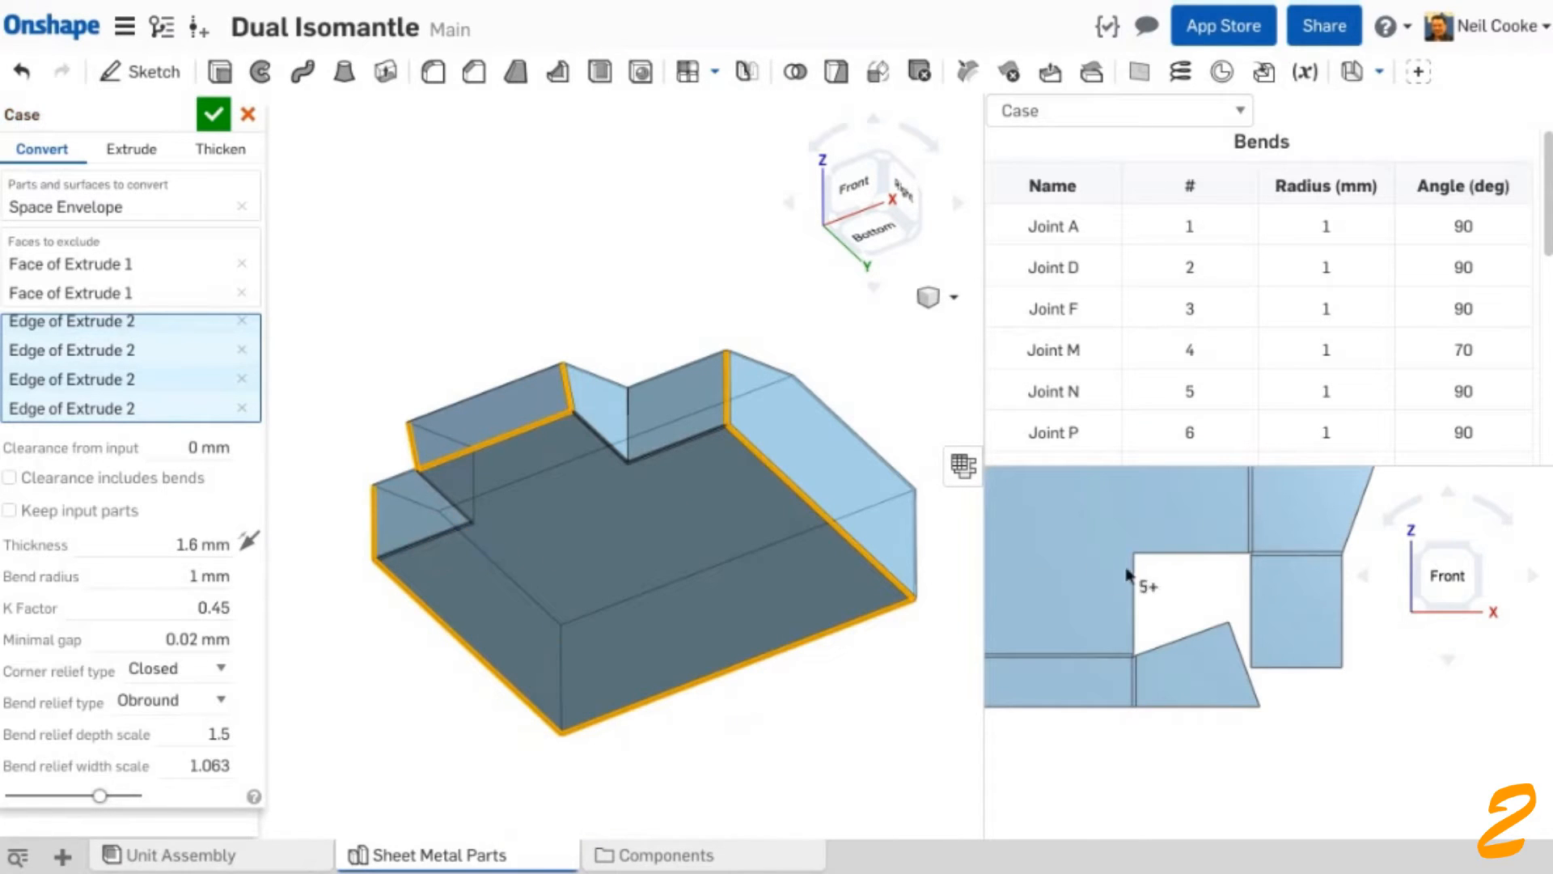
pyautogui.scroll(-5, 1147, 591)
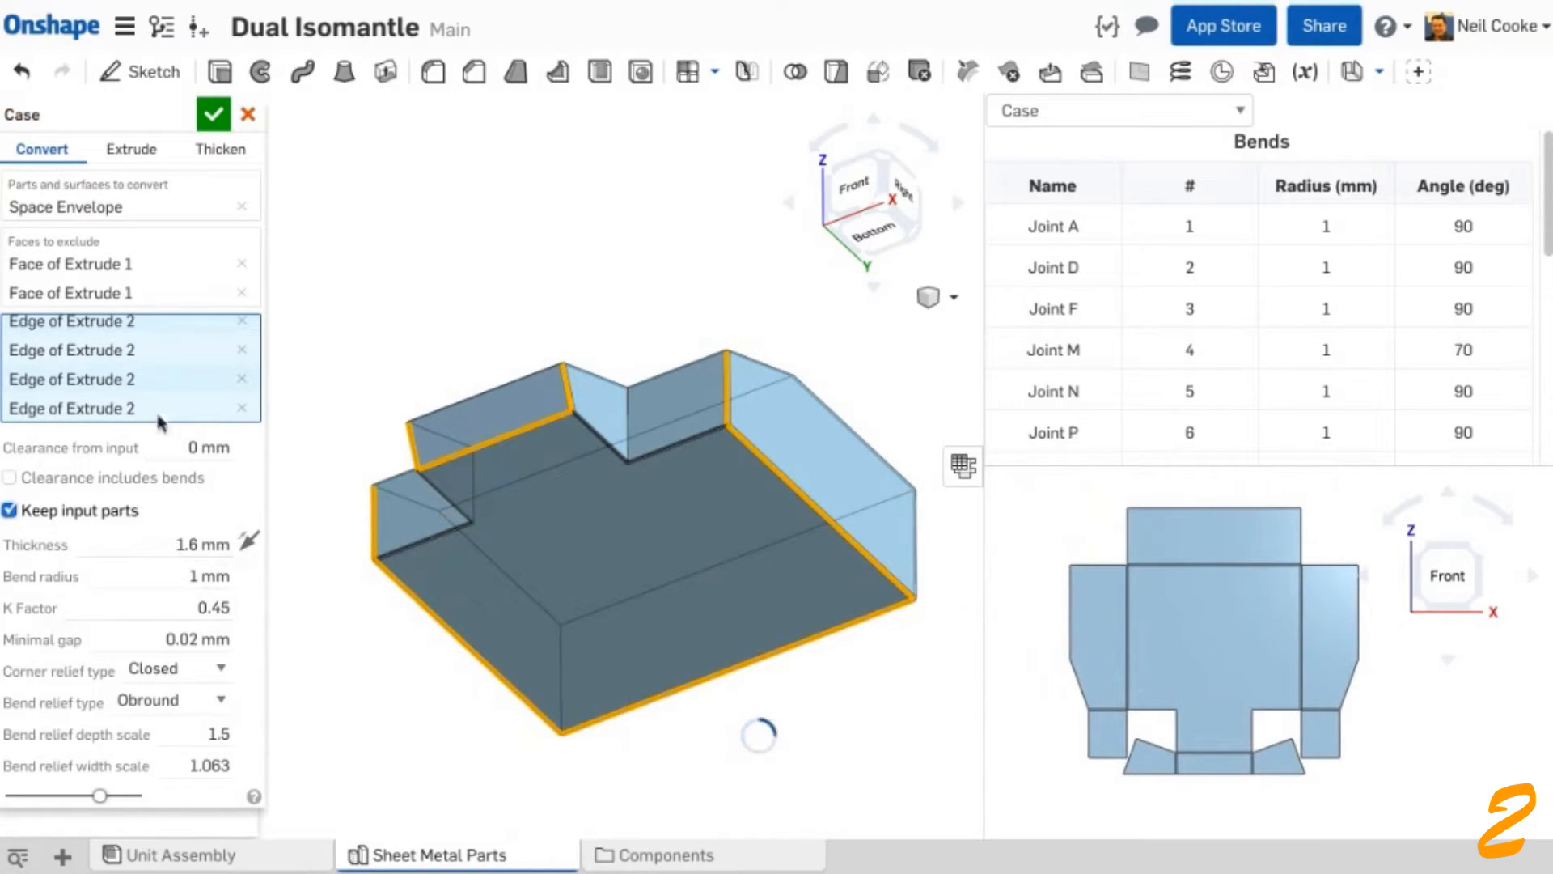
pyautogui.click(213, 115)
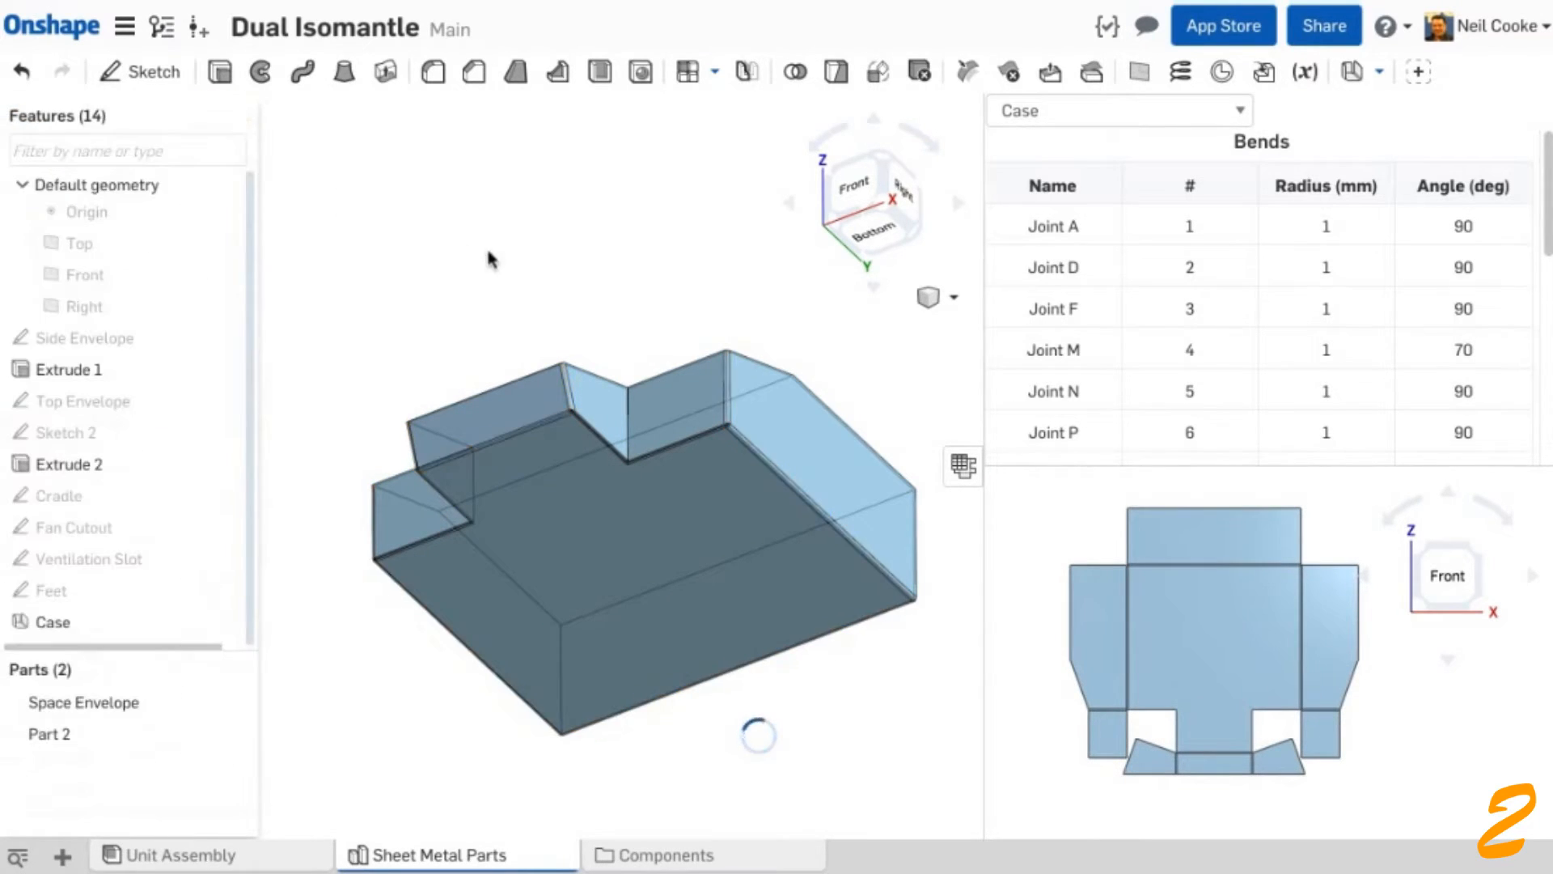
# - Hide the Space Envelope part and create a 15 mm flange along the back wall's top edge
pyautogui.moveTo(577, 284); pyautogui.dragTo(583, 376, button='right')
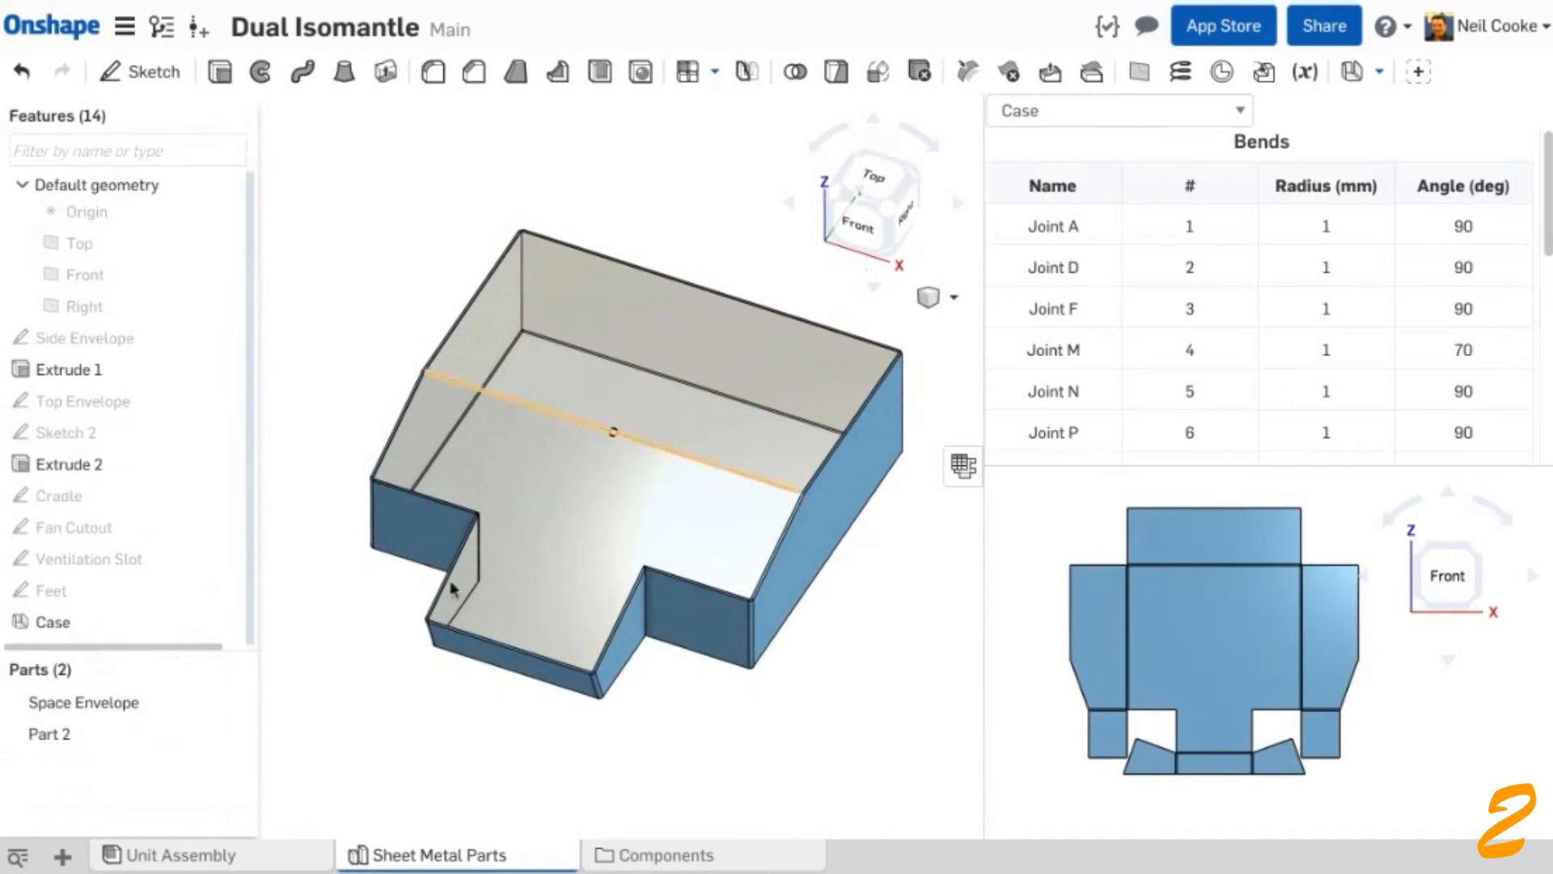
pyautogui.click(227, 702)
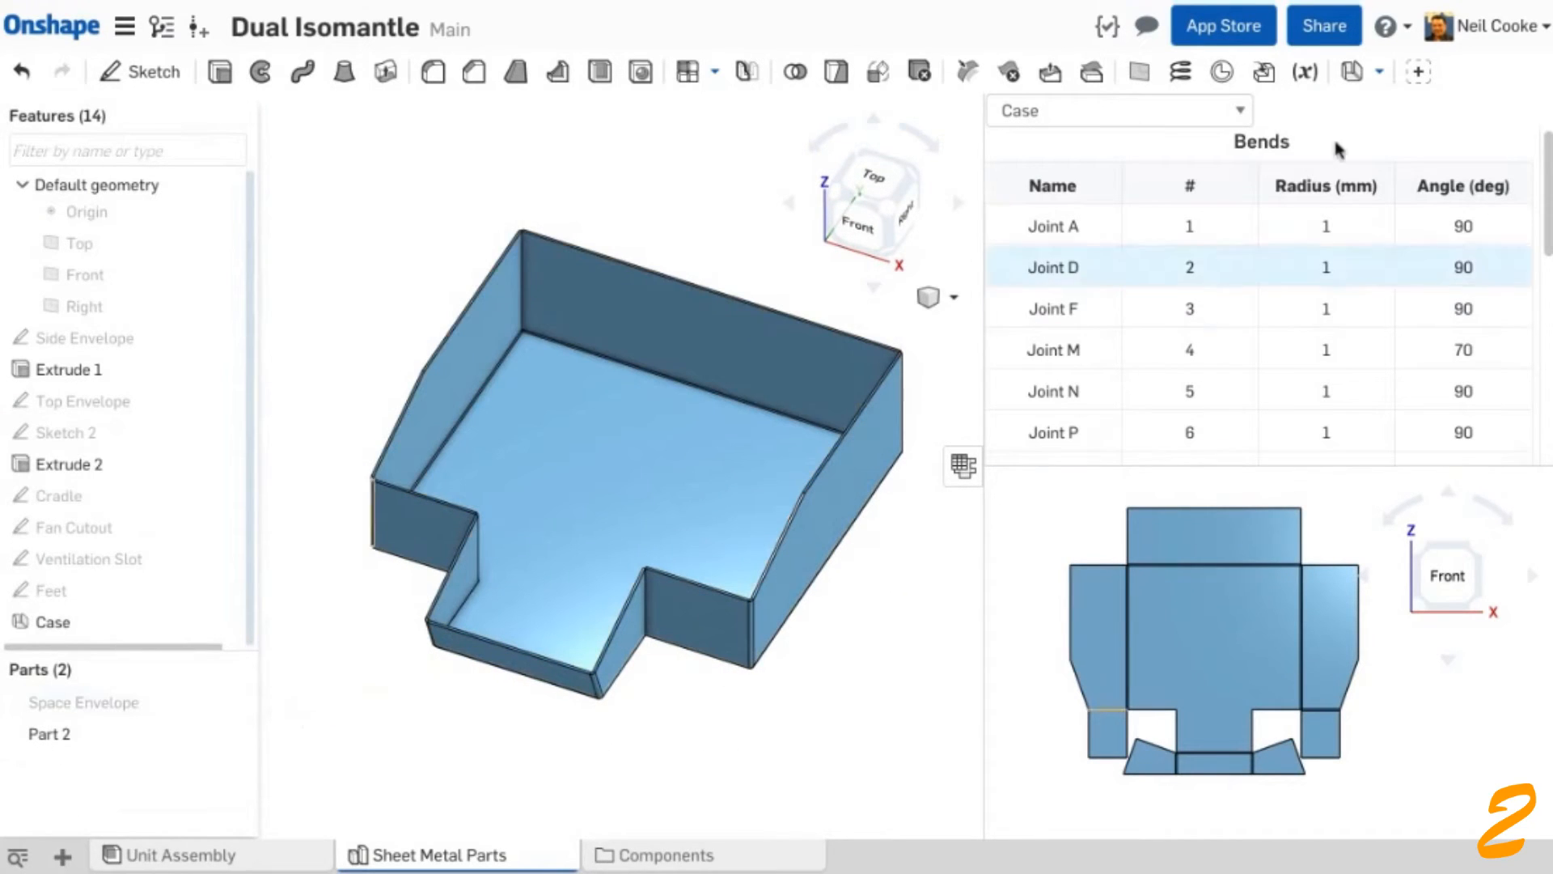
pyautogui.click(1379, 73)
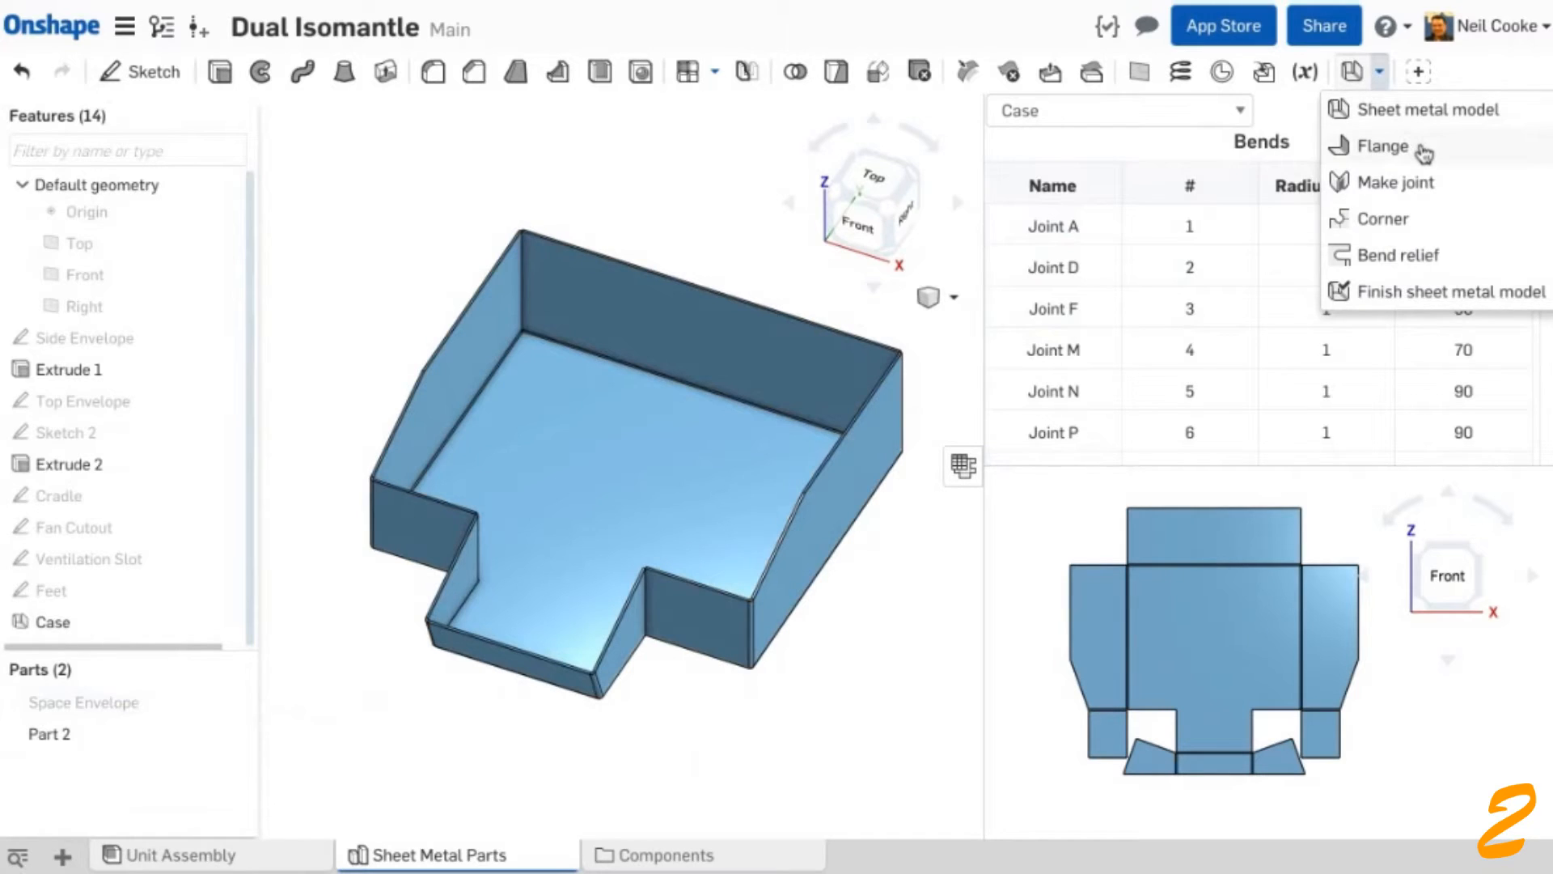
pyautogui.click(1383, 145)
pyautogui.click(698, 287)
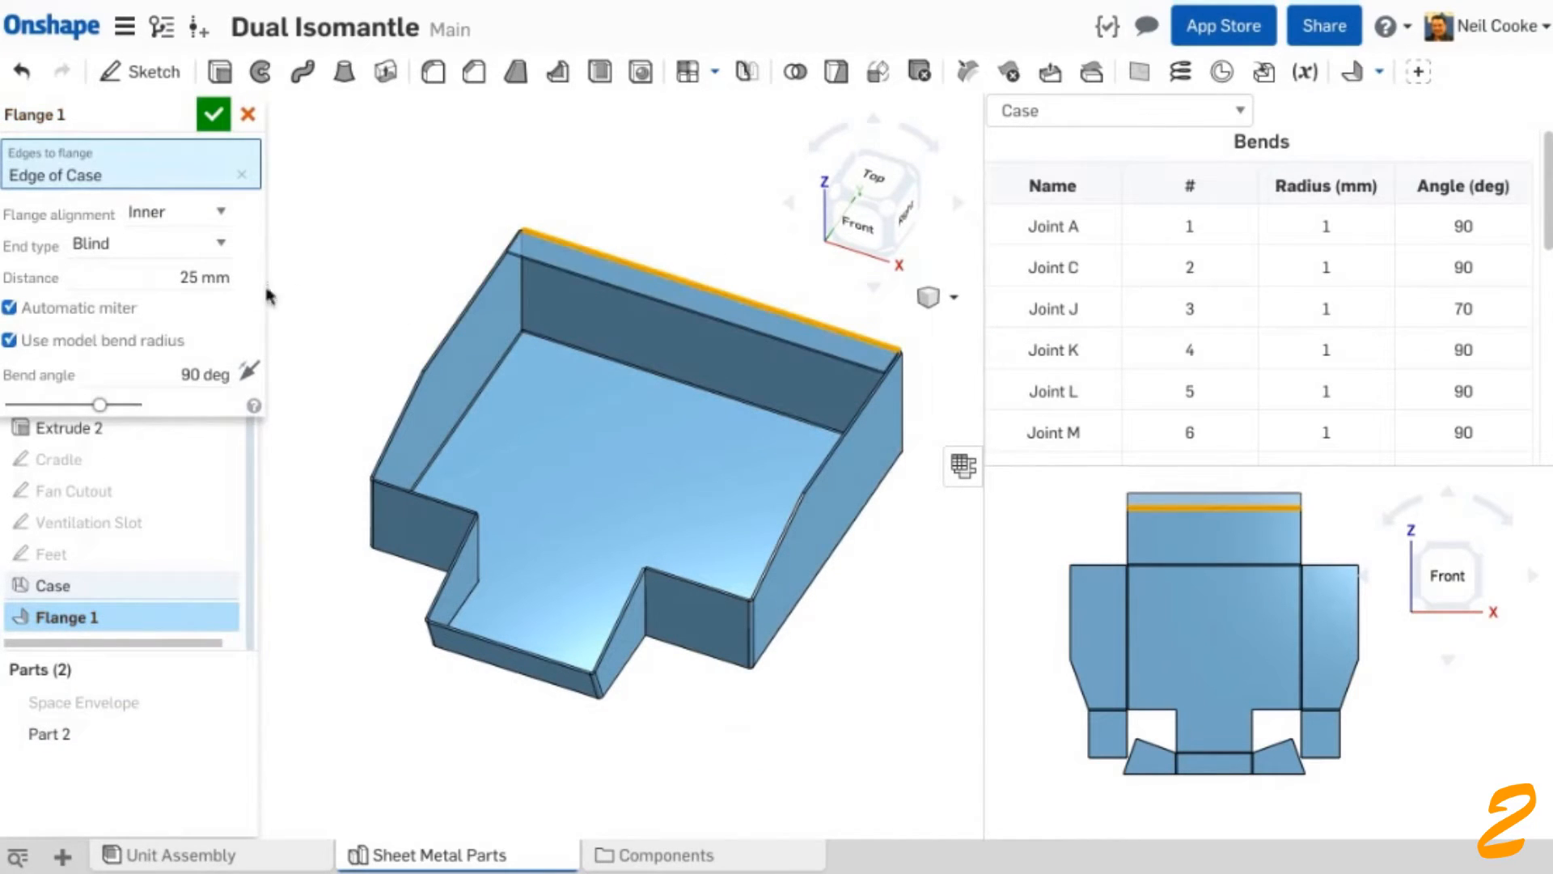
pyautogui.click(178, 279)
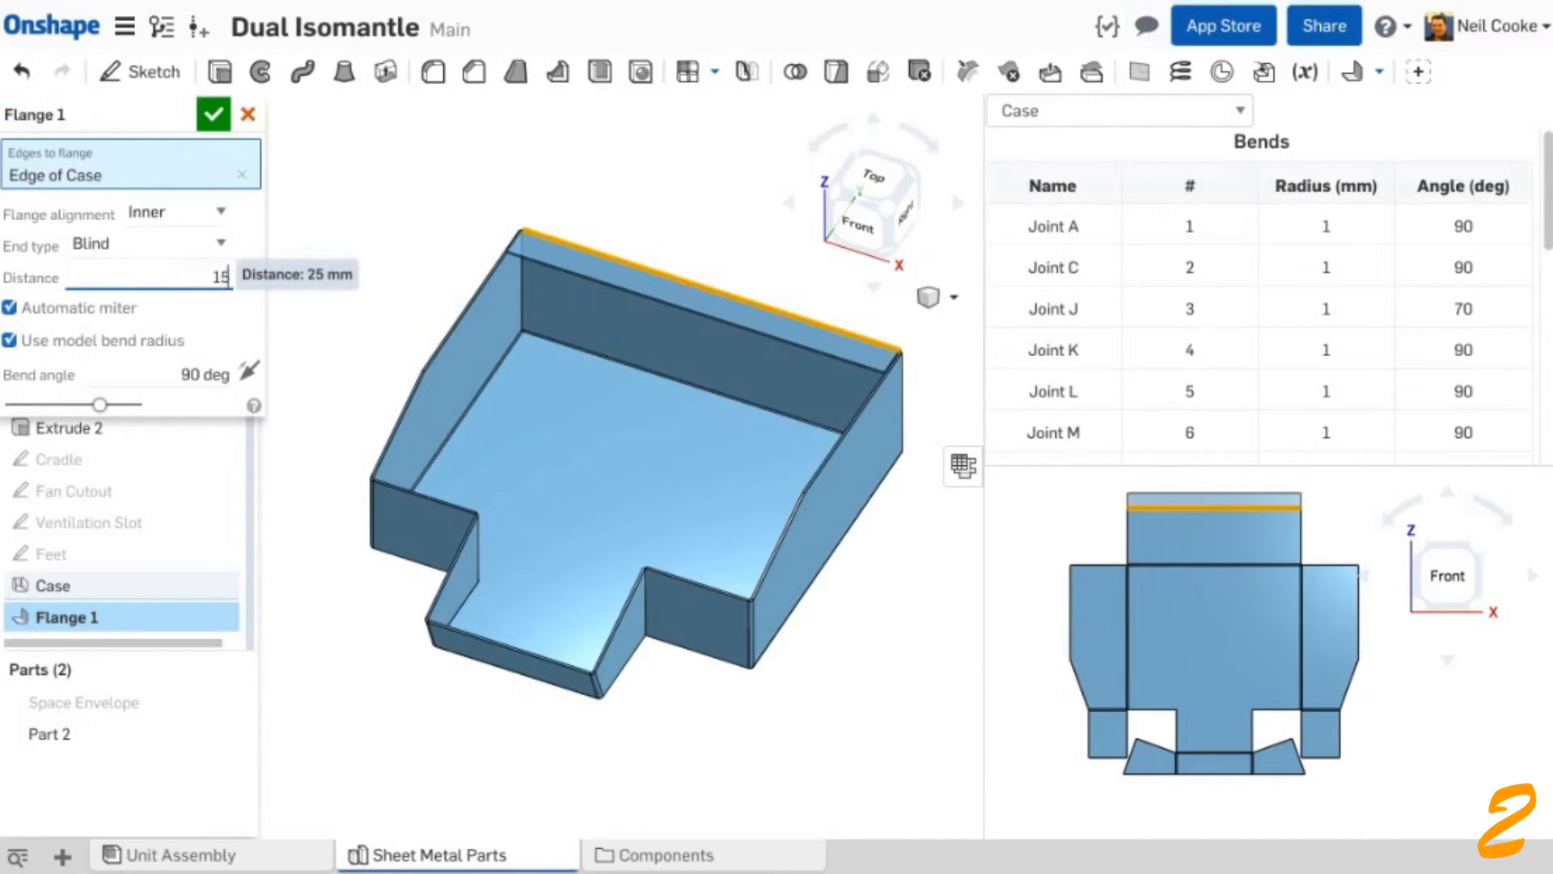
pyautogui.write('15')
pyautogui.press('Return')
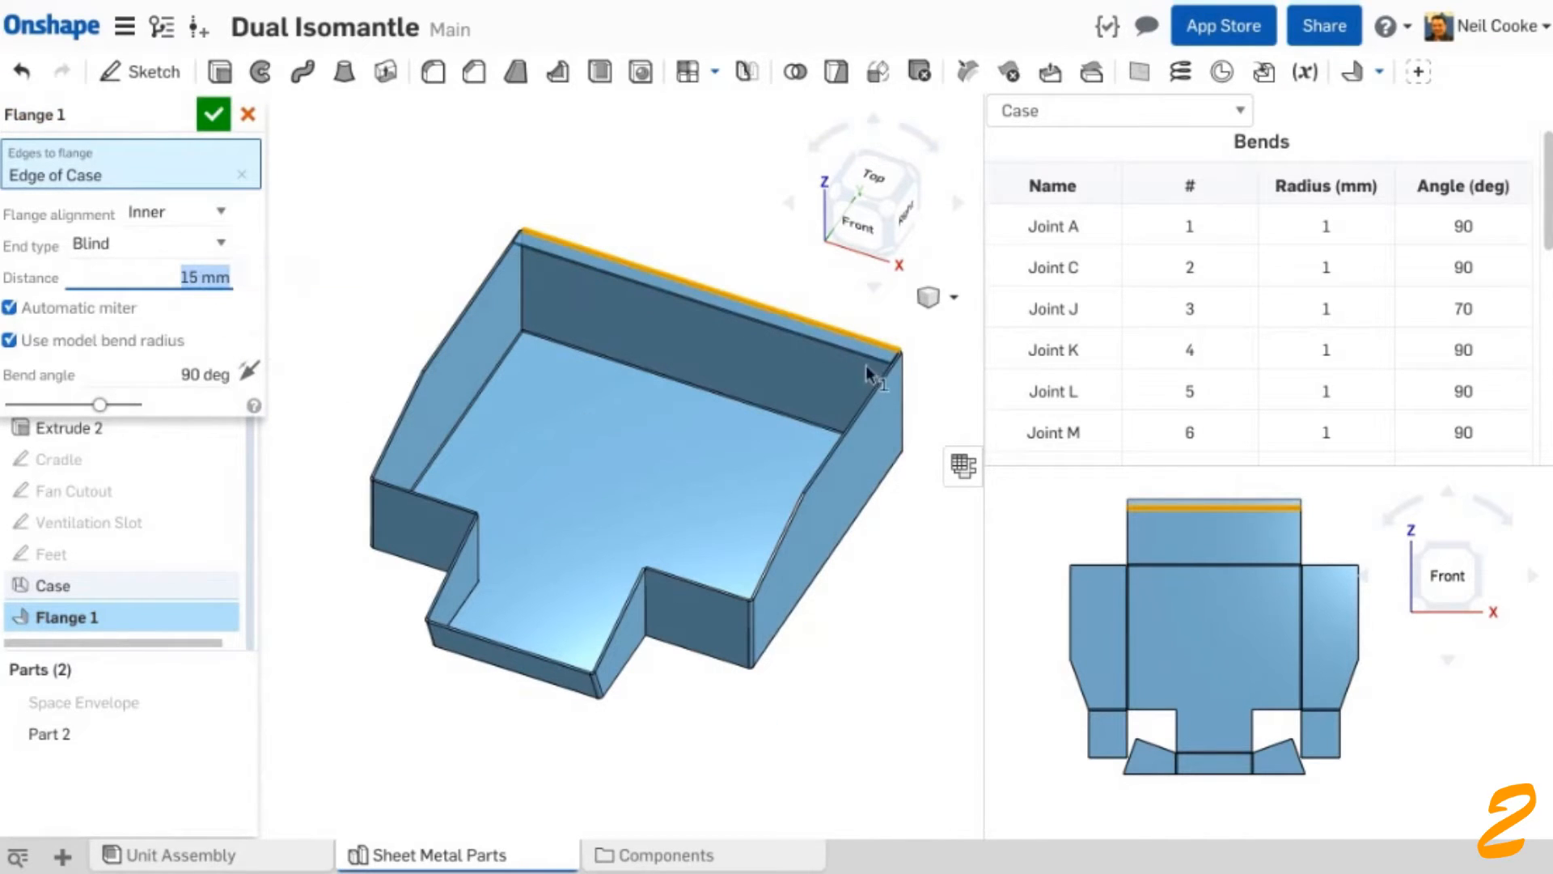
# - Try the Outer and Middle alignments on the back wall's flange, and set the alignment back to Inner
pyautogui.scroll(5, 867, 374)
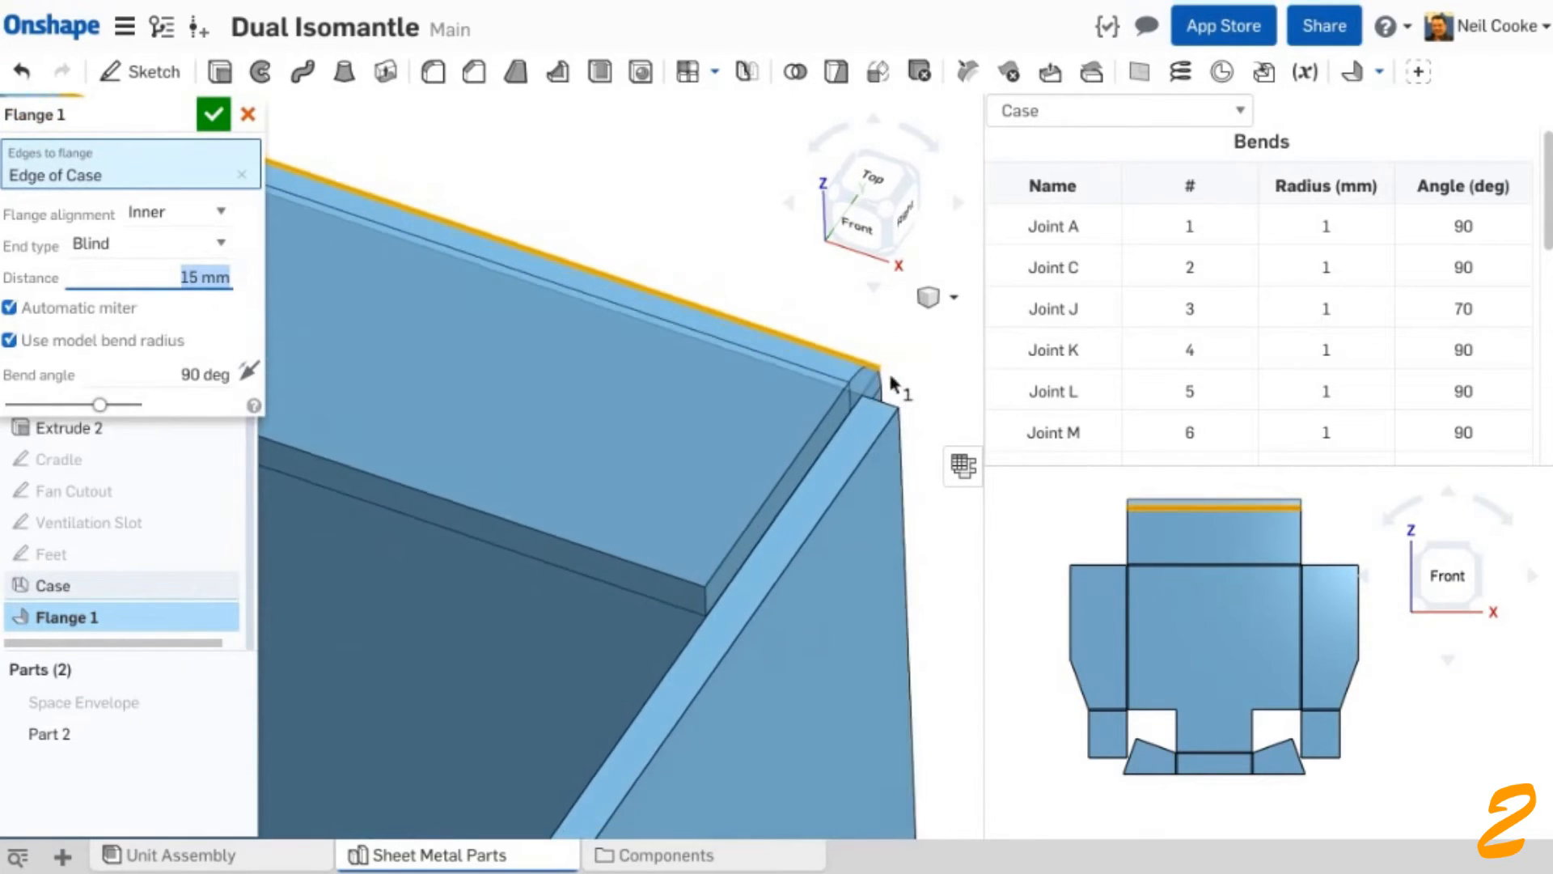
pyautogui.moveTo(903, 369); pyautogui.dragTo(876, 331, button='right')
pyautogui.click(220, 214)
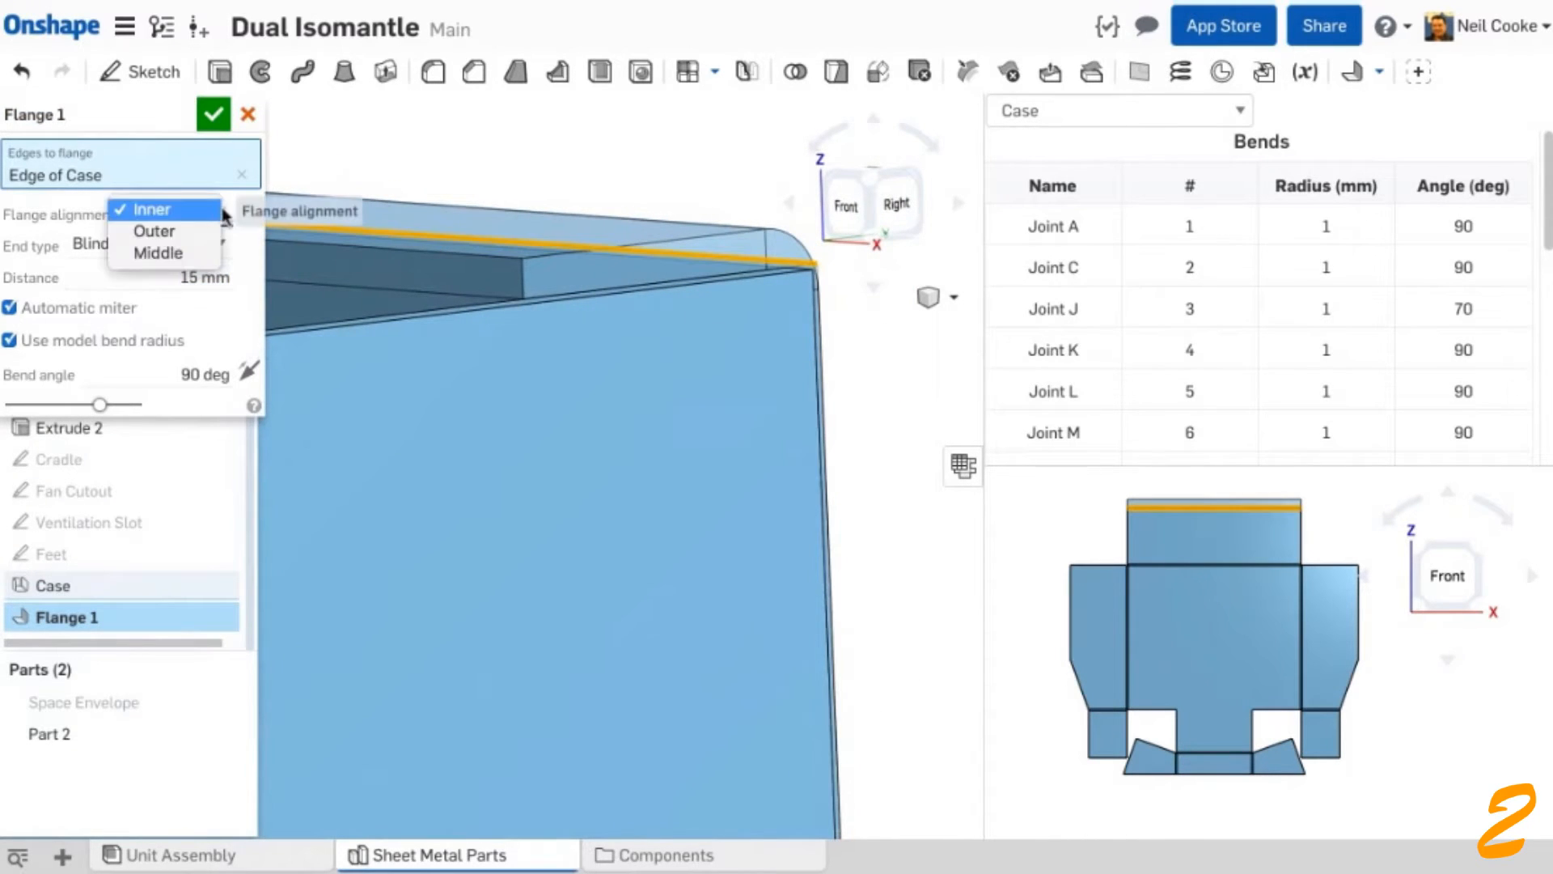
pyautogui.click(208, 233)
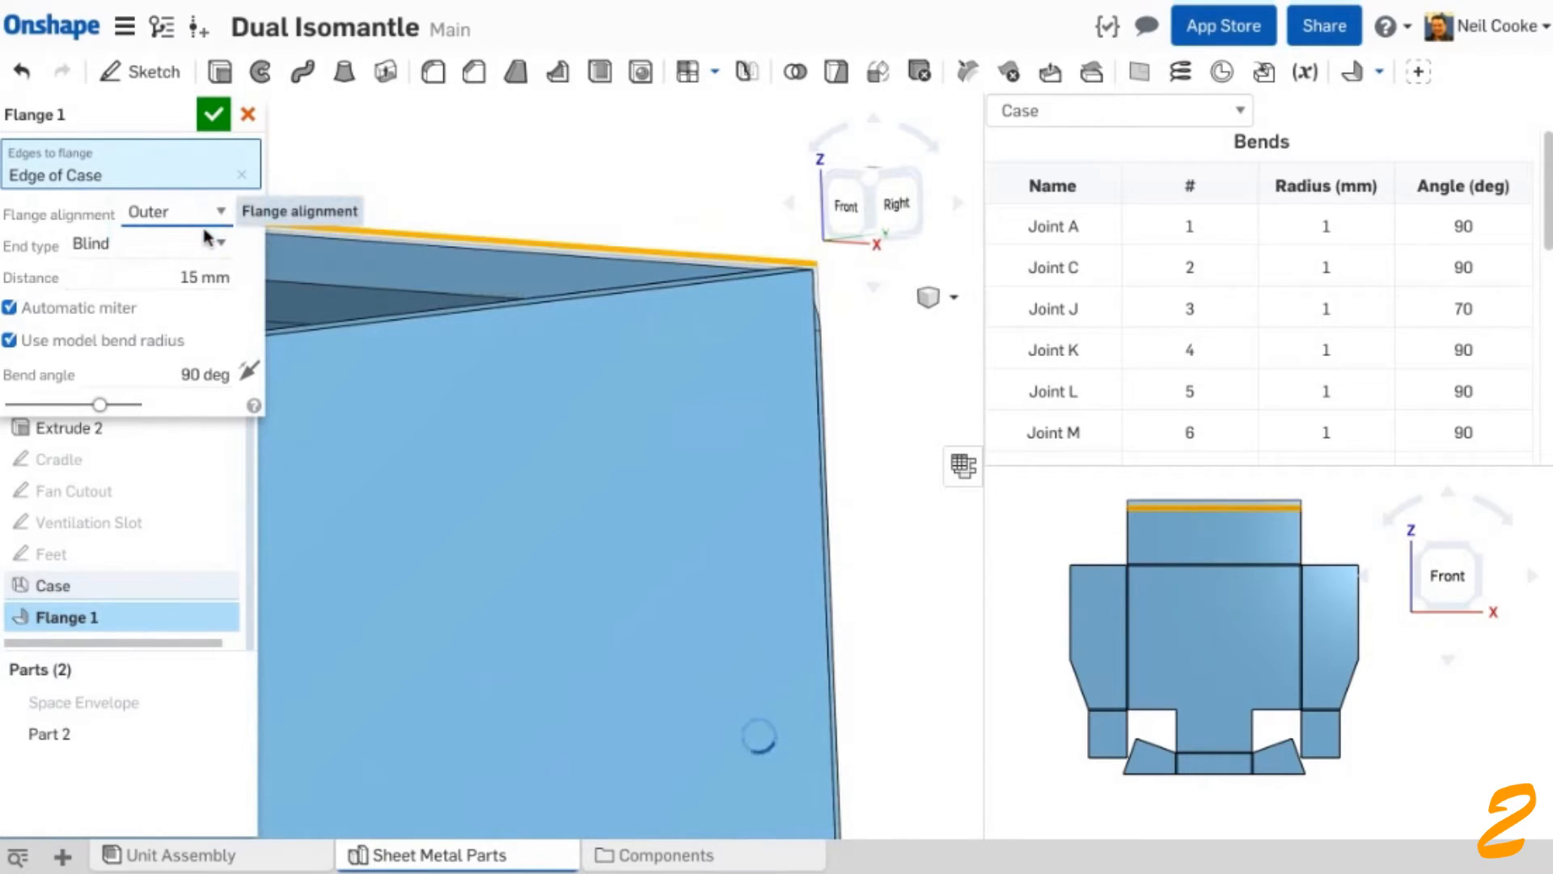
pyautogui.click(207, 225)
pyautogui.click(208, 231)
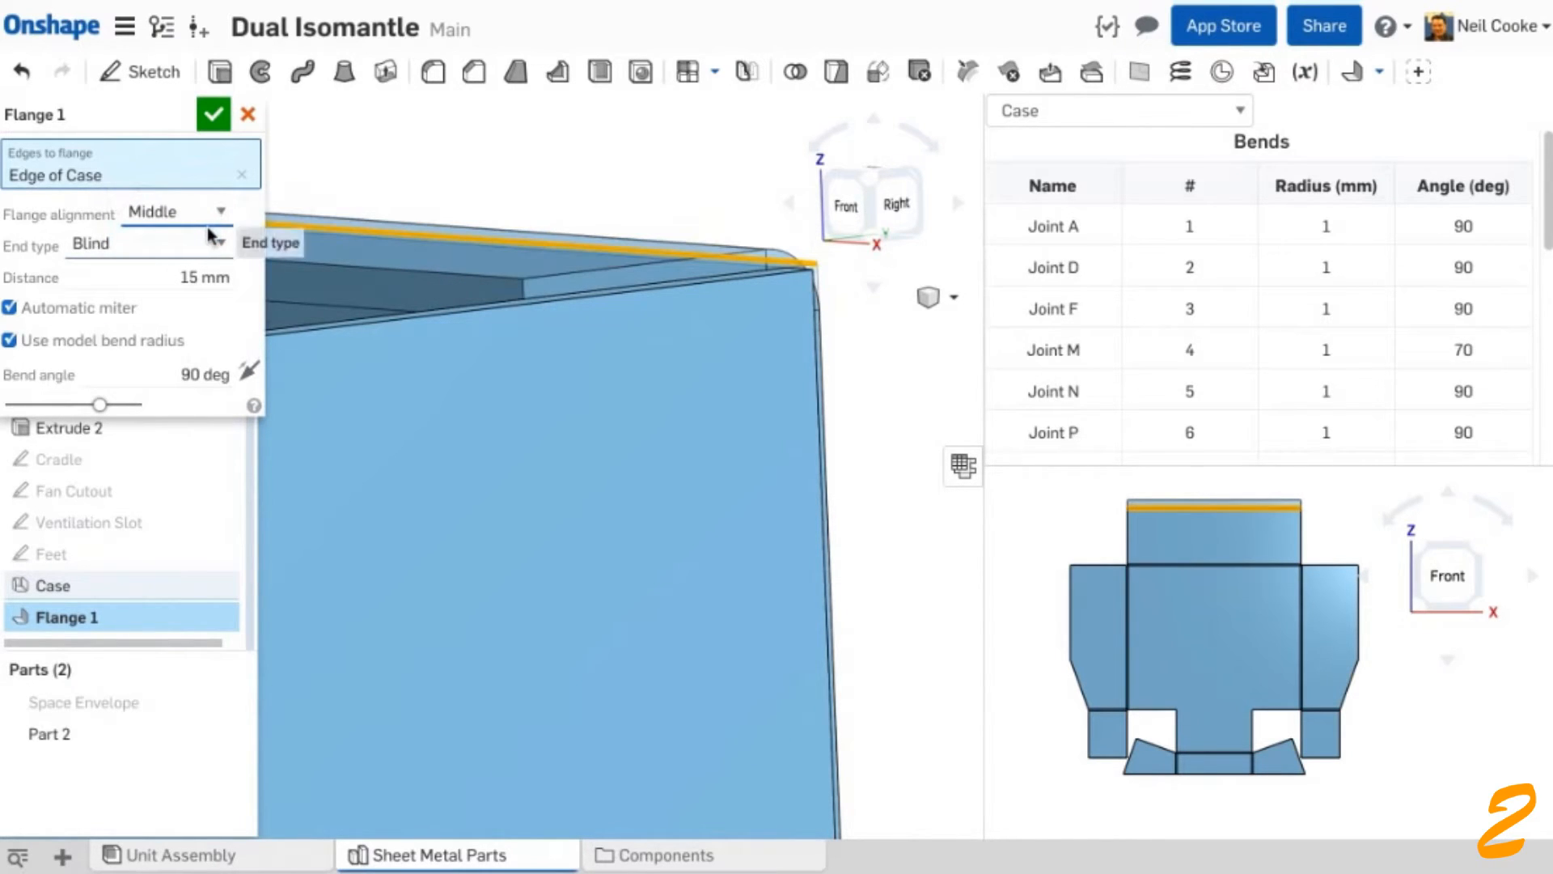
pyautogui.click(218, 224)
pyautogui.click(198, 166)
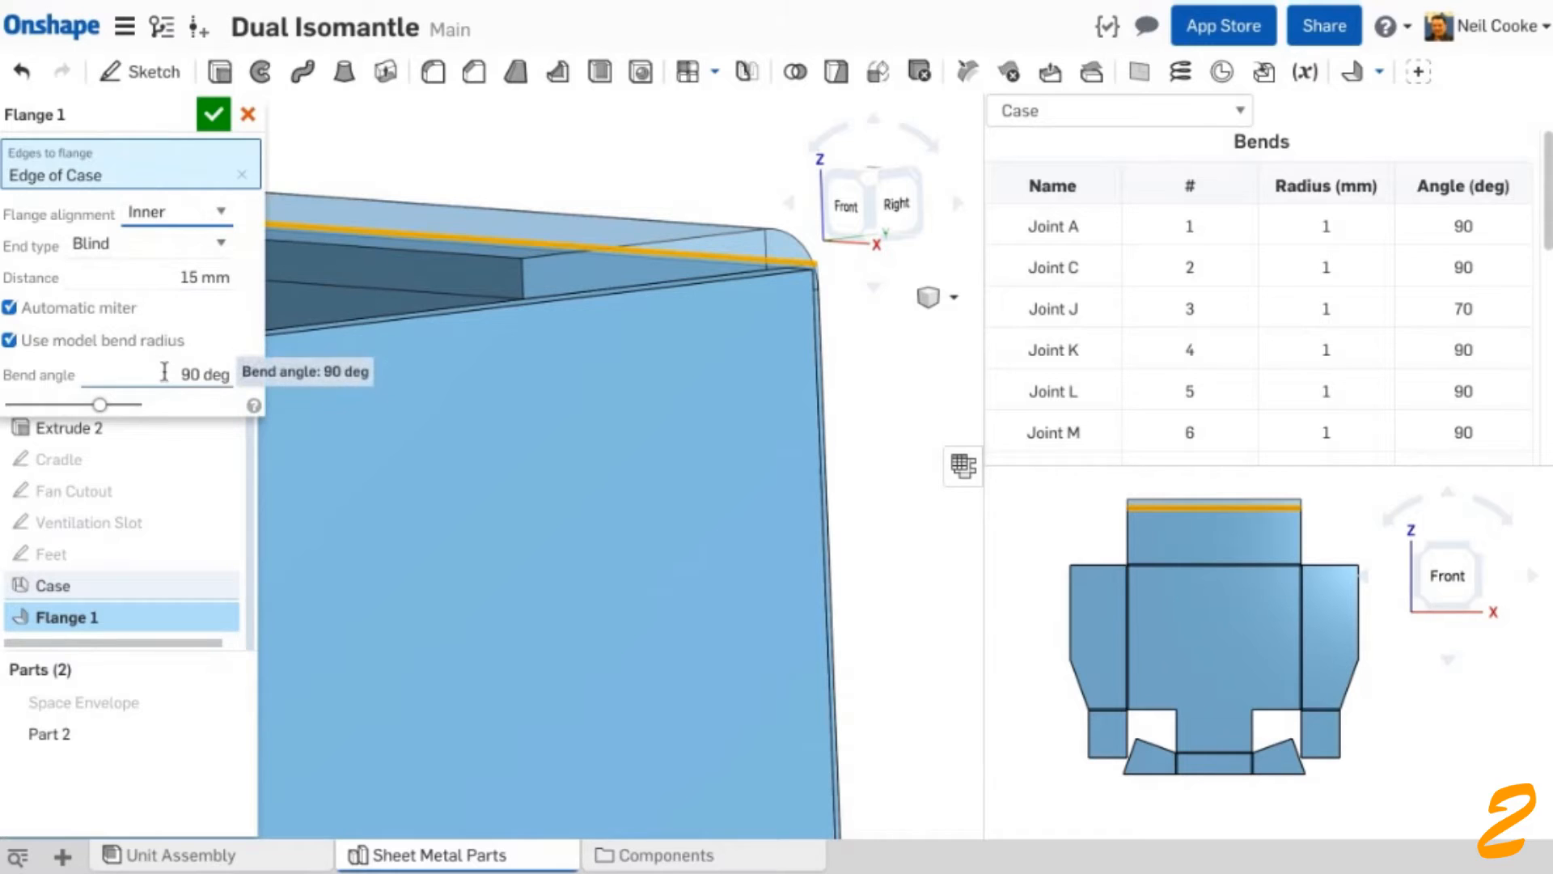
# - Add the level top edges of the right and left side walls to the 15 mm flange
pyautogui.scroll(5, 430, 372)
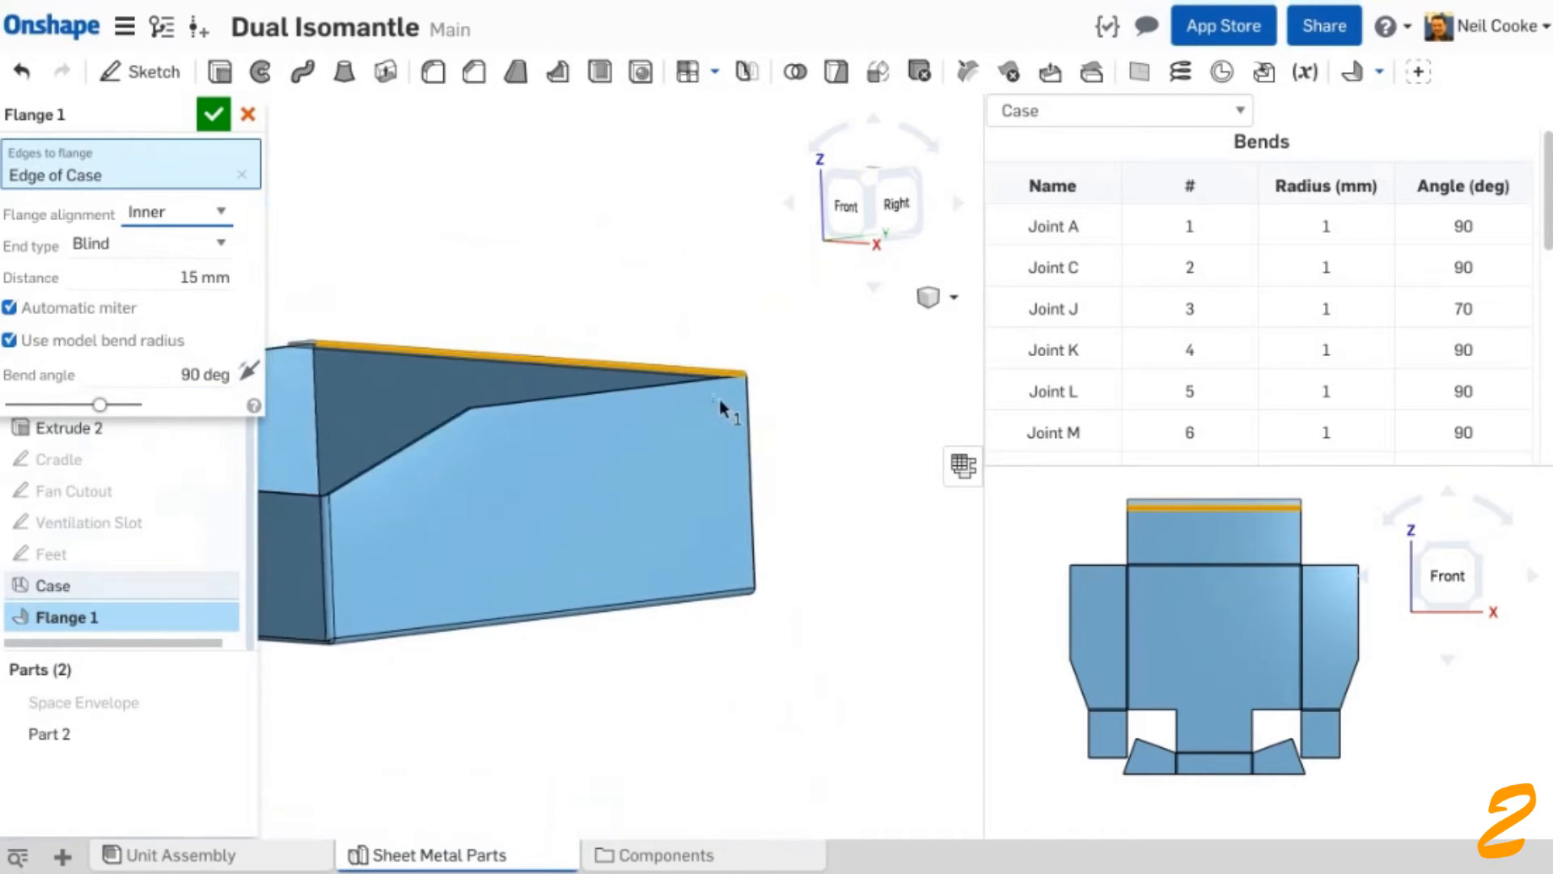
pyautogui.hotkey('shift', '7')
pyautogui.scroll(-5, 728, 385)
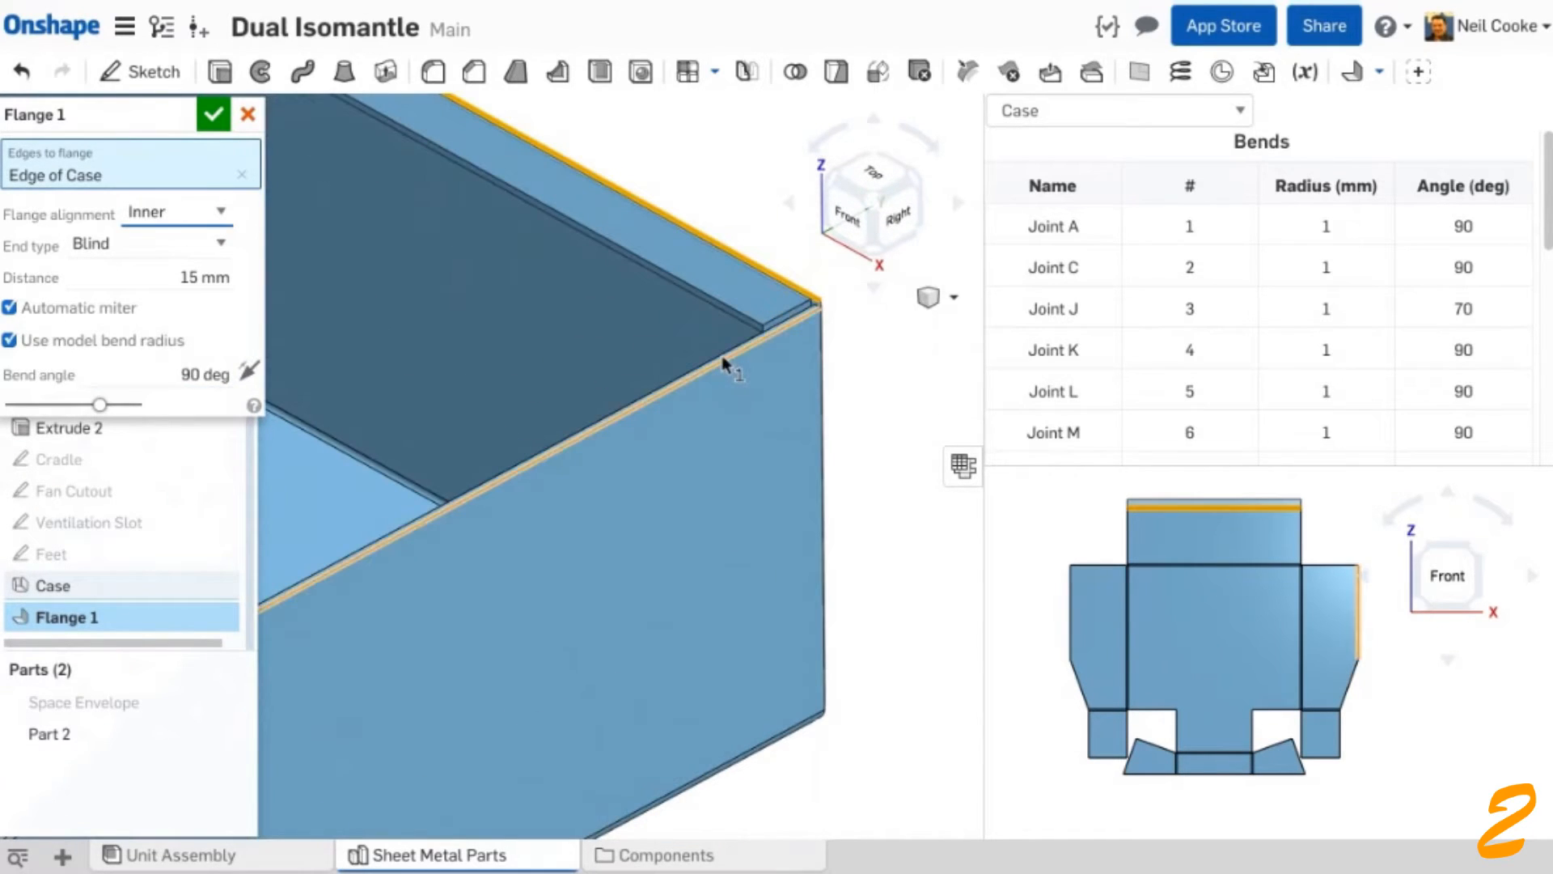
pyautogui.click(726, 365)
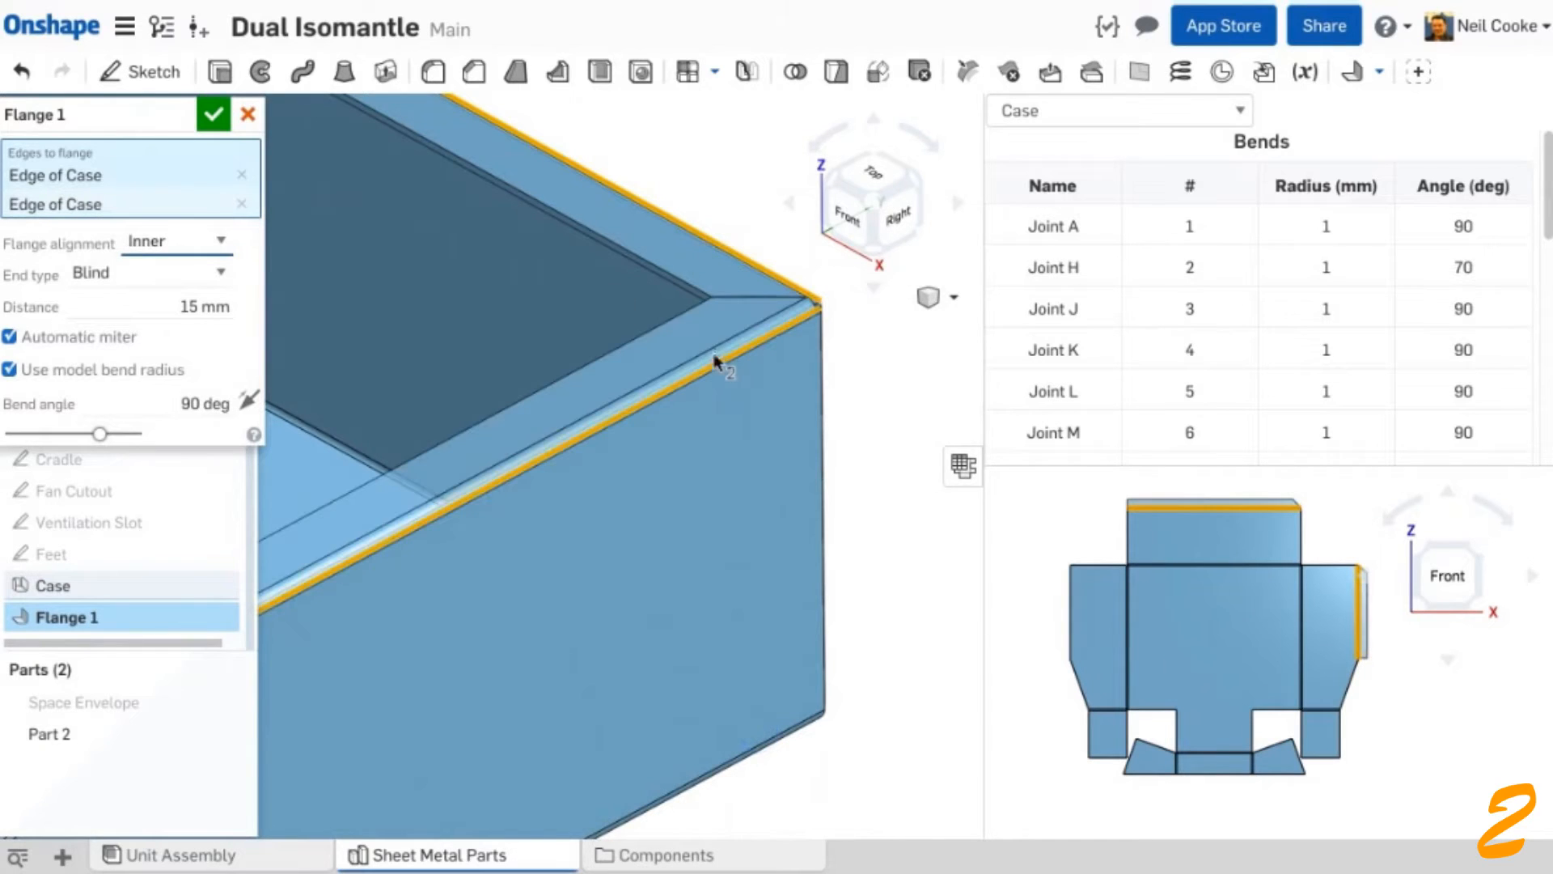
pyautogui.scroll(5, 488, 296)
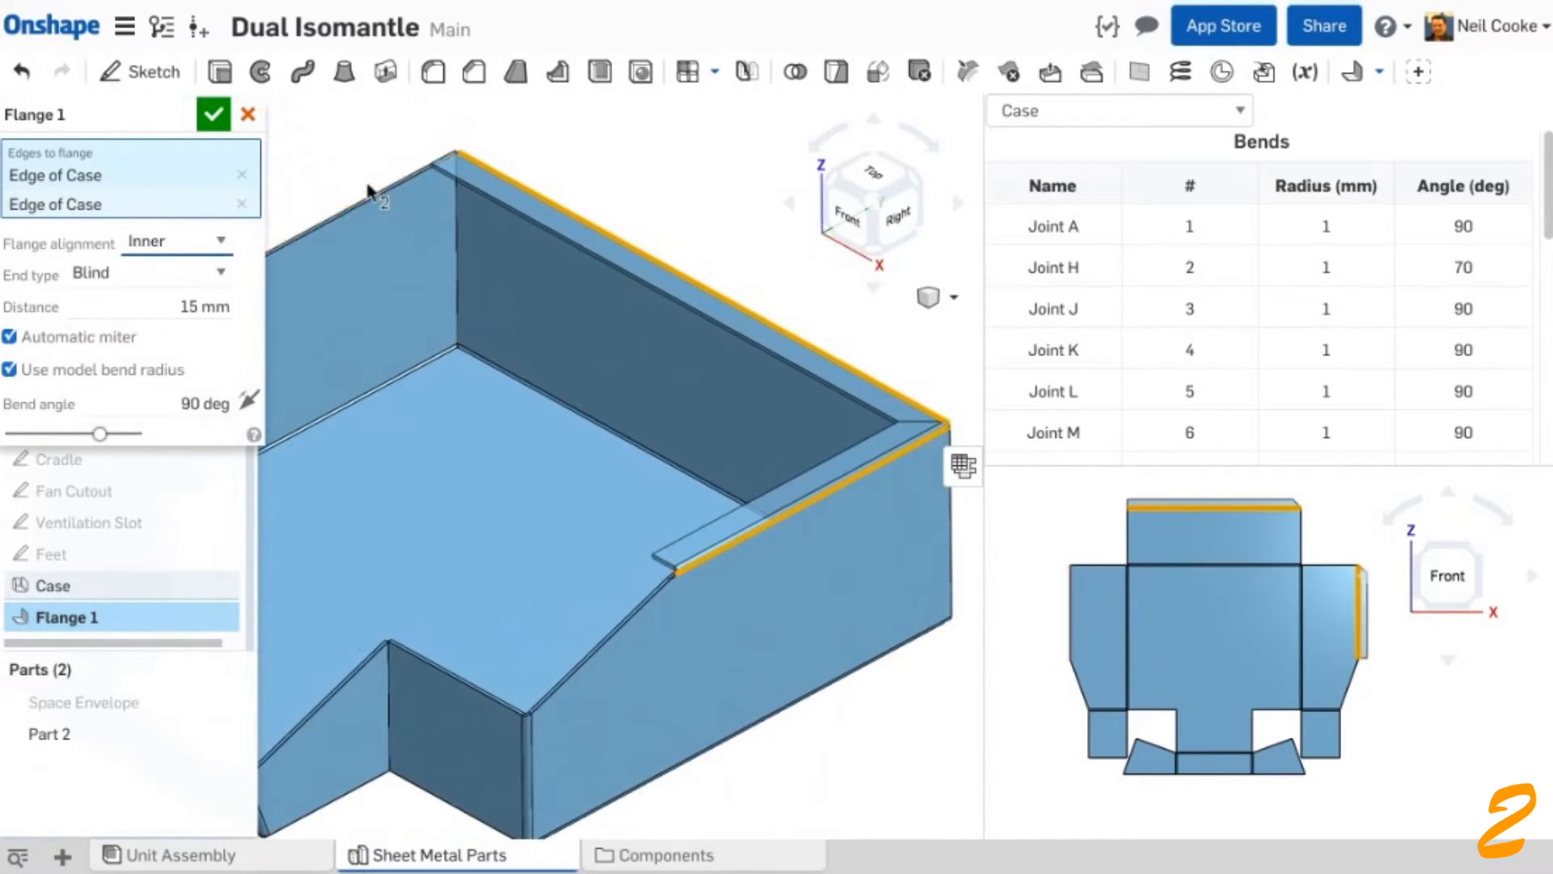
pyautogui.click(366, 194)
# - Add both side walls' sloped top edges and the front lip's three top edges to the flange, and finish it
pyautogui.moveTo(492, 241); pyautogui.dragTo(647, 229, button='middle')
pyautogui.scroll(2, 558, 266)
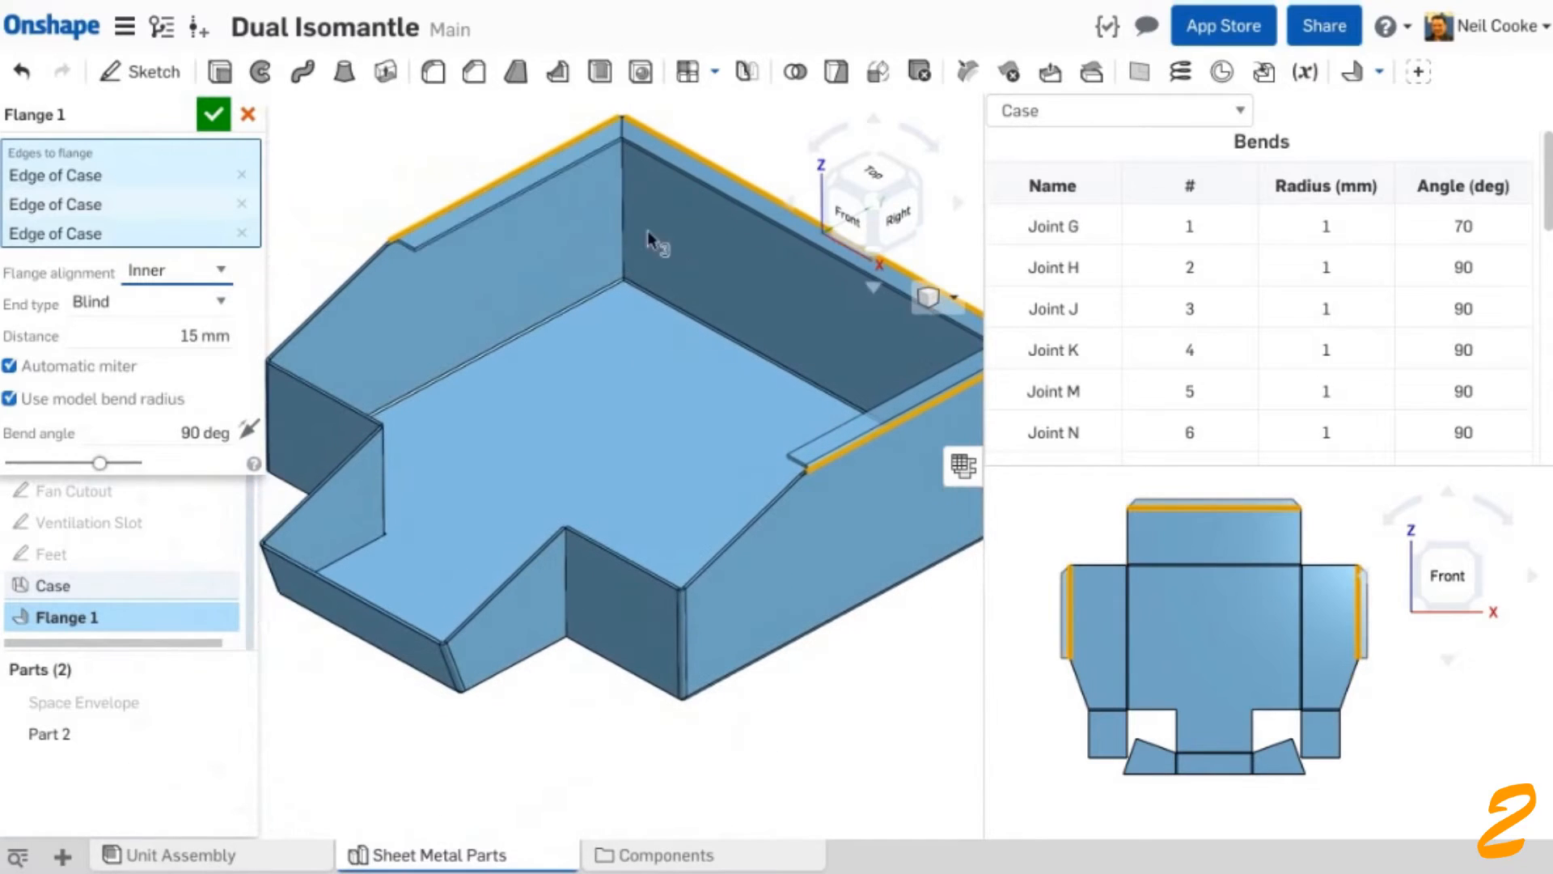
pyautogui.click(351, 274)
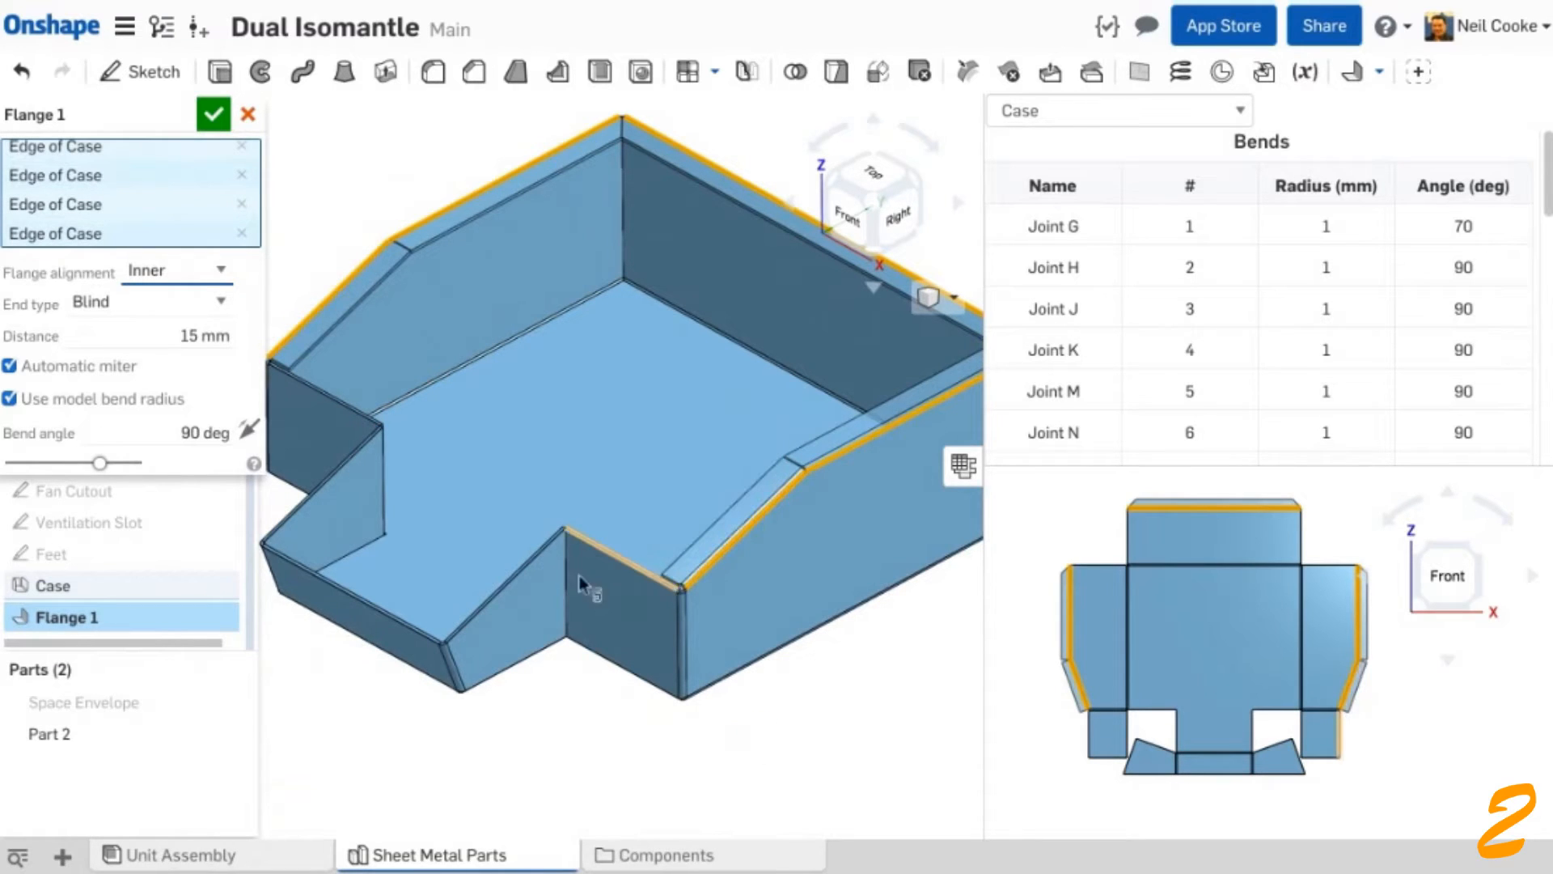
pyautogui.click(395, 618)
pyautogui.click(306, 509)
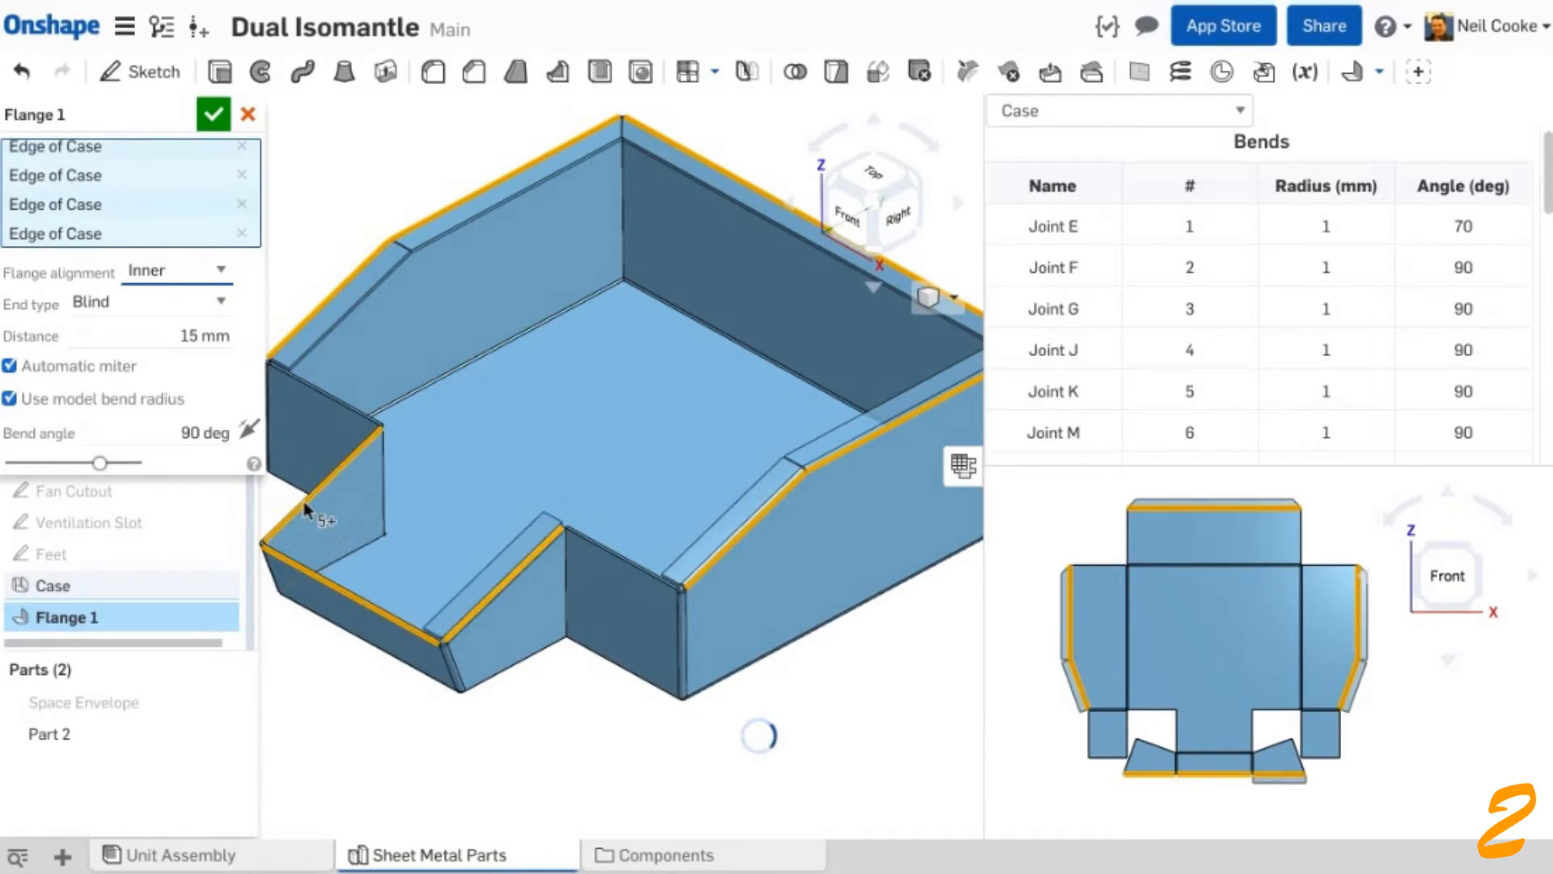
pyautogui.click(215, 119)
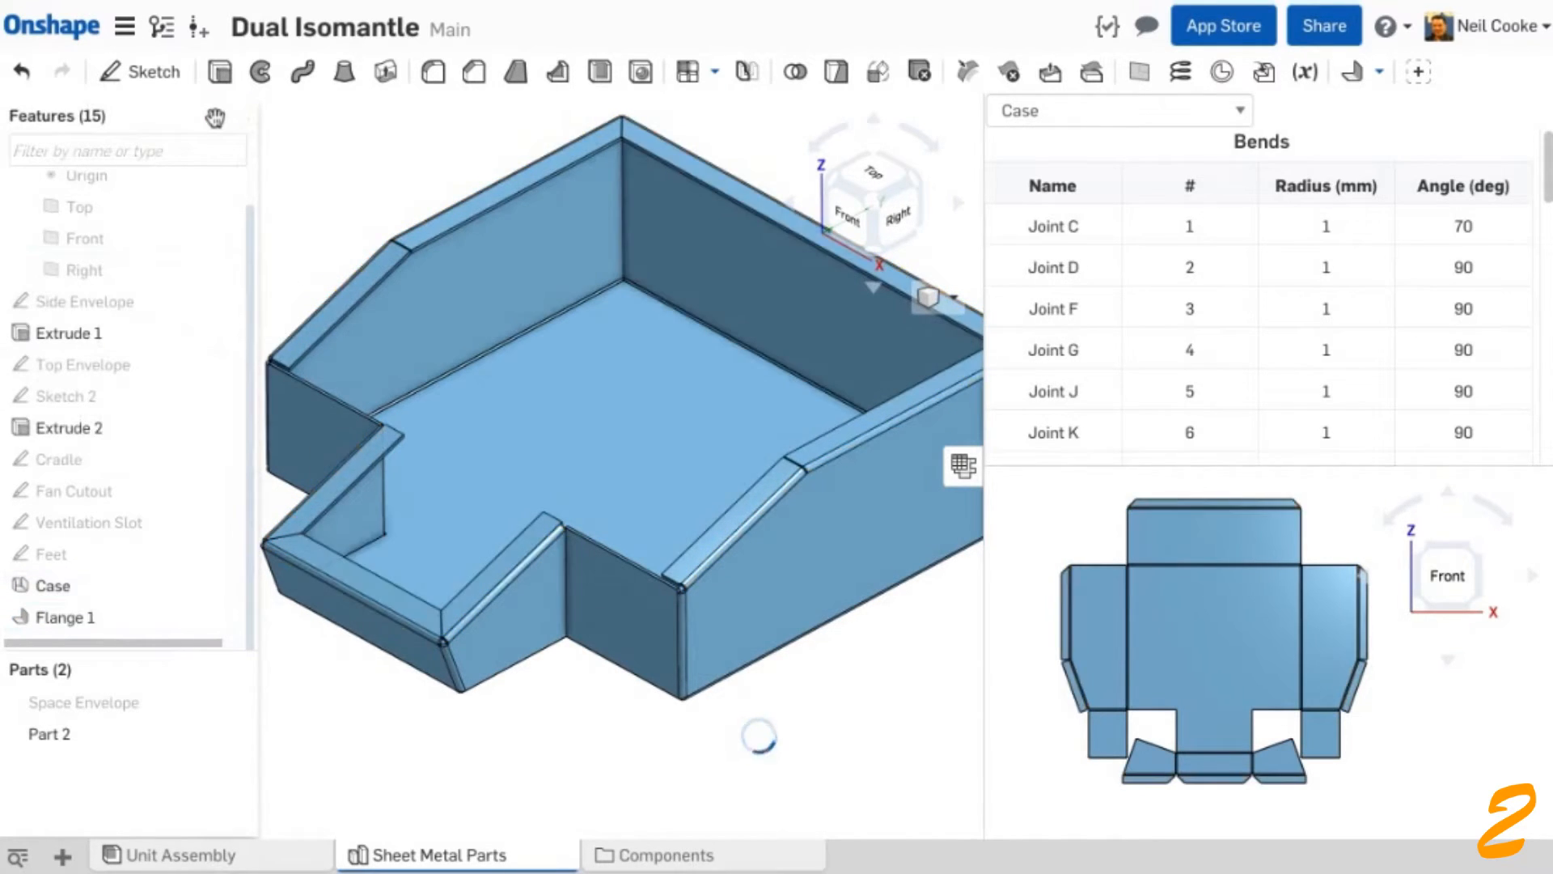
# - Set the radius of Joint D, the bend between the floor and the back wall, to 5 mm
pyautogui.scroll(5, 1182, 813)
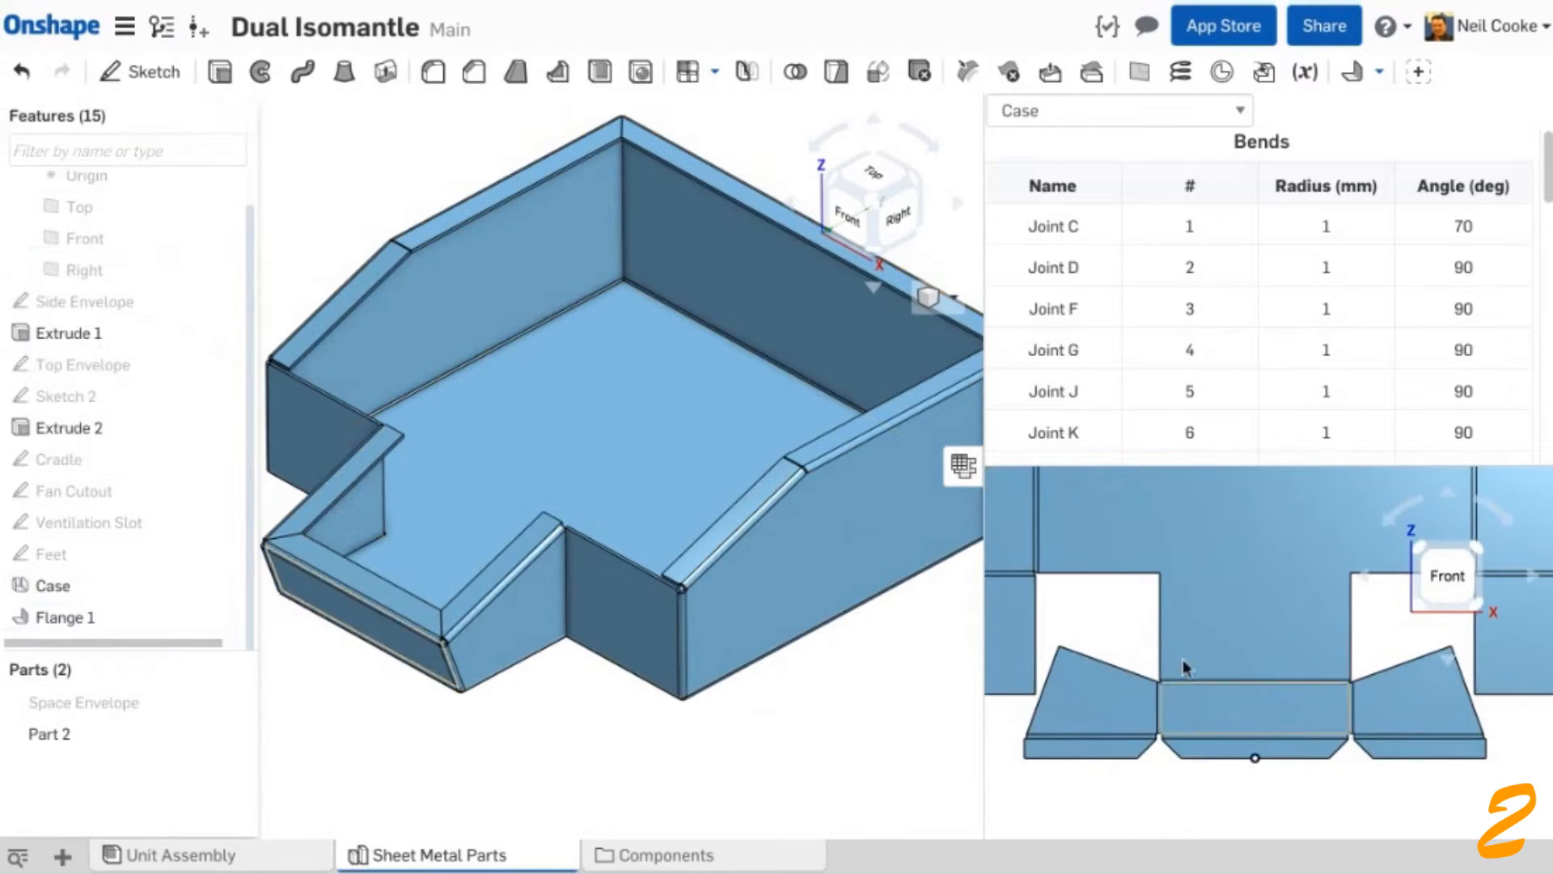
pyautogui.scroll(5, 1183, 680)
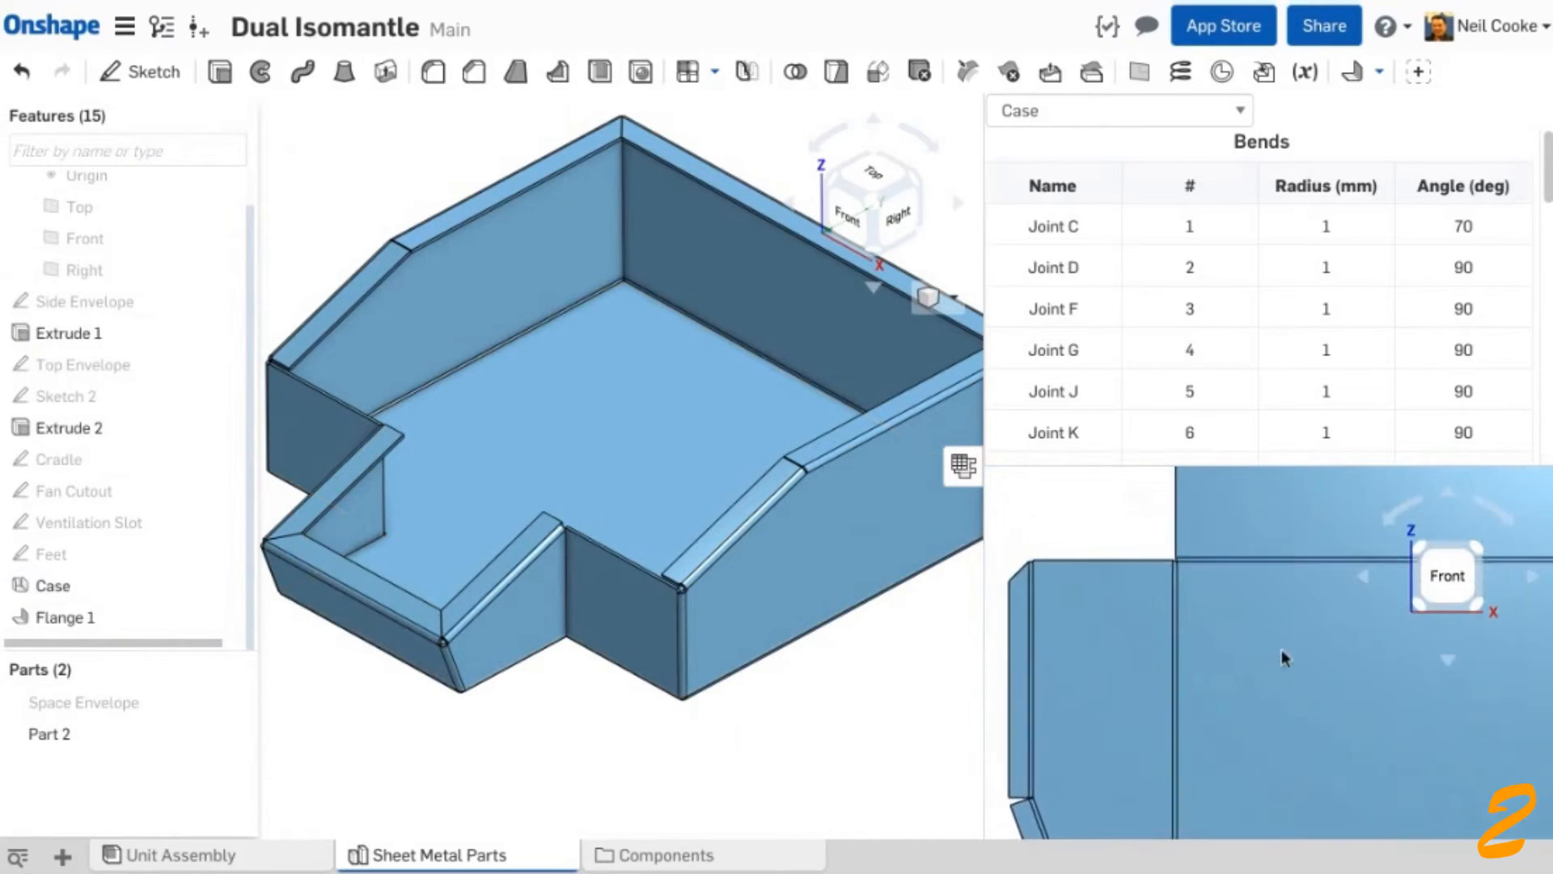
pyautogui.moveTo(1281, 650); pyautogui.dragTo(1157, 754, button='middle')
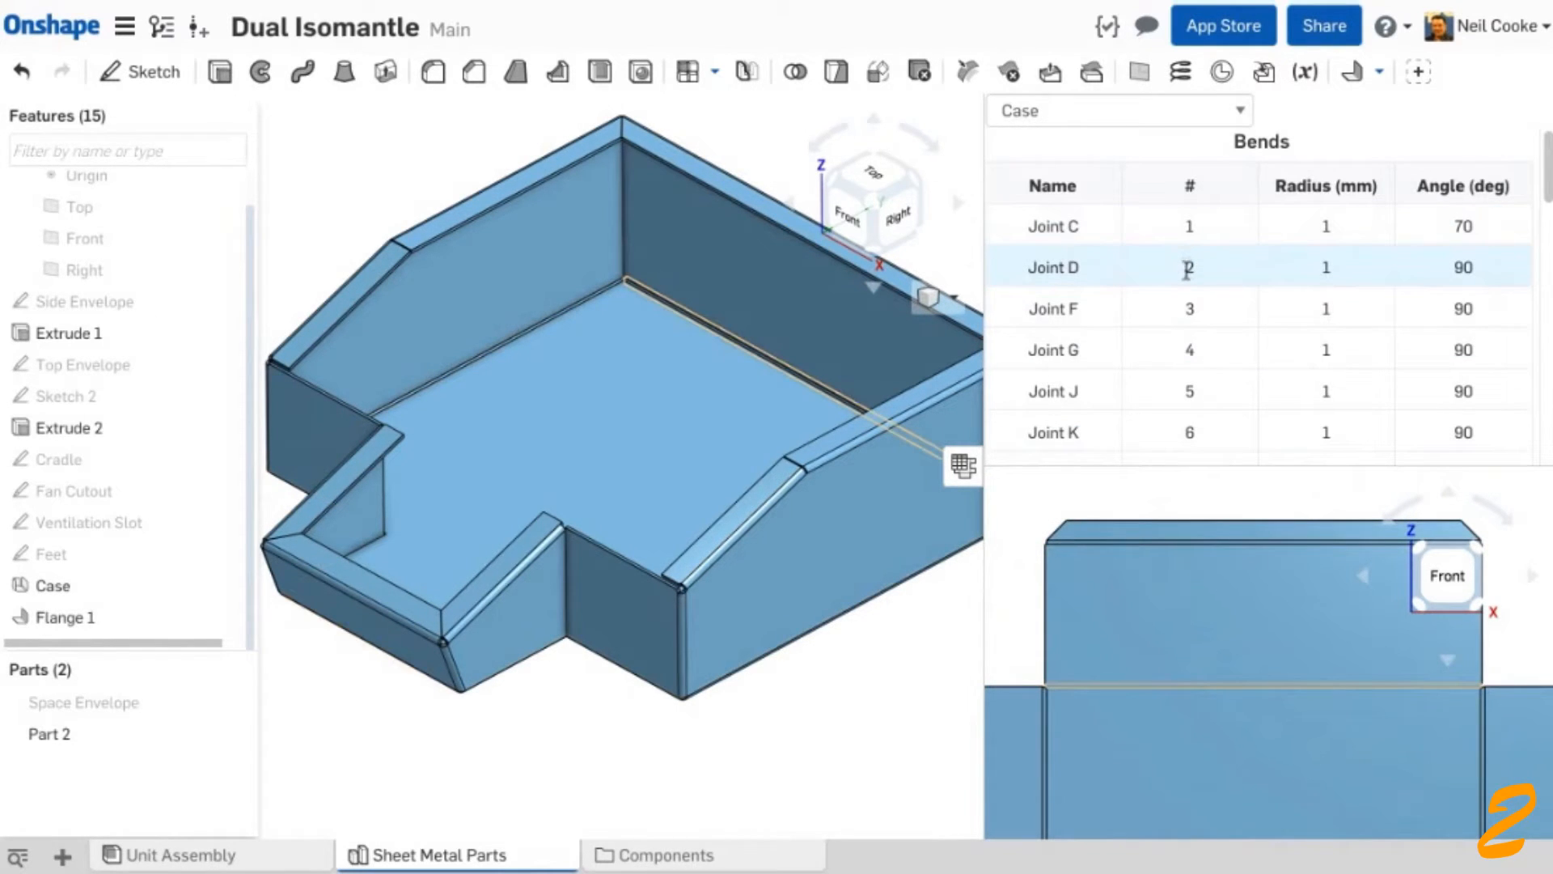
pyautogui.click(1468, 269)
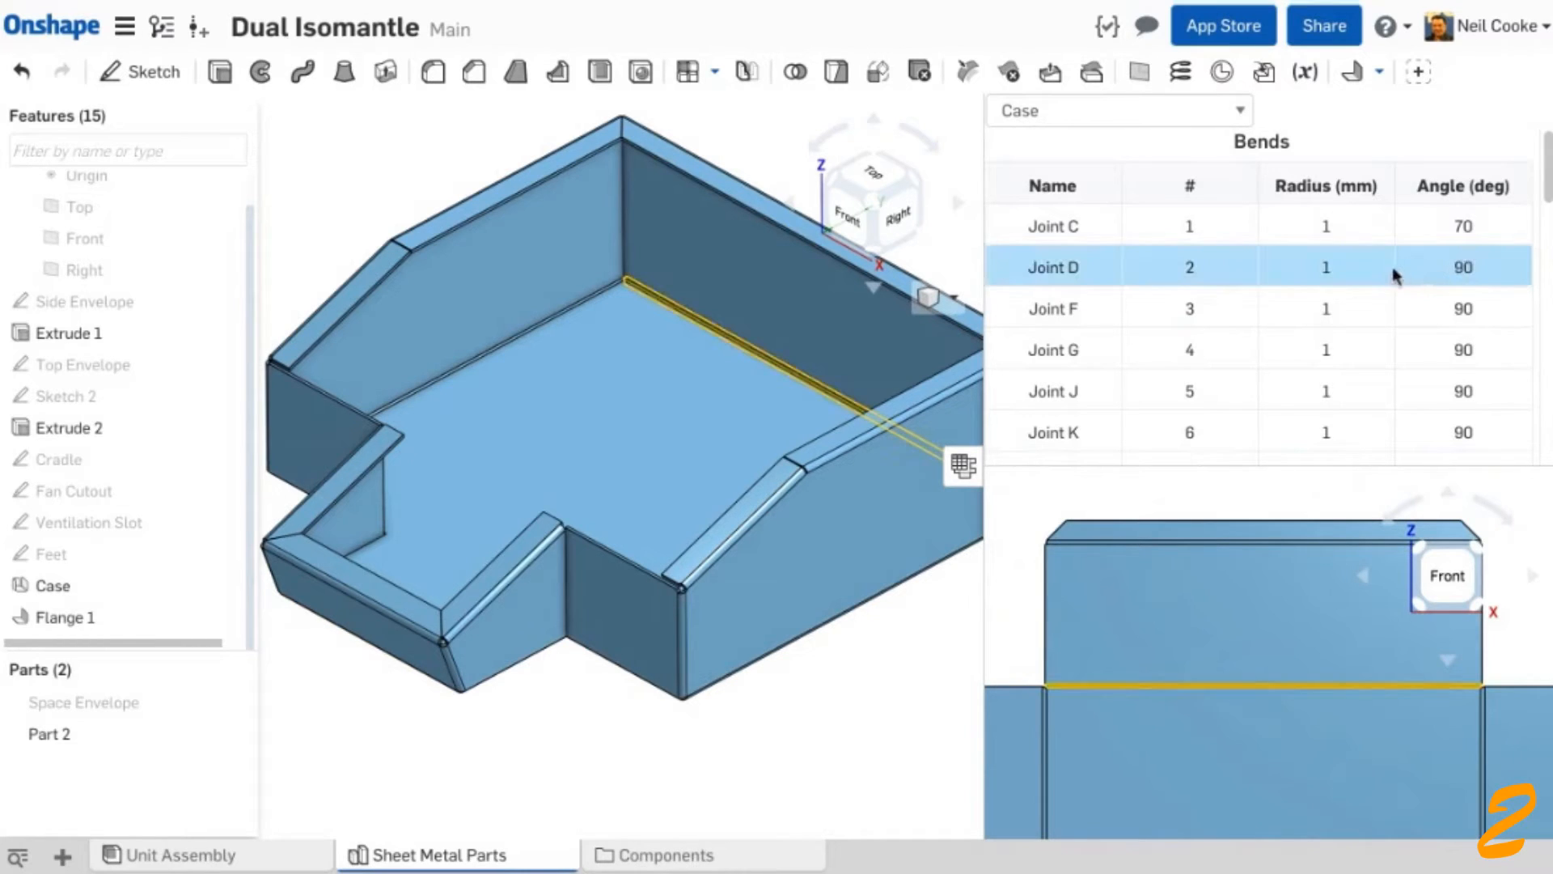
pyautogui.doubleClick(1340, 269)
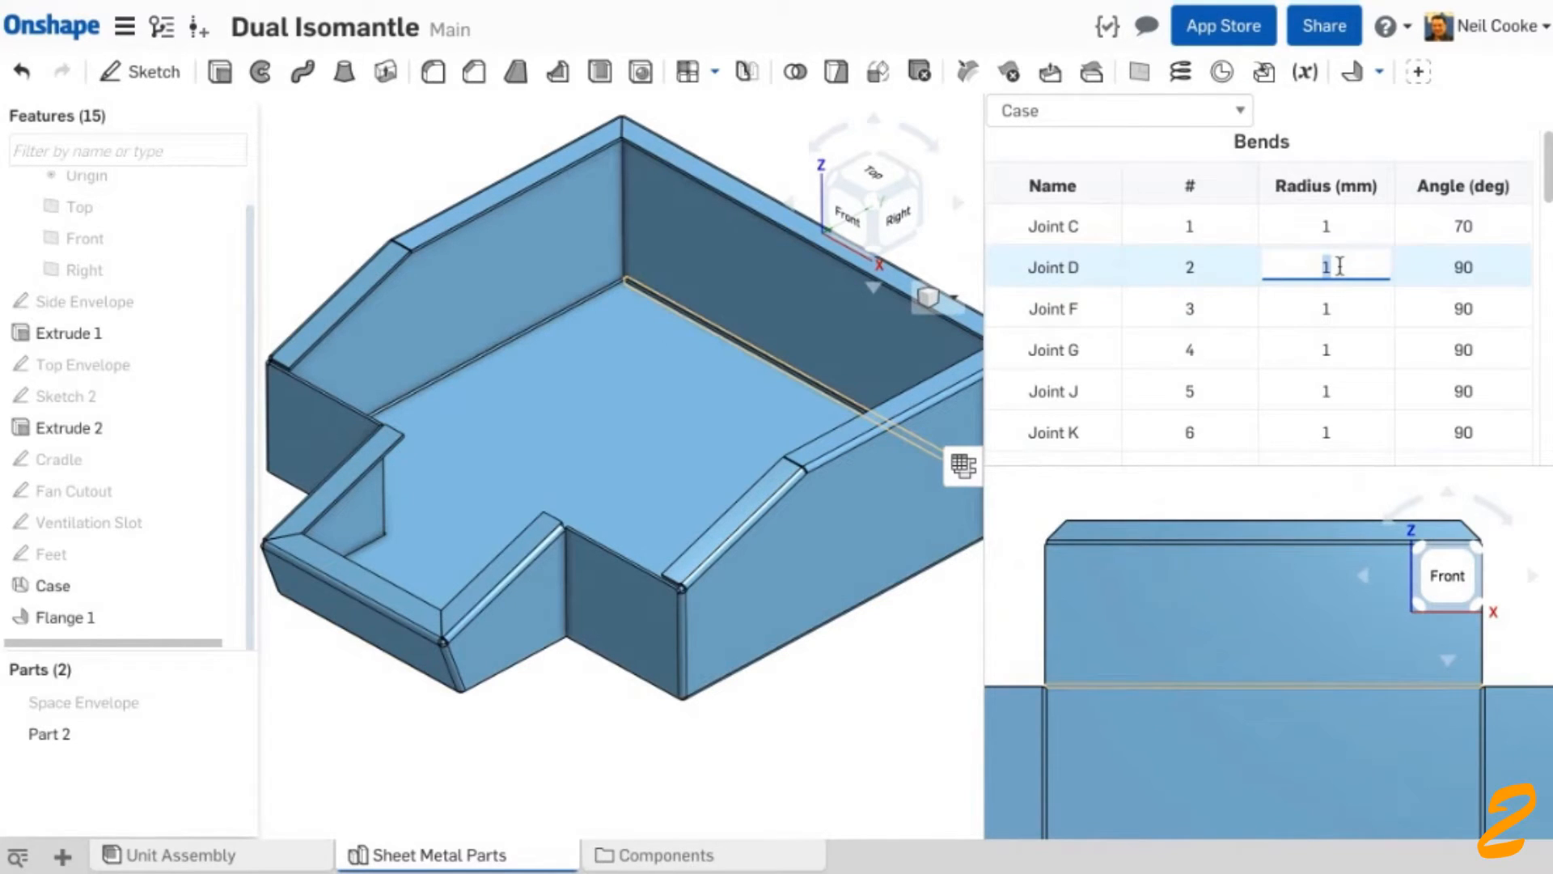
pyautogui.write('5')
pyautogui.press('Return')
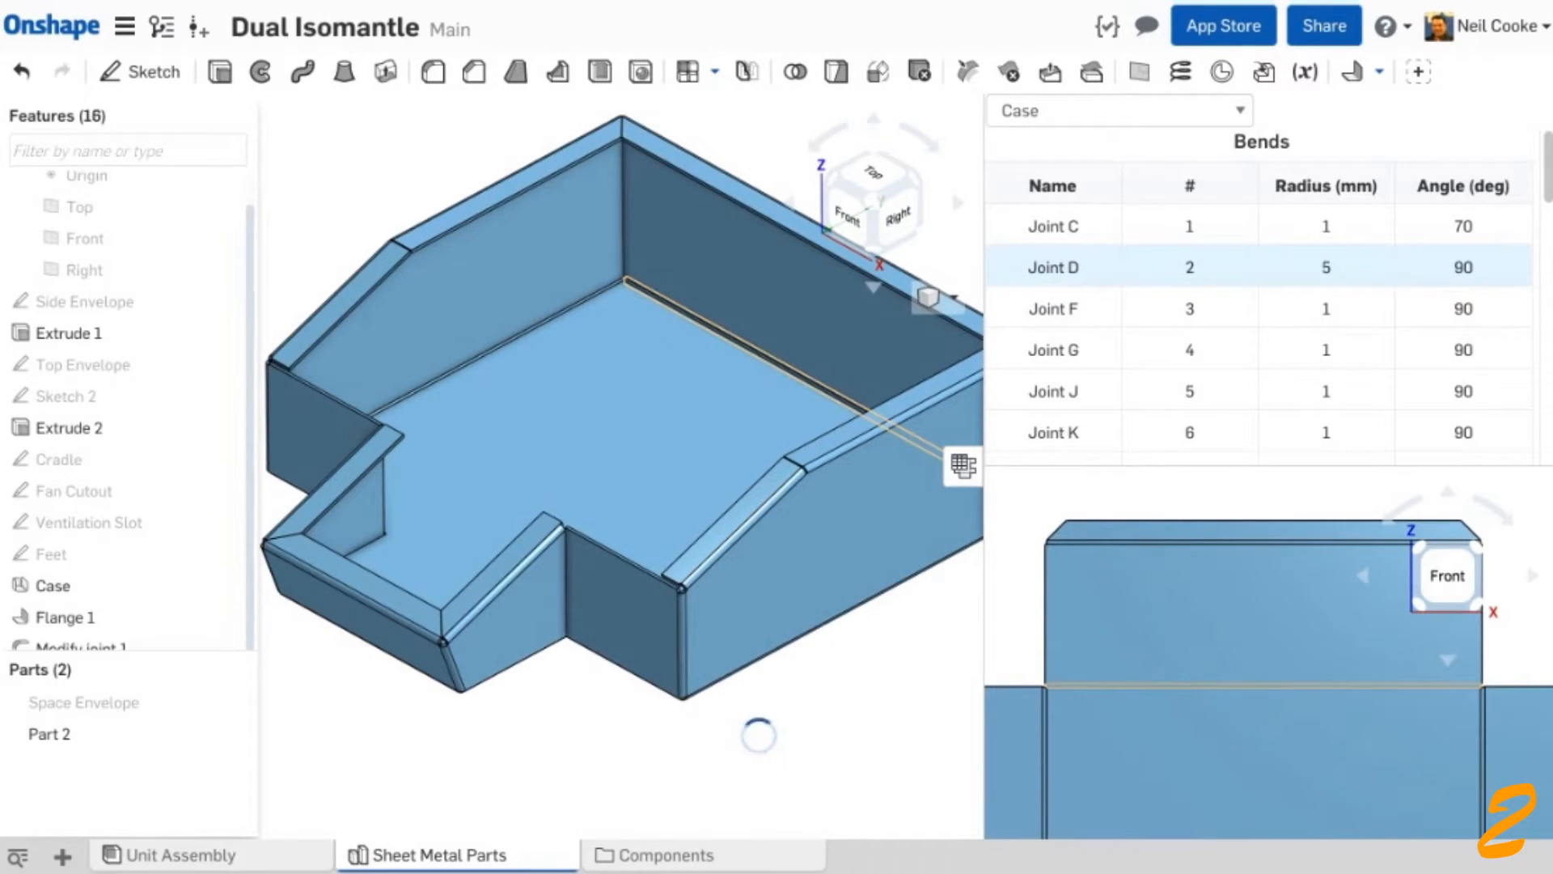
# - Examine the rear bottom corner in the model and flat pattern, and set Joint D's bend radius to 3 mm
pyautogui.moveTo(935, 617); pyautogui.dragTo(738, 590, button='middle')
pyautogui.moveTo(738, 590); pyautogui.dragTo(655, 485, button='right')
pyautogui.scroll(8, 348, 275)
pyautogui.scroll(5, 358, 281)
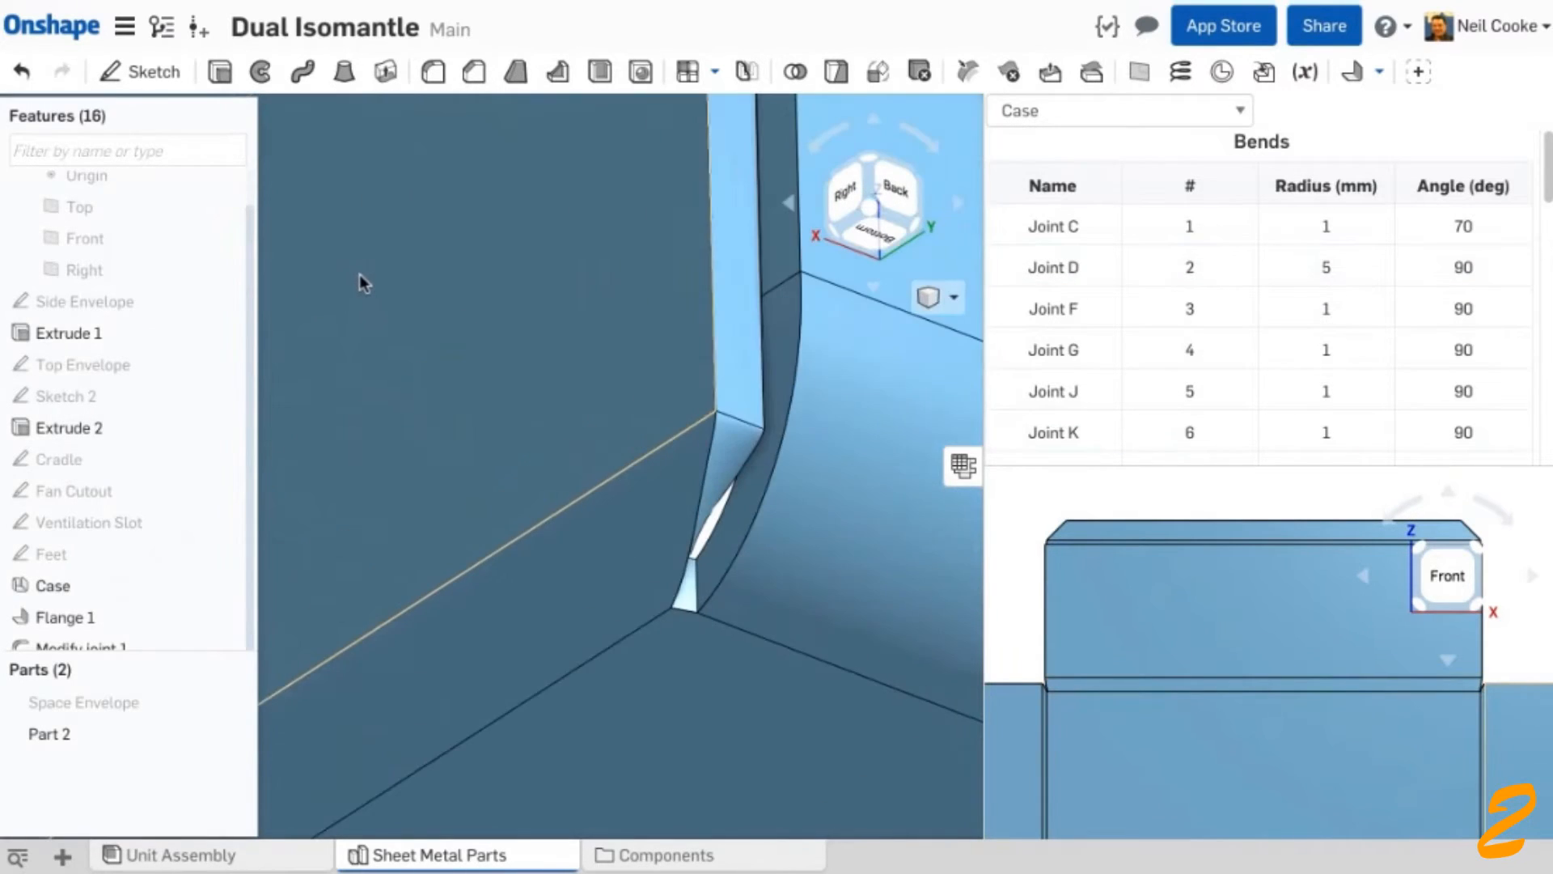
pyautogui.scroll(3, 1024, 660)
pyautogui.scroll(4, 1025, 657)
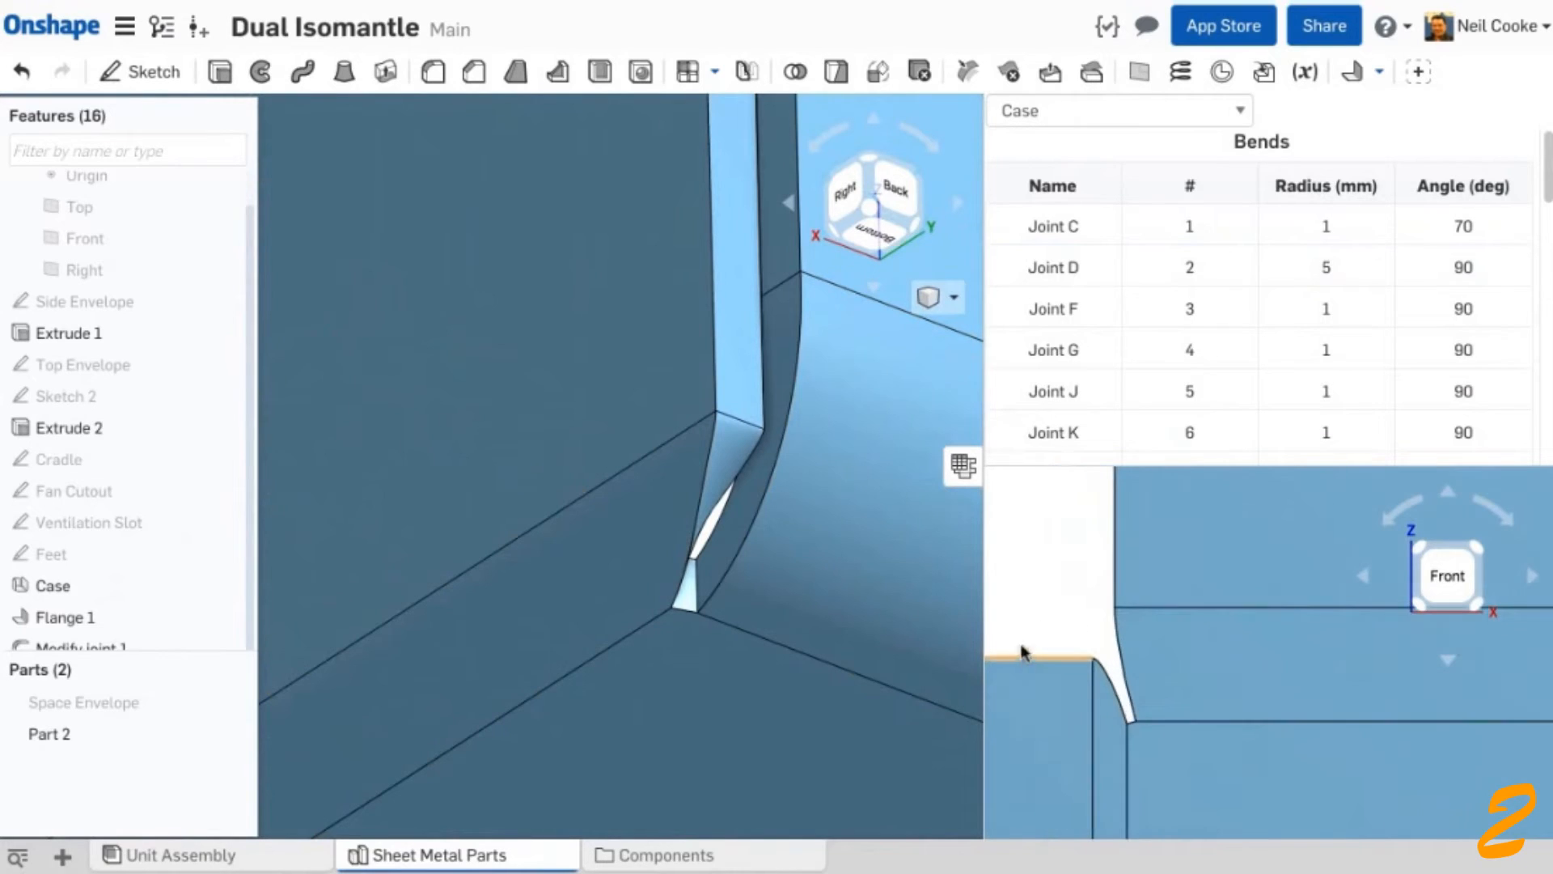
pyautogui.click(1326, 267)
pyautogui.write('3')
pyautogui.press('Return')
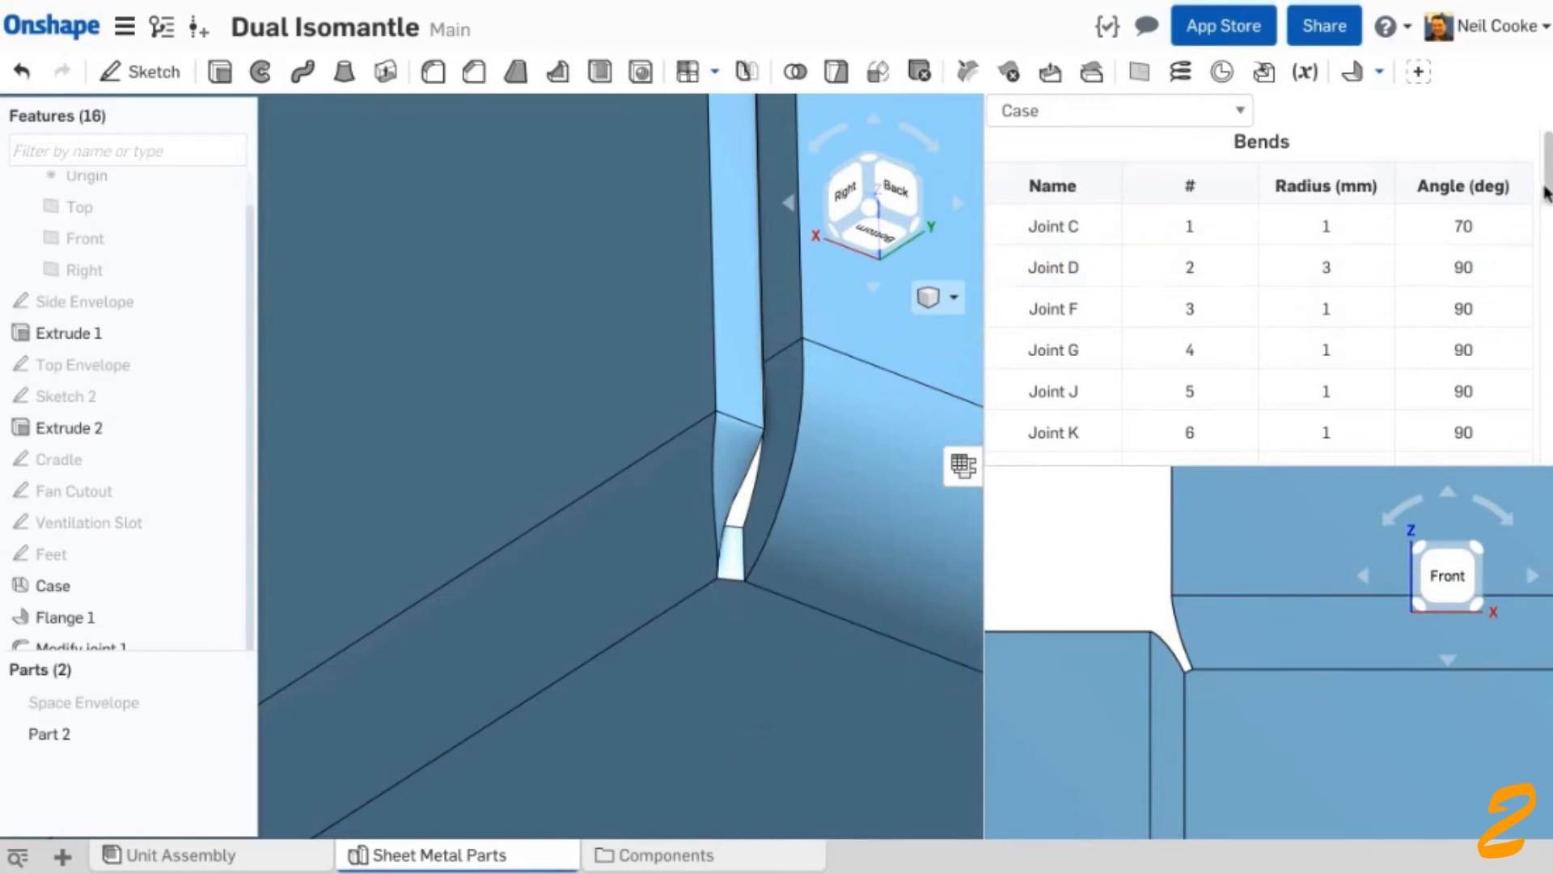
# - Change the rip style of Joint R, at the right notch's vertical edge, to Butt joint - Direction 1
pyautogui.moveTo(1549, 182); pyautogui.dragTo(1549, 354)
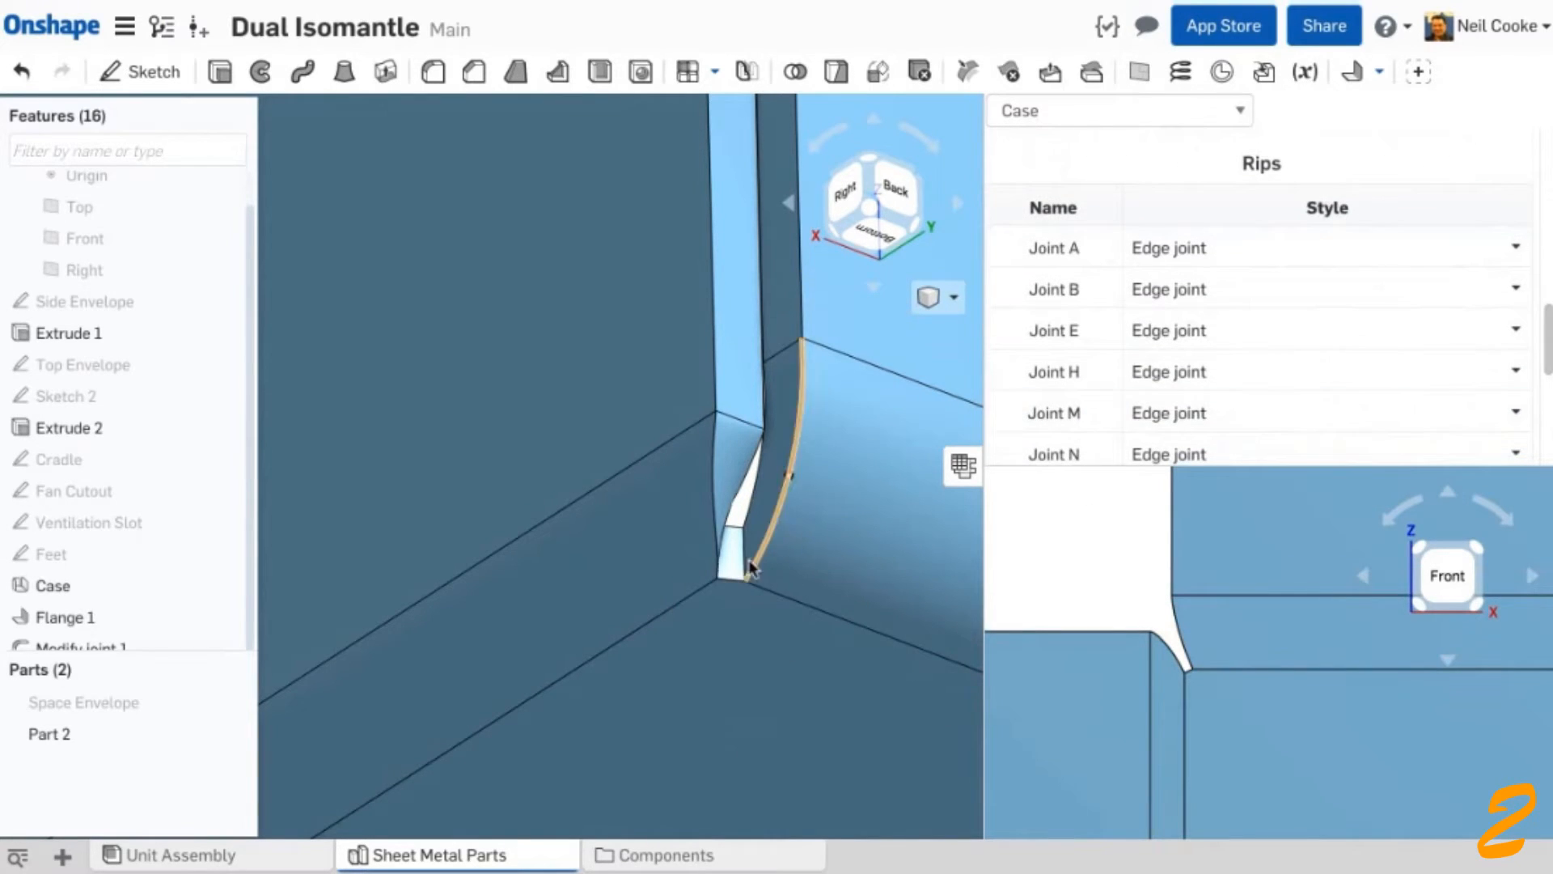
pyautogui.scroll(-5, 746, 558)
pyautogui.scroll(-10, 654, 548)
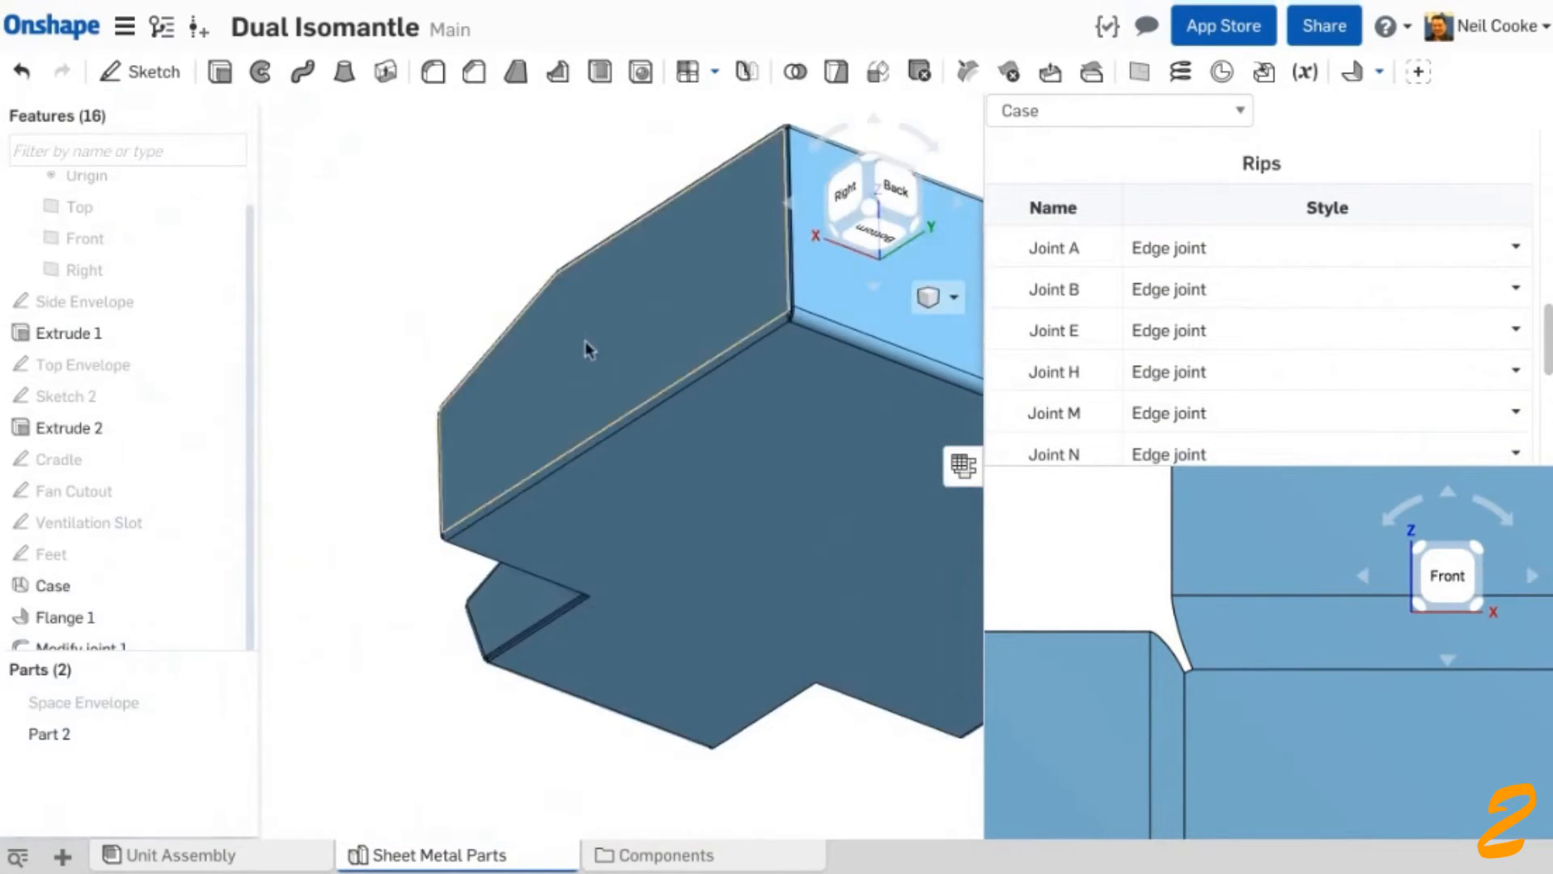
pyautogui.moveTo(590, 347); pyautogui.dragTo(711, 434, button='right')
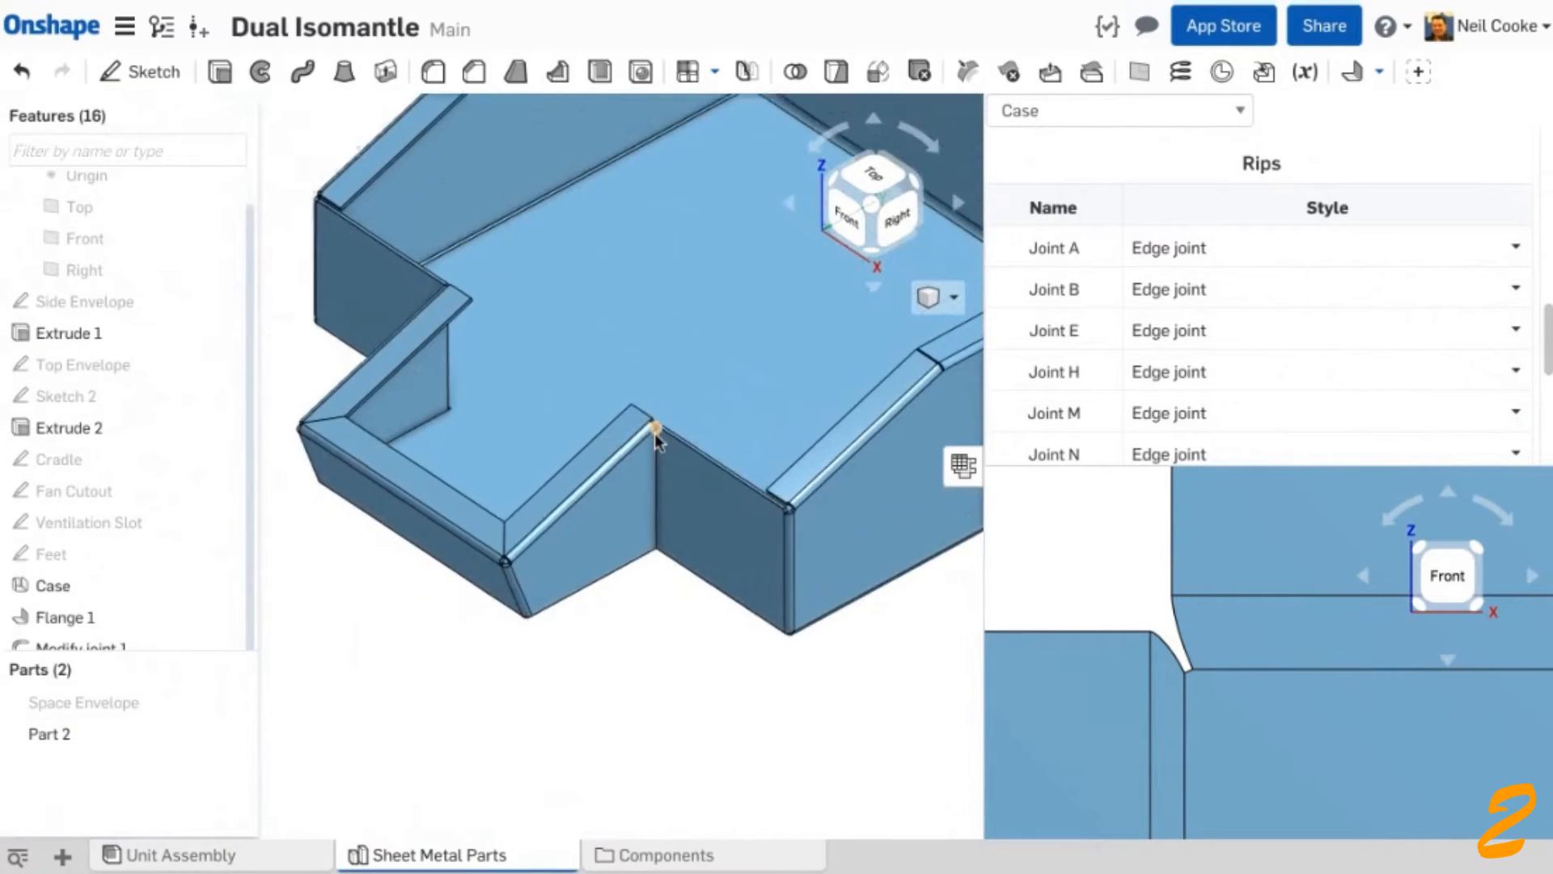
pyautogui.scroll(8, 653, 434)
pyautogui.scroll(3, 671, 391)
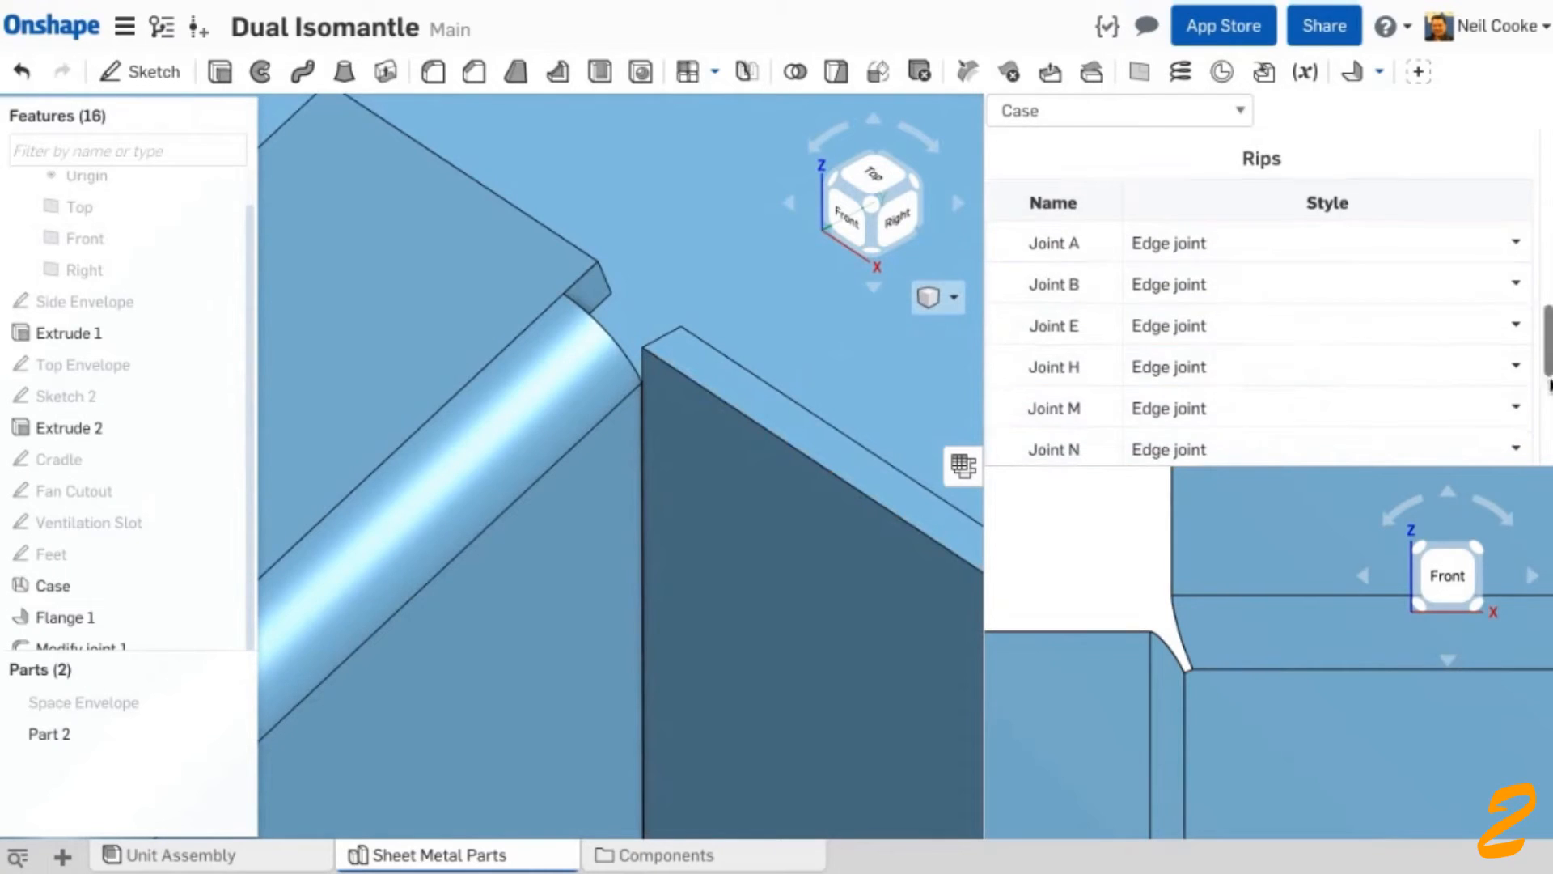
pyautogui.scroll(-3, 1356, 330)
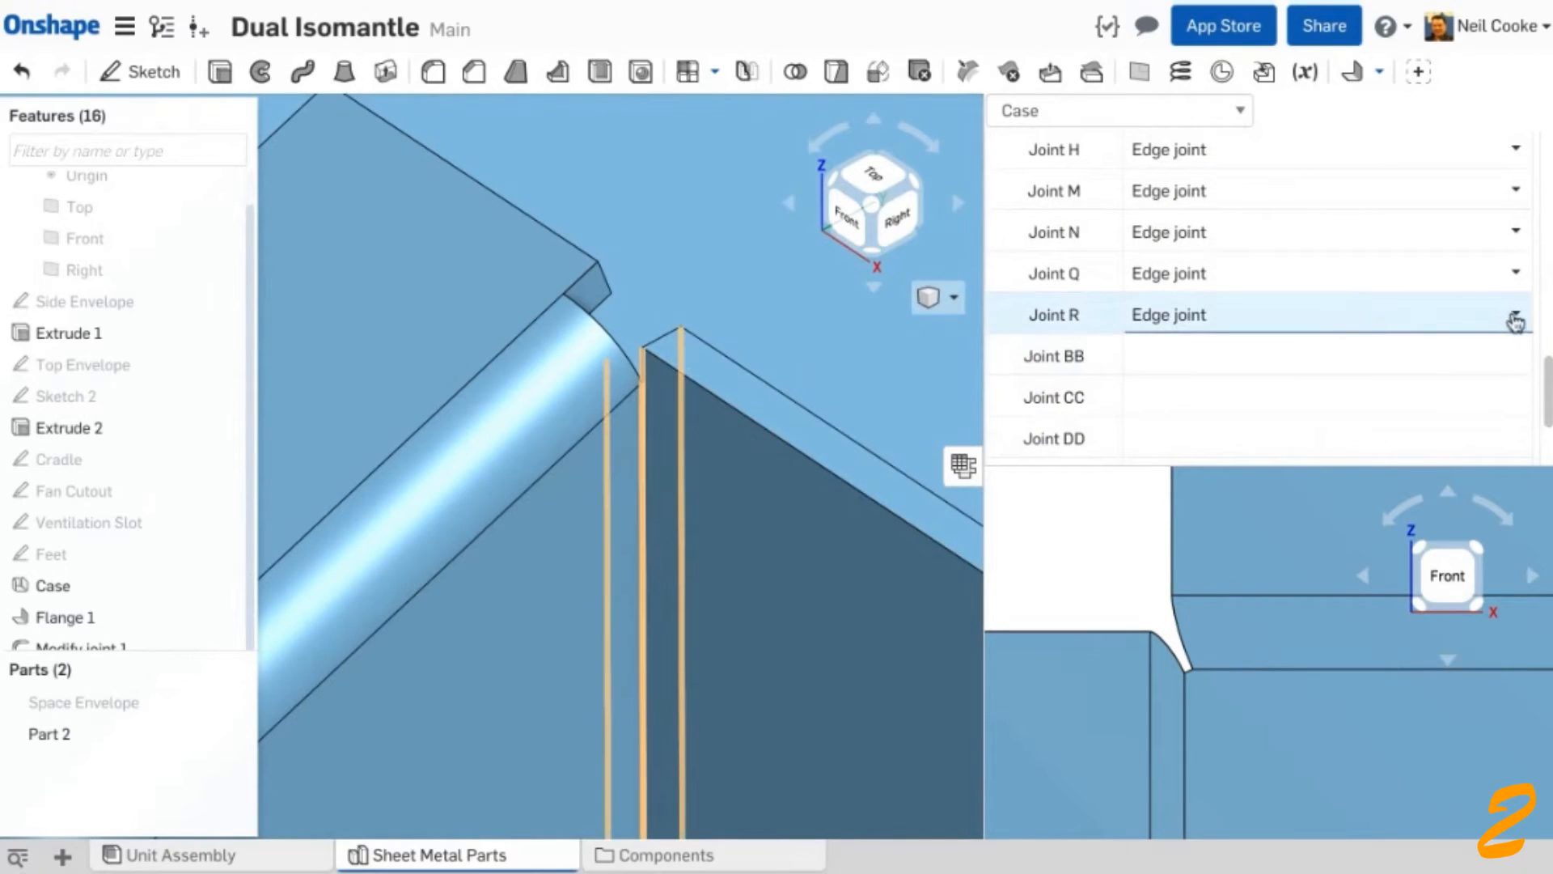
pyautogui.click(1515, 317)
pyautogui.click(1492, 389)
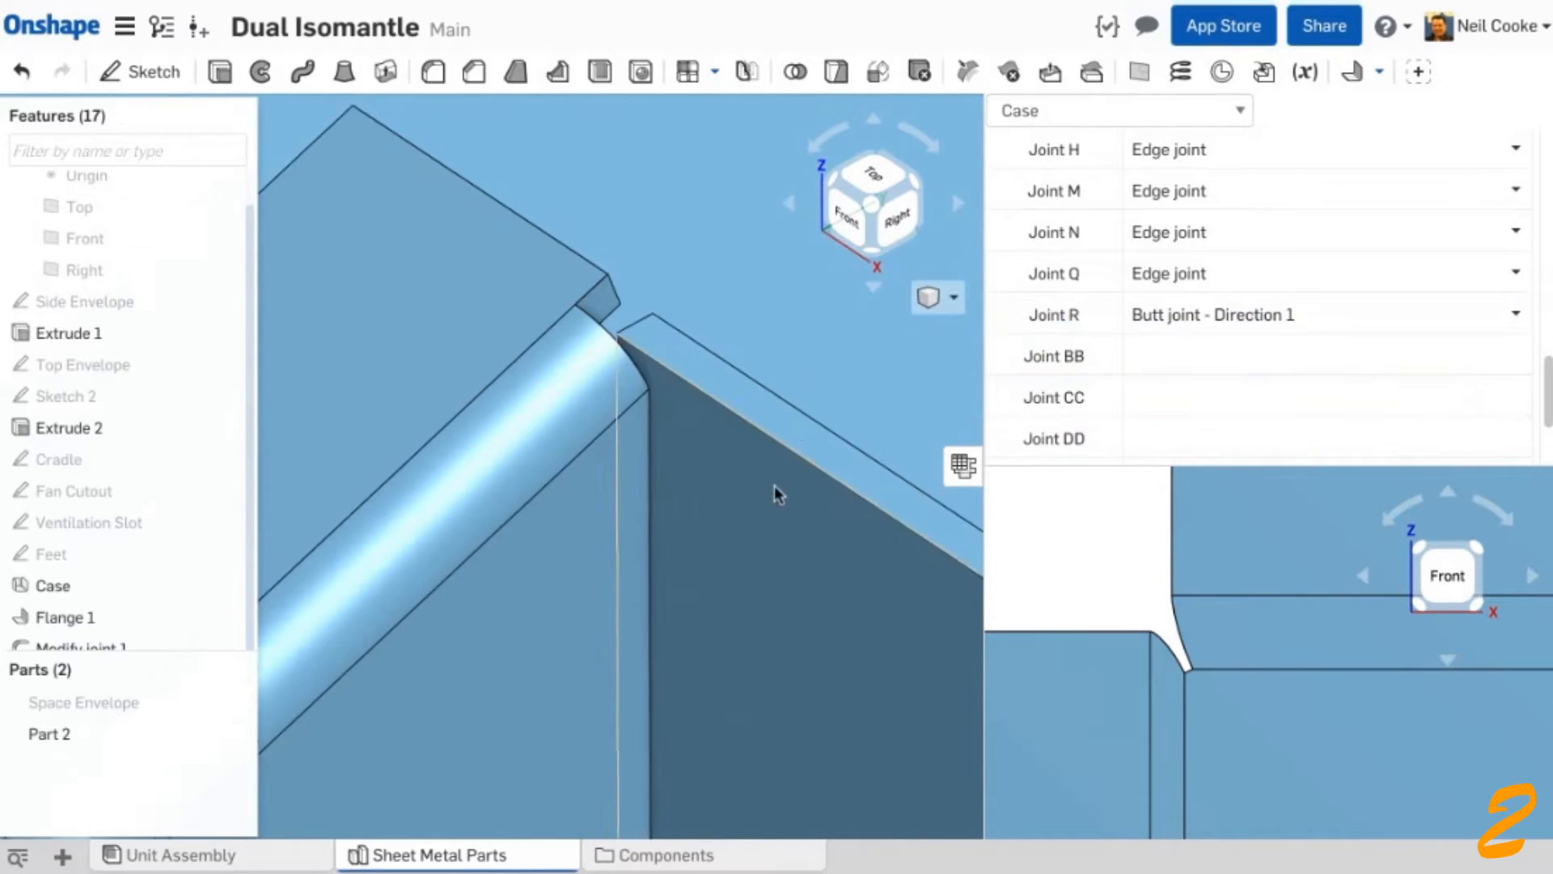
# - Change Joint N's rip style at the left notch to Butt joint - Direction 1, and hide the sheet metal table and flat view
pyautogui.scroll(-10, 728, 486)
pyautogui.moveTo(392, 321); pyautogui.dragTo(645, 436, button='middle')
pyautogui.scroll(5, 645, 428)
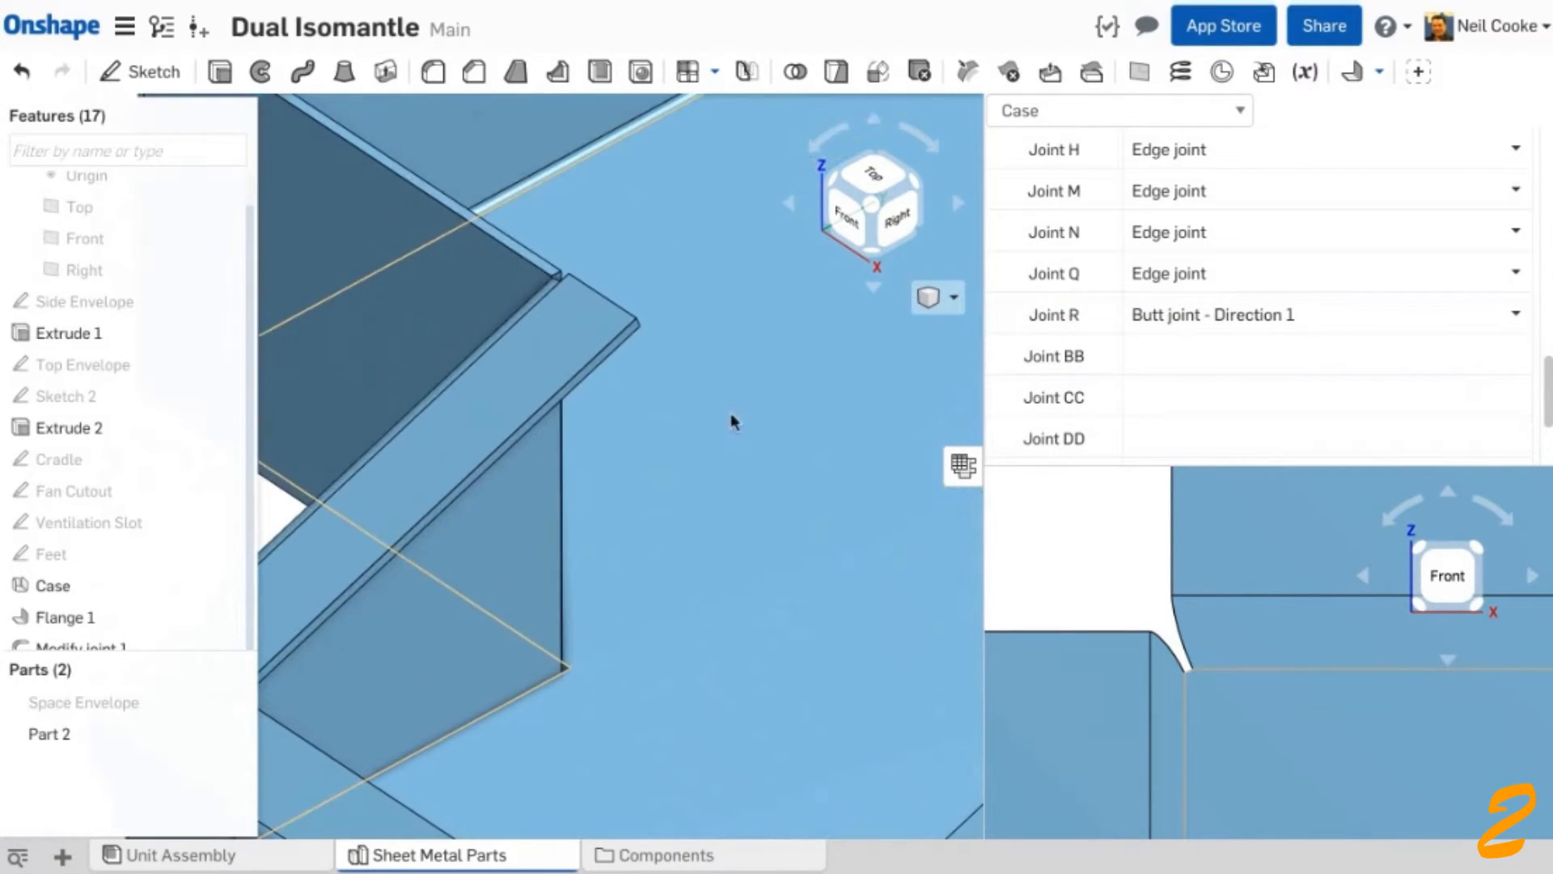
pyautogui.click(1515, 232)
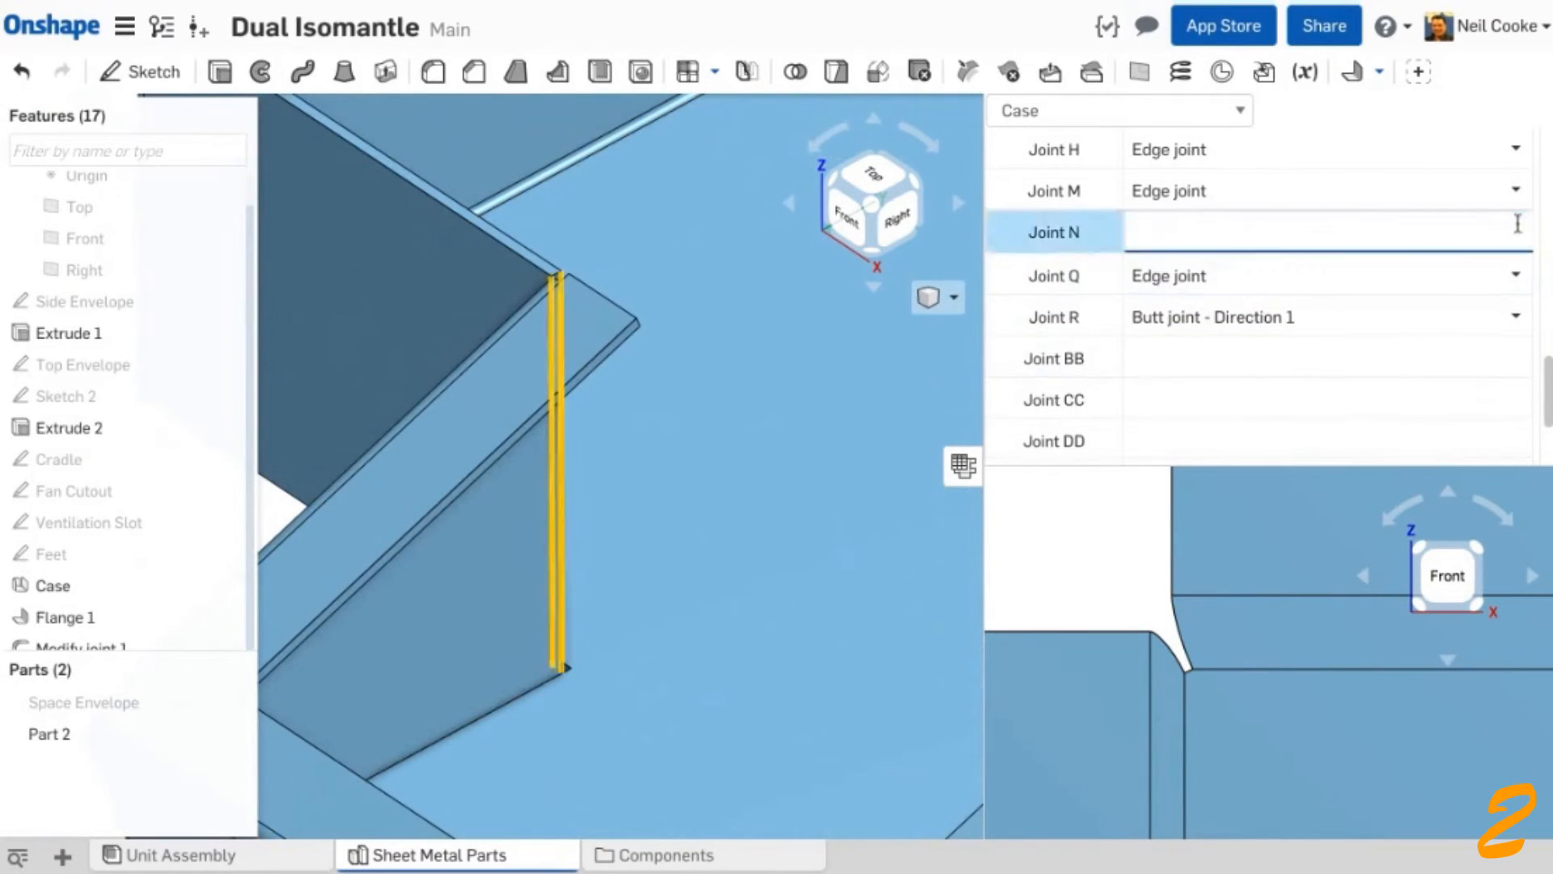
pyautogui.click(1469, 310)
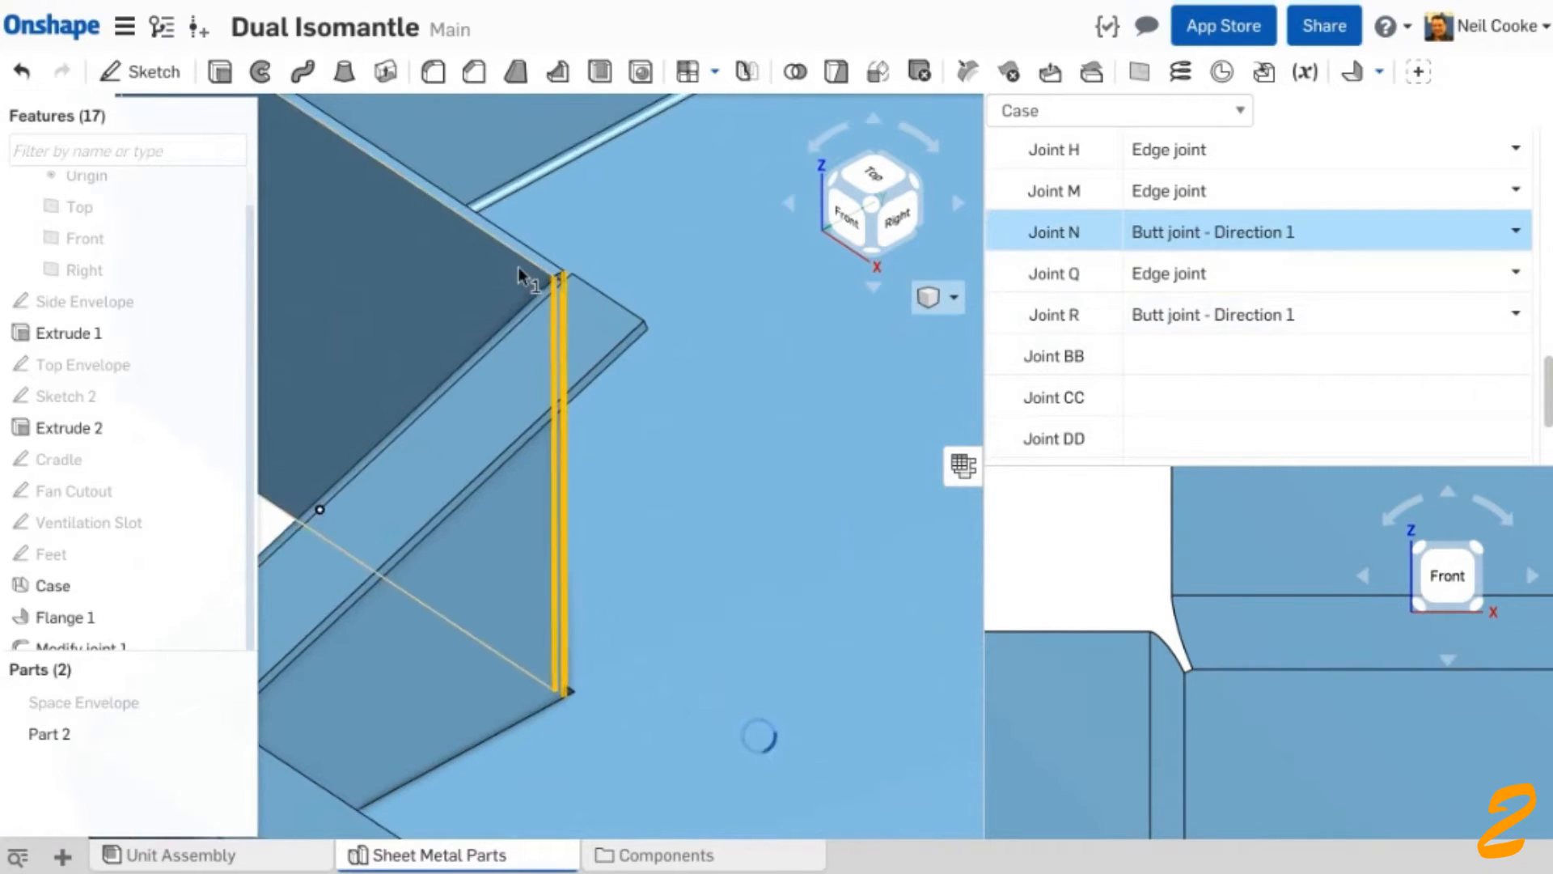
pyautogui.scroll(5, 522, 274)
pyautogui.scroll(-10, 520, 267)
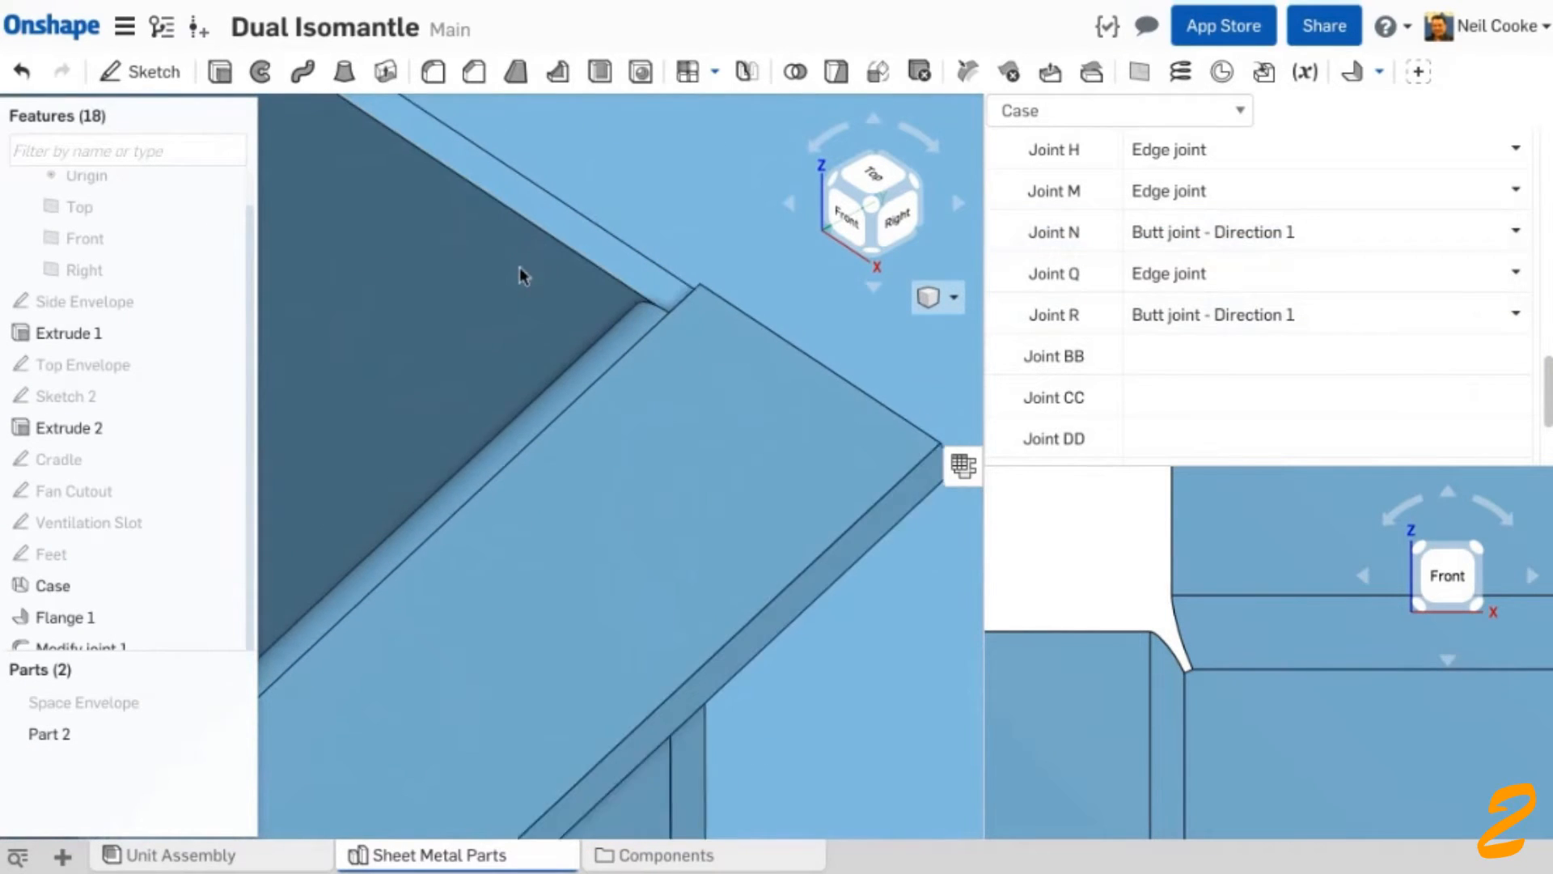
pyautogui.moveTo(519, 448); pyautogui.dragTo(497, 453, button='middle')
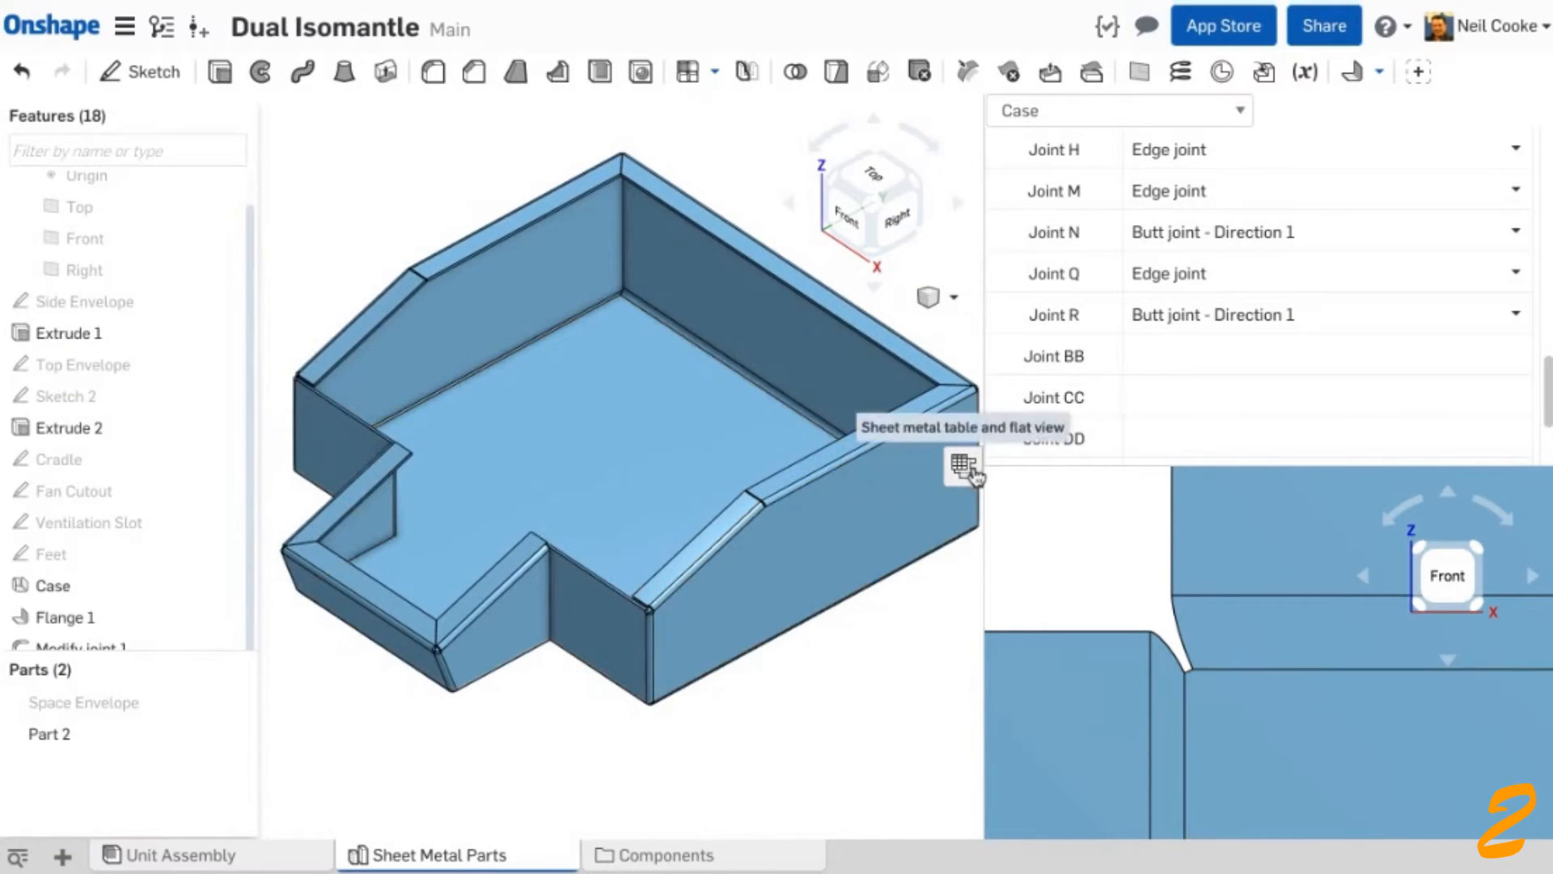
pyautogui.click(974, 469)
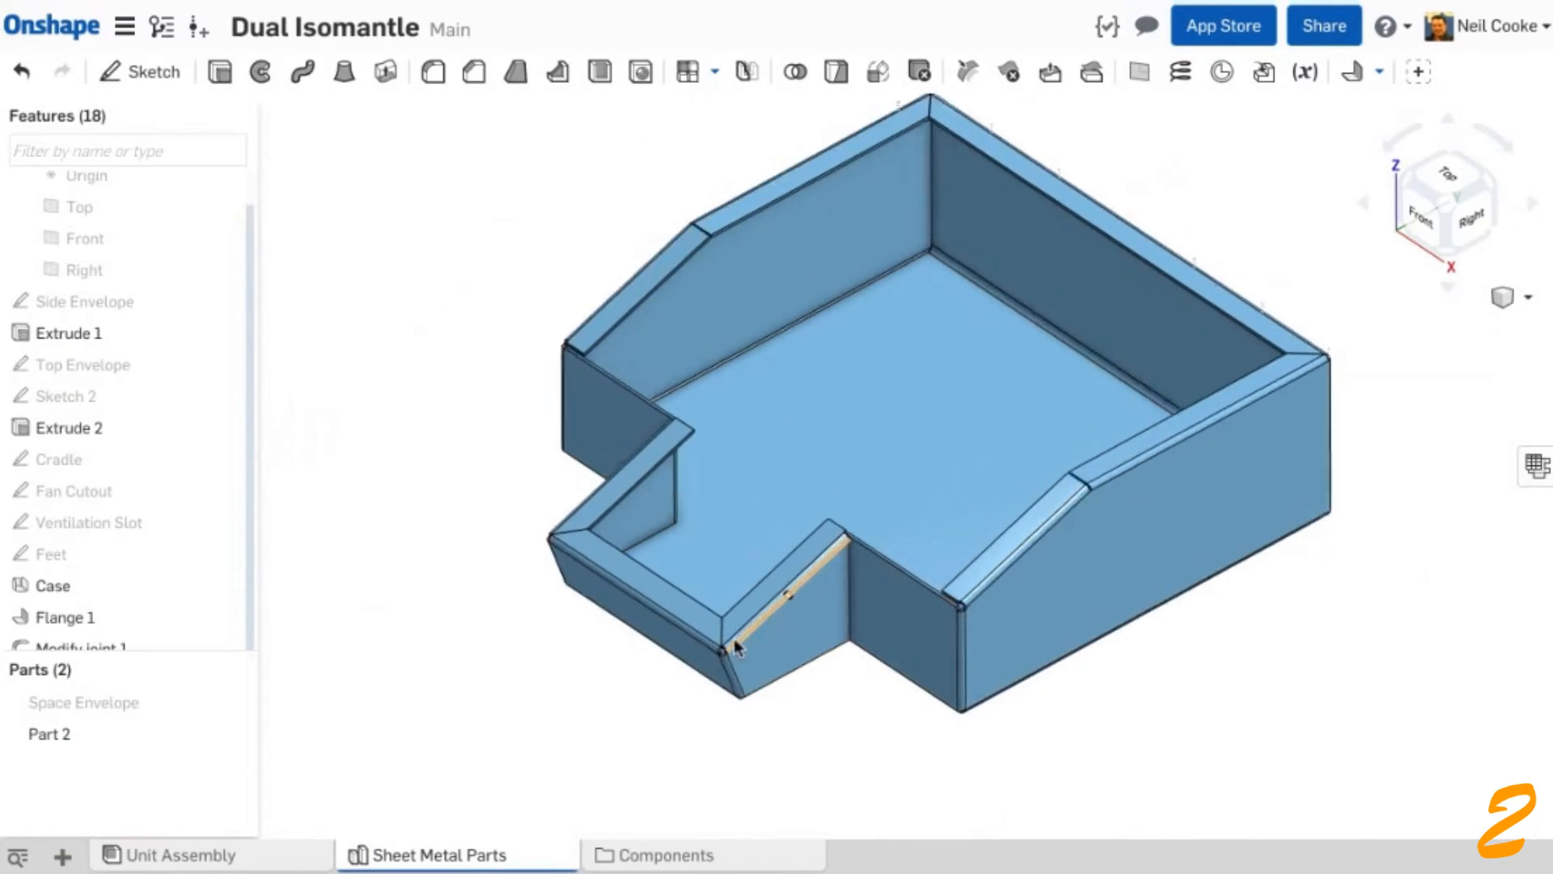
# - Start a corner relief on the front lip's right corner, beside the right notch, with the relief type Round
pyautogui.scroll(10, 728, 648)
pyautogui.click(1379, 72)
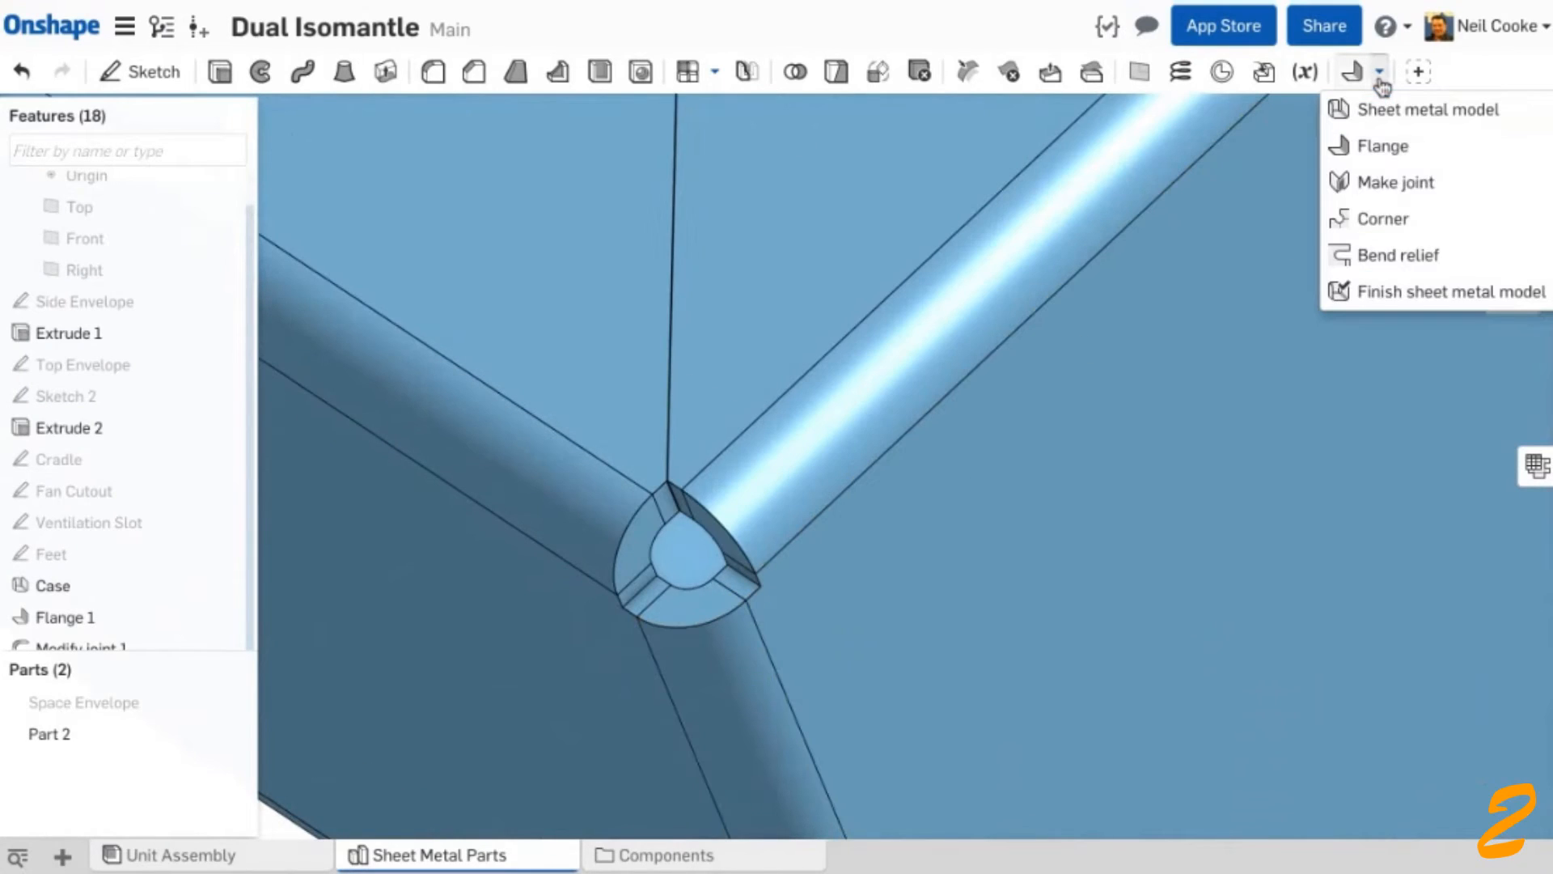
pyautogui.click(1440, 224)
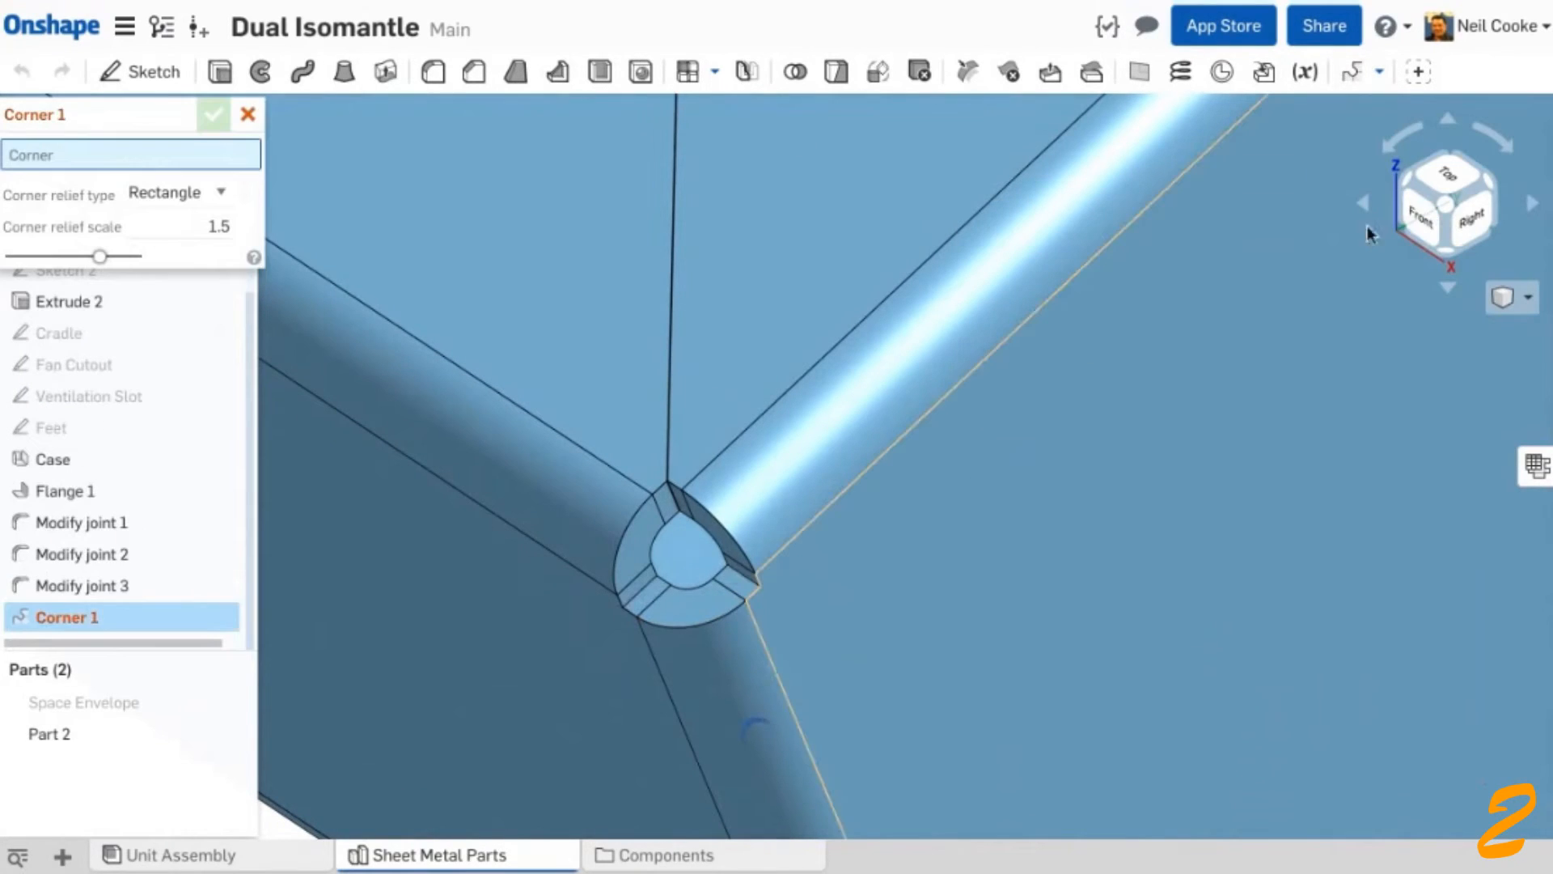
pyautogui.scroll(3, 624, 687)
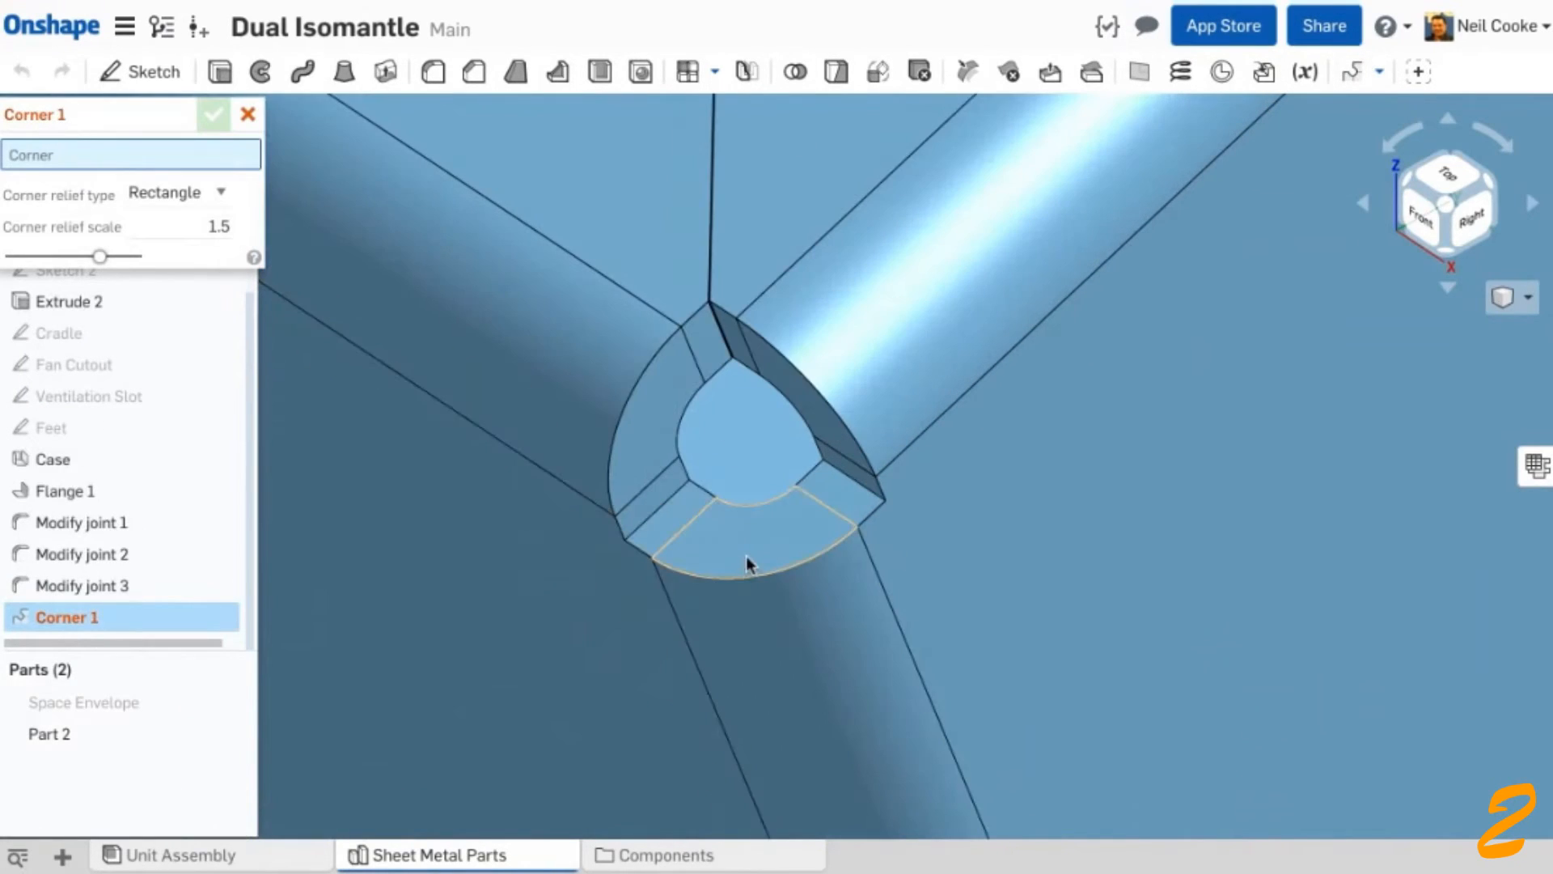
pyautogui.click(748, 563)
pyautogui.click(223, 213)
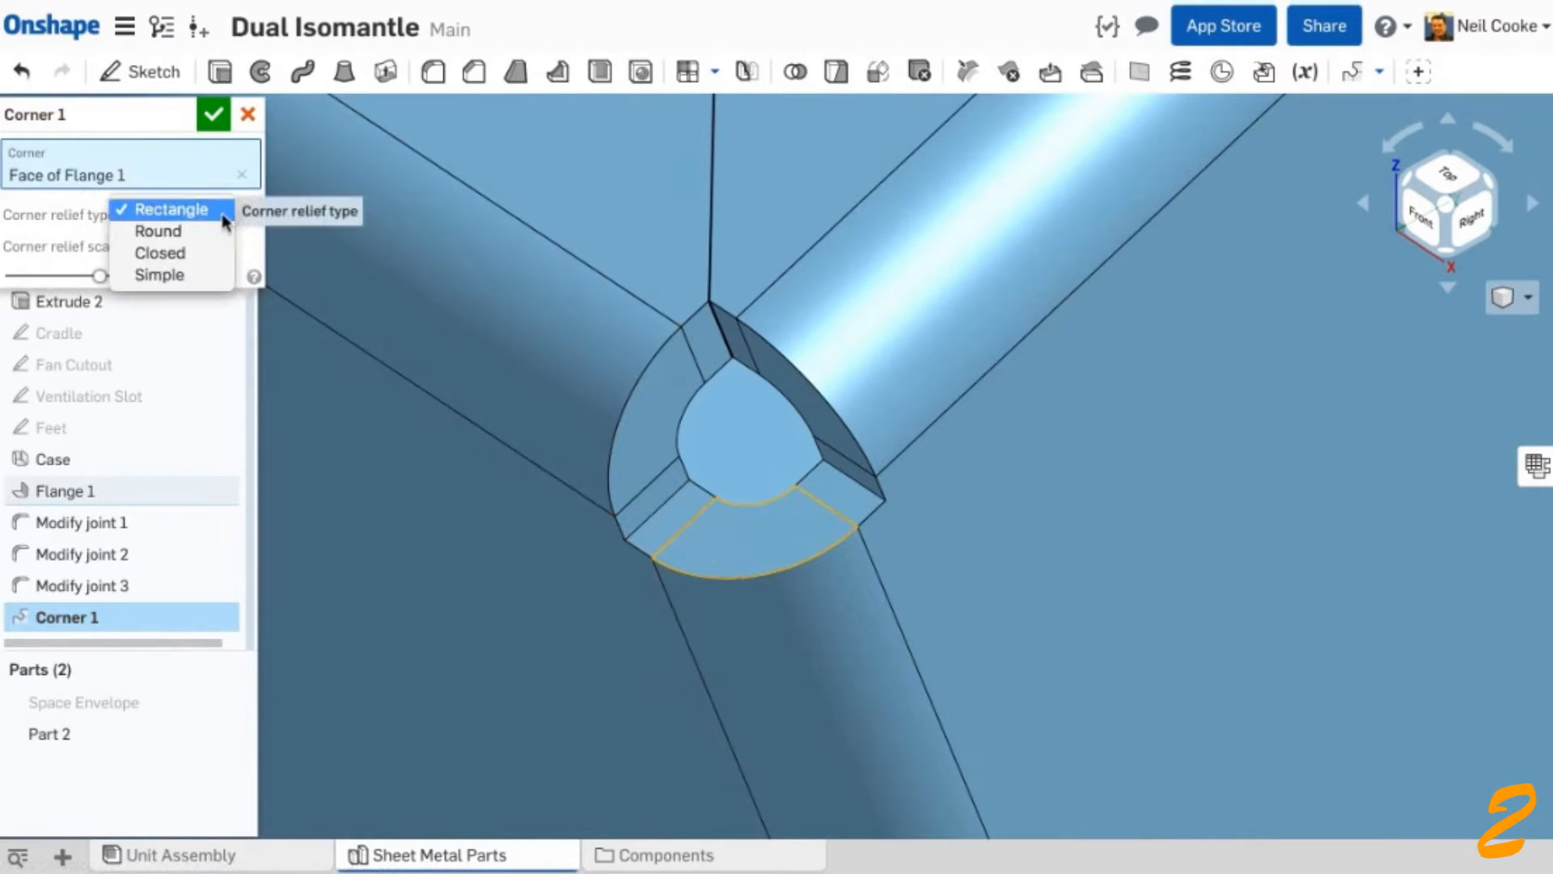
pyautogui.click(217, 233)
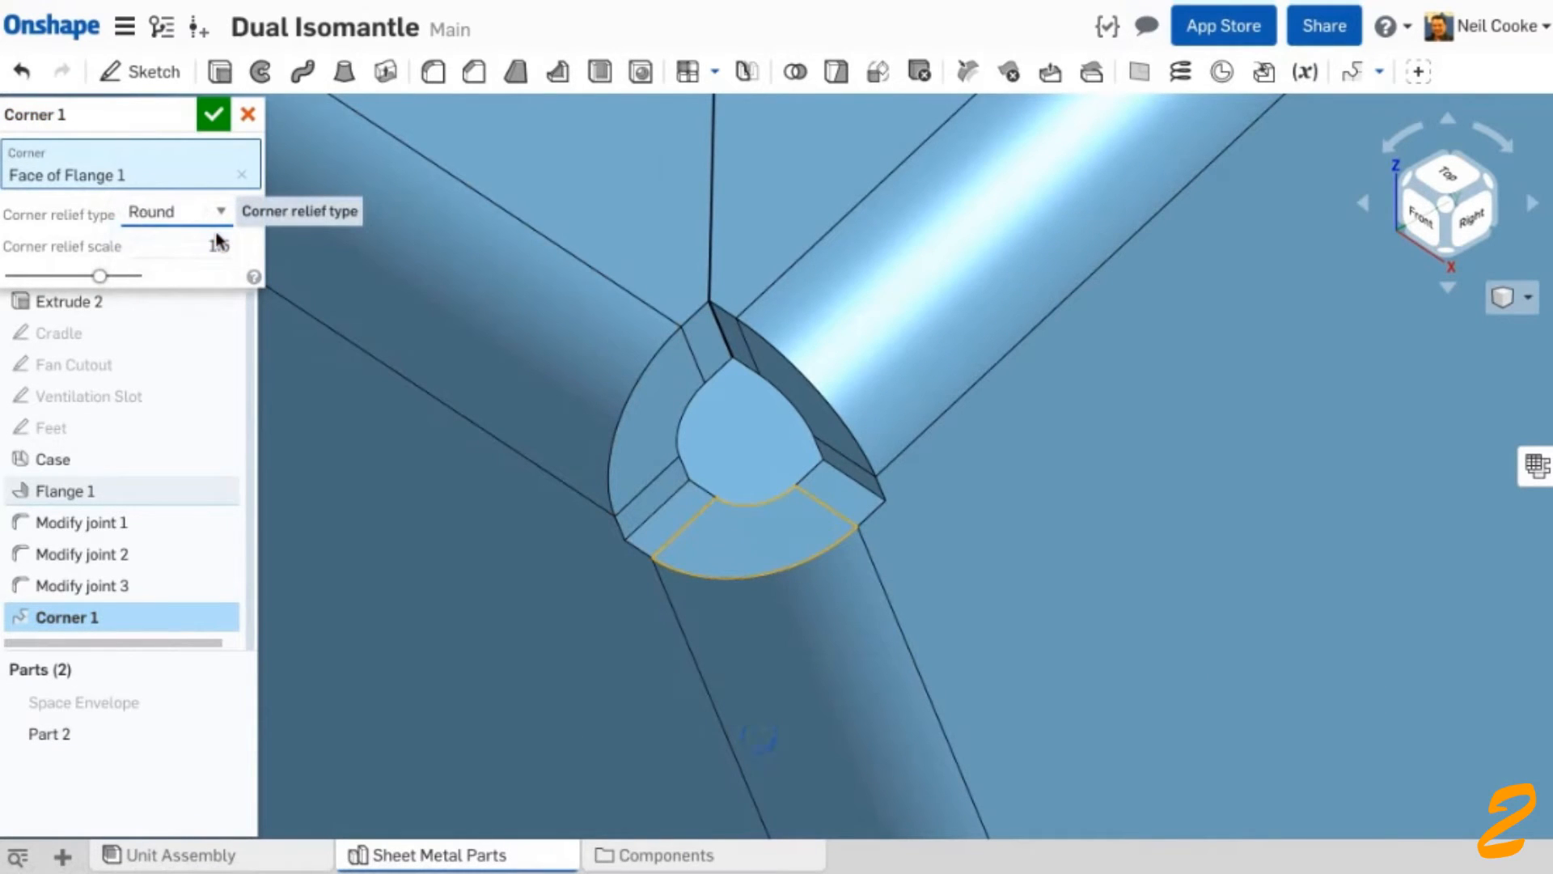
# - Change the corner relief type to Simple and accept it with the front lip's left corner as the selected corner
pyautogui.click(219, 212)
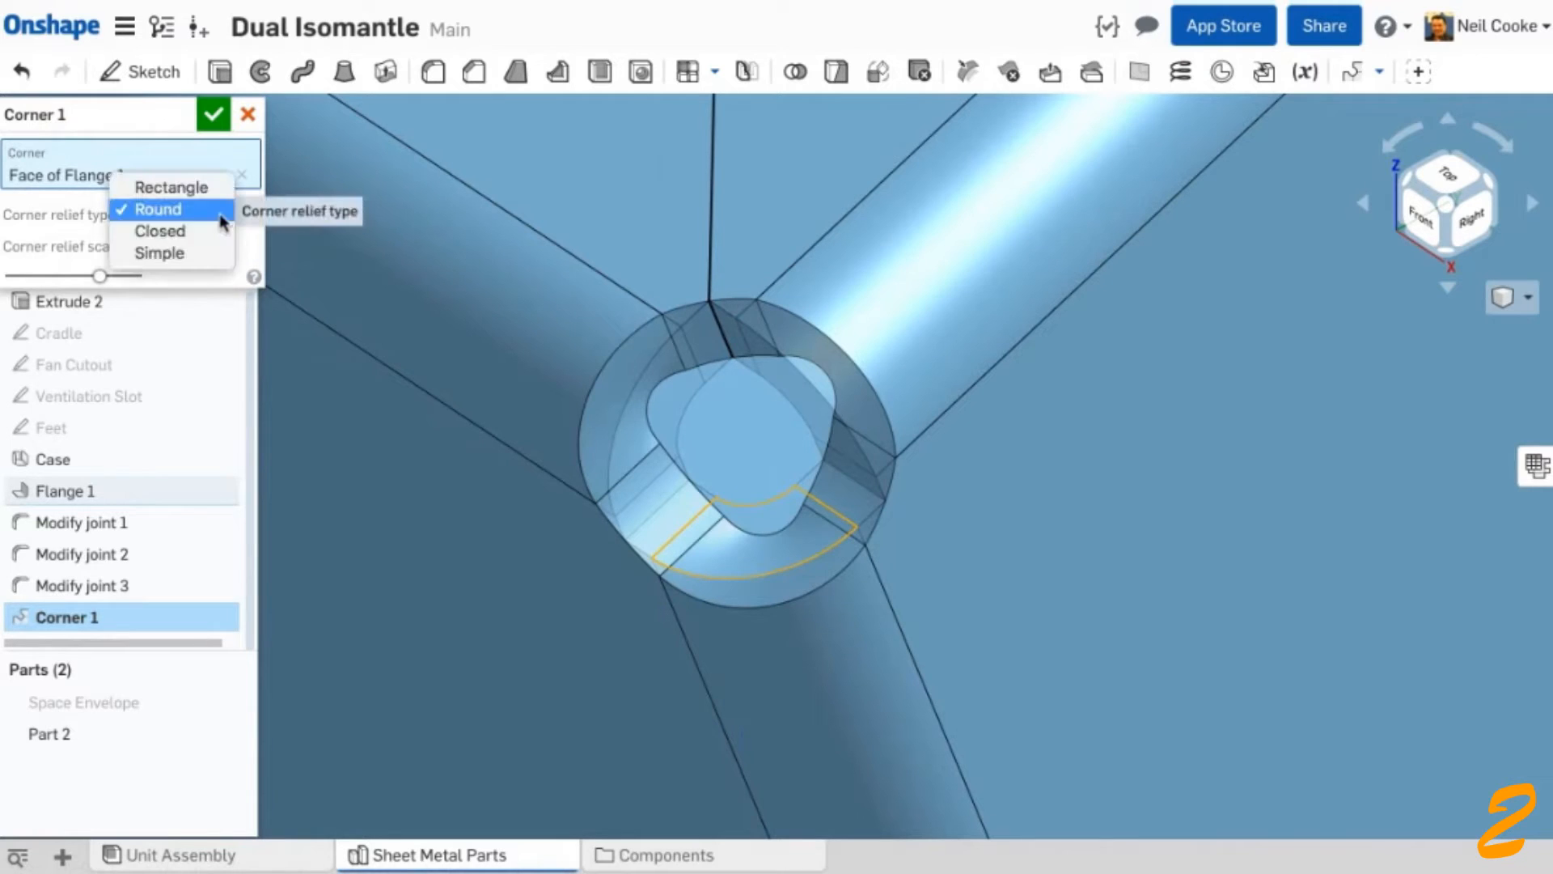
pyautogui.click(211, 252)
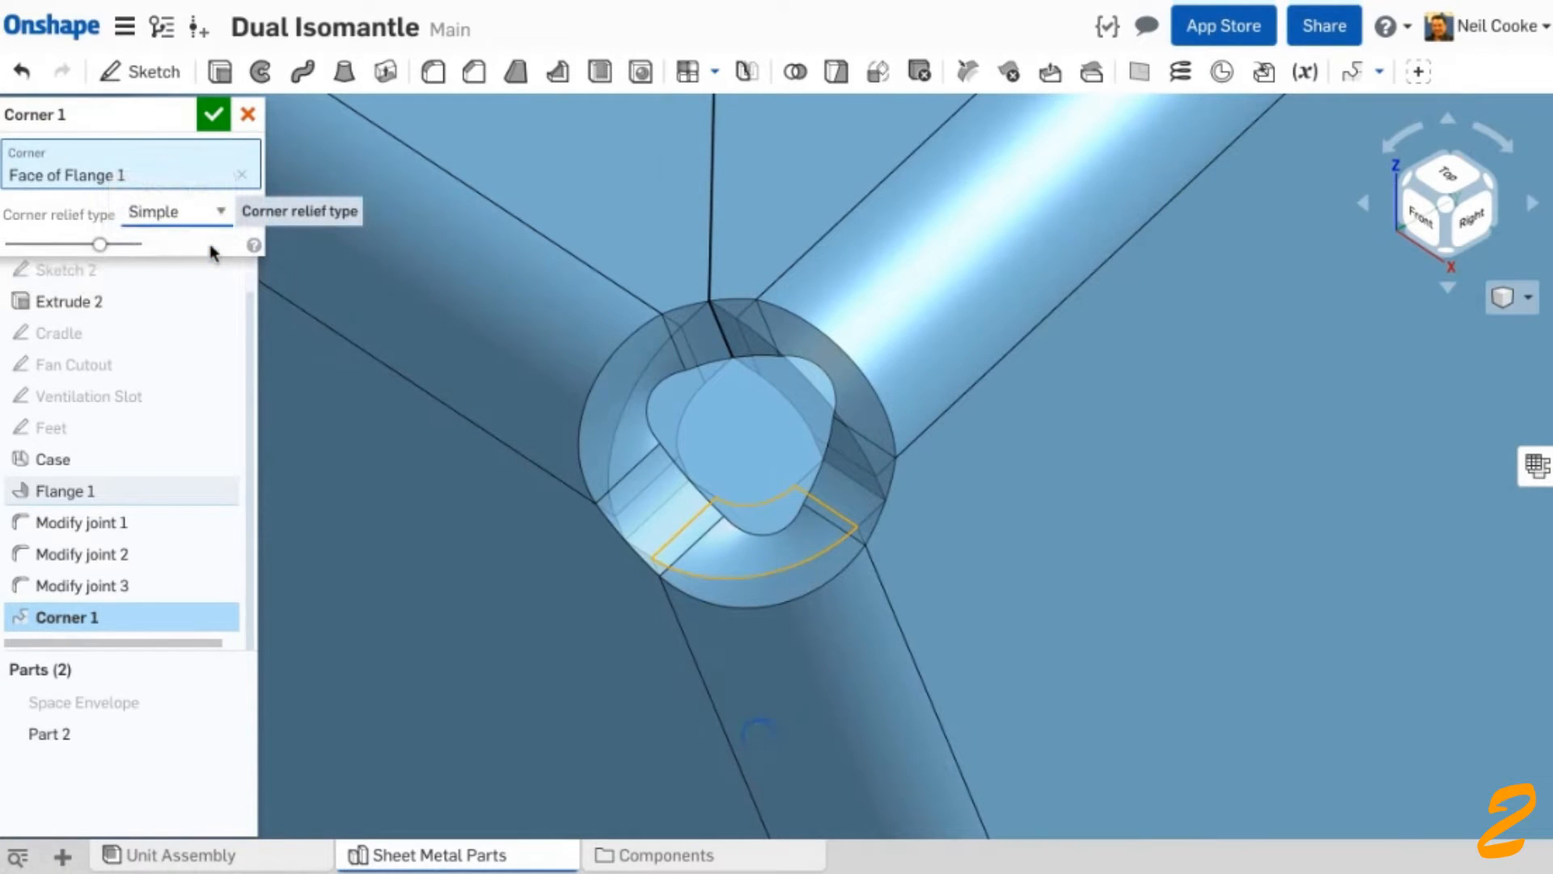
pyautogui.scroll(-8, 575, 495)
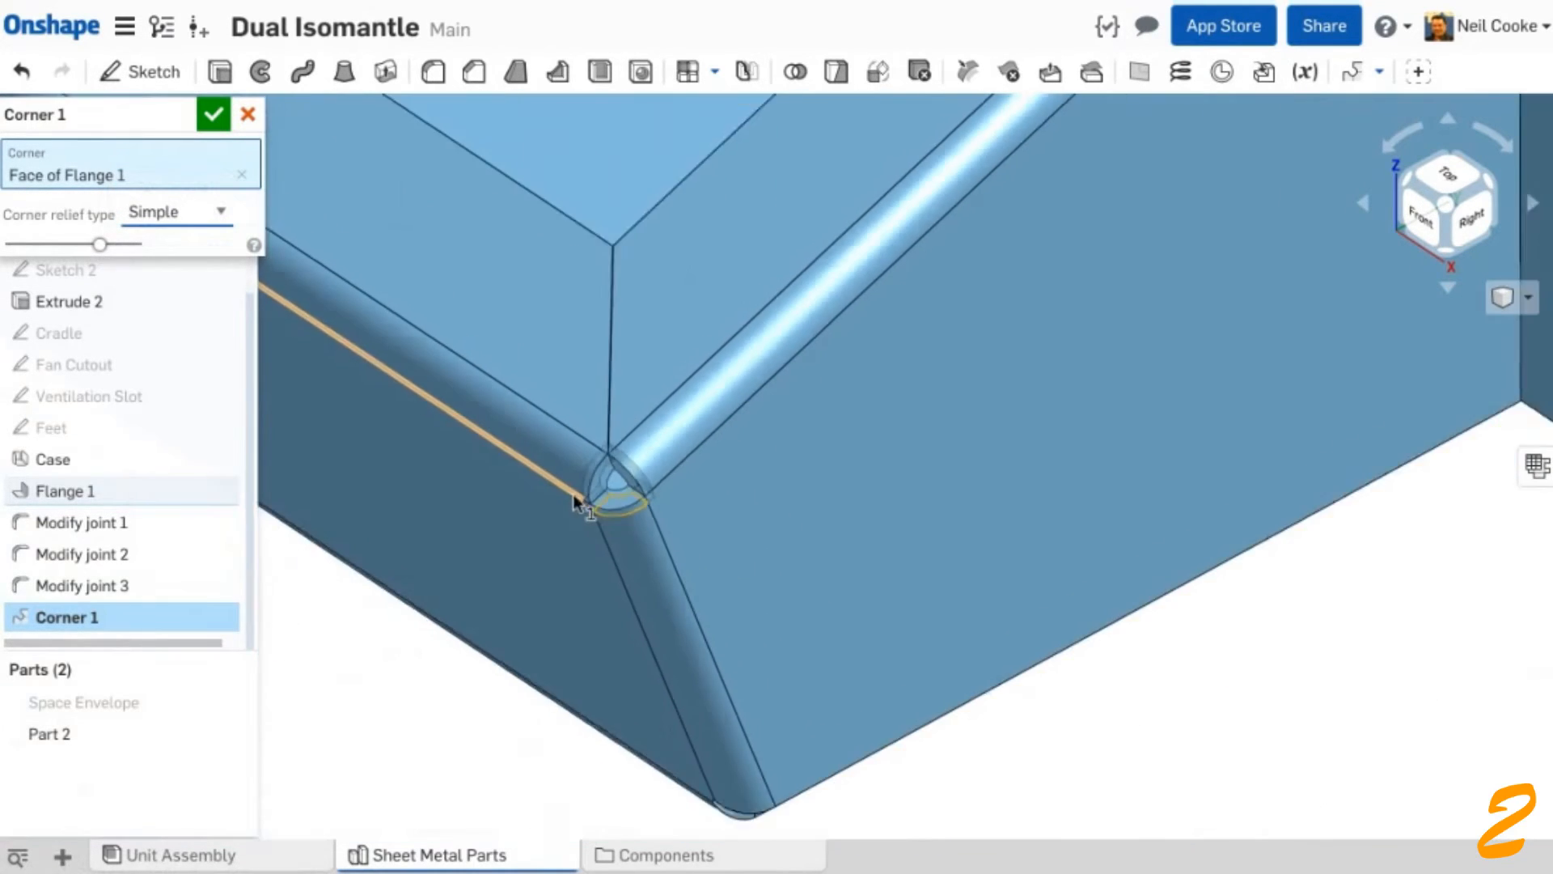
pyautogui.moveTo(605, 500); pyautogui.dragTo(1452, 862, button='middle')
pyautogui.scroll(3, 479, 351)
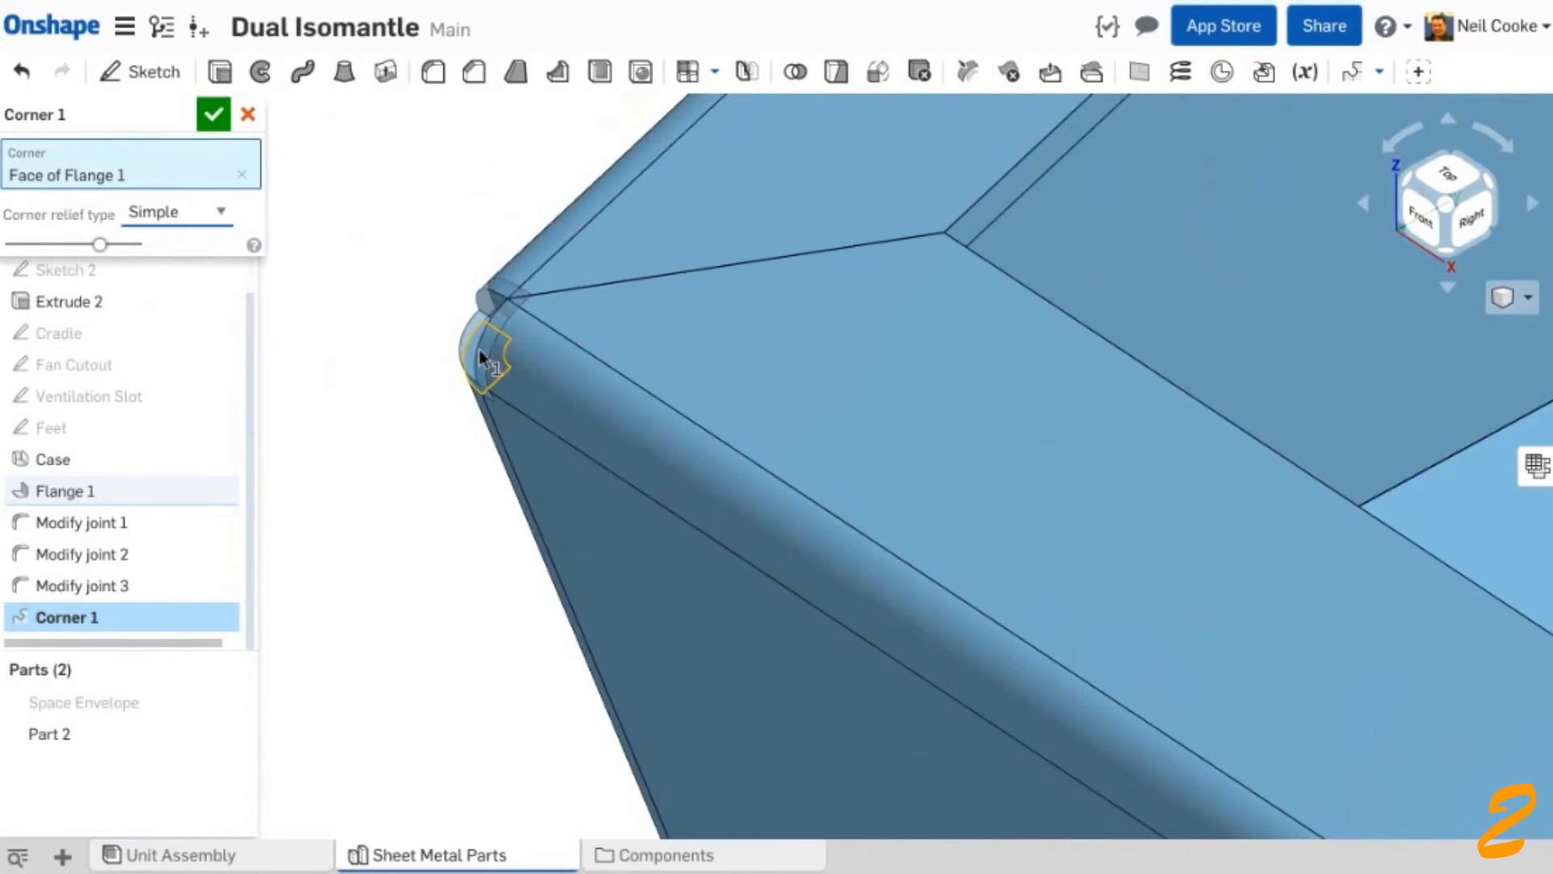
pyautogui.scroll(-8, 478, 350)
pyautogui.moveTo(930, 361); pyautogui.dragTo(761, 423, button='middle')
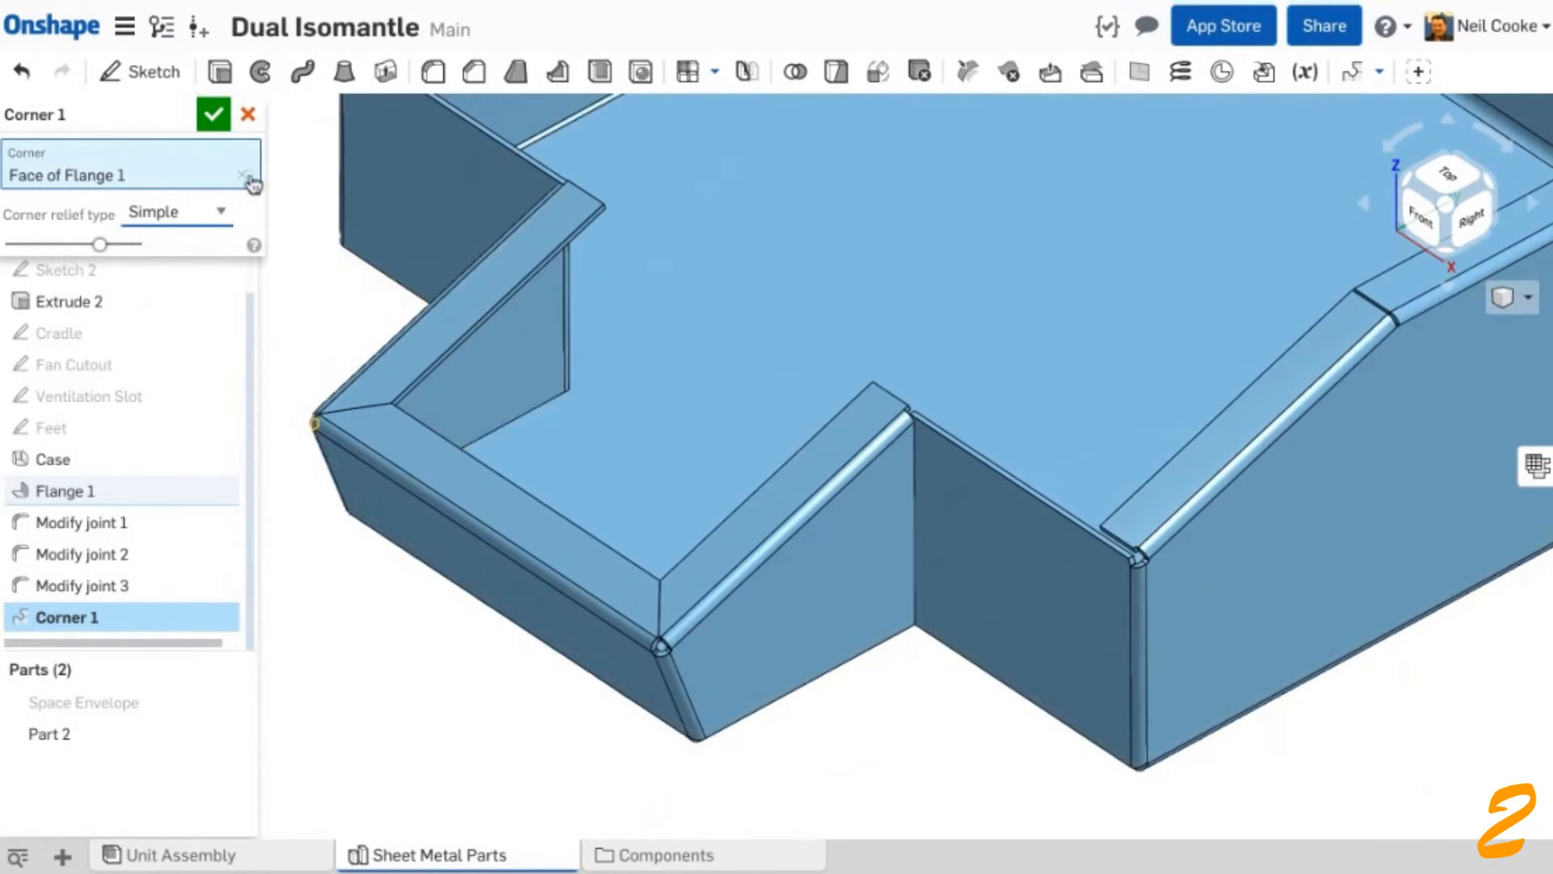
pyautogui.click(214, 114)
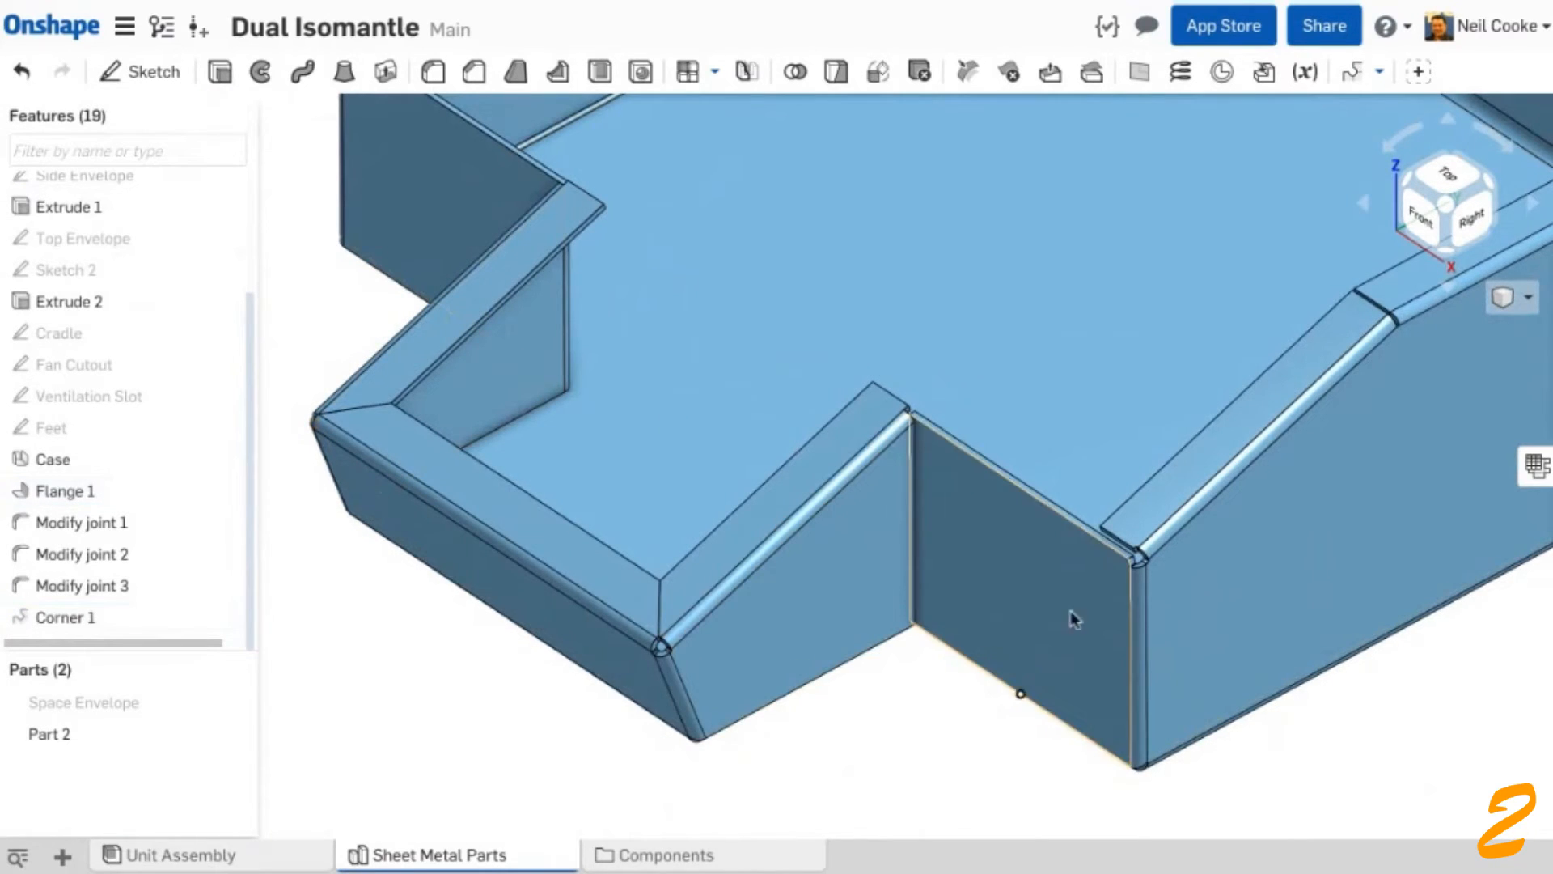
# - Make an edge joint between the sloped flange's front edge and the outer top edge of the right notch wall
pyautogui.scroll(6, 1116, 524)
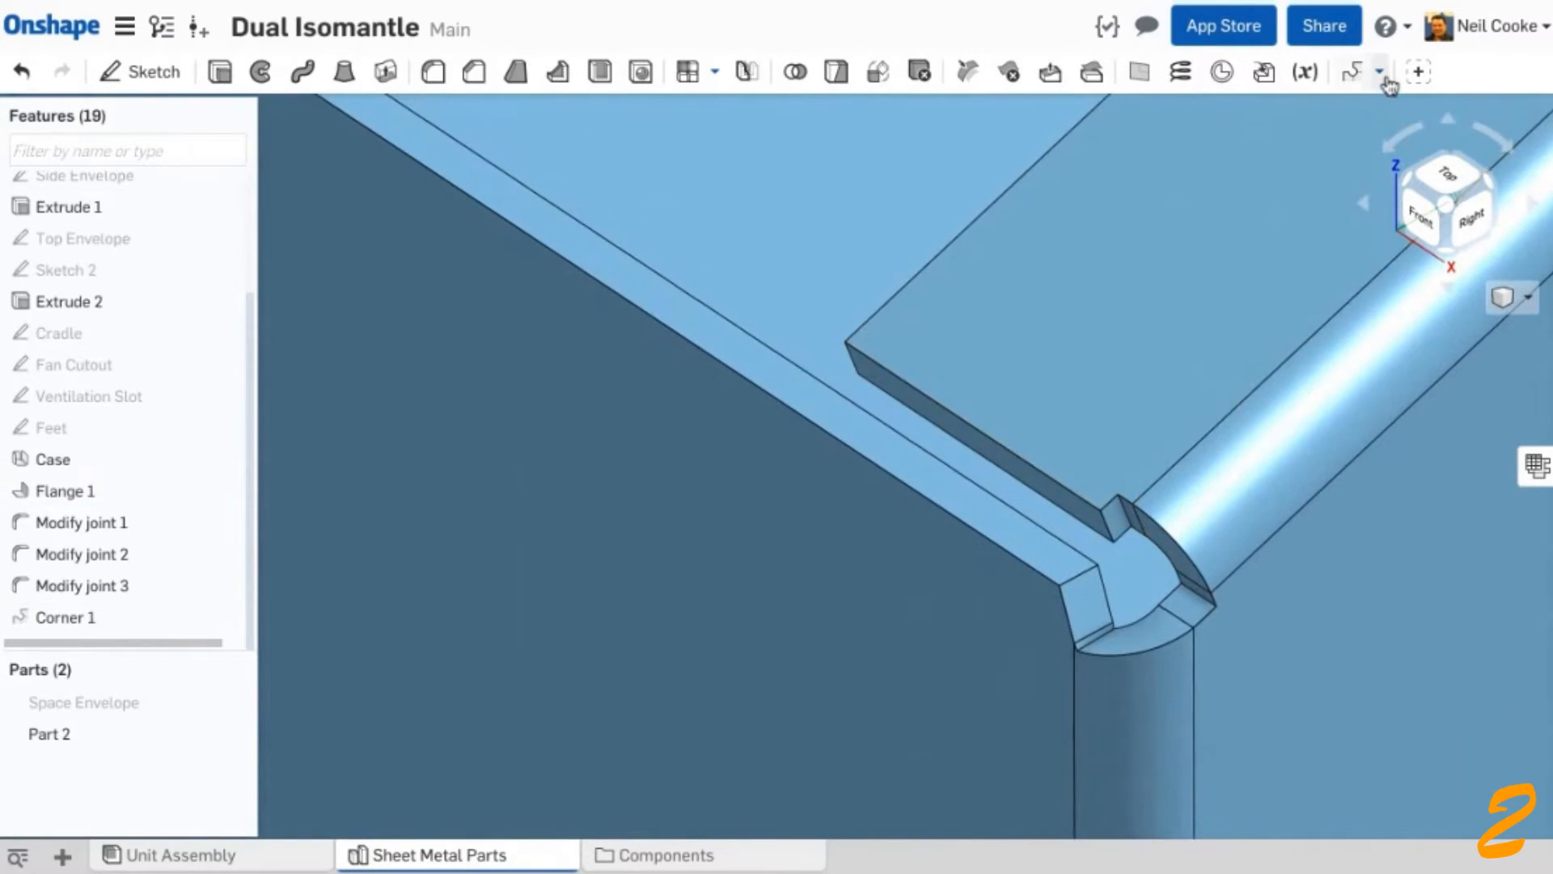
pyautogui.click(1380, 72)
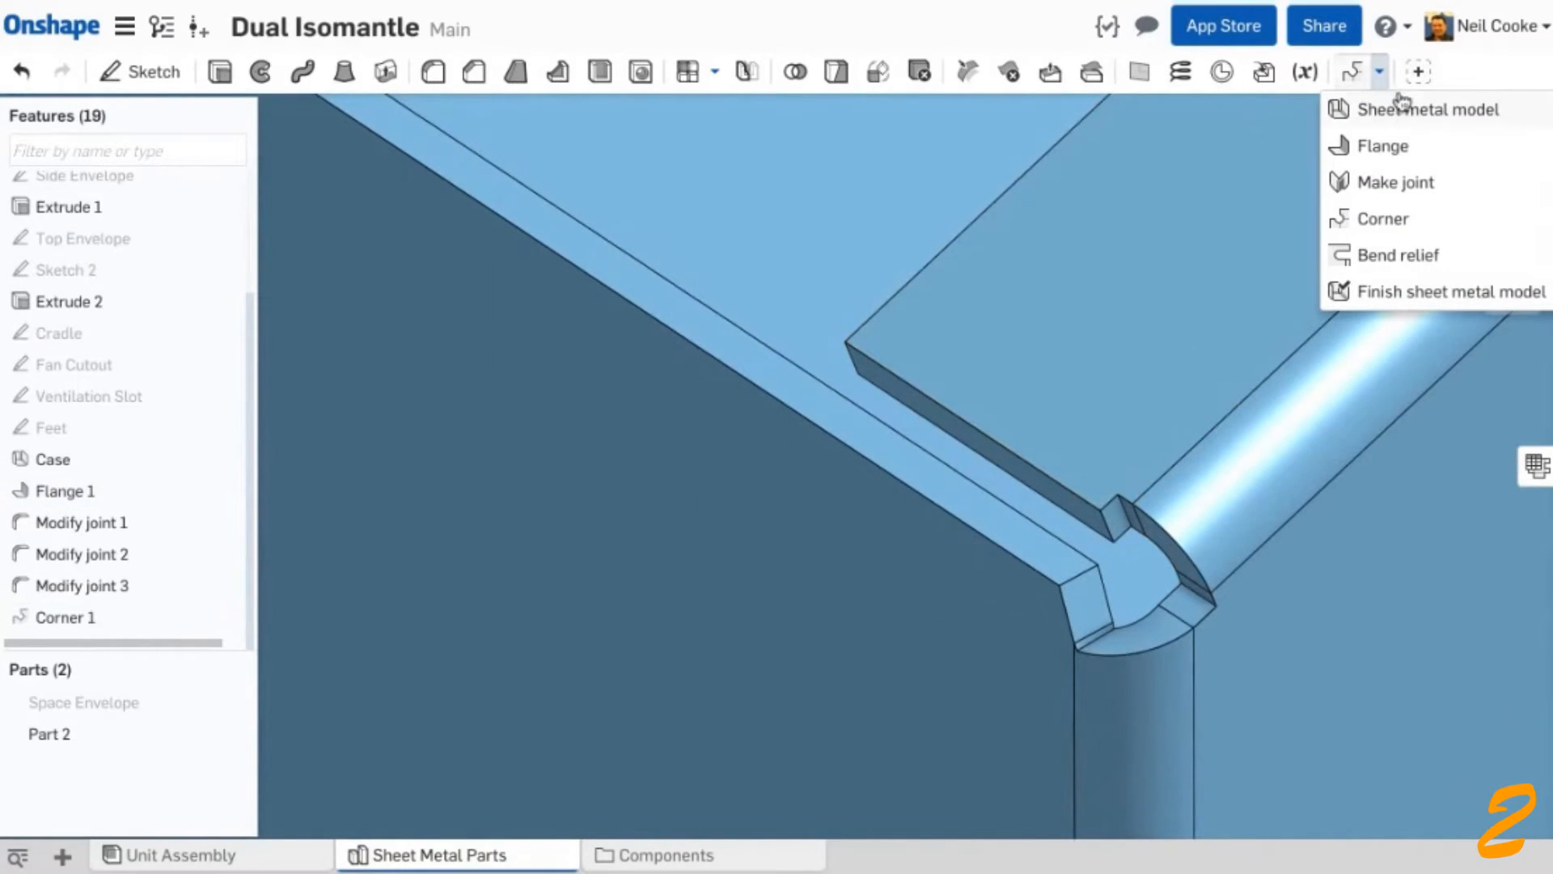
pyautogui.click(1470, 187)
pyautogui.click(964, 491)
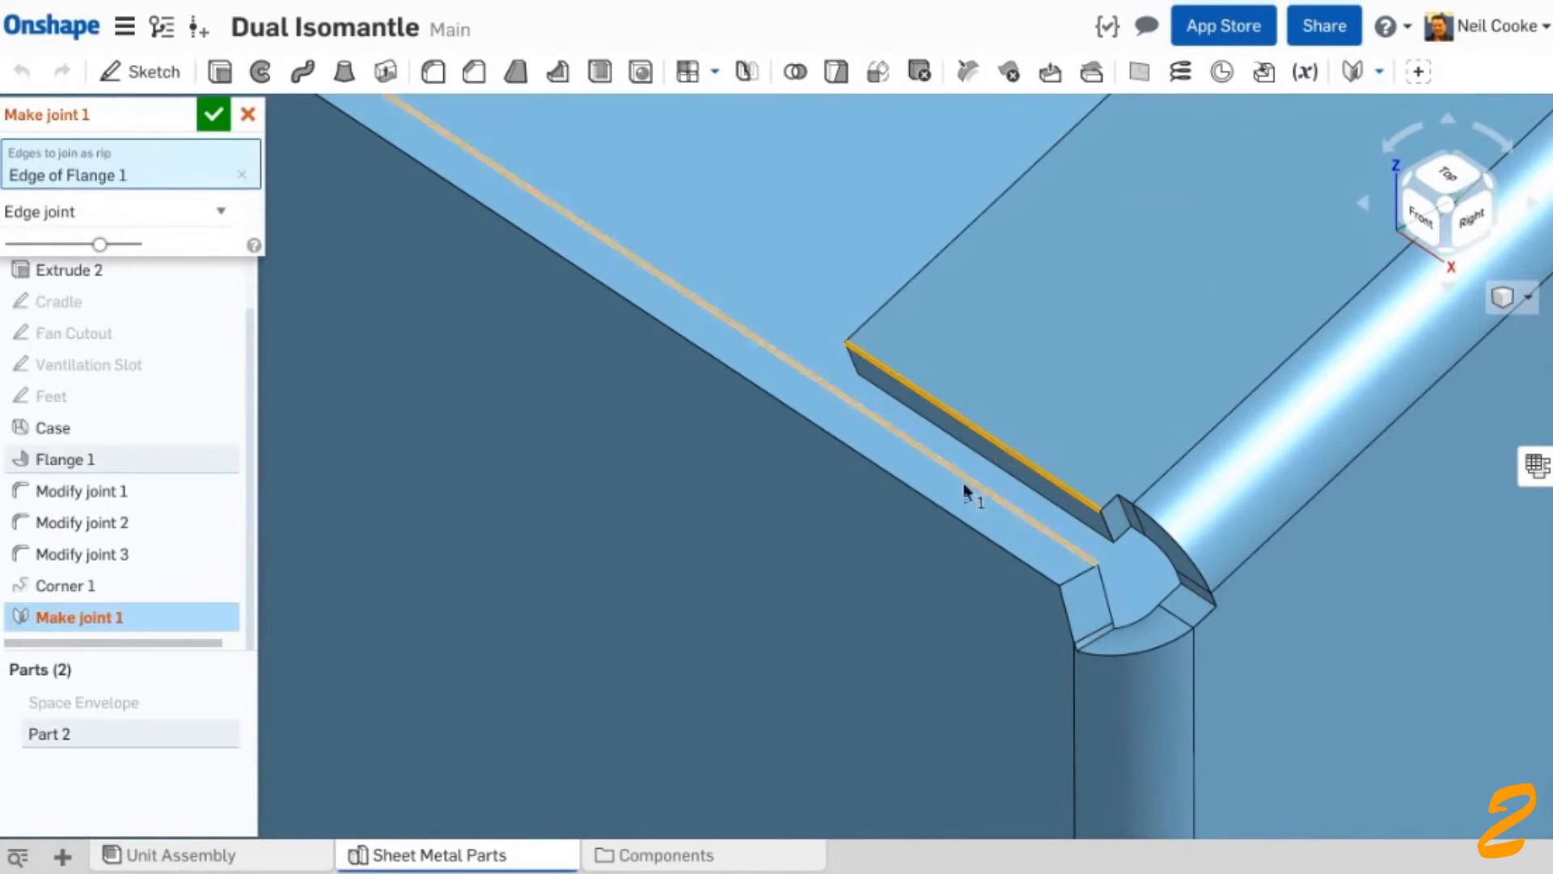
pyautogui.click(942, 508)
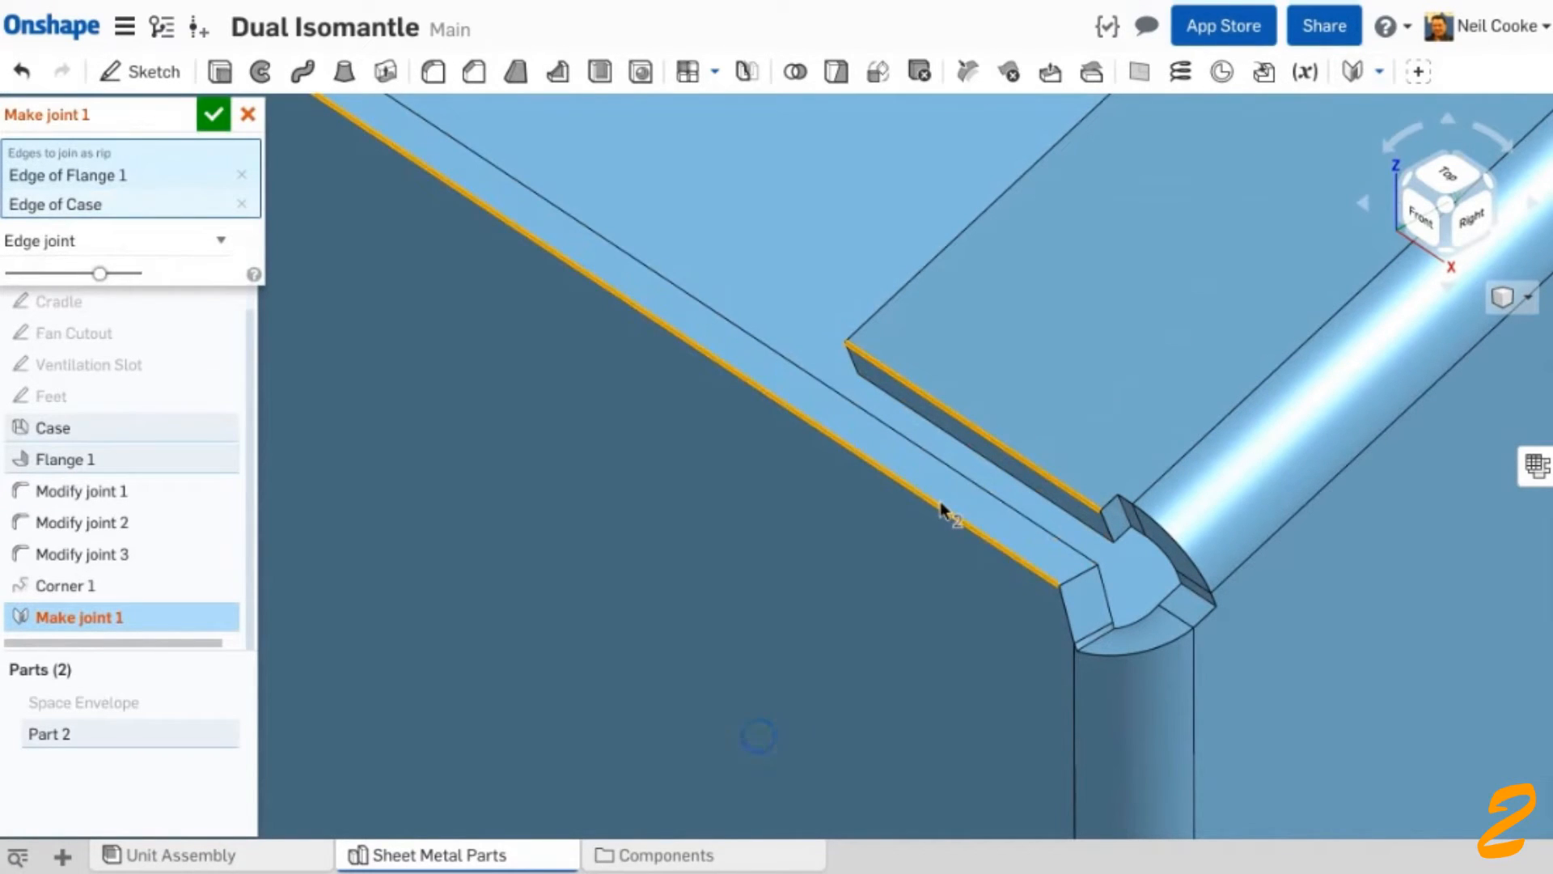
pyautogui.click(213, 116)
# - Make a matching edge joint between the left sloped flange's front edge and the outer top edge of the left notch wall
pyautogui.scroll(-8, 603, 433)
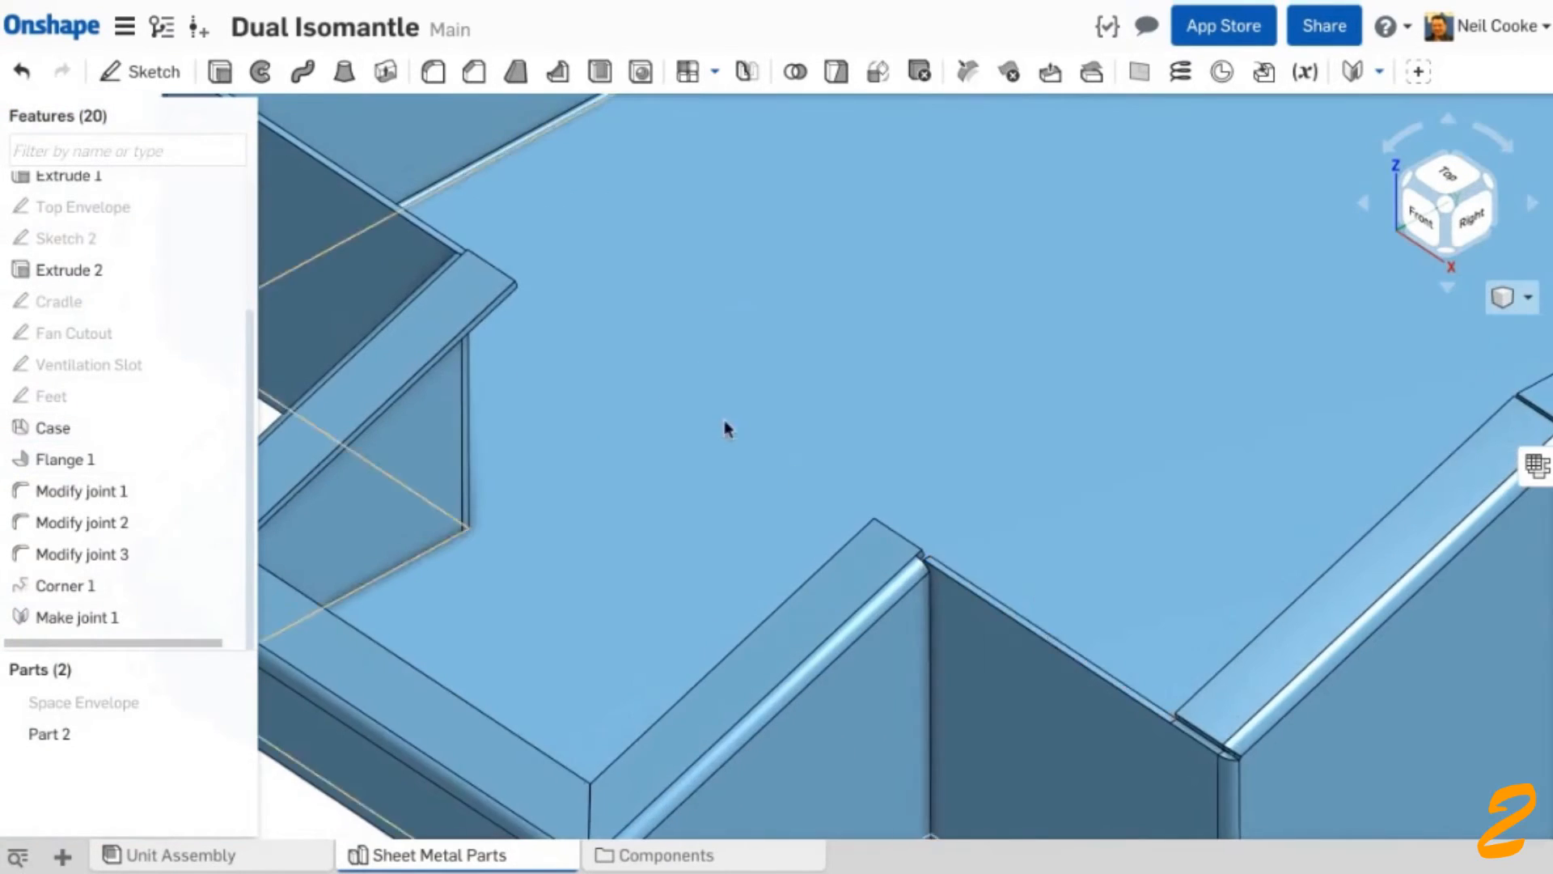
pyautogui.moveTo(724, 421); pyautogui.dragTo(1079, 628, button='middle')
pyautogui.scroll(8, 587, 315)
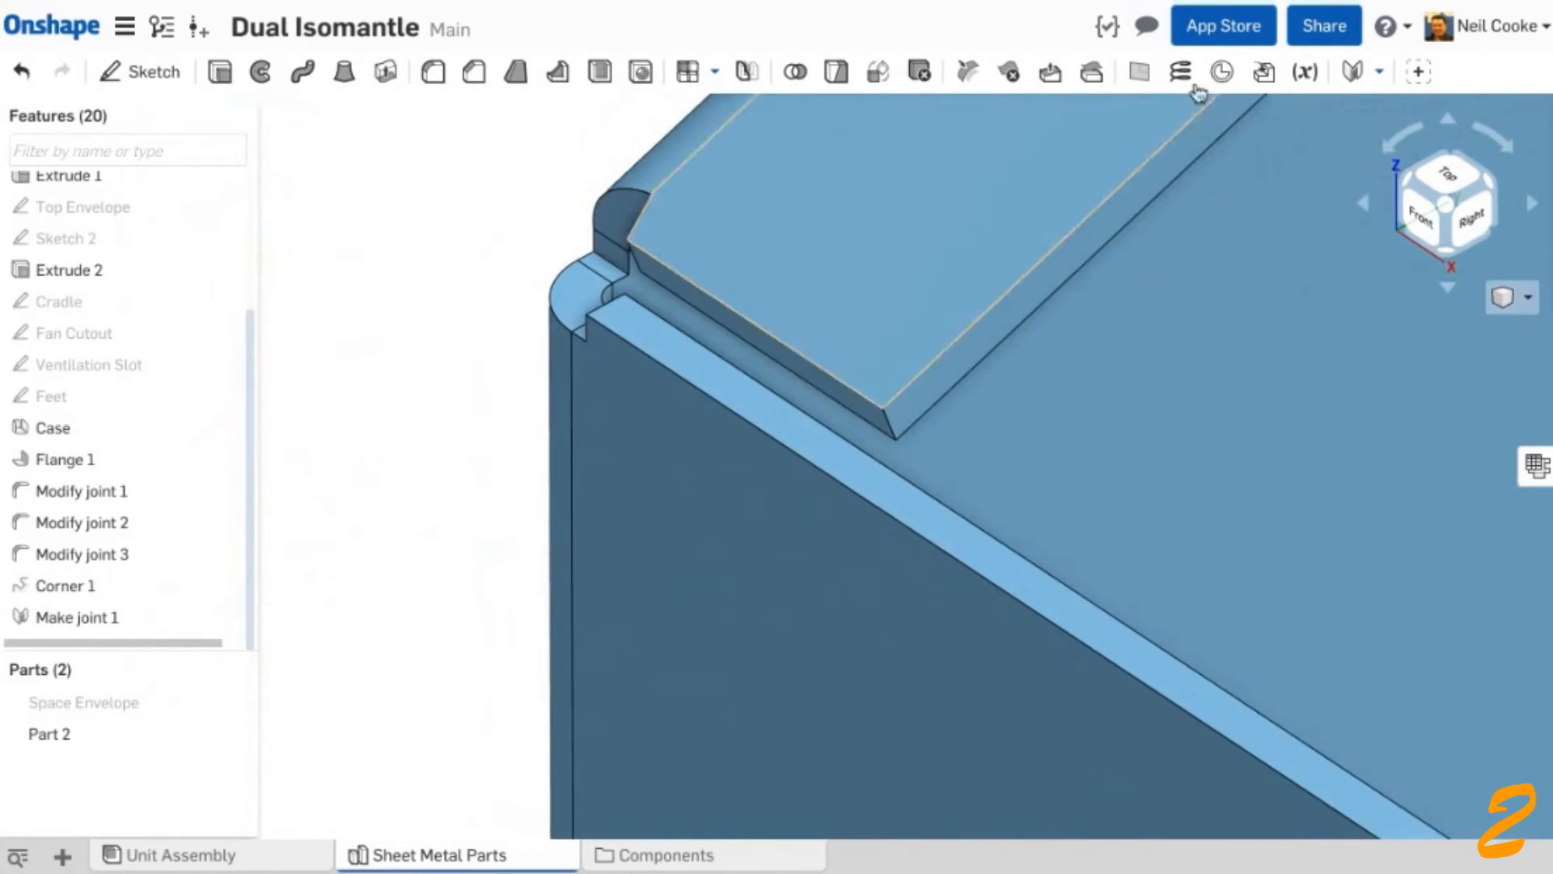
pyautogui.click(1352, 71)
pyautogui.click(776, 341)
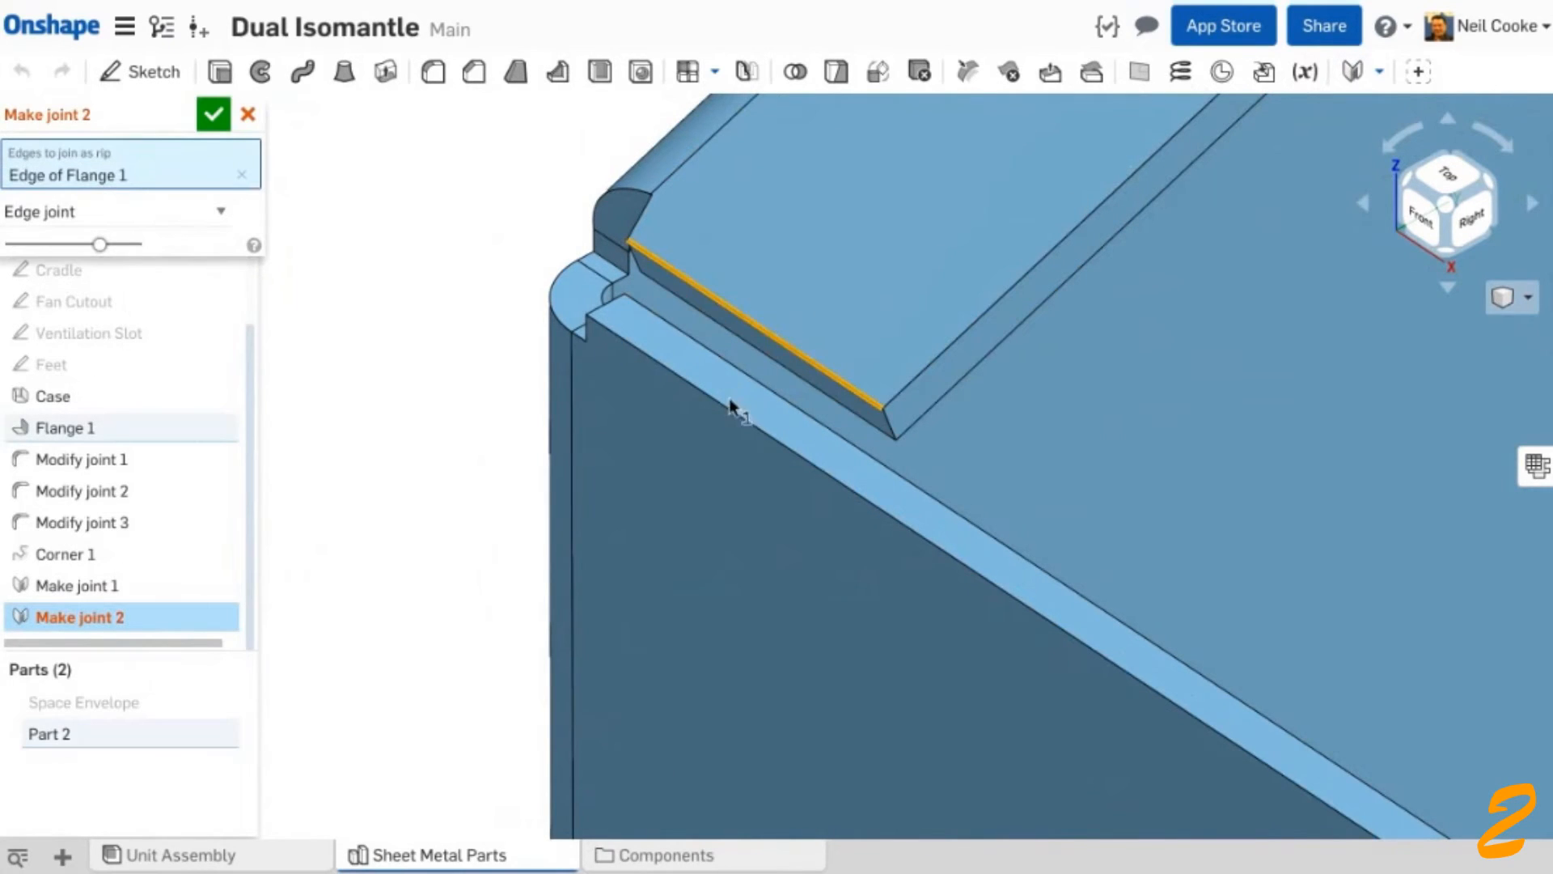
pyautogui.click(727, 410)
pyautogui.click(213, 114)
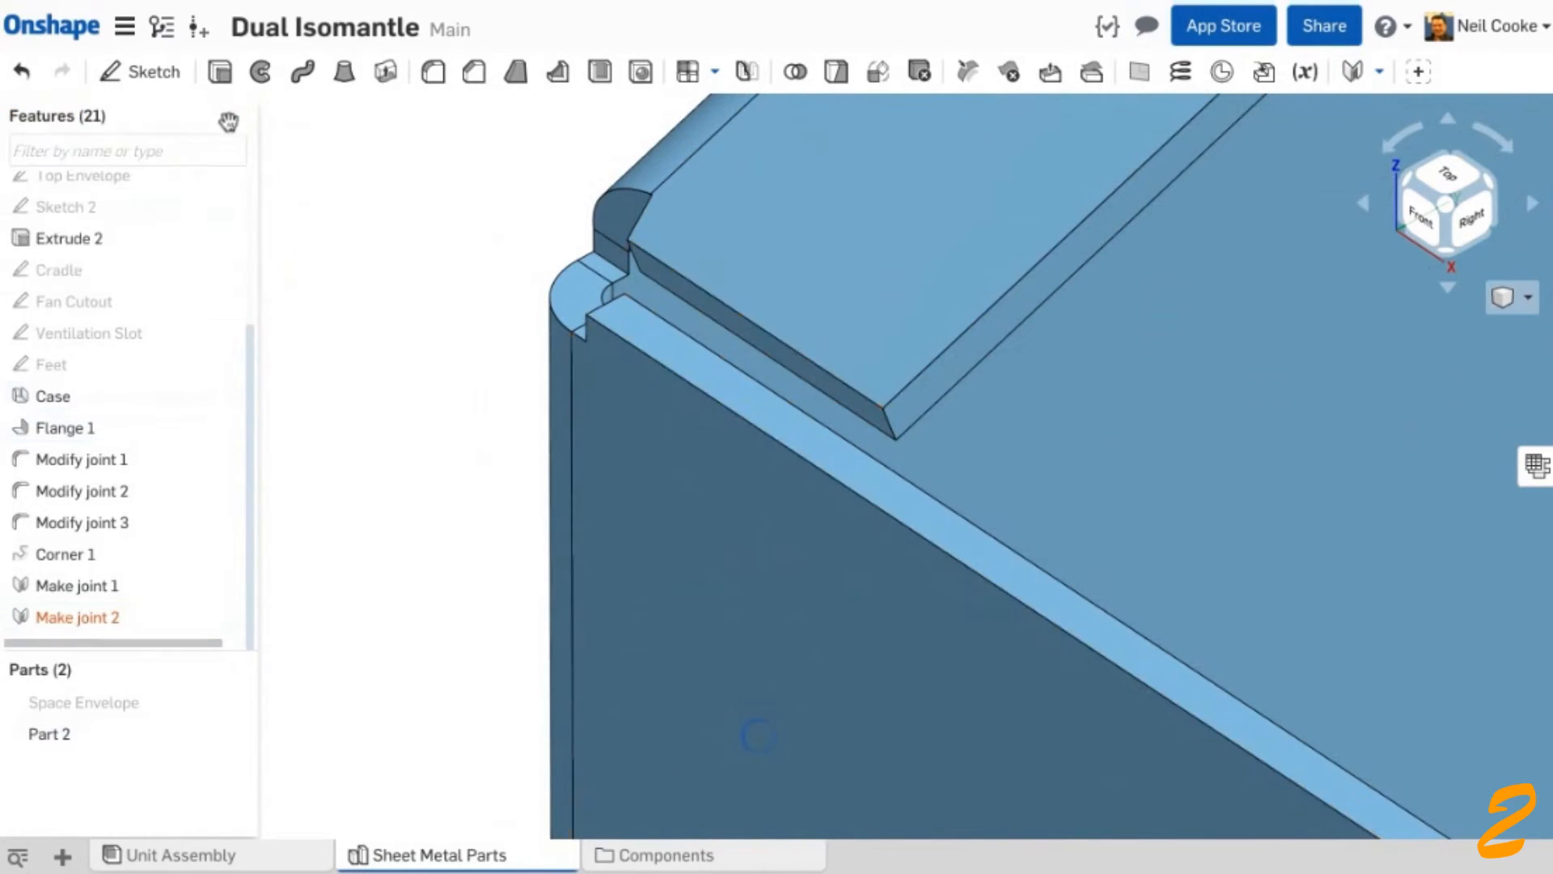
# - Start a new sheet metal model named Cover and set it to the Thicken method
pyautogui.scroll(-10, 387, 272)
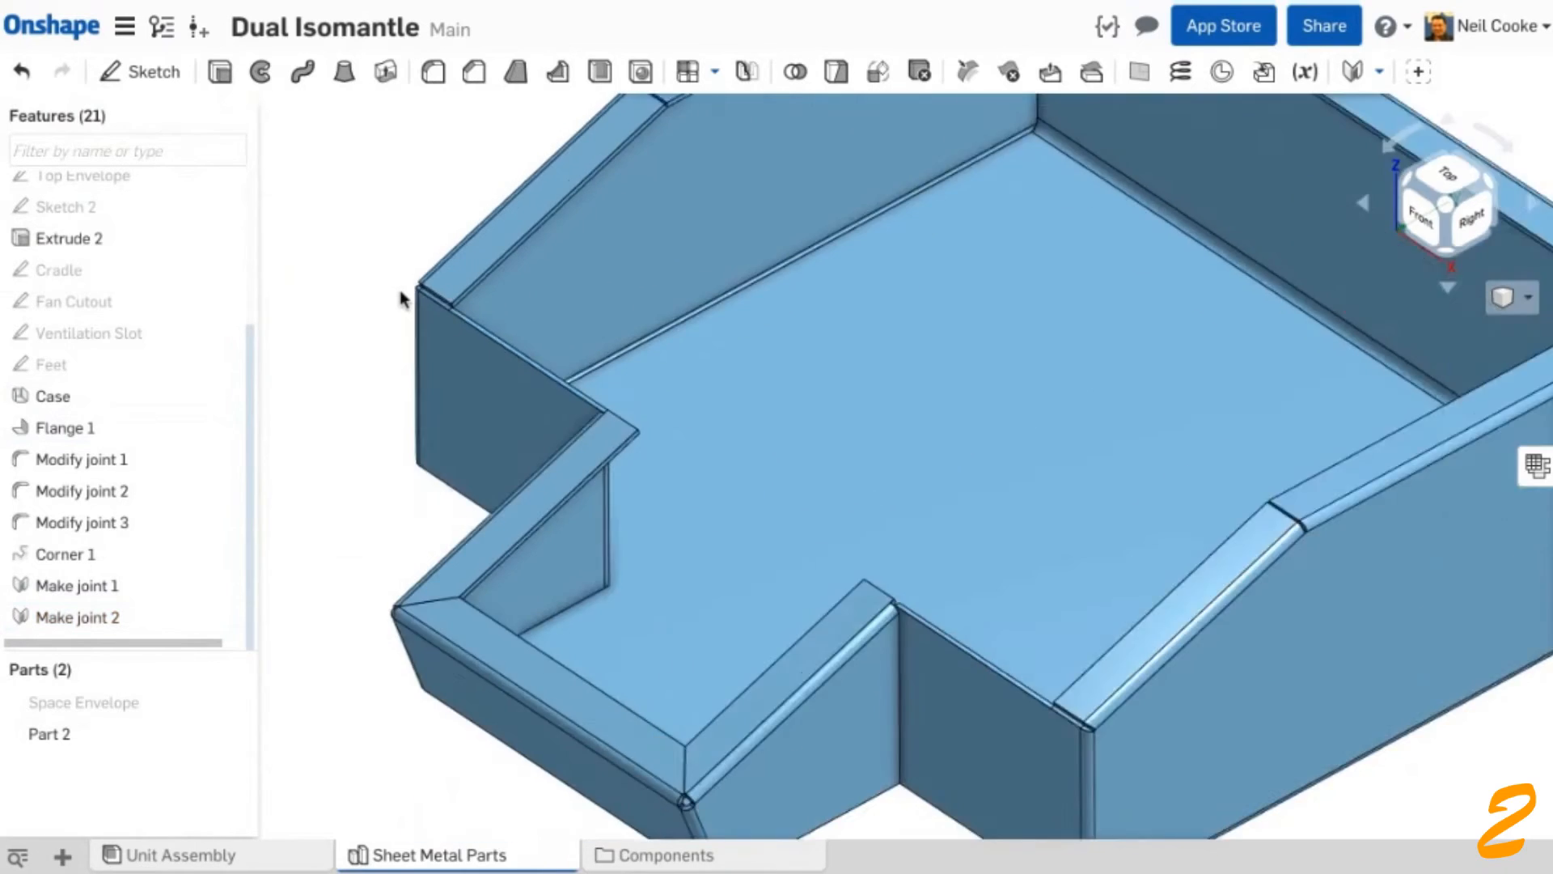
pyautogui.moveTo(399, 292); pyautogui.dragTo(403, 380, button='middle')
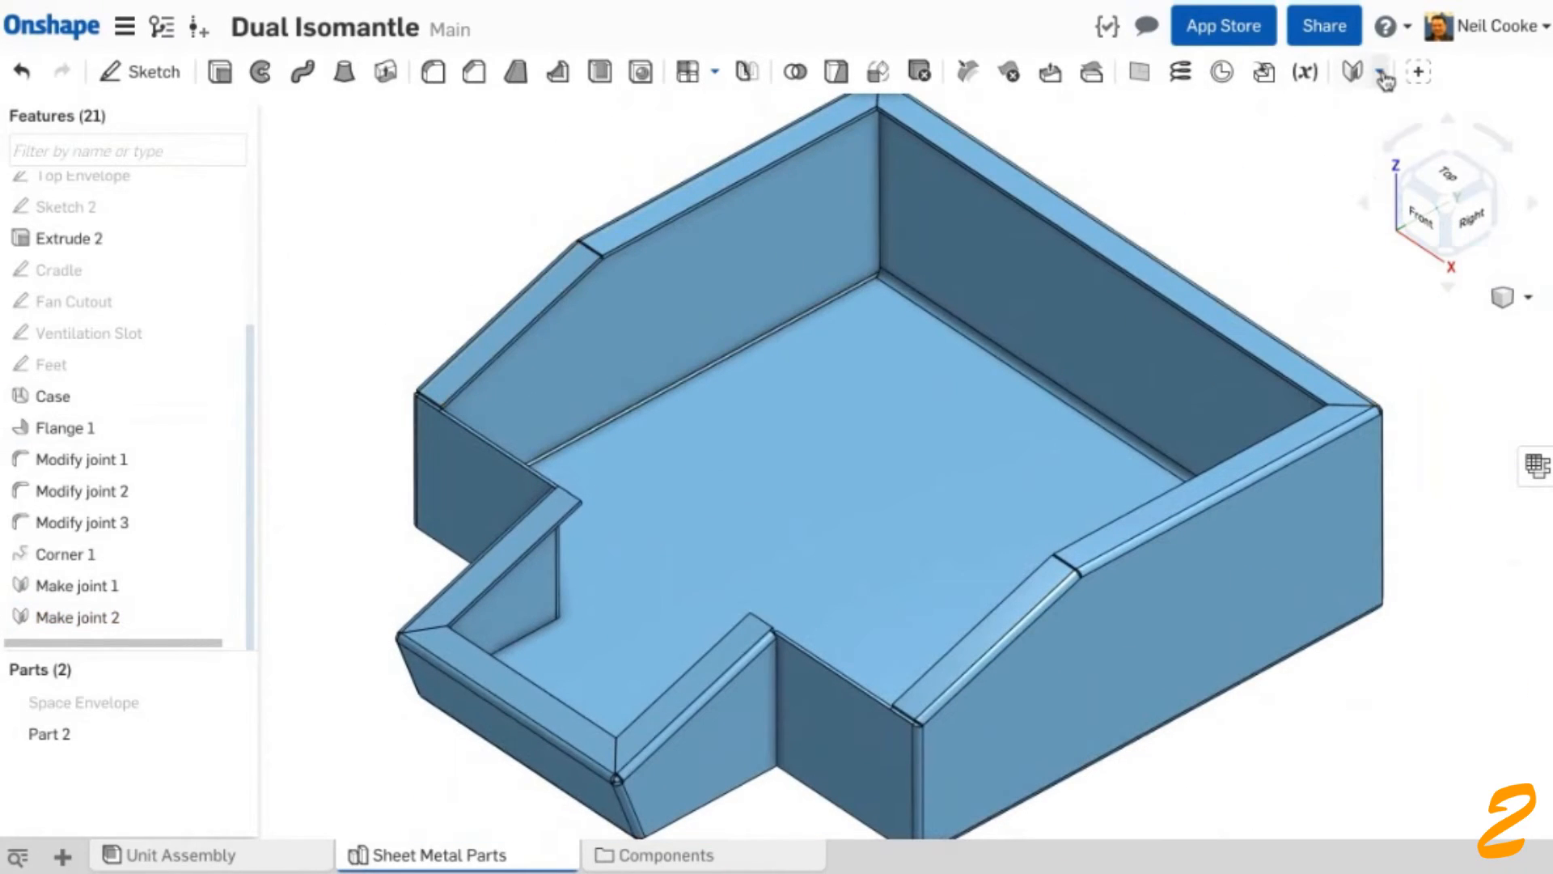
pyautogui.click(1381, 73)
pyautogui.click(1399, 110)
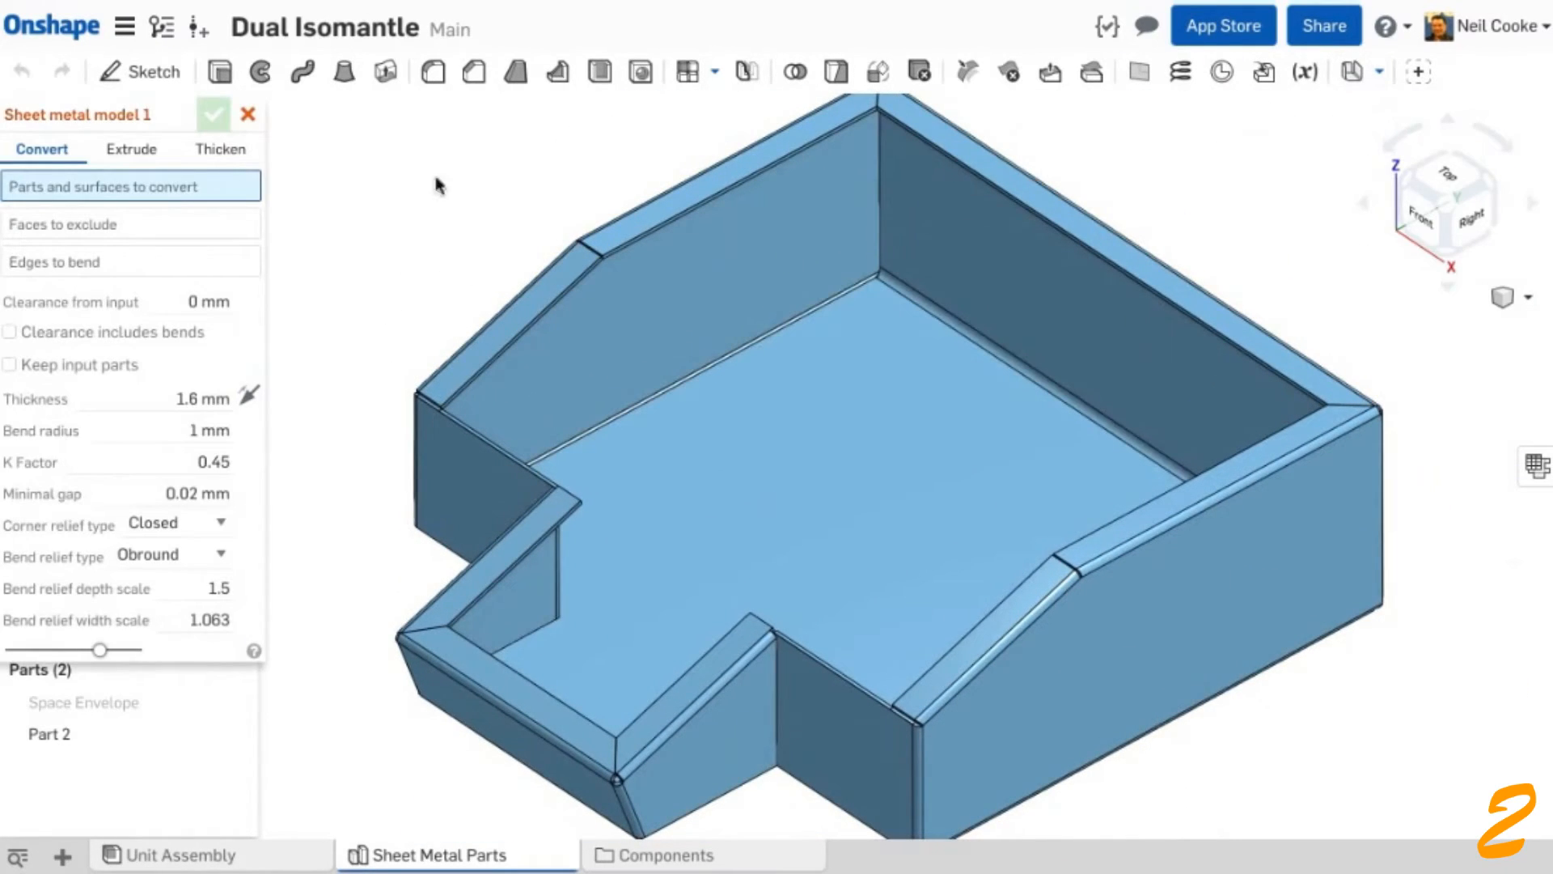
pyautogui.moveTo(121, 109); pyautogui.dragTo(382, 104)
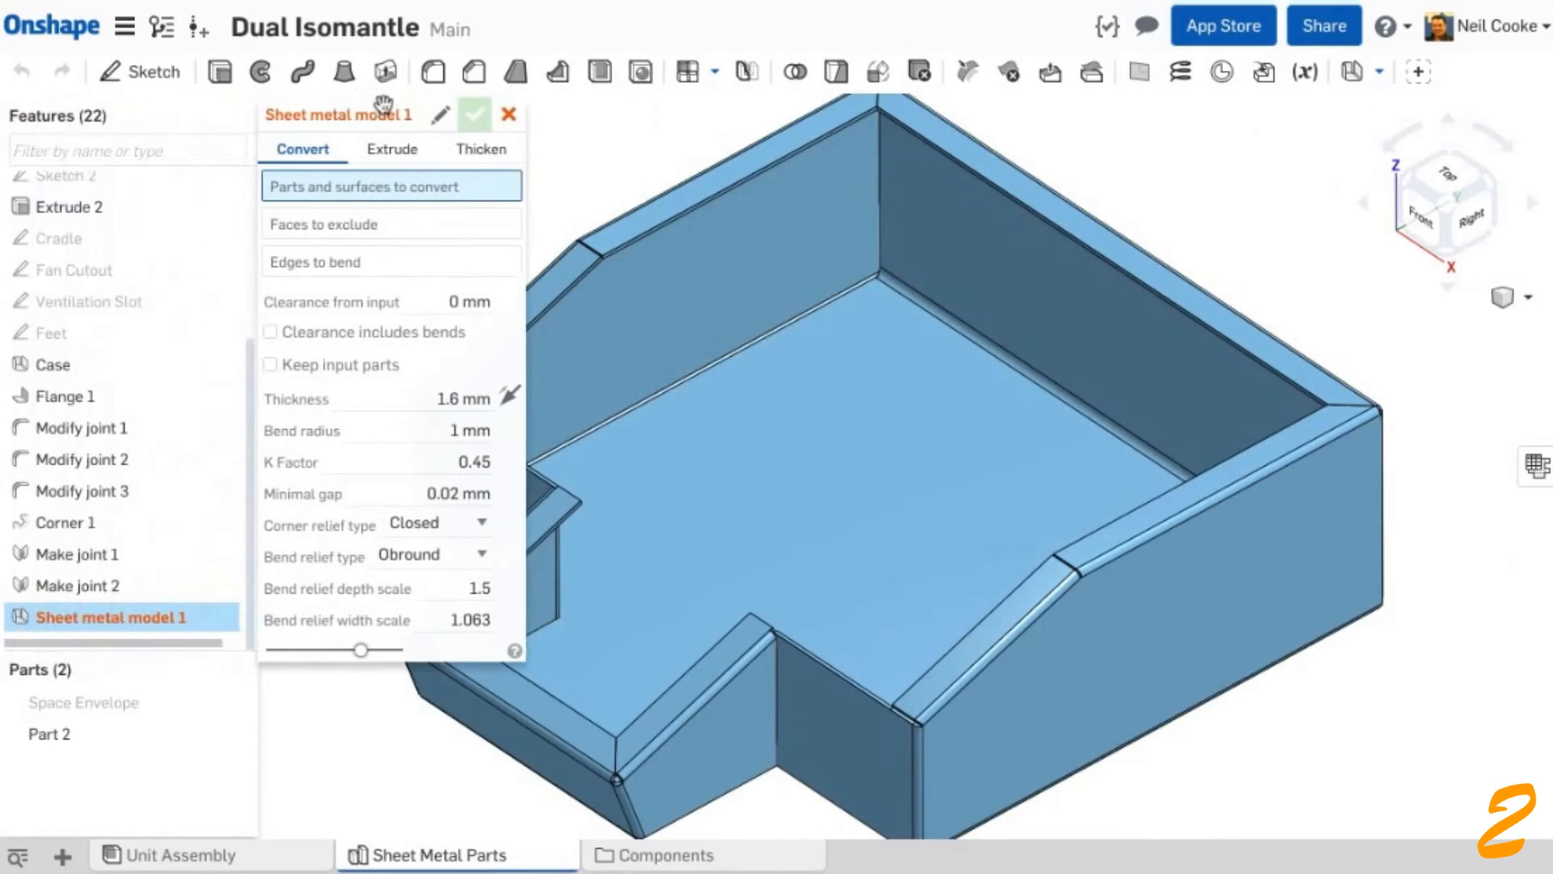
pyautogui.click(440, 114)
pyautogui.write('Cover')
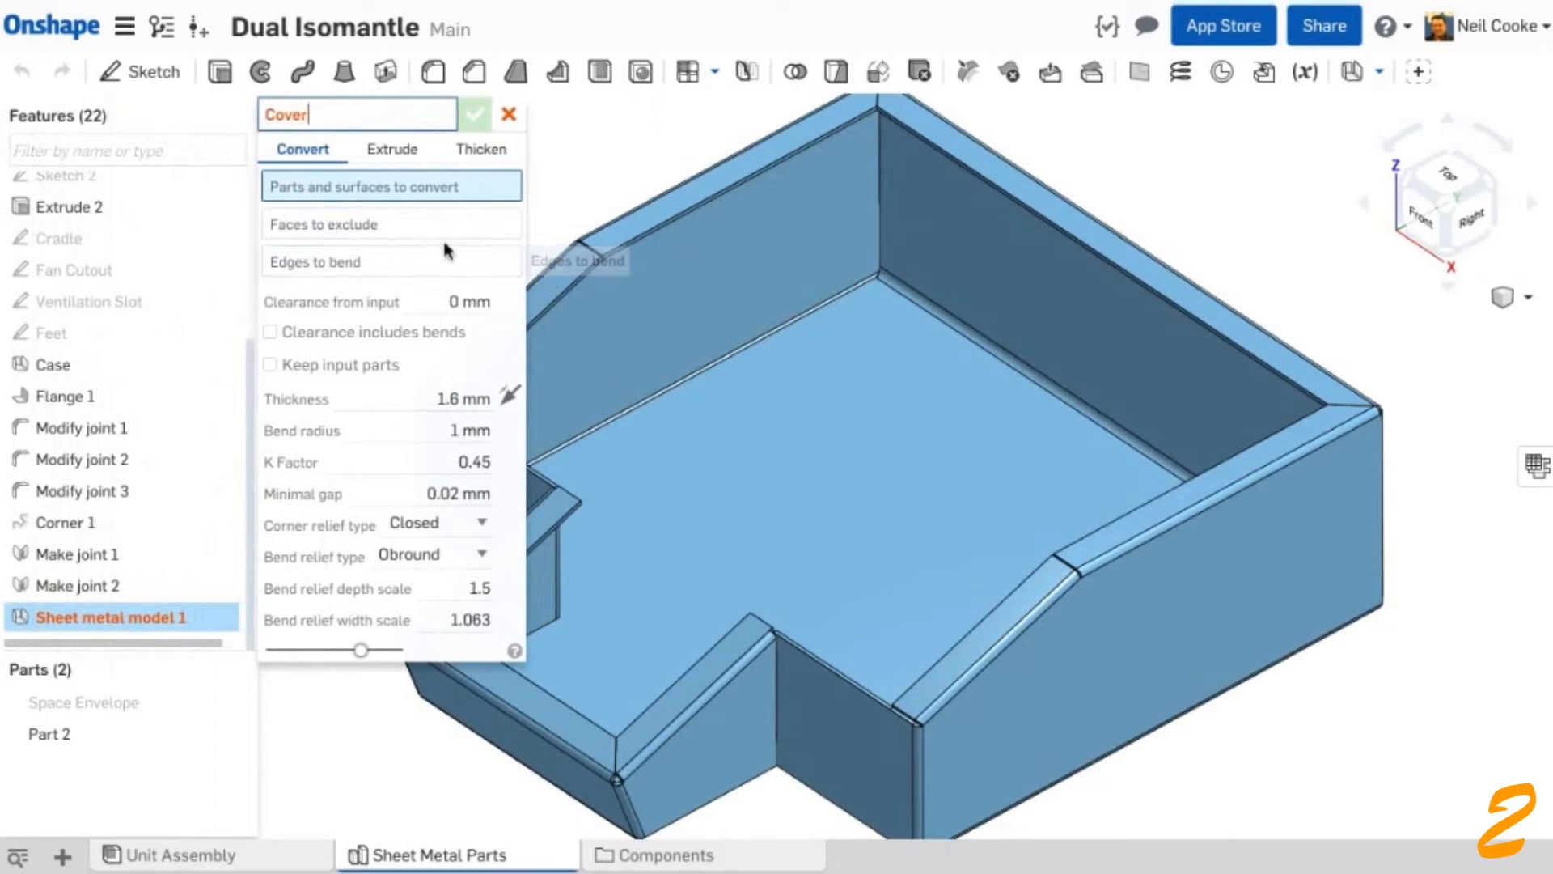
pyautogui.click(480, 154)
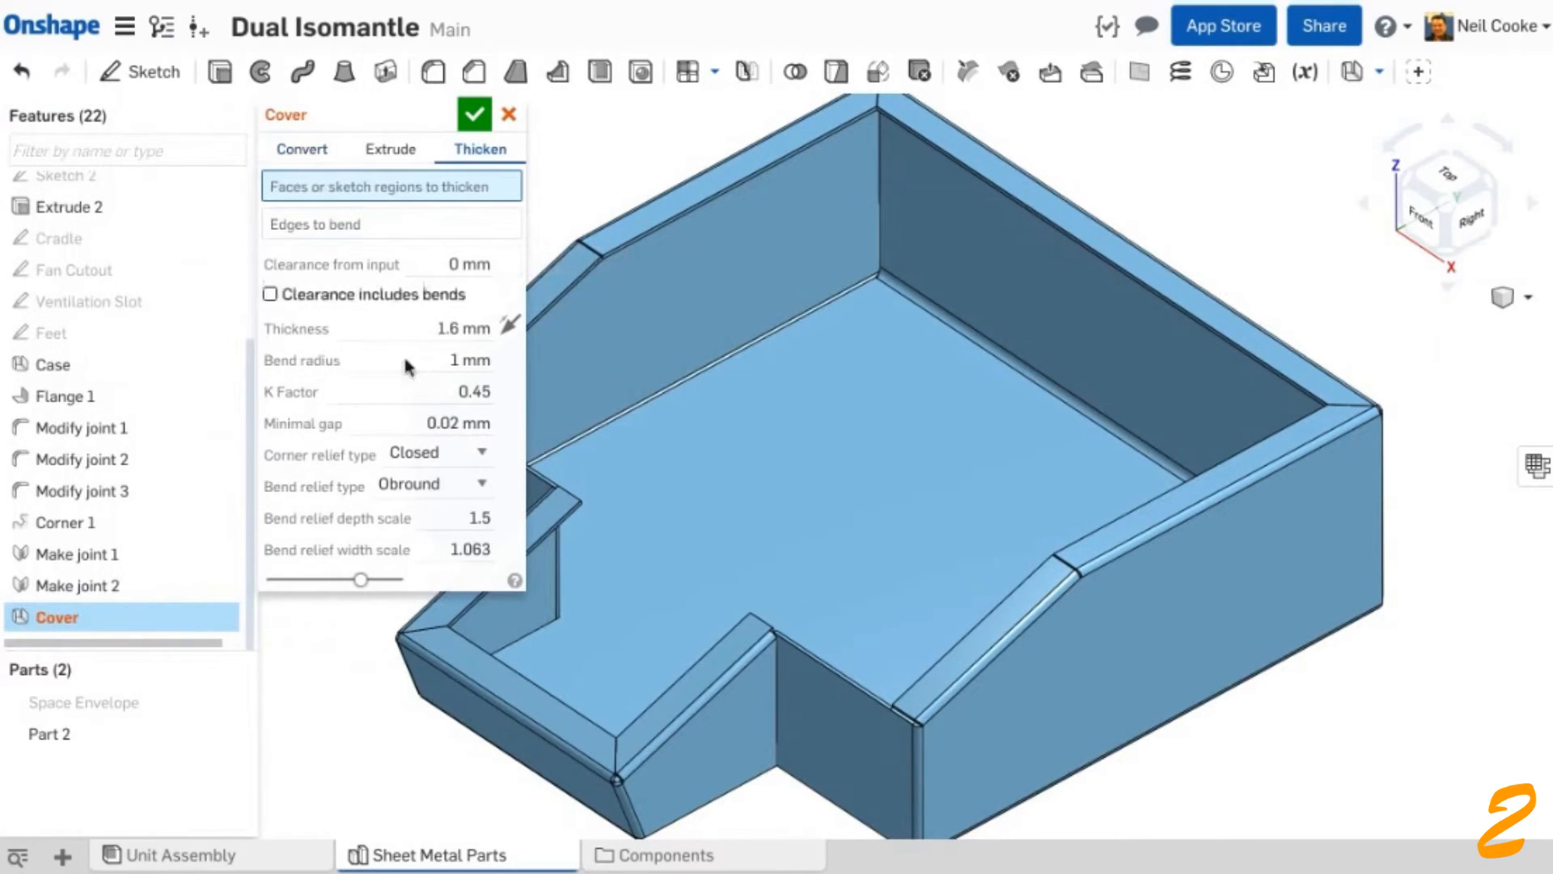
# - Show the Space Envelope part, thicken its sloped and flat top faces, and bend the edge between them
pyautogui.click(223, 701)
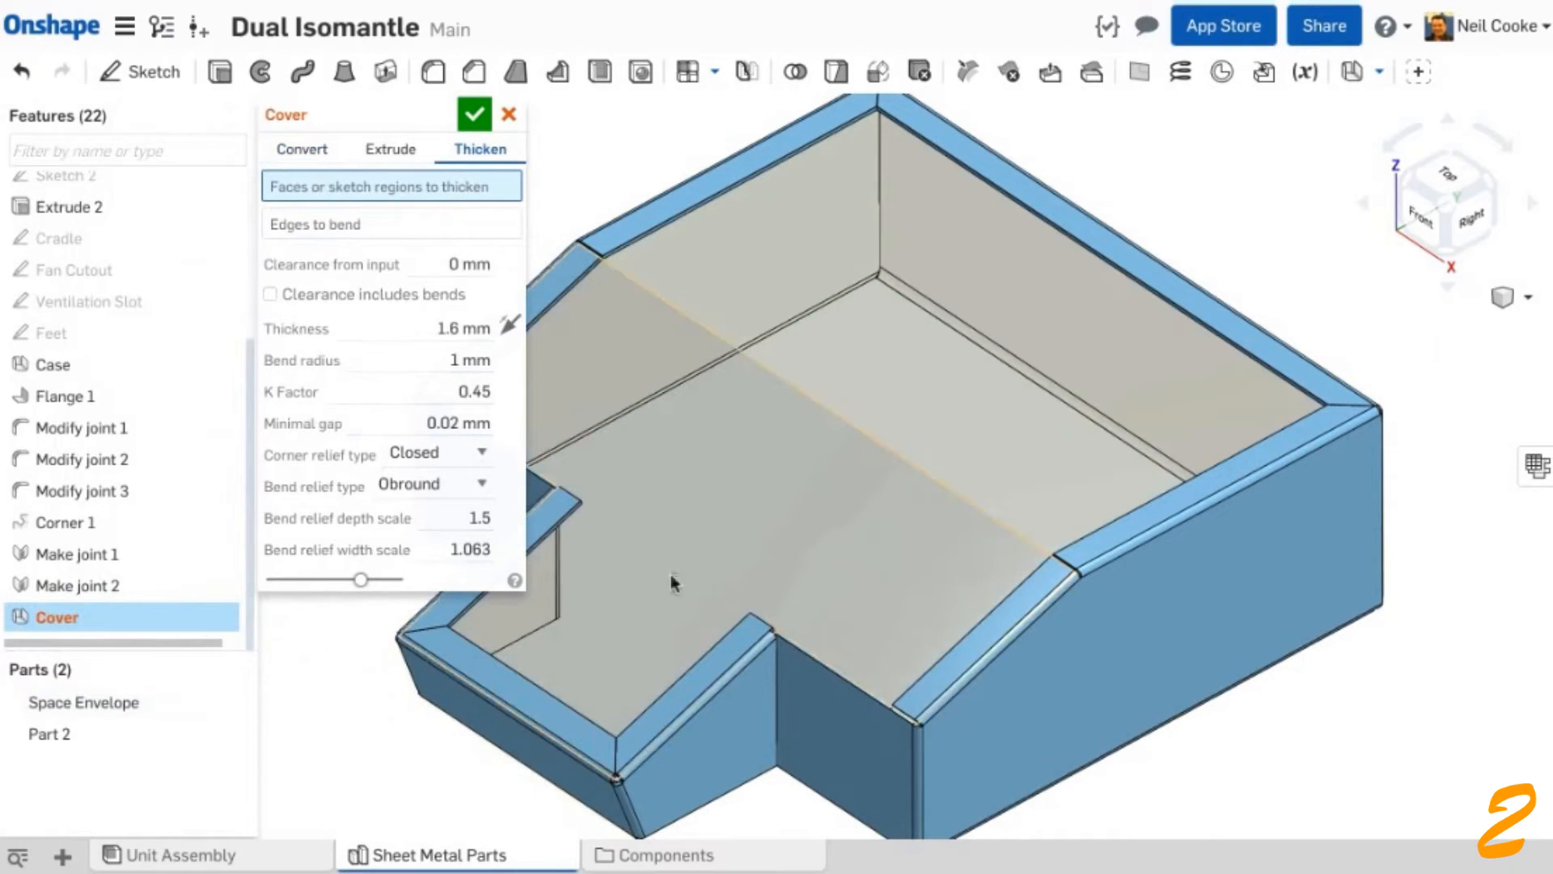
pyautogui.click(761, 489)
pyautogui.click(918, 419)
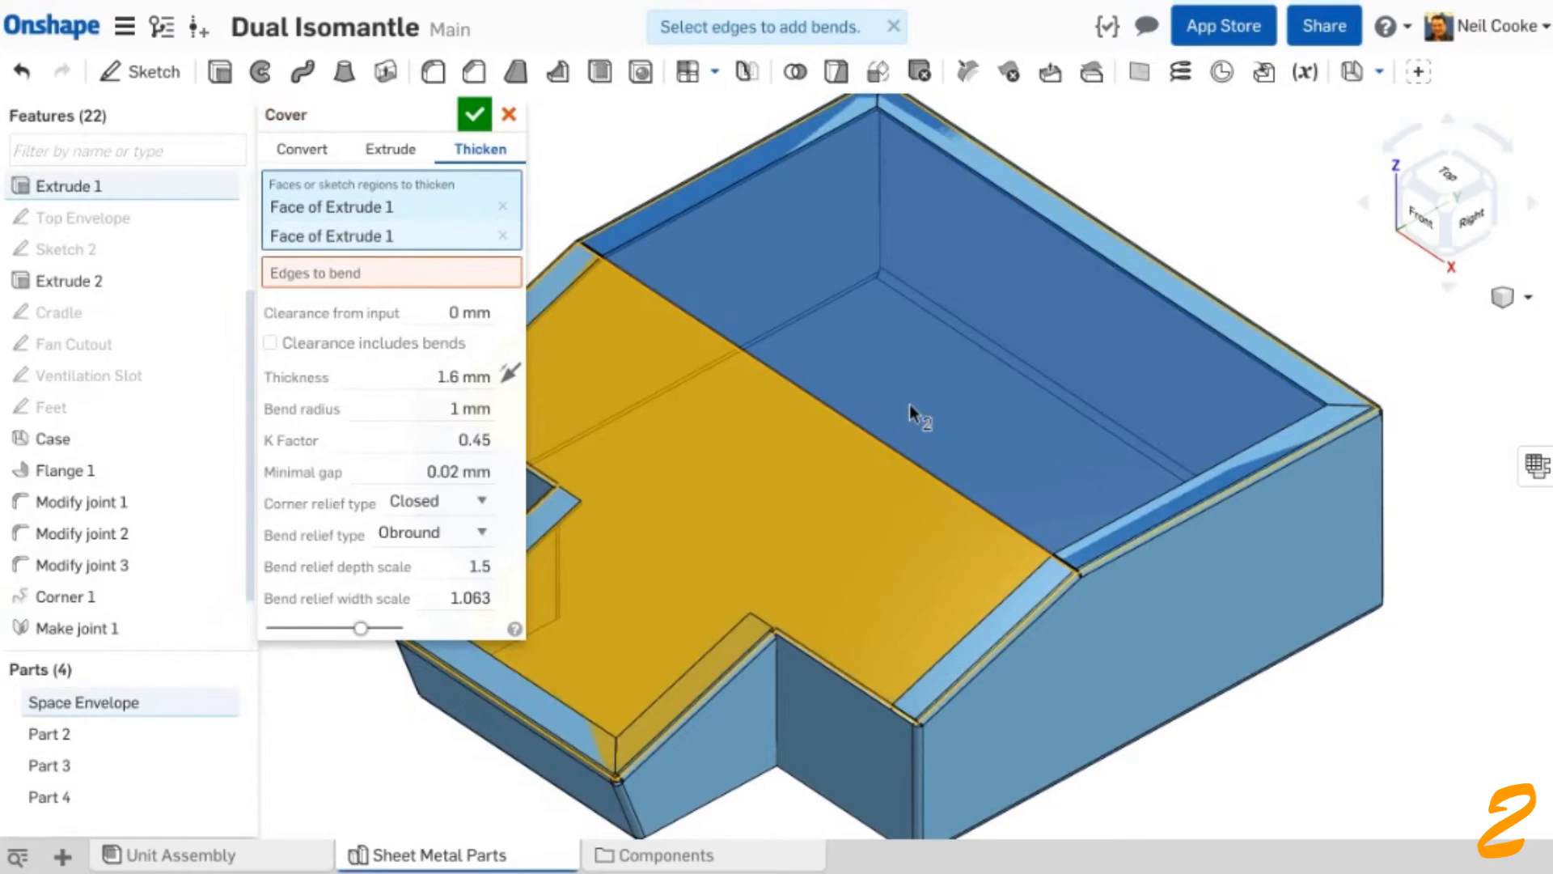
pyautogui.click(479, 279)
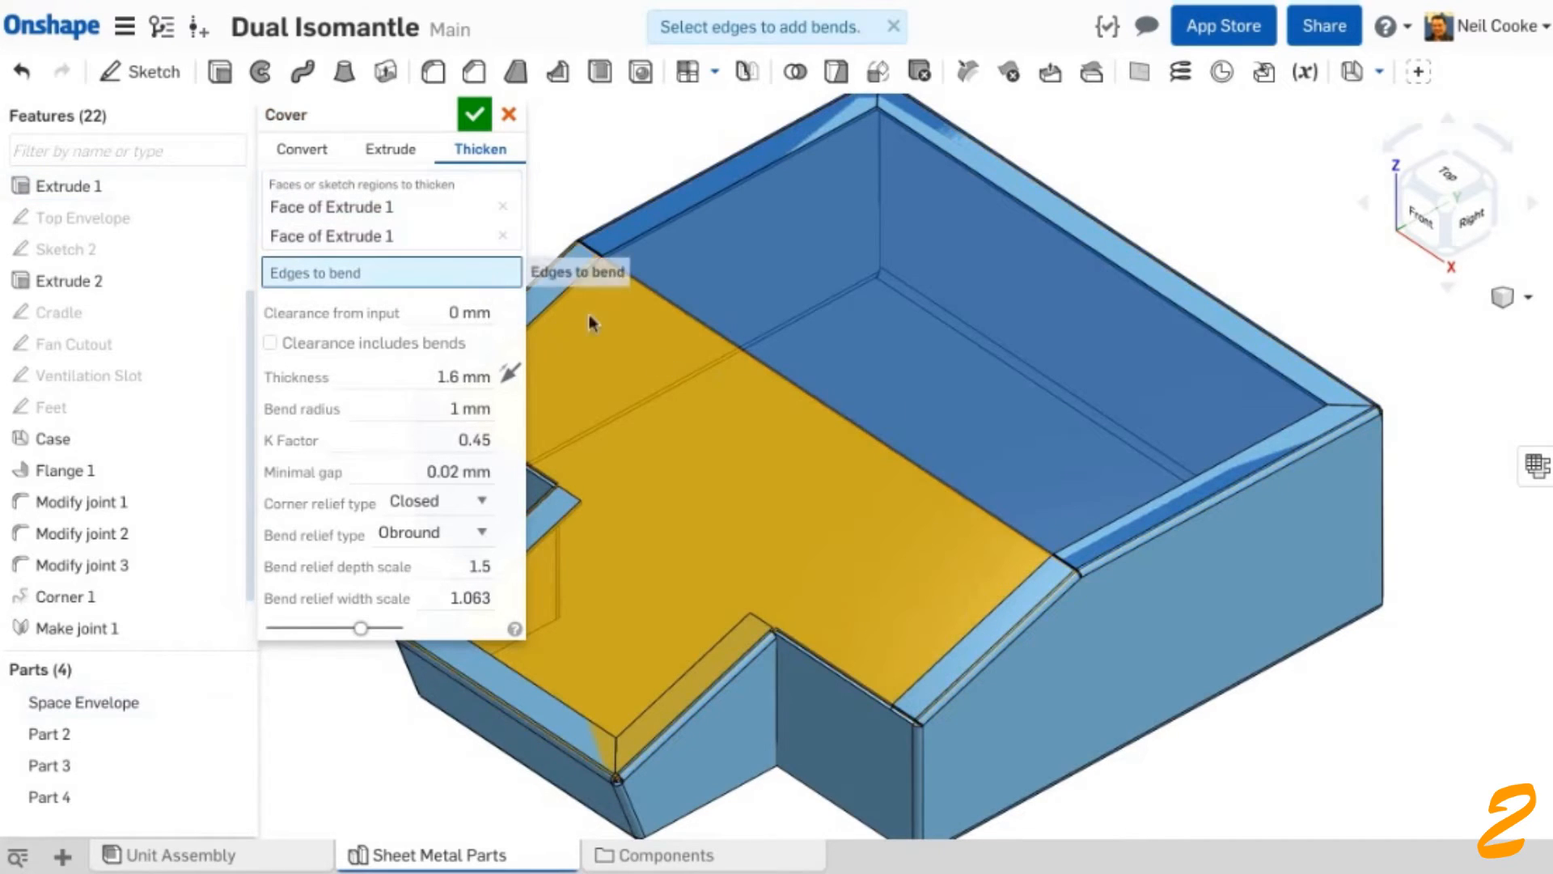
pyautogui.click(743, 354)
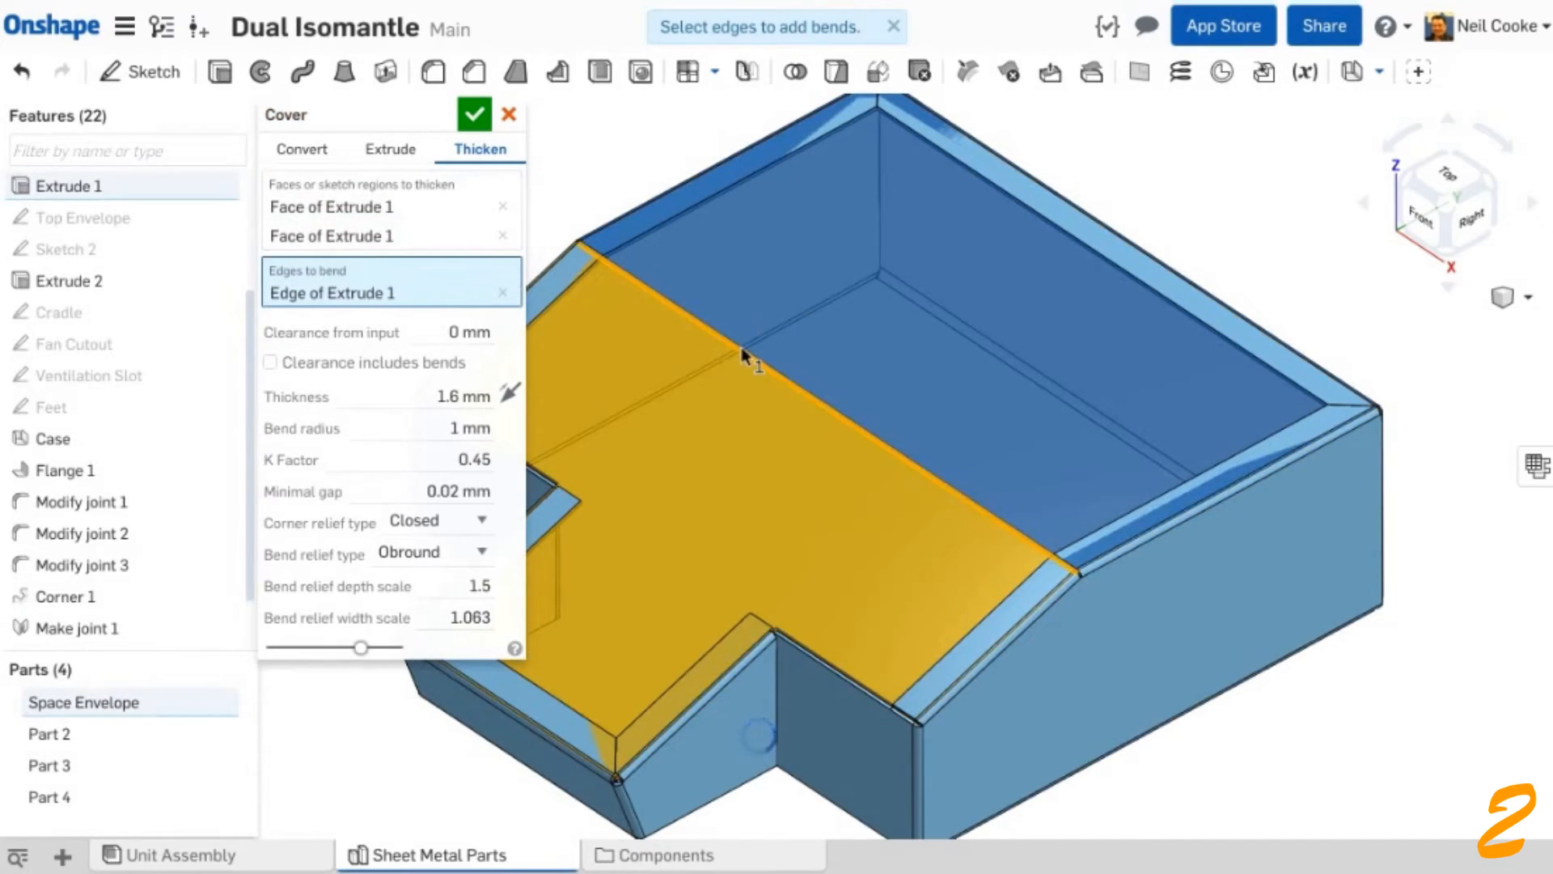
pyautogui.moveTo(936, 359); pyautogui.dragTo(871, 428, button='middle')
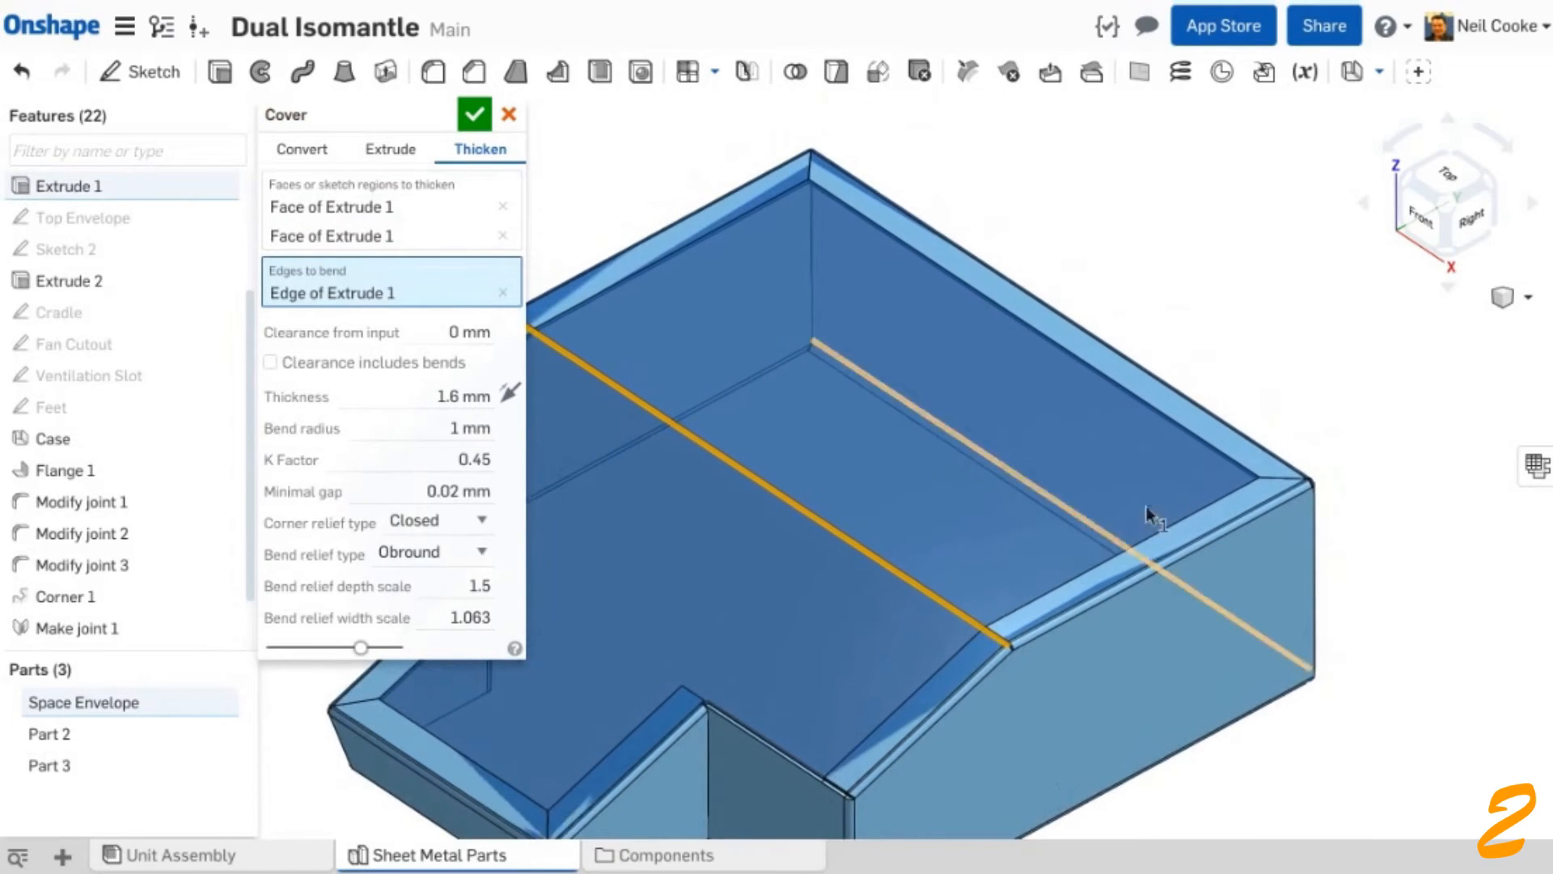
# - Set the cover's clearance from input to 1.6 mm and accept the sheet metal model
pyautogui.scroll(10, 1293, 487)
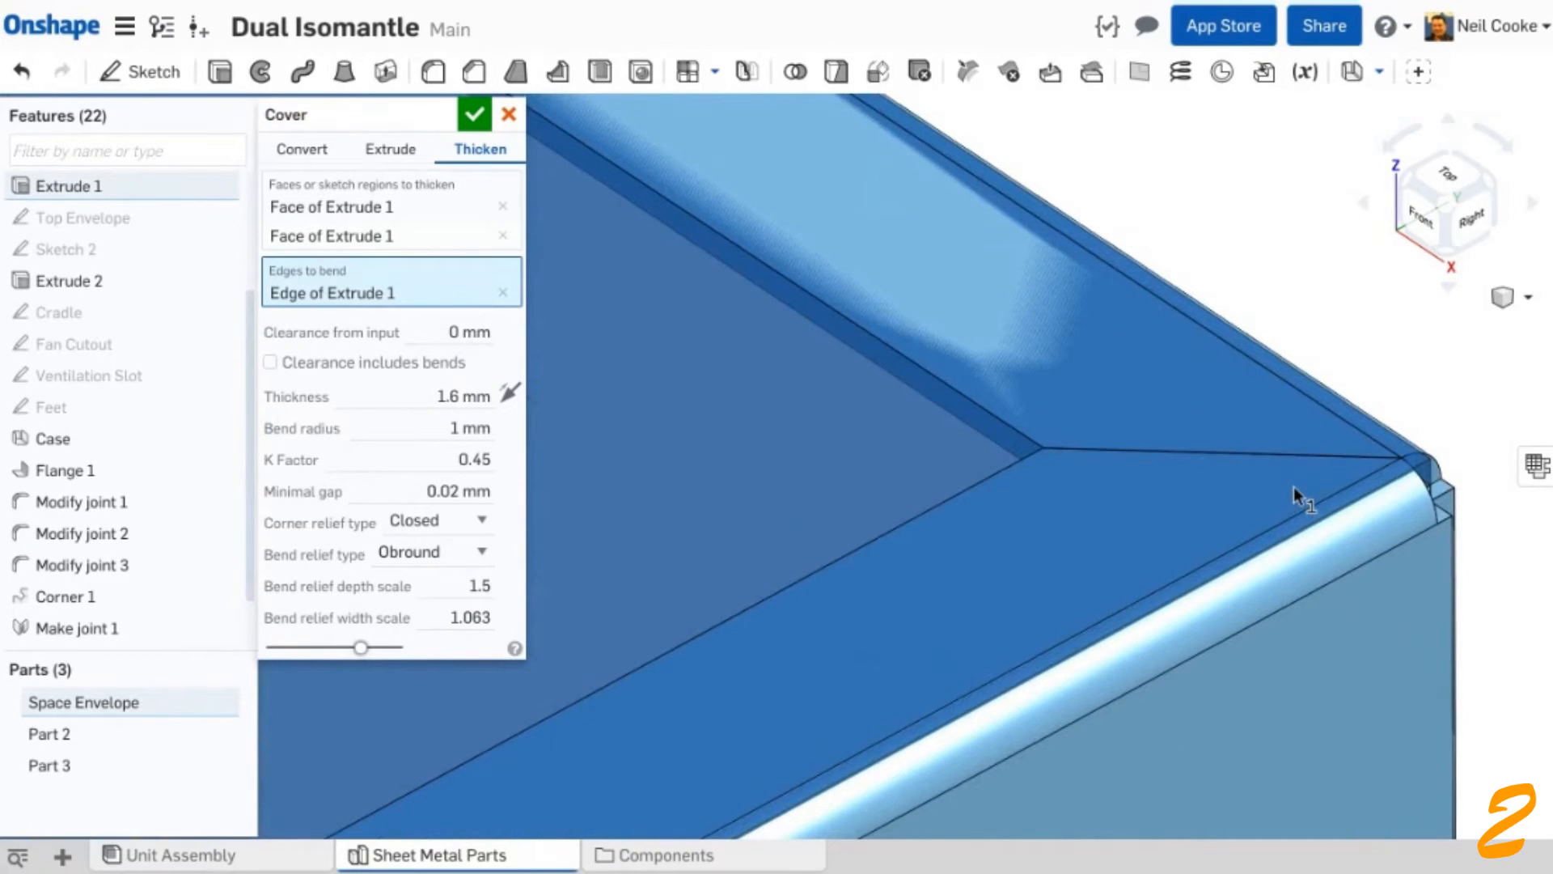
pyautogui.click(448, 334)
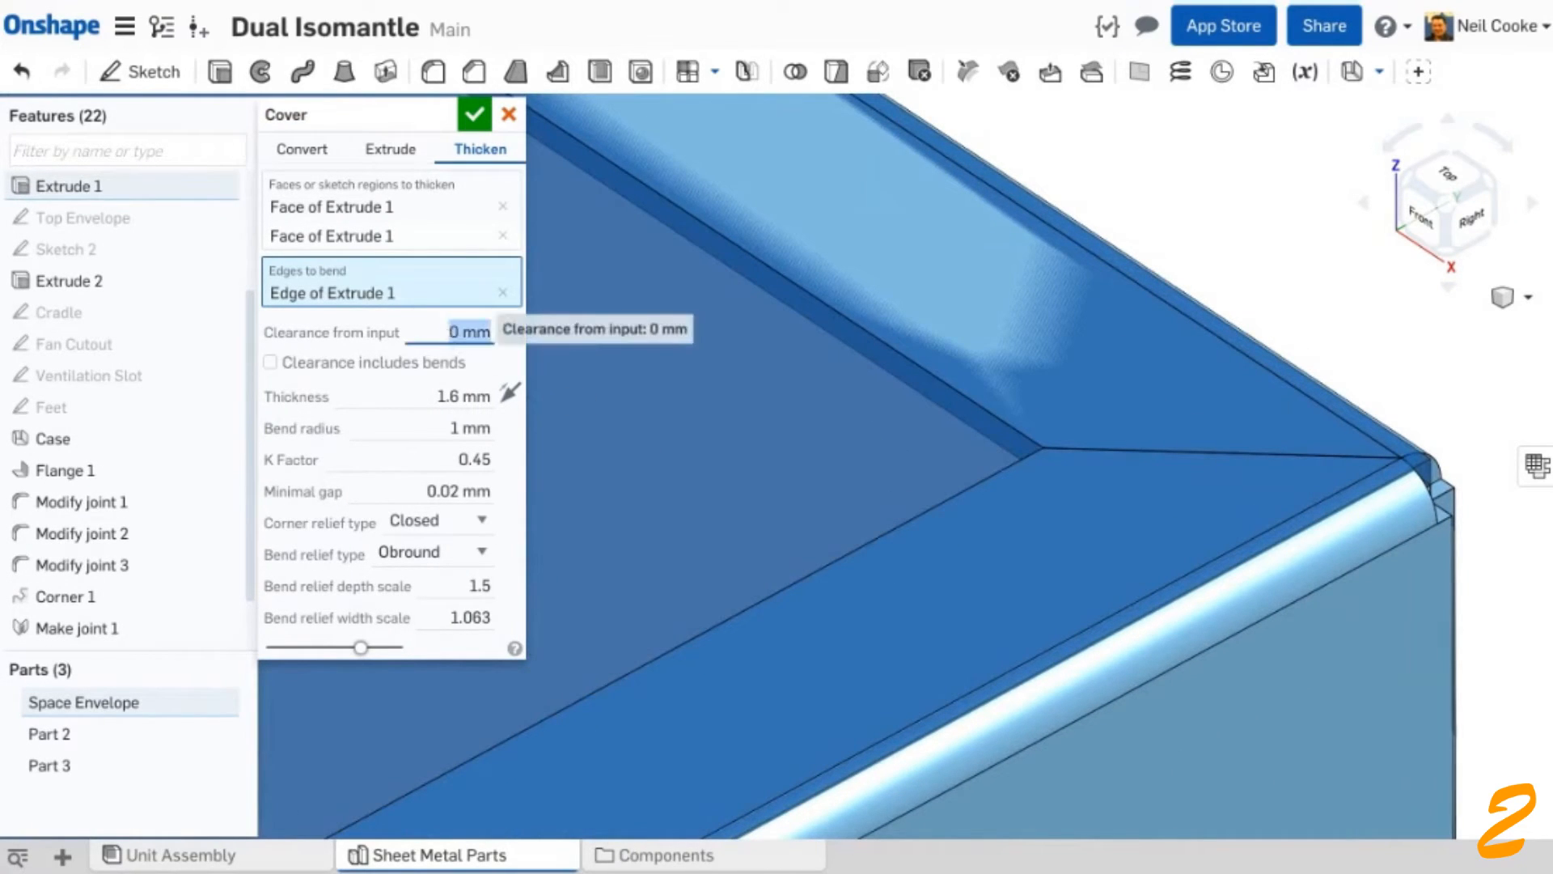
pyautogui.write('1.6')
pyautogui.press('Return')
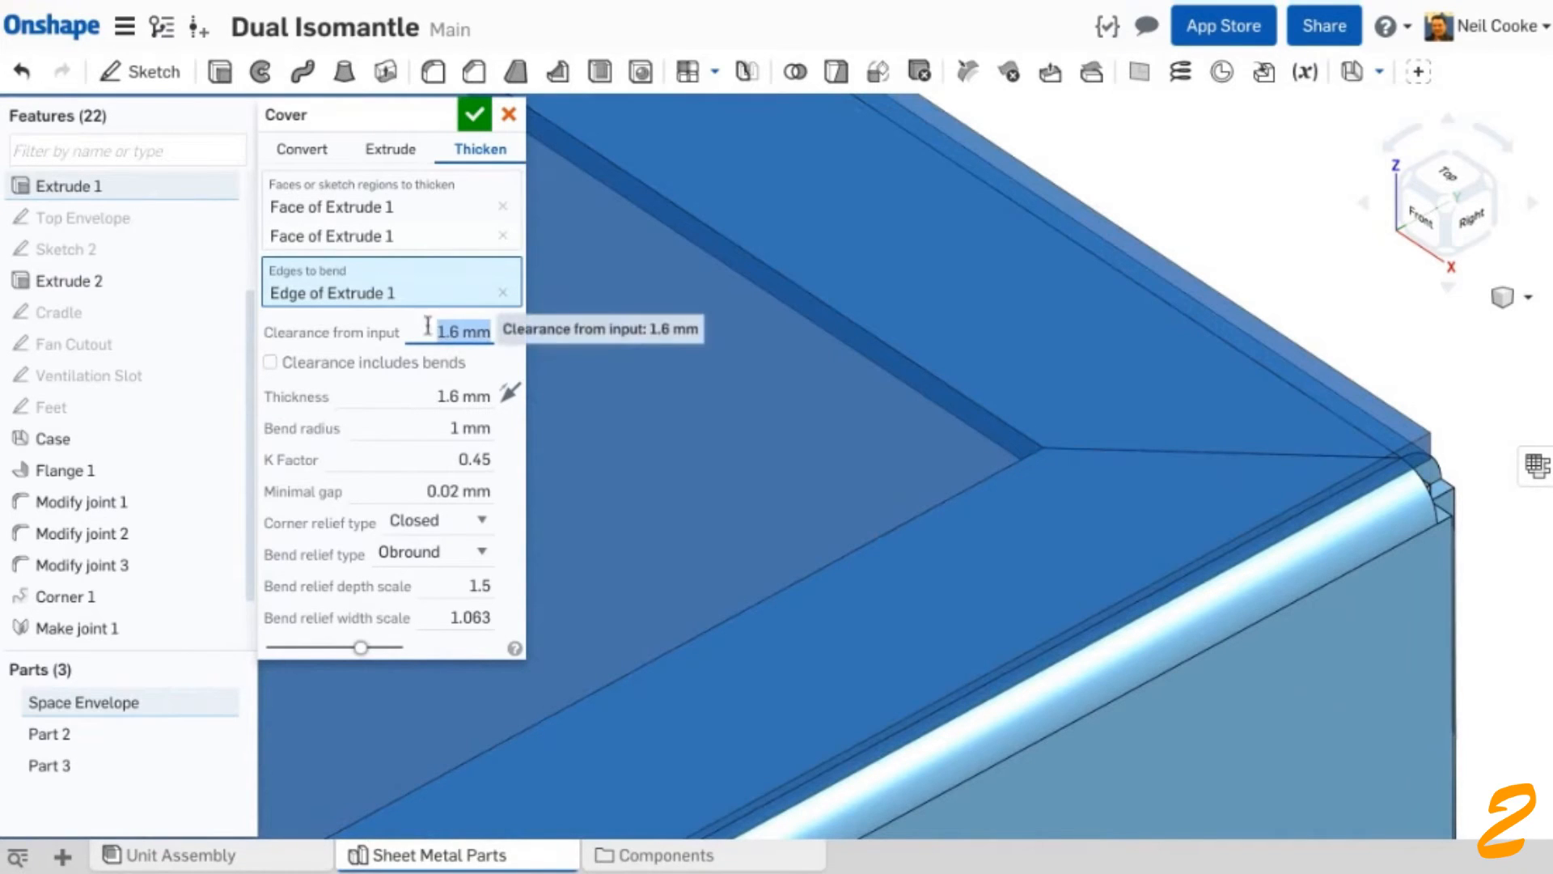
pyautogui.click(474, 115)
pyautogui.scroll(-5, 541, 341)
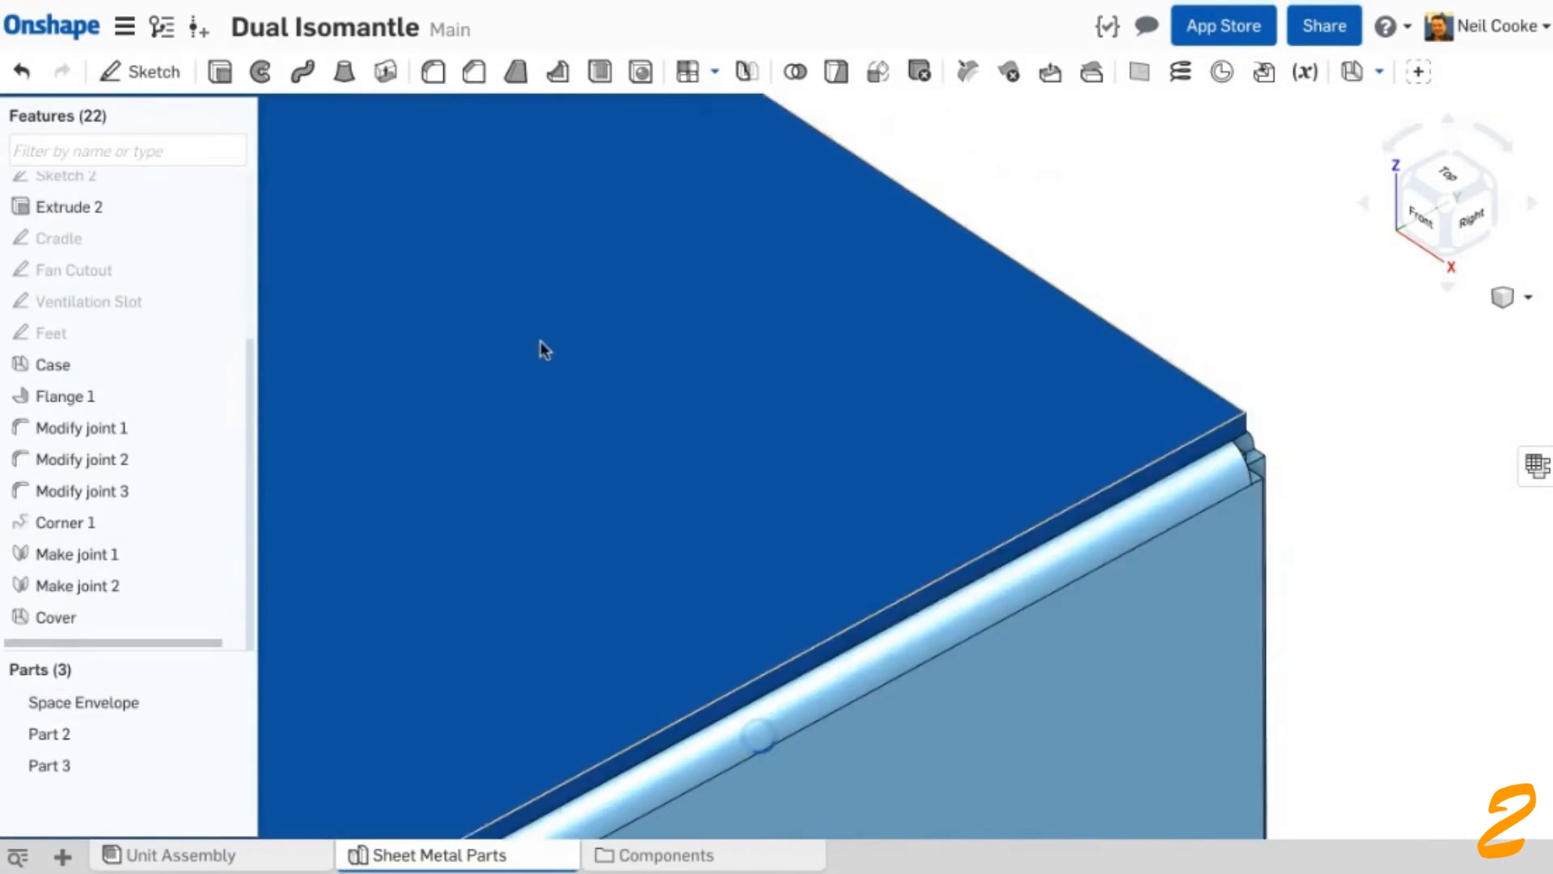
pyautogui.scroll(-3, 521, 392)
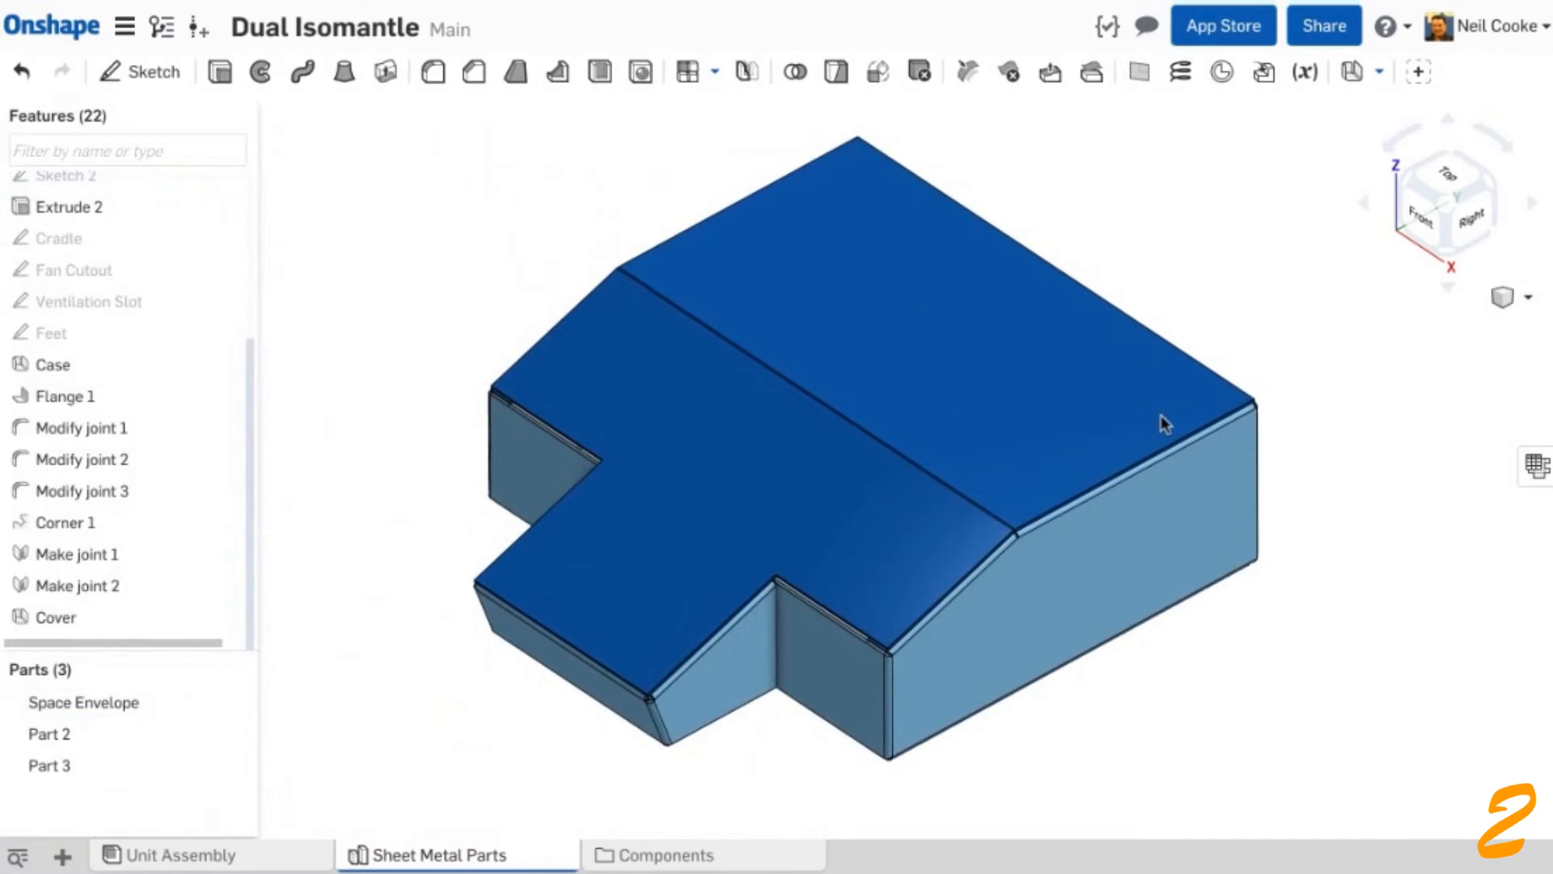
# - Hide the Cover and Space Envelope parts to expose the open notch edge between the case's flanges
pyautogui.scroll(10, 780, 581)
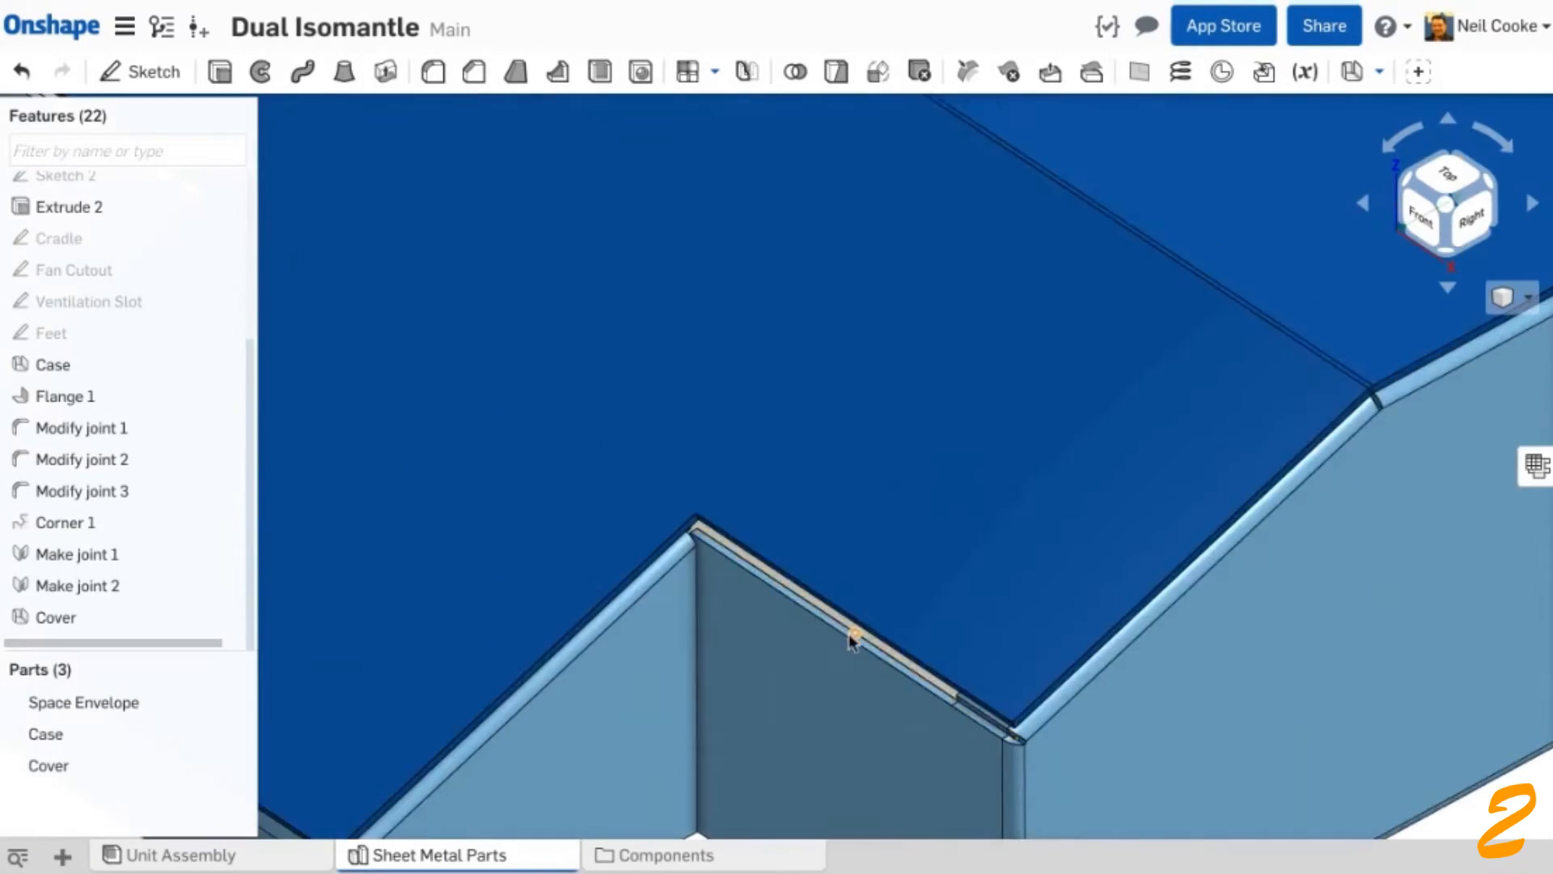
pyautogui.click(852, 593)
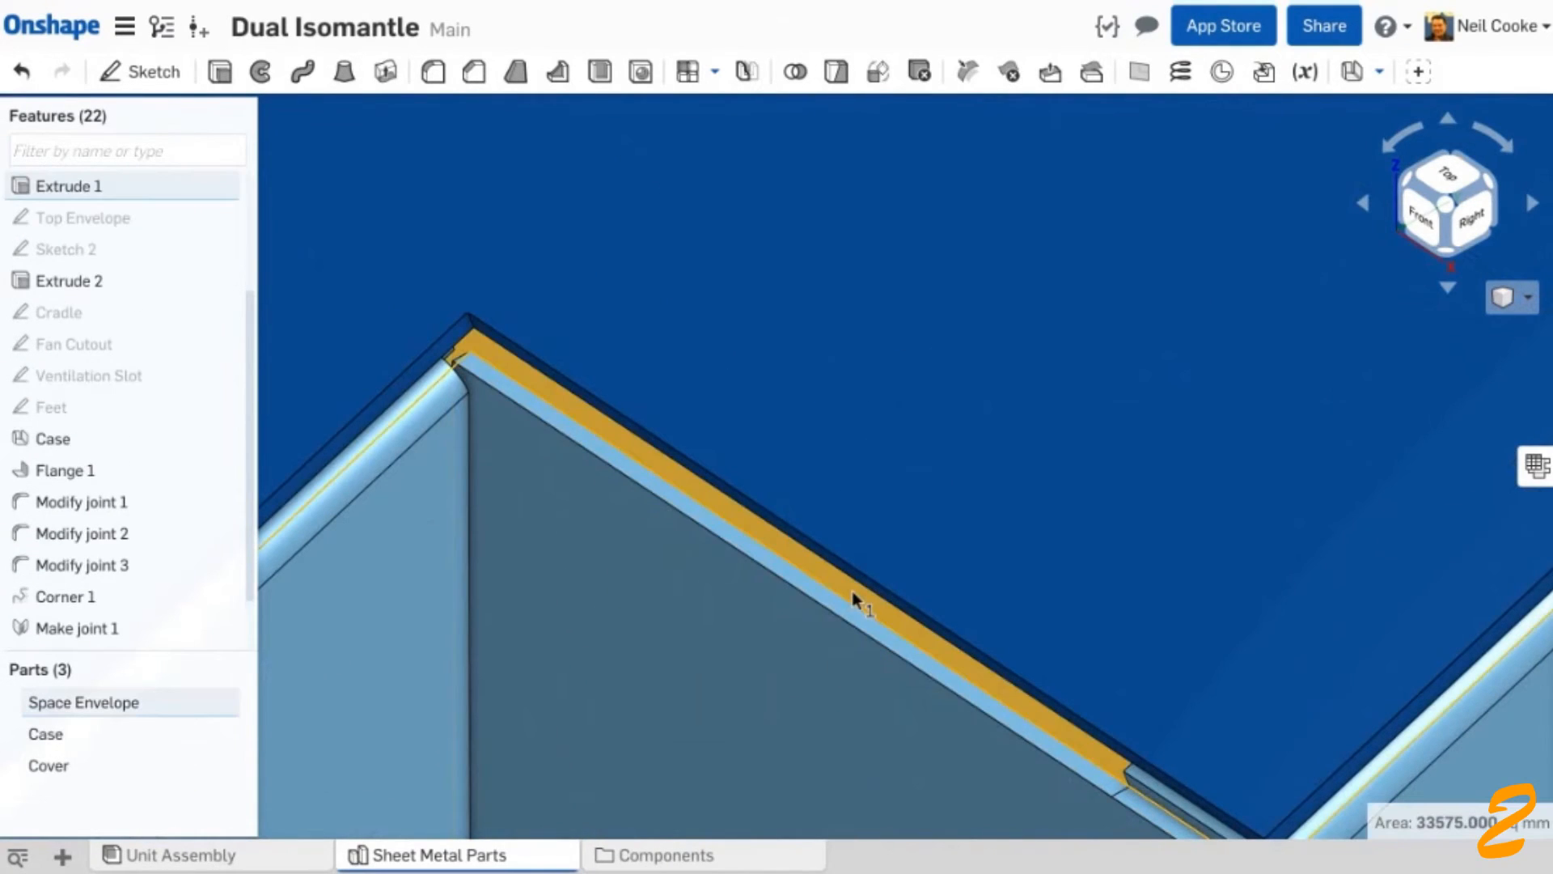
pyautogui.press('space')
pyautogui.scroll(-5, 853, 593)
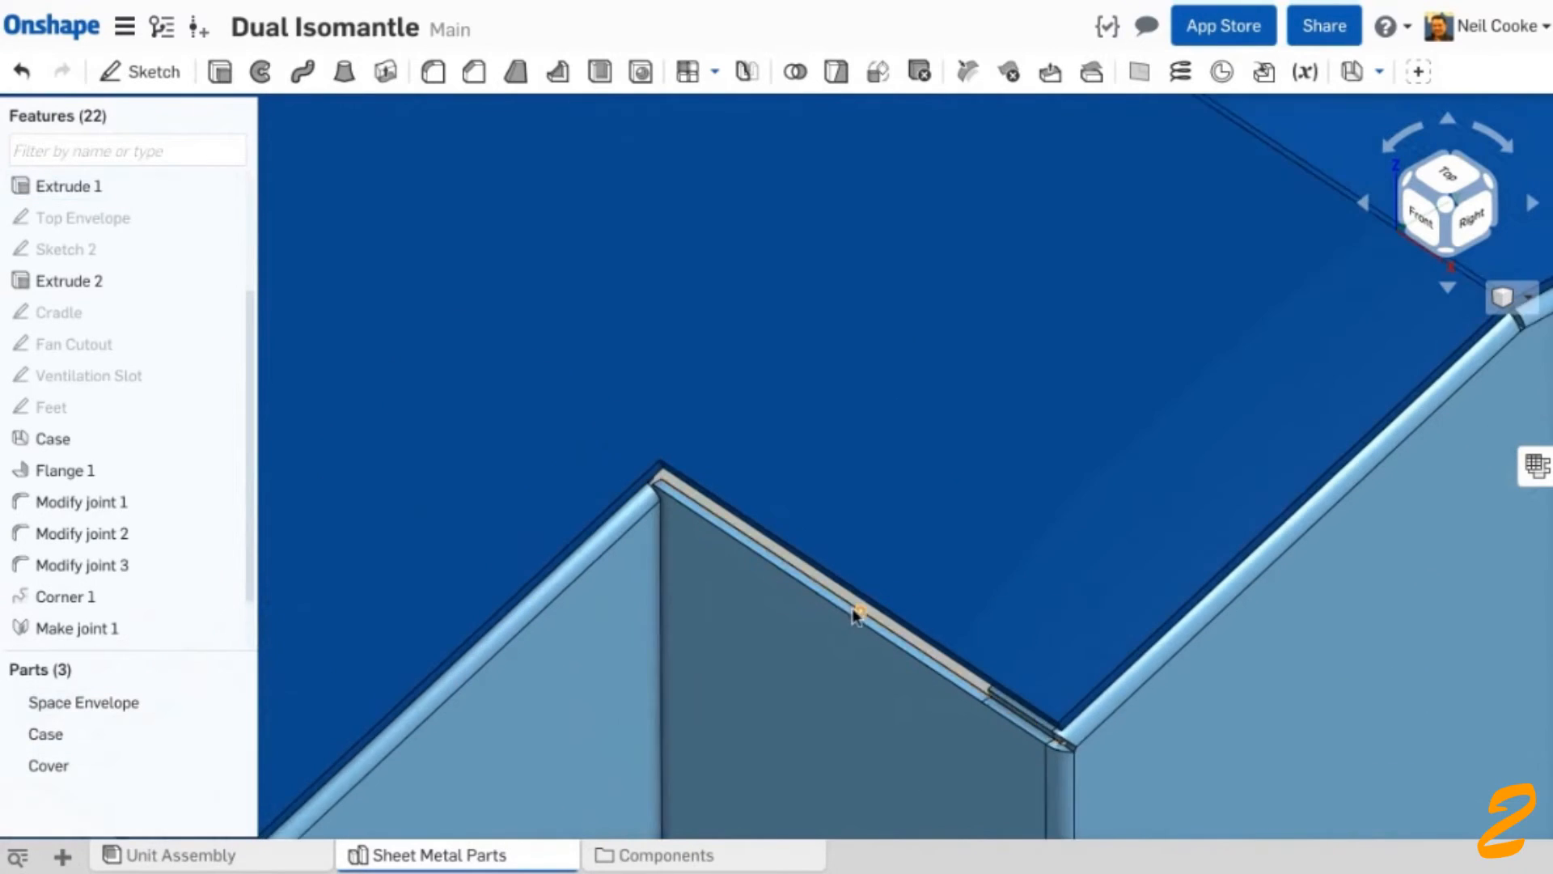
pyautogui.moveTo(852, 593); pyautogui.dragTo(682, 428, button='middle')
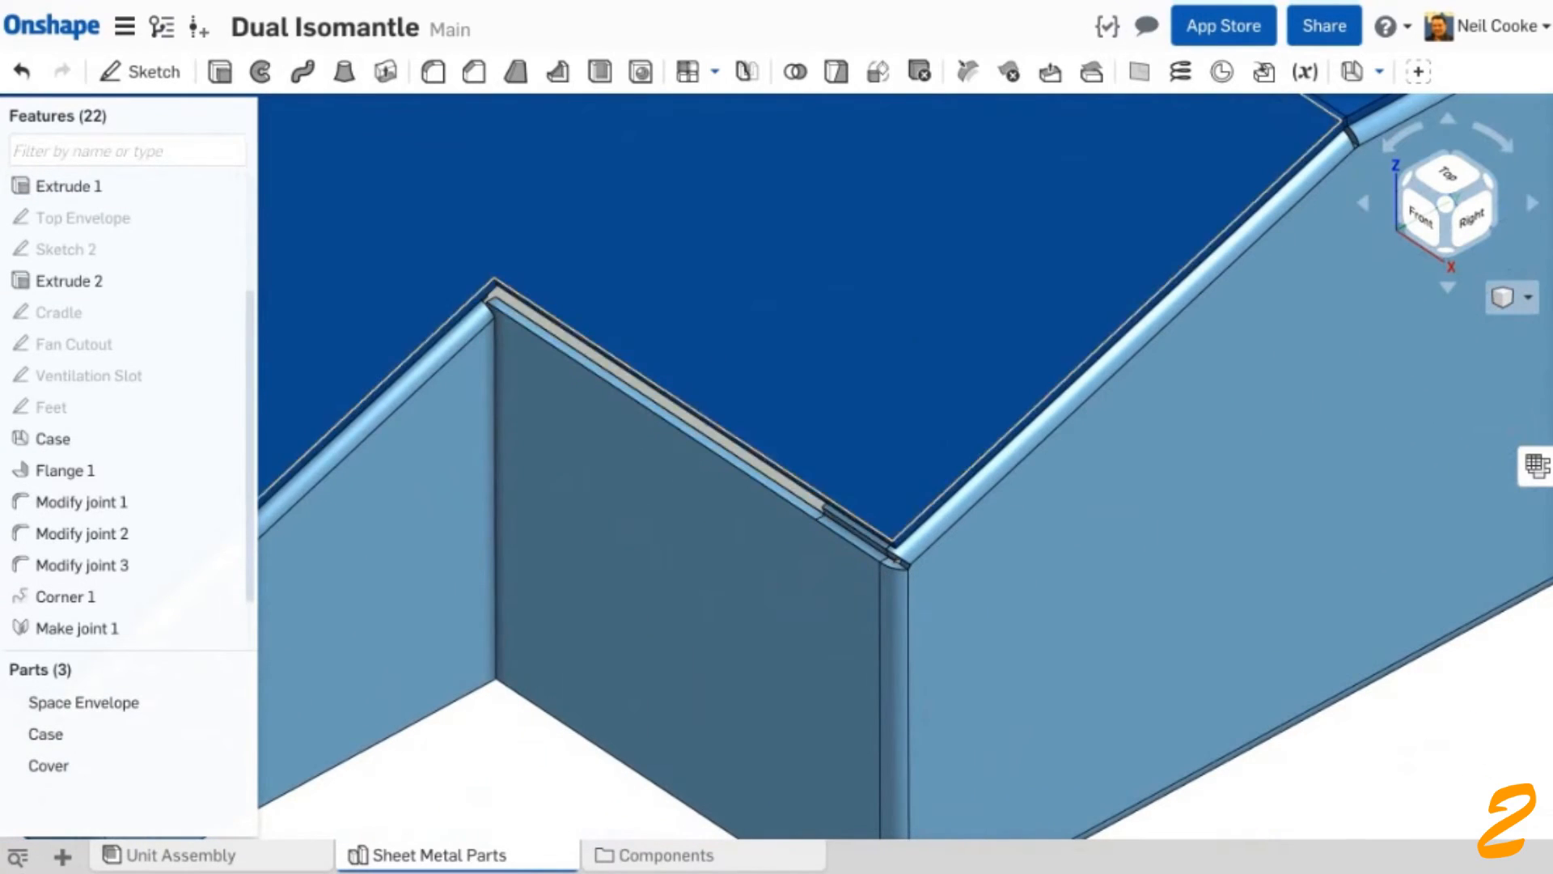
pyautogui.press('y')
pyautogui.press('y')
pyautogui.scroll(-3, 733, 368)
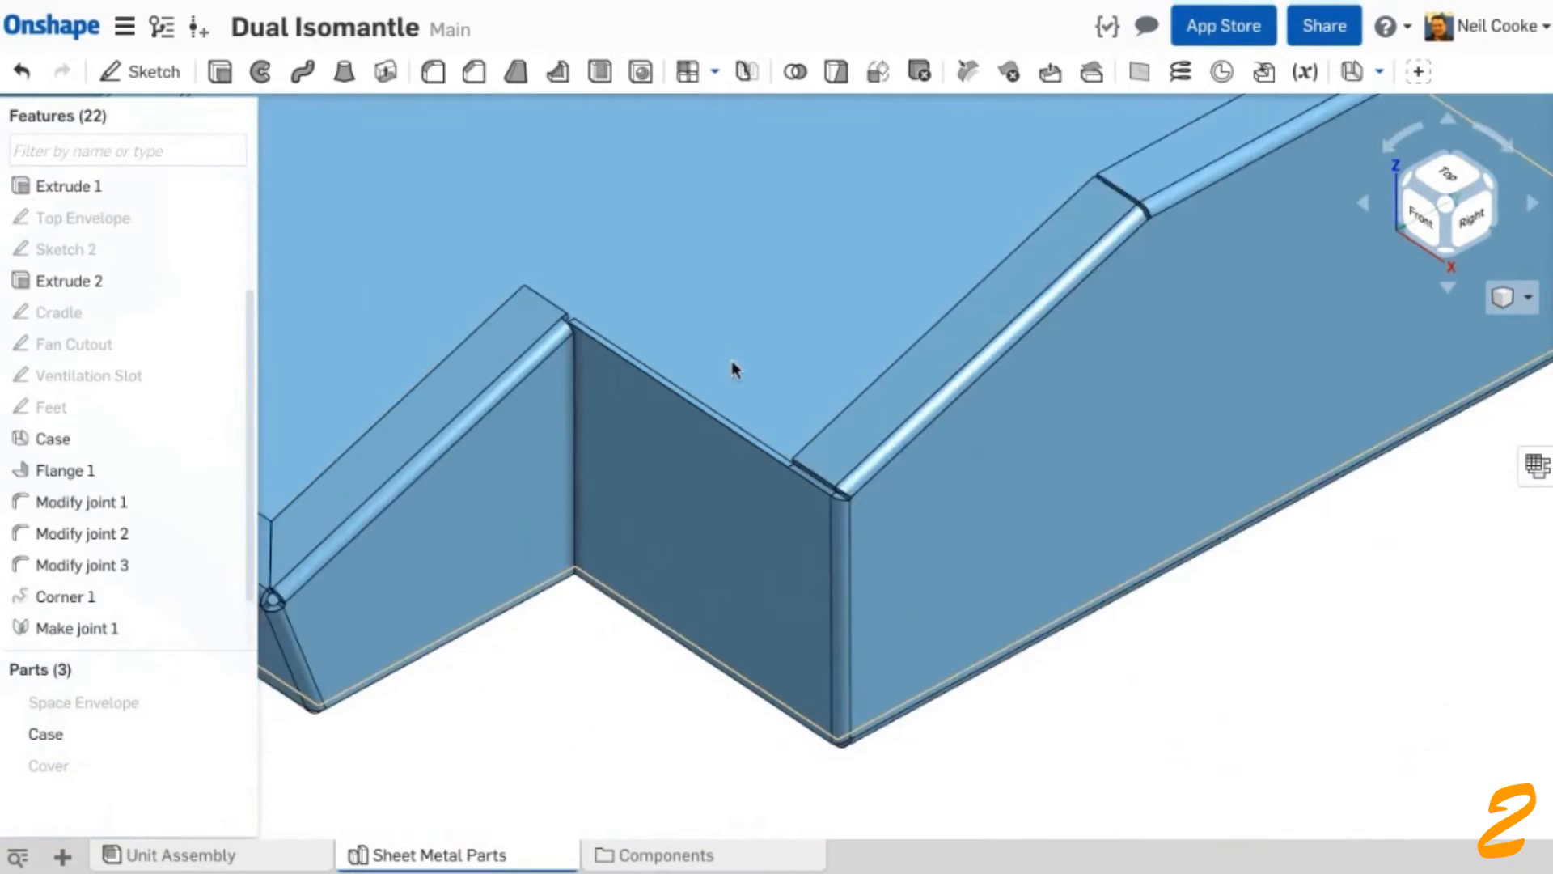
pyautogui.moveTo(731, 367); pyautogui.dragTo(652, 342, button='right')
pyautogui.scroll(3, 652, 342)
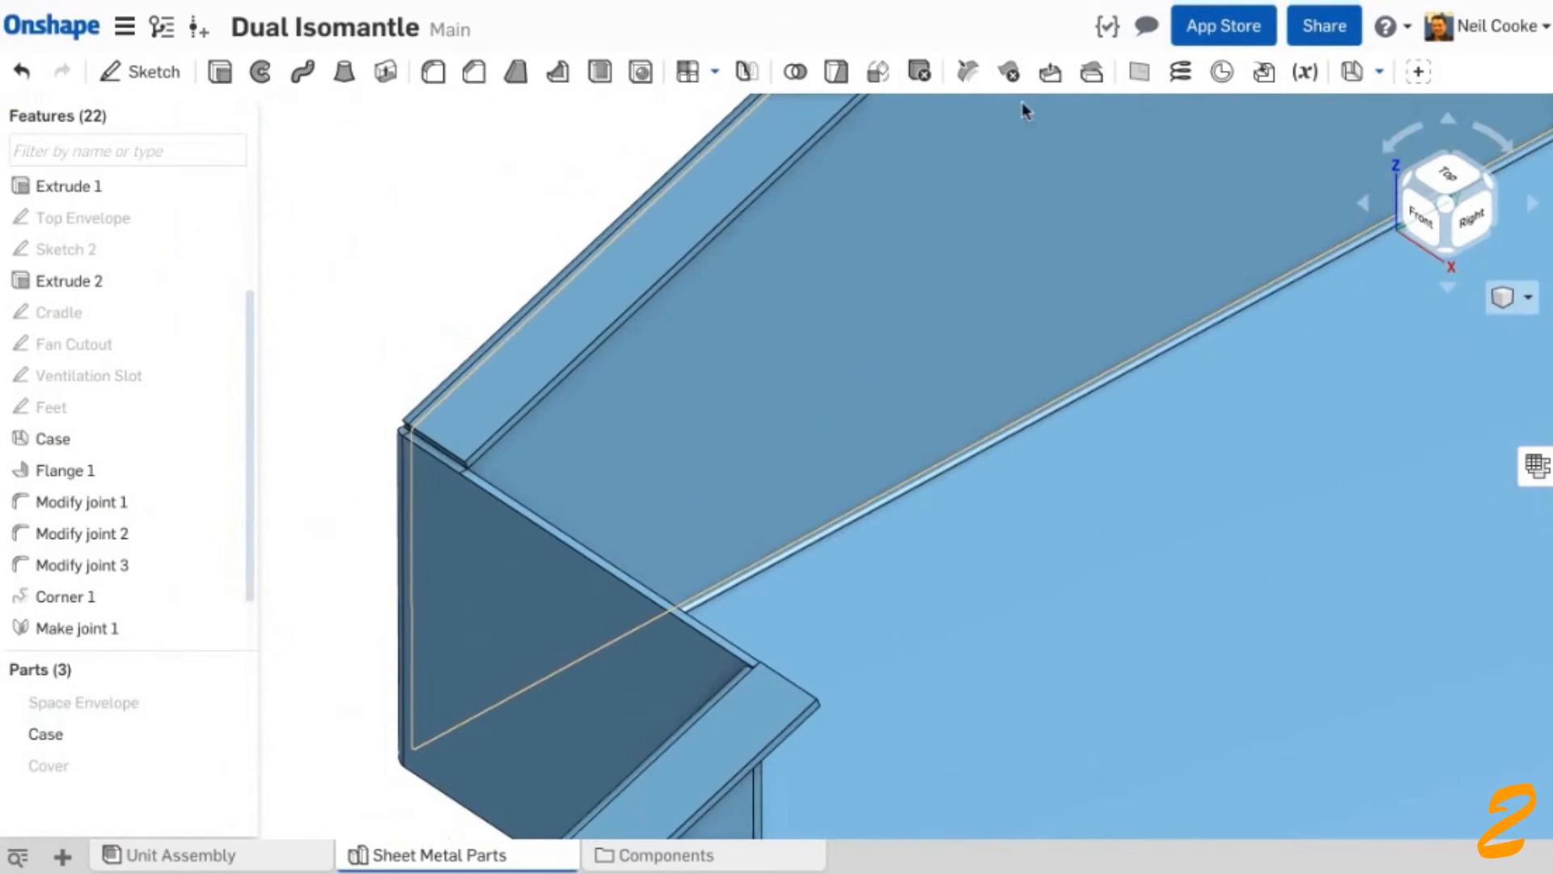
# - Offset the inner edge faces of both sloped side flanges by 77.5 mm with Move Face so they extend inward over the notch walls
pyautogui.click(1050, 71)
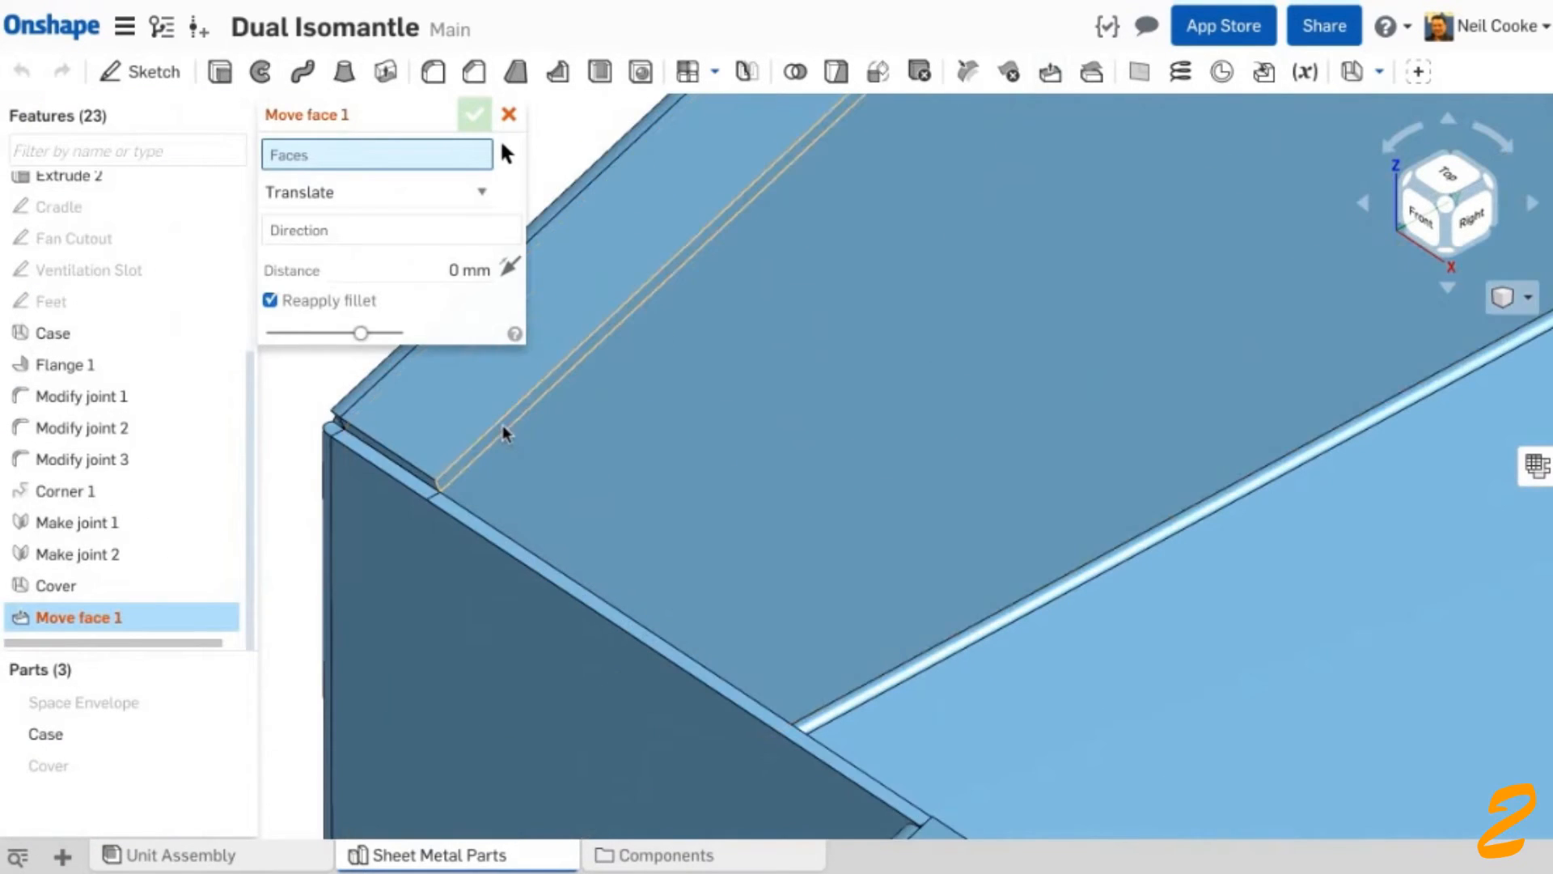
pyautogui.click(508, 436)
pyautogui.scroll(-4, 624, 440)
pyautogui.moveTo(731, 486); pyautogui.dragTo(712, 287, button='right')
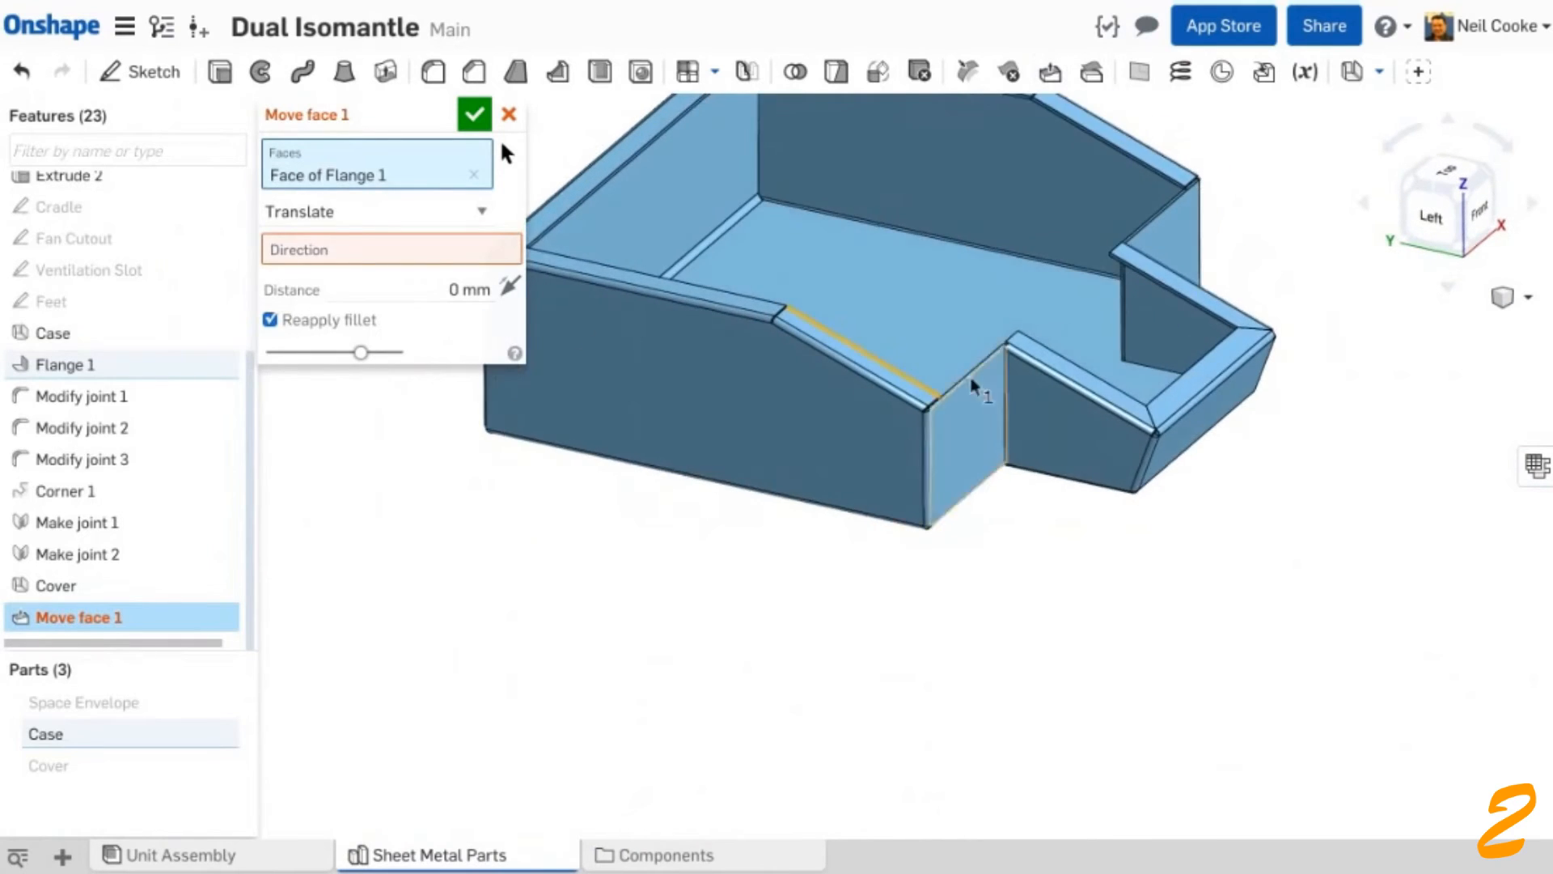
pyautogui.scroll(5, 712, 287)
pyautogui.click(709, 284)
pyautogui.click(453, 241)
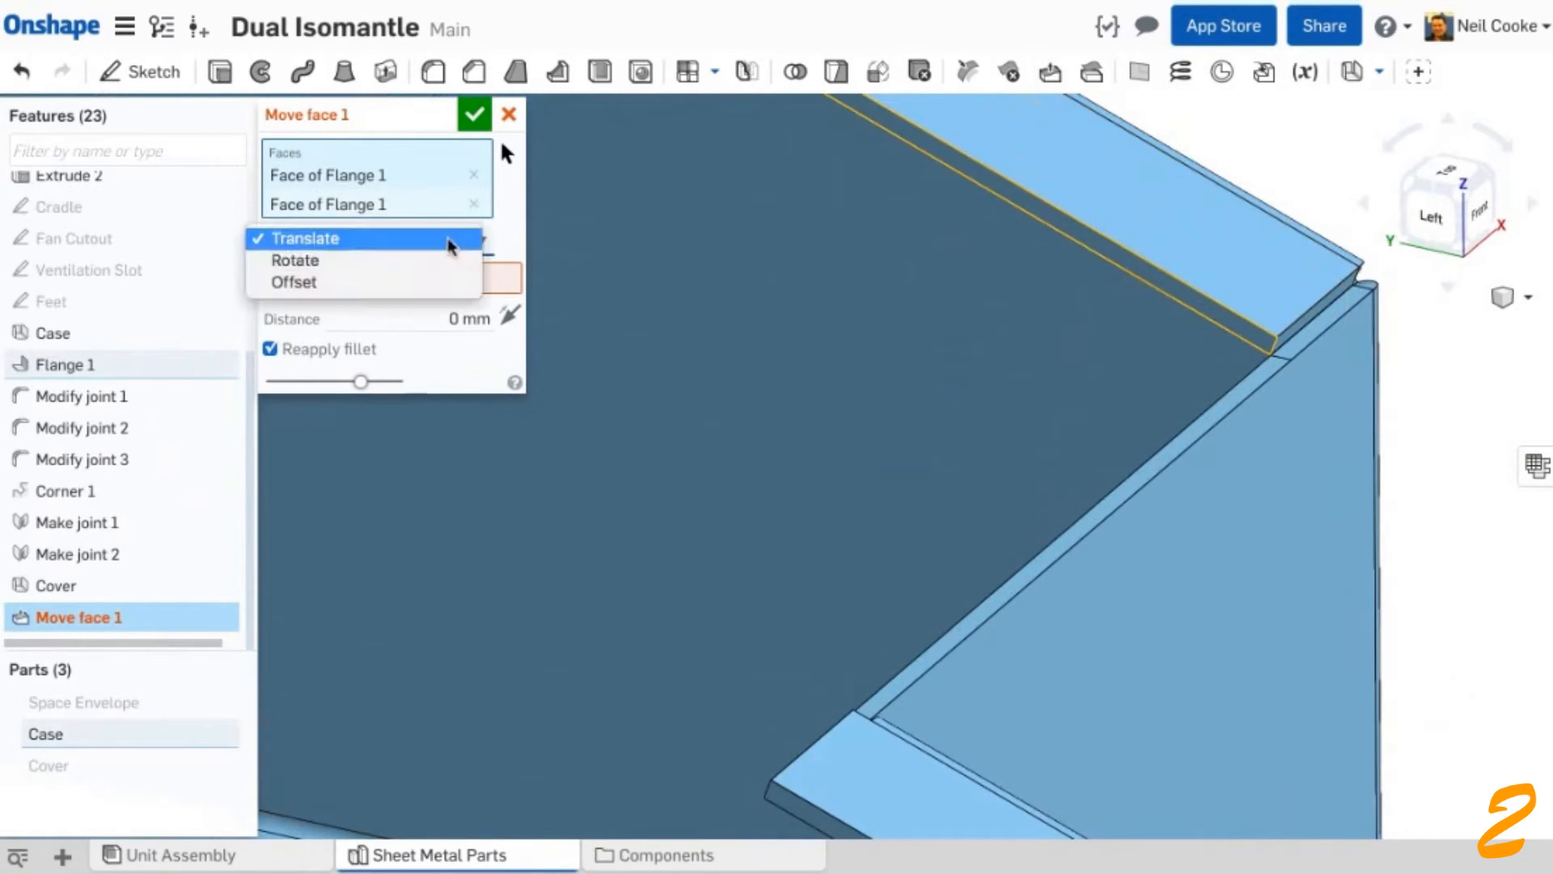
pyautogui.click(433, 286)
pyautogui.scroll(-3, 957, 364)
pyautogui.moveTo(866, 402); pyautogui.dragTo(979, 328, button='middle')
pyautogui.moveTo(554, 585); pyautogui.dragTo(717, 476)
pyautogui.write('77.5')
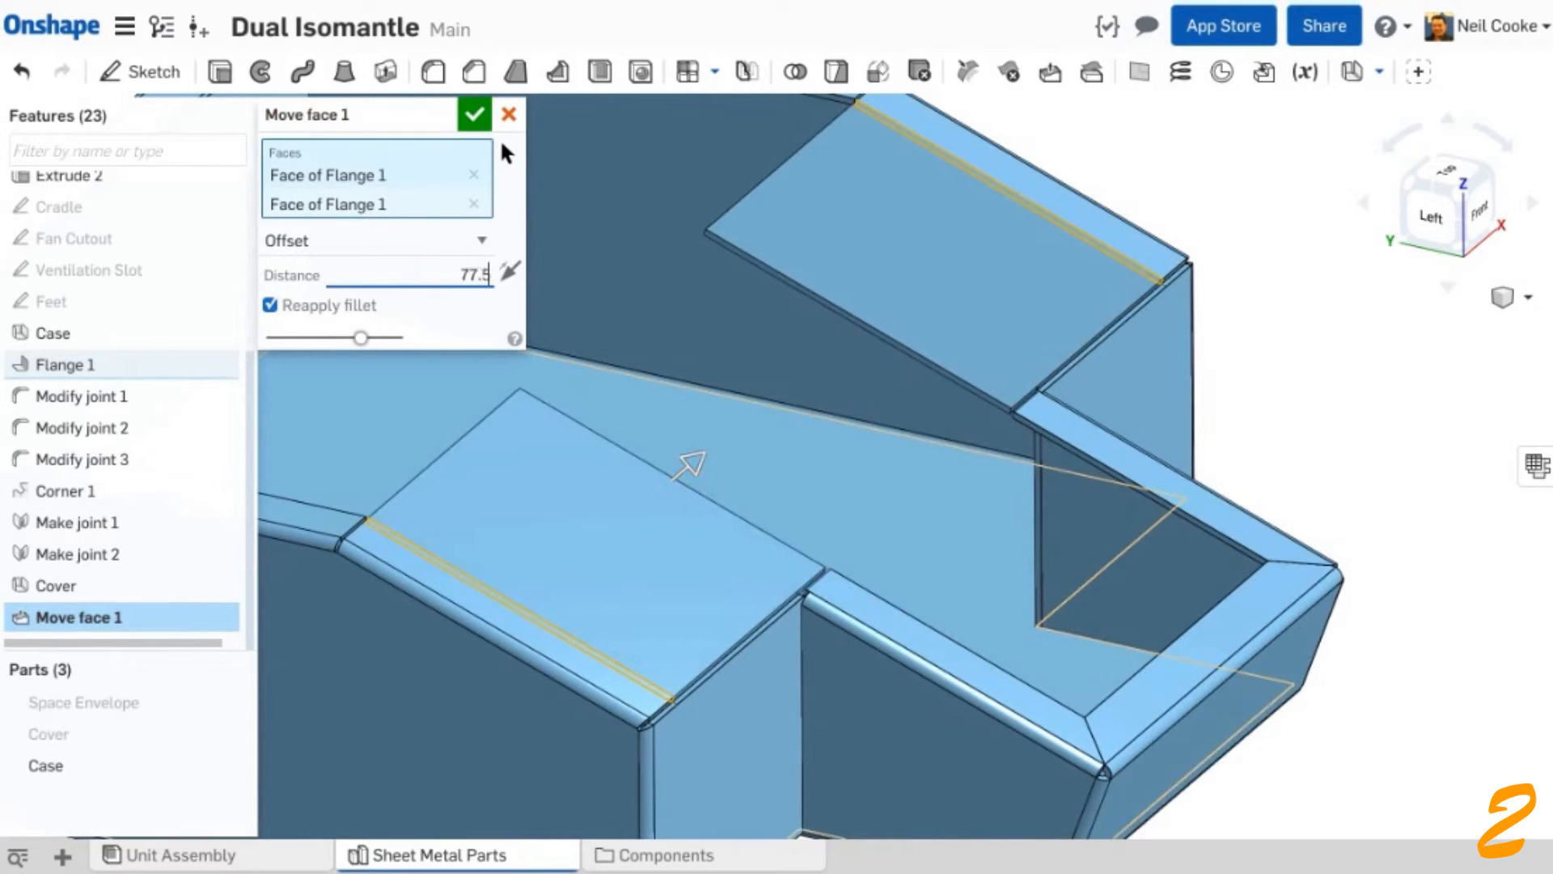
pyautogui.press('Return')
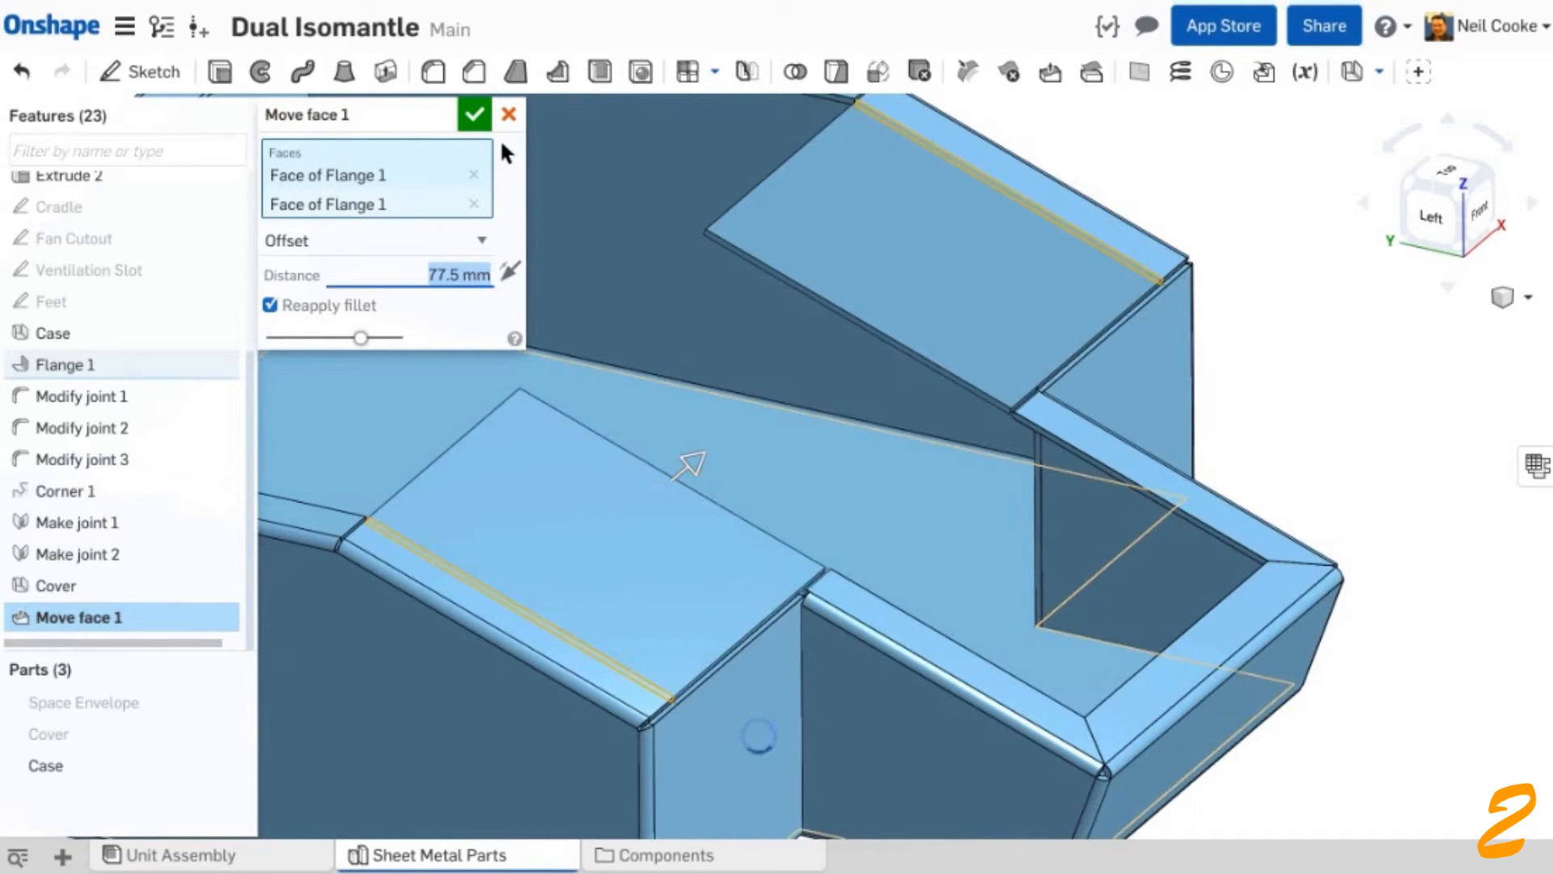
pyautogui.press('Return')
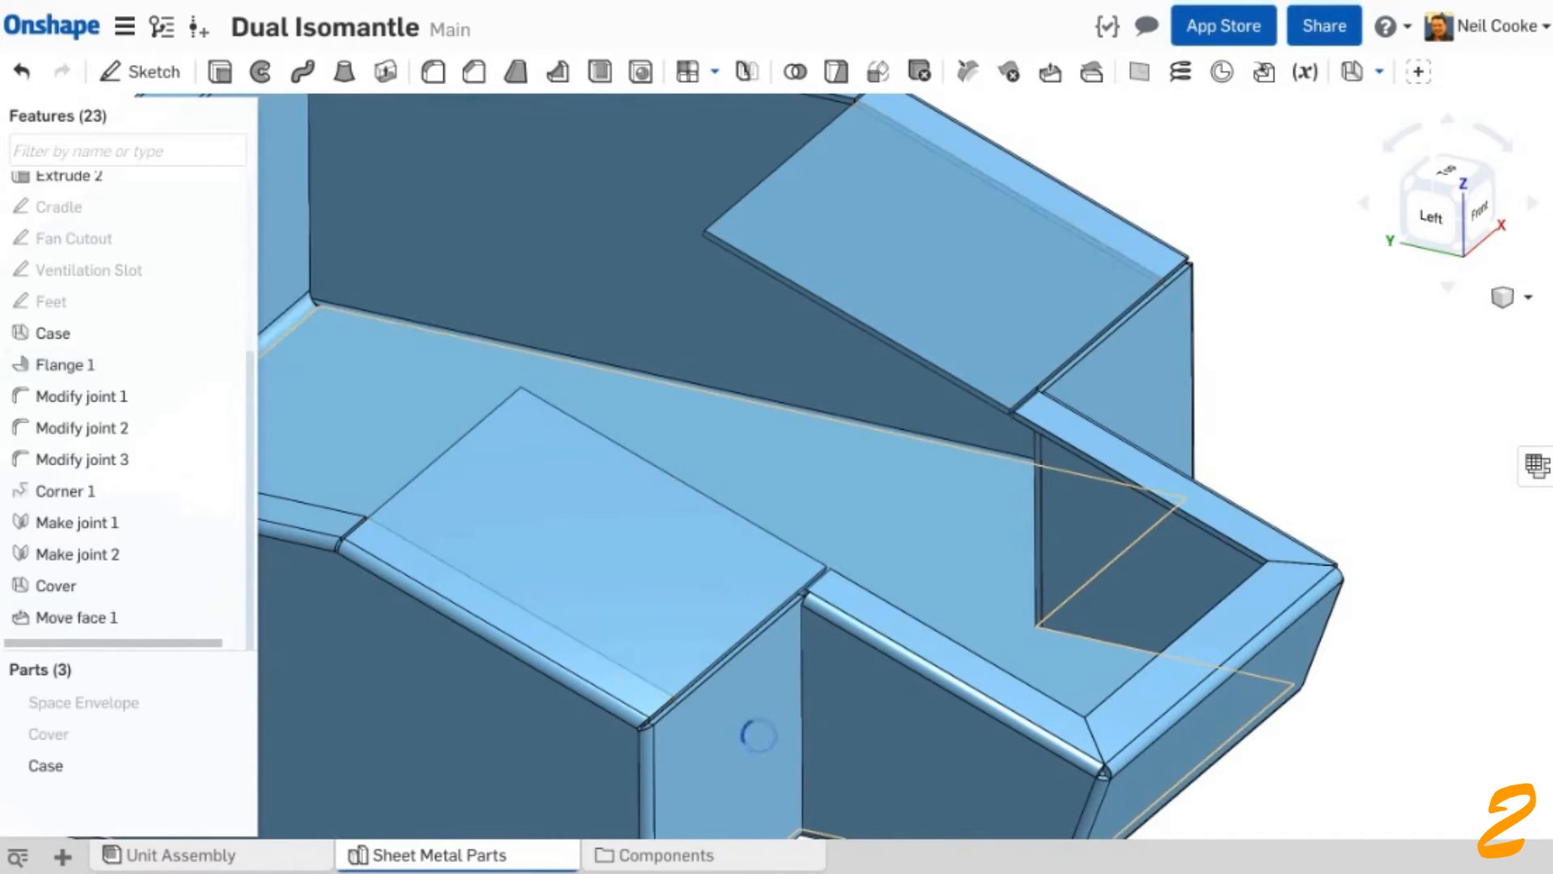
# - Sketch a rectangle on an extended flange's top face, spanning the case opening and overlapping the inner areas of both extended flanges
pyautogui.scroll(-5, 683, 521)
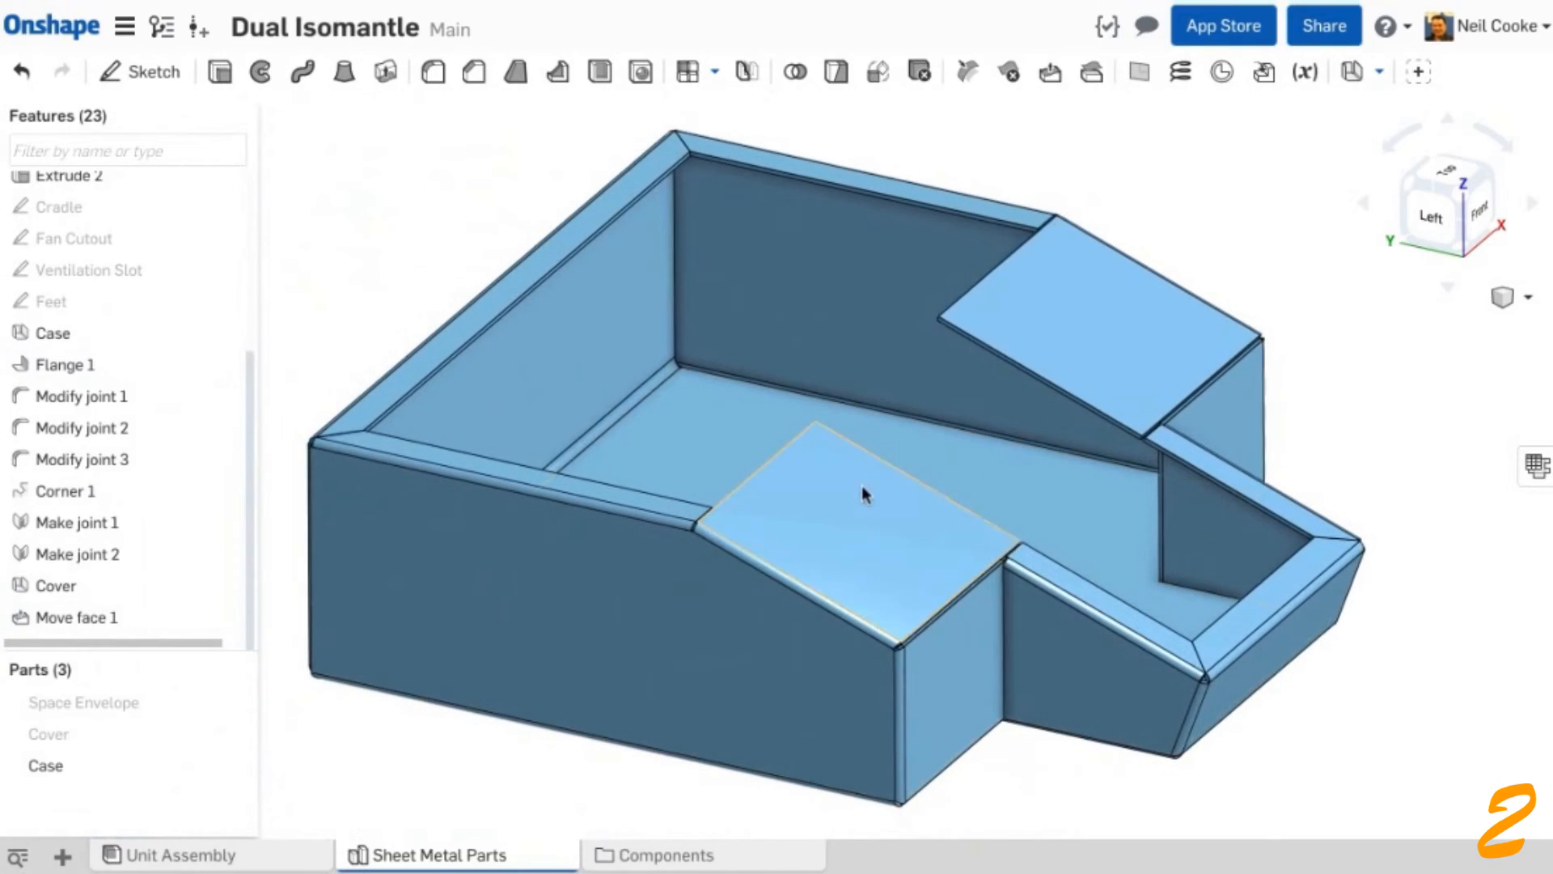
pyautogui.rightClick(865, 493)
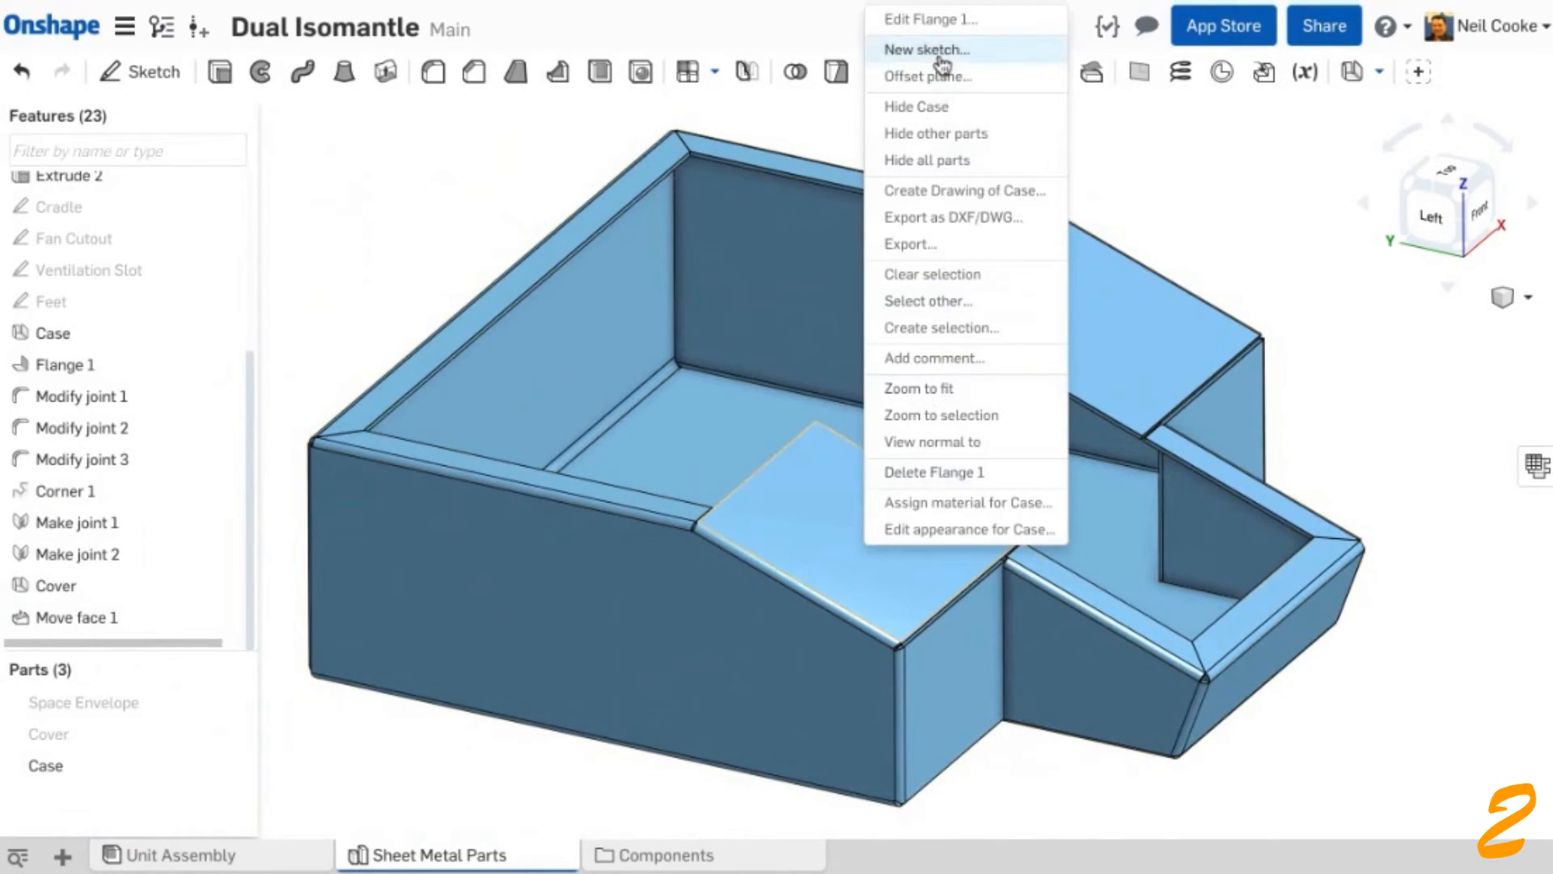
pyautogui.click(897, 50)
pyautogui.press('n')
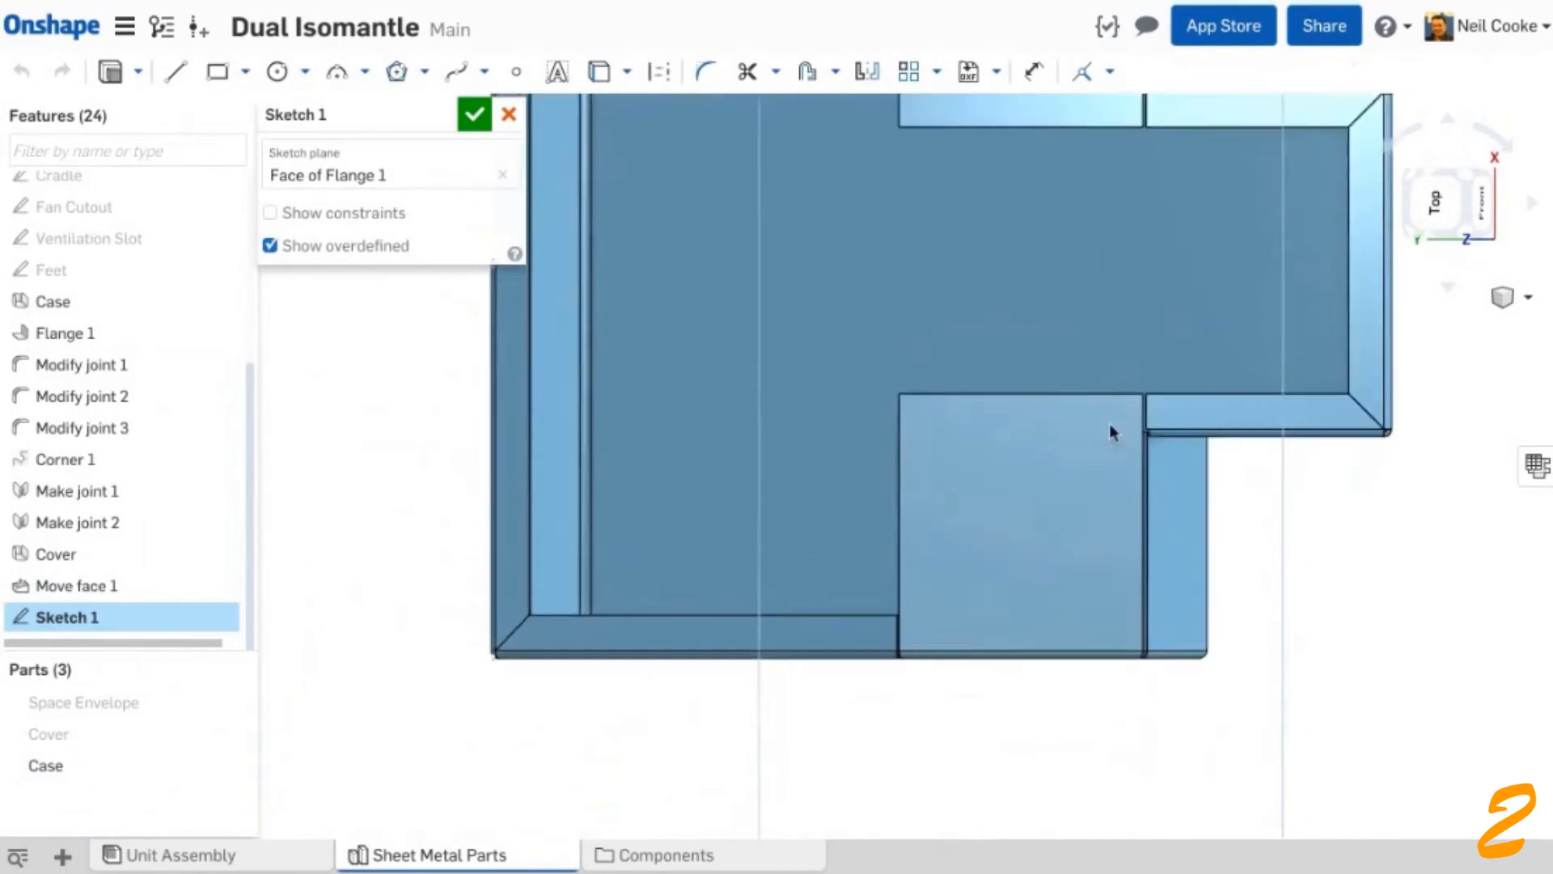
pyautogui.press('f')
pyautogui.click(217, 73)
pyautogui.click(792, 174)
pyautogui.click(1001, 763)
# - Extrude the rectangle as a Remove cut with the Up to next end type to trim both extended flanges
pyautogui.click(1082, 72)
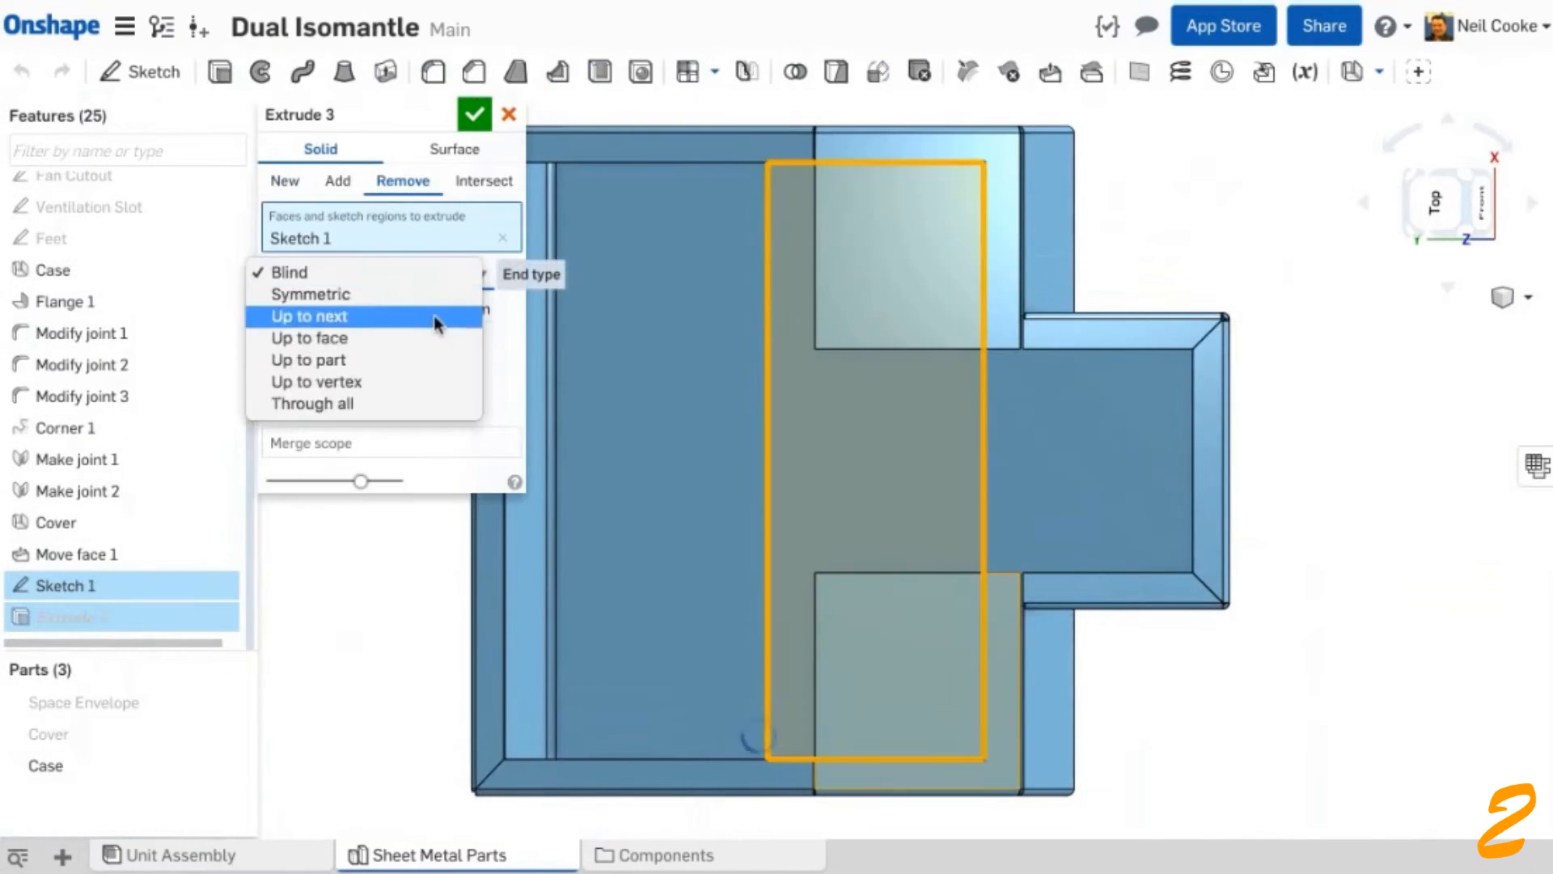
pyautogui.click(434, 313)
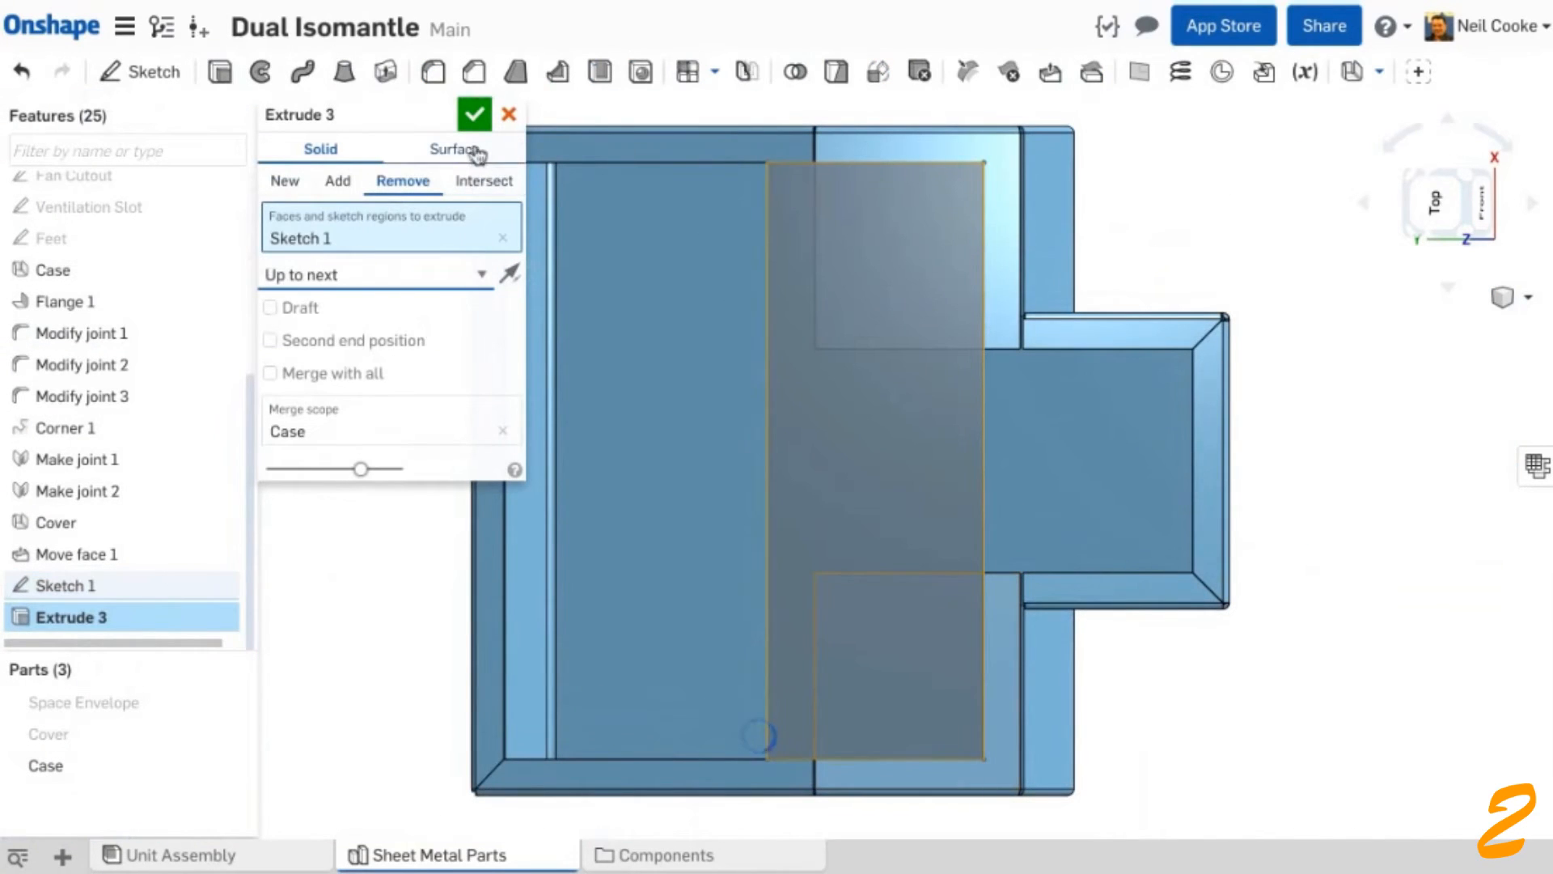
pyautogui.click(473, 120)
pyautogui.moveTo(373, 338); pyautogui.dragTo(263, 207, button='right')
pyautogui.hotkey('shift', '7')
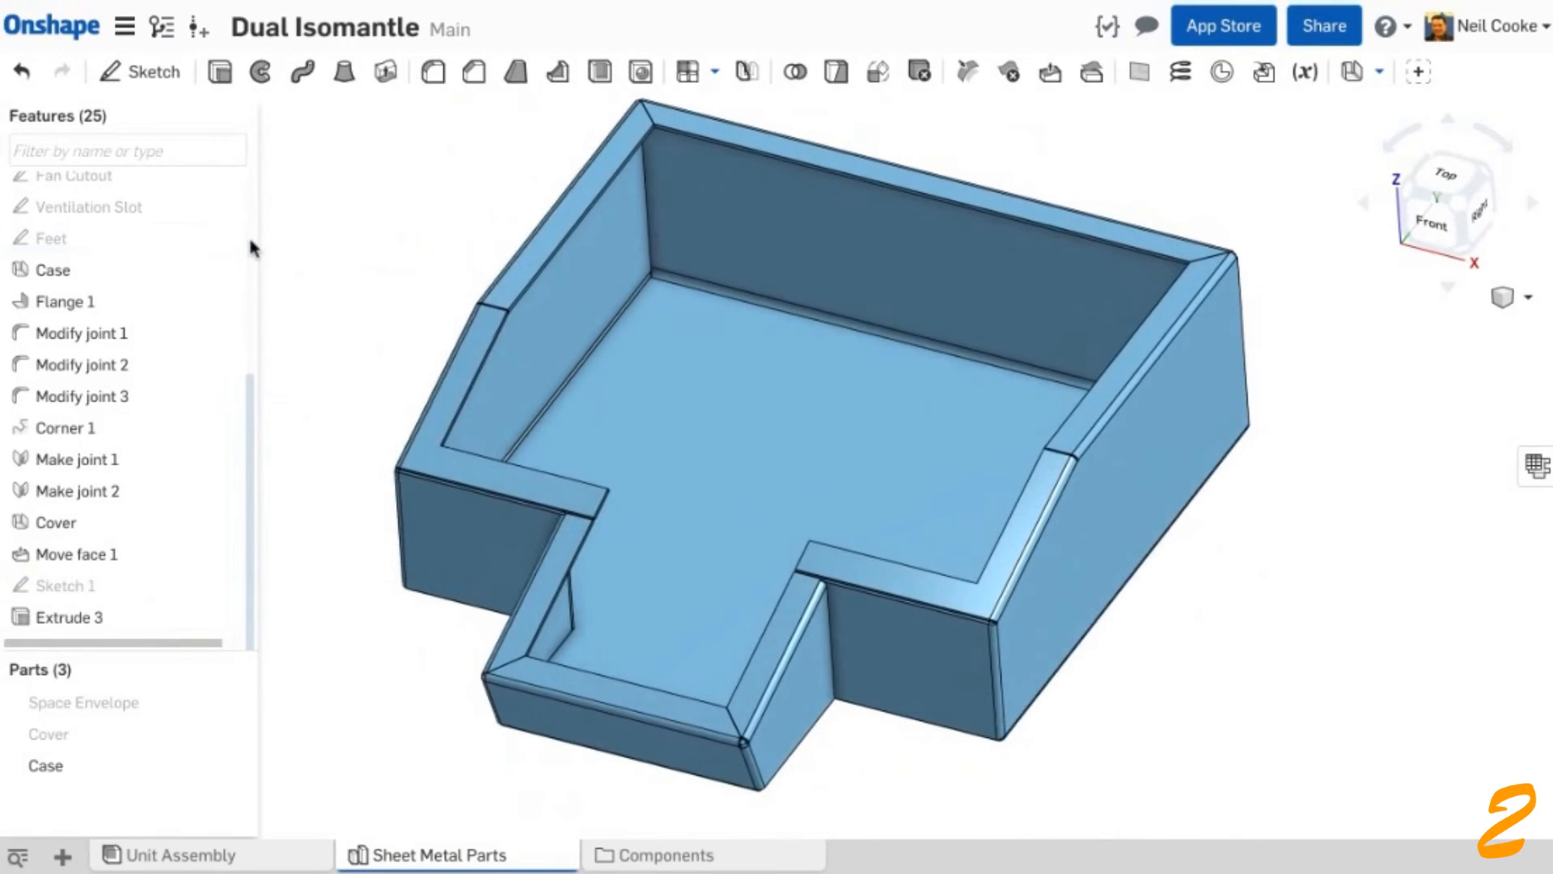
# - Examine the case's flat pattern and bend table beside the folded model, and close the flat view
pyautogui.click(1536, 465)
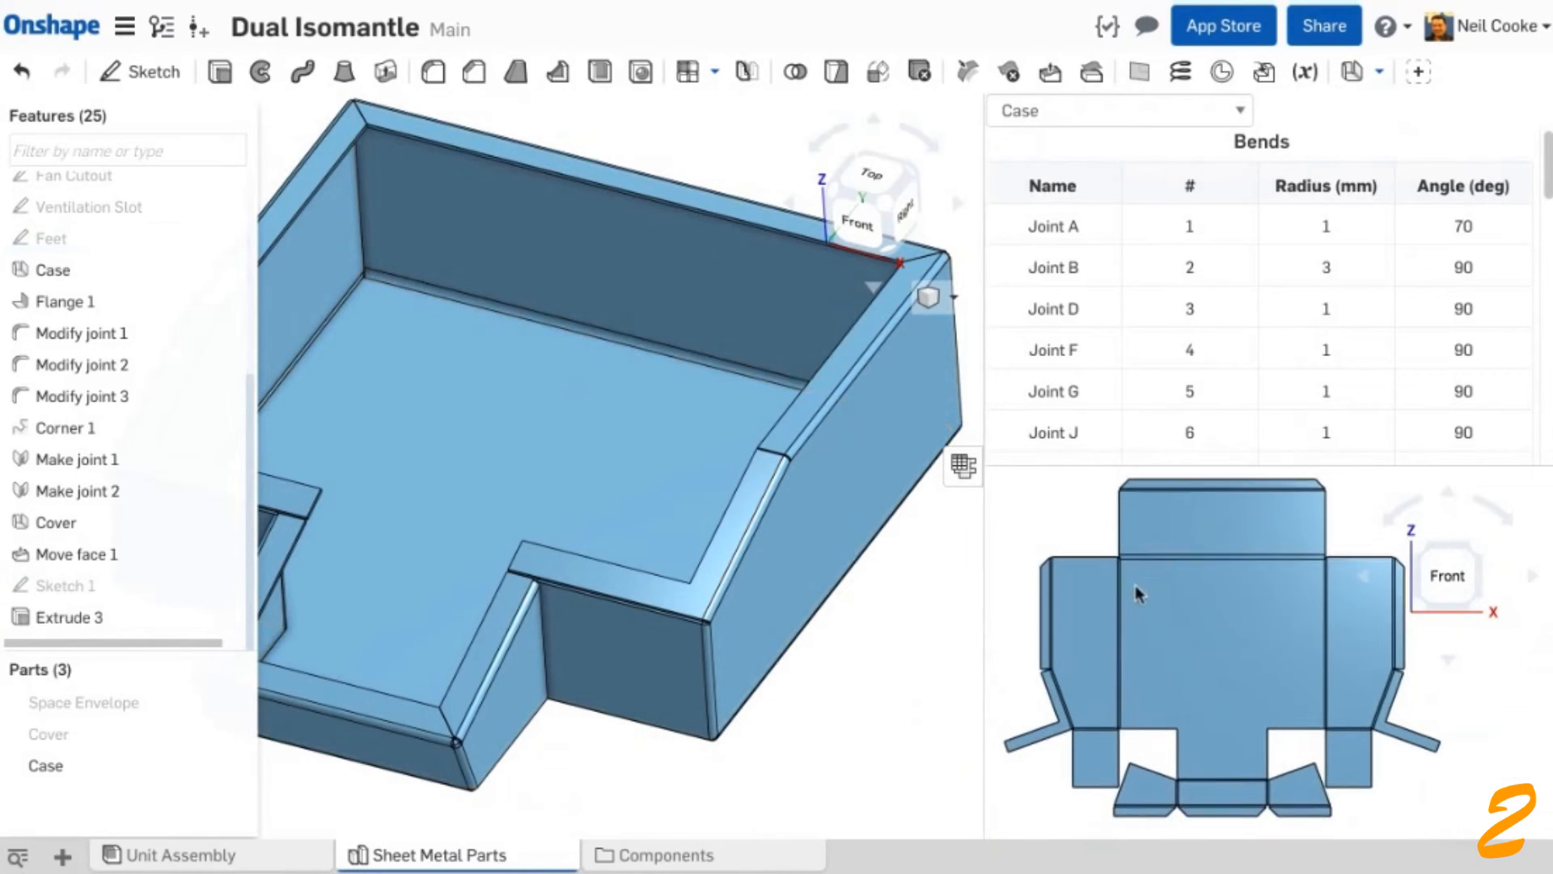
pyautogui.scroll(-3, 846, 628)
pyautogui.moveTo(865, 642); pyautogui.dragTo(870, 635, button='middle')
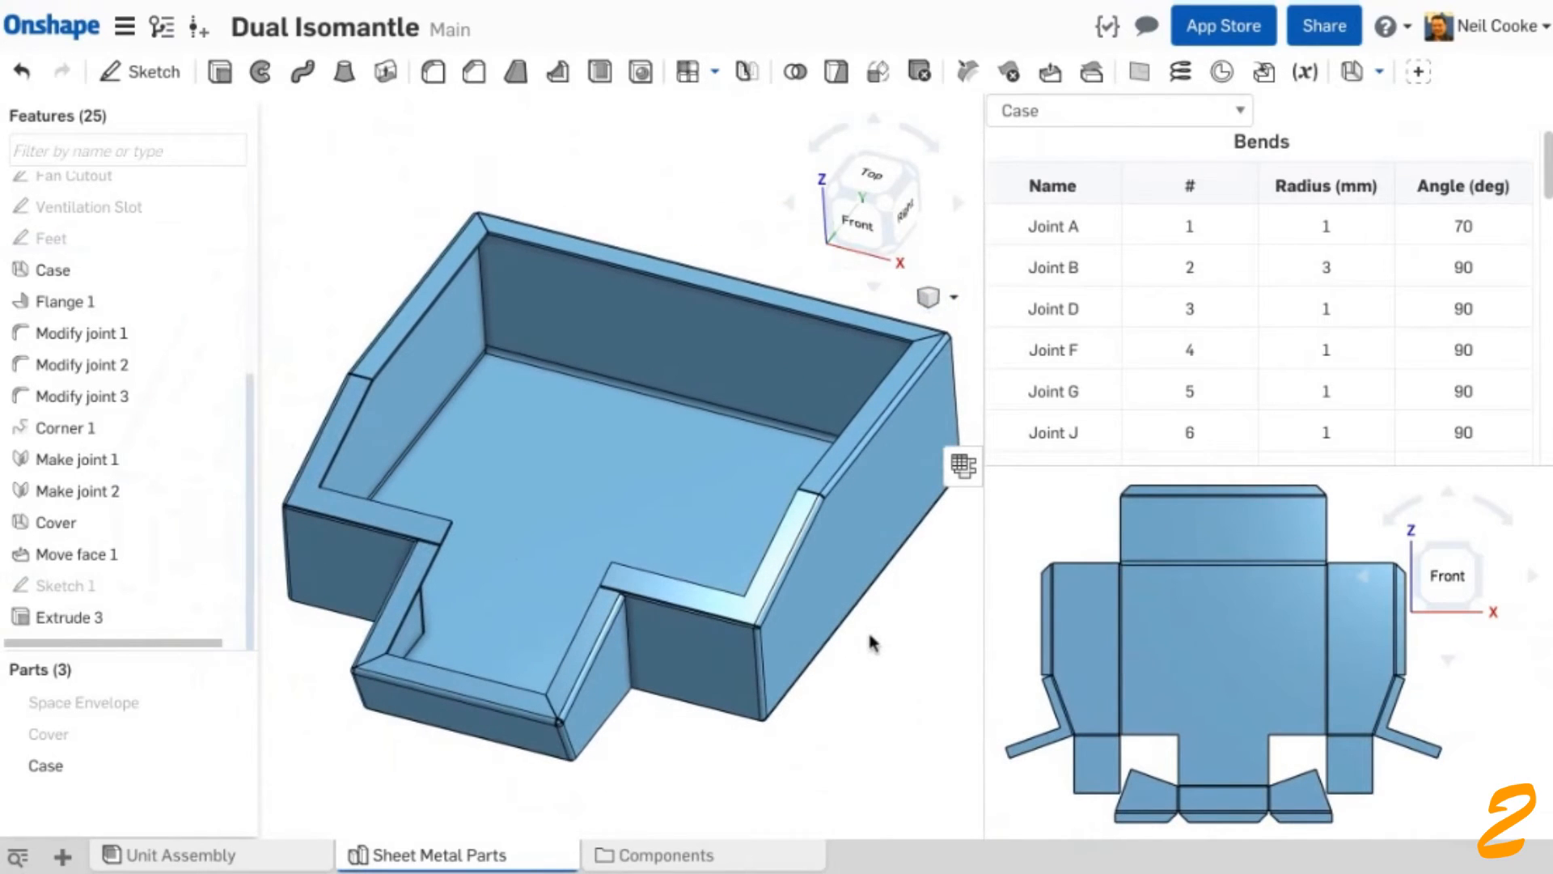
pyautogui.click(964, 473)
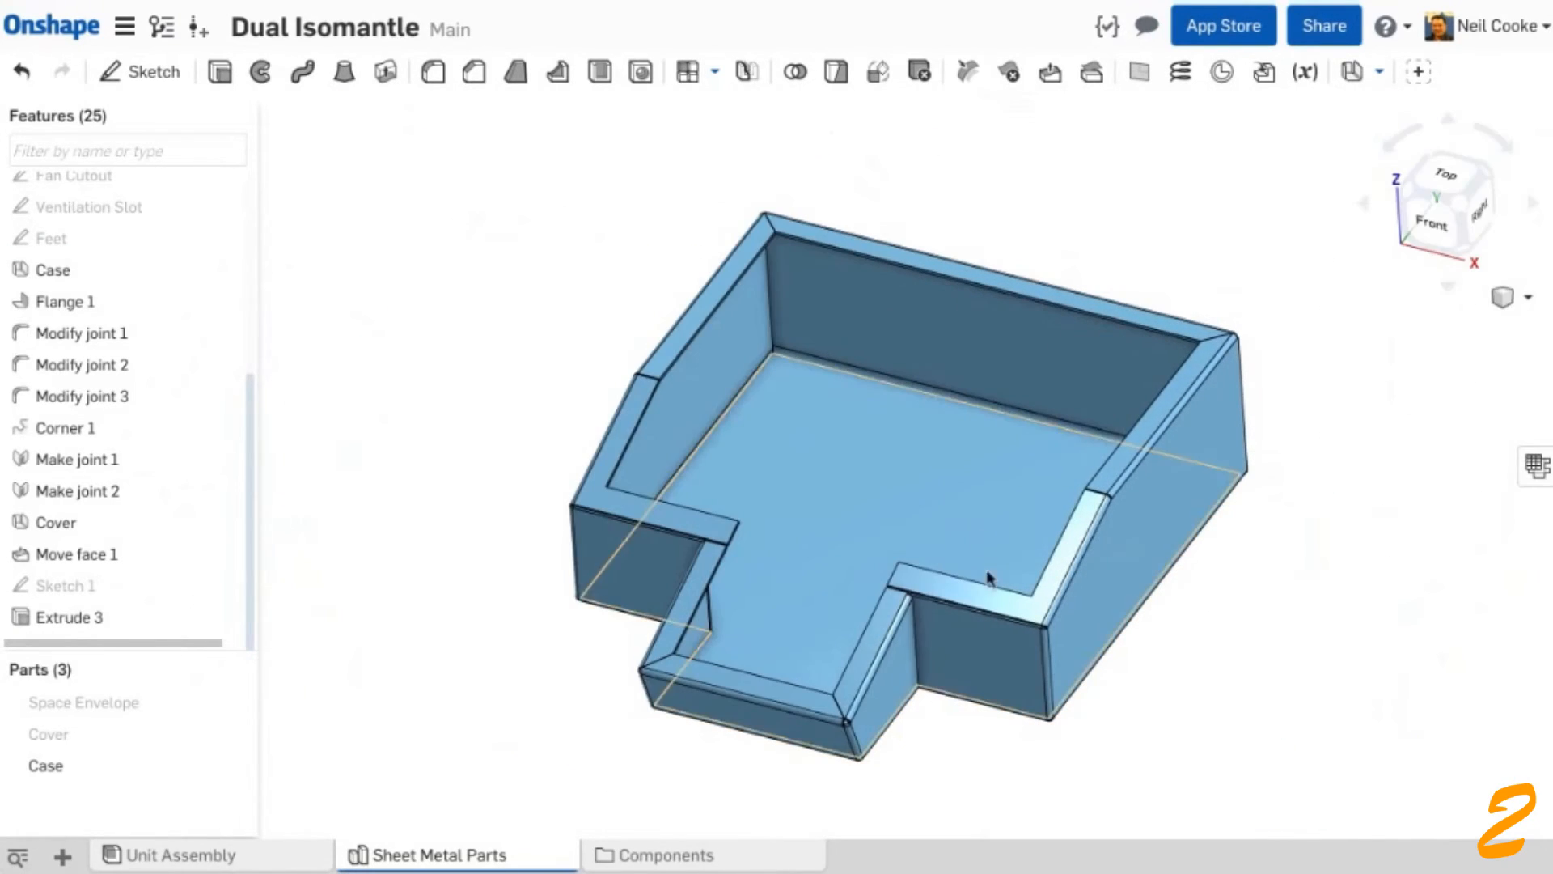
# - Switch to the Unit Assembly, edit the cover in context, and show the Cover while hiding the Case
pyautogui.click(296, 858)
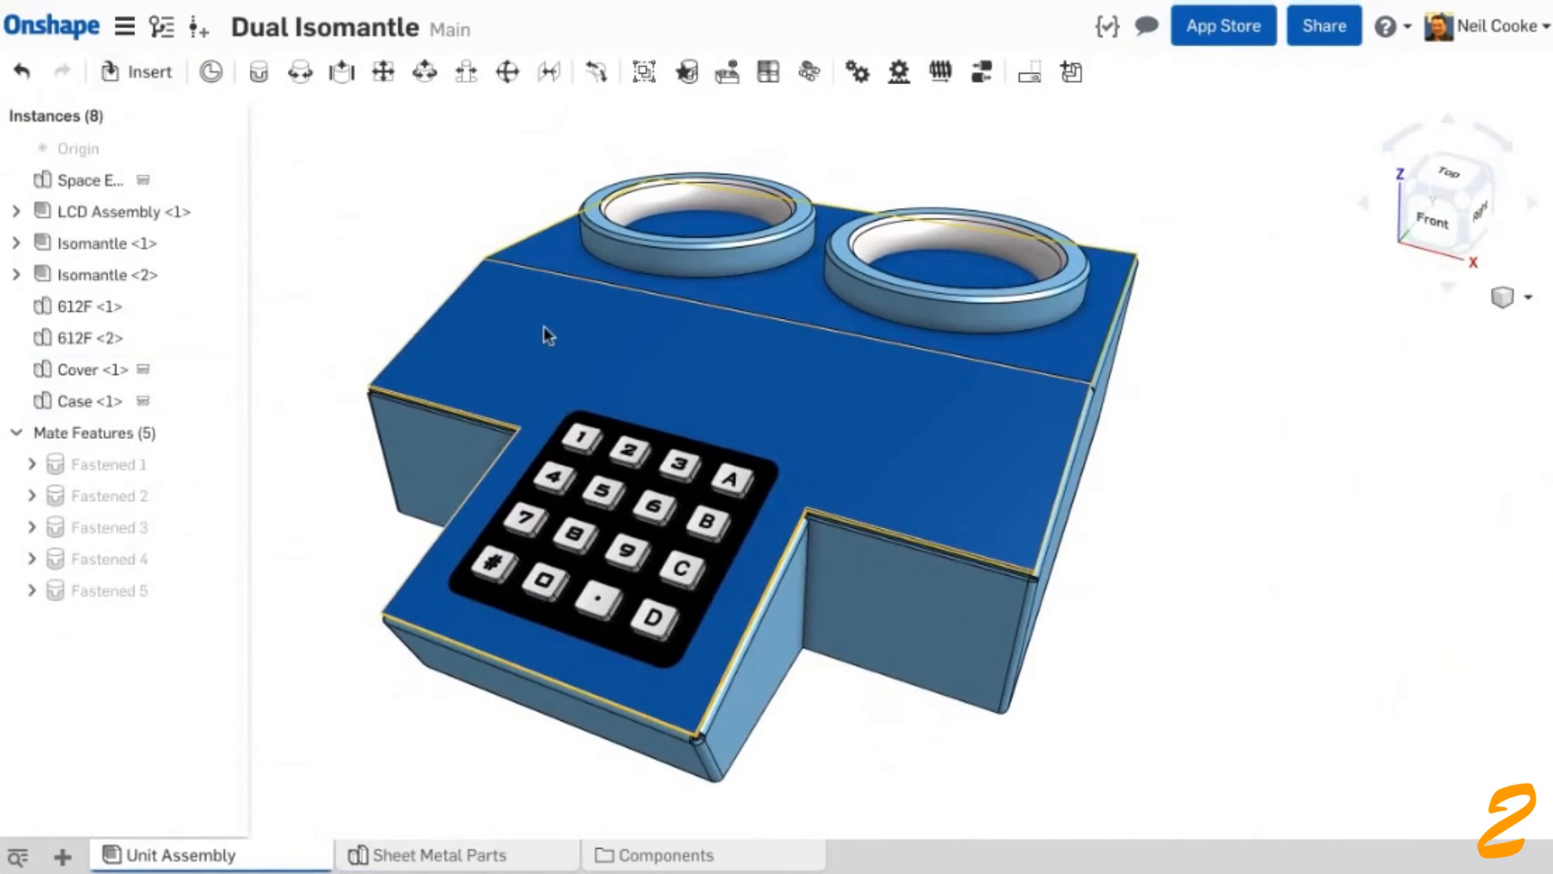
pyautogui.rightClick(543, 327)
pyautogui.click(675, 622)
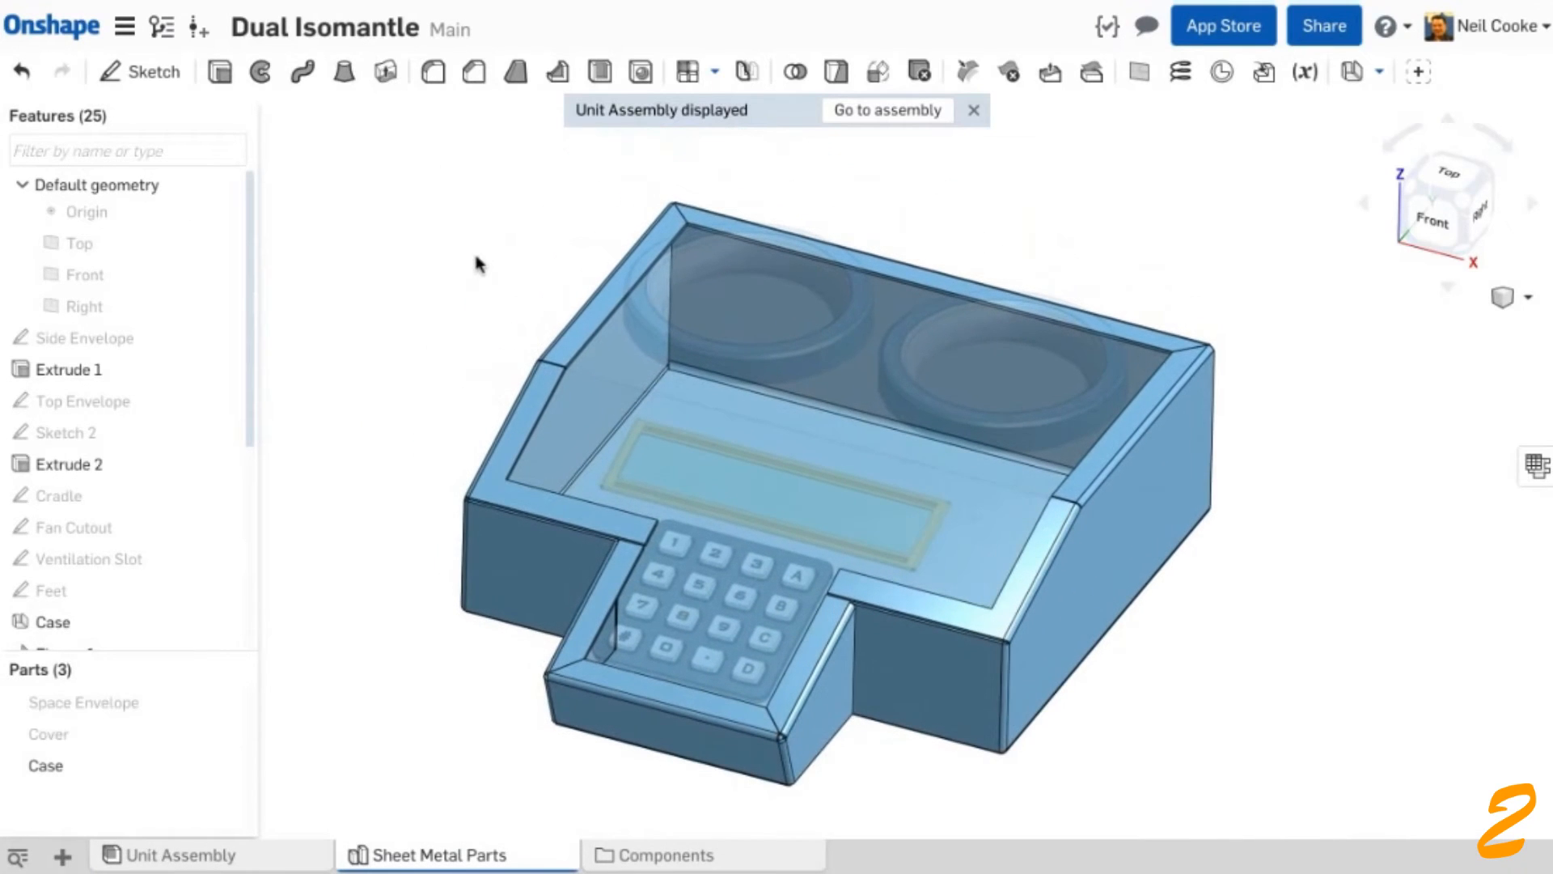
pyautogui.click(229, 734)
pyautogui.click(229, 765)
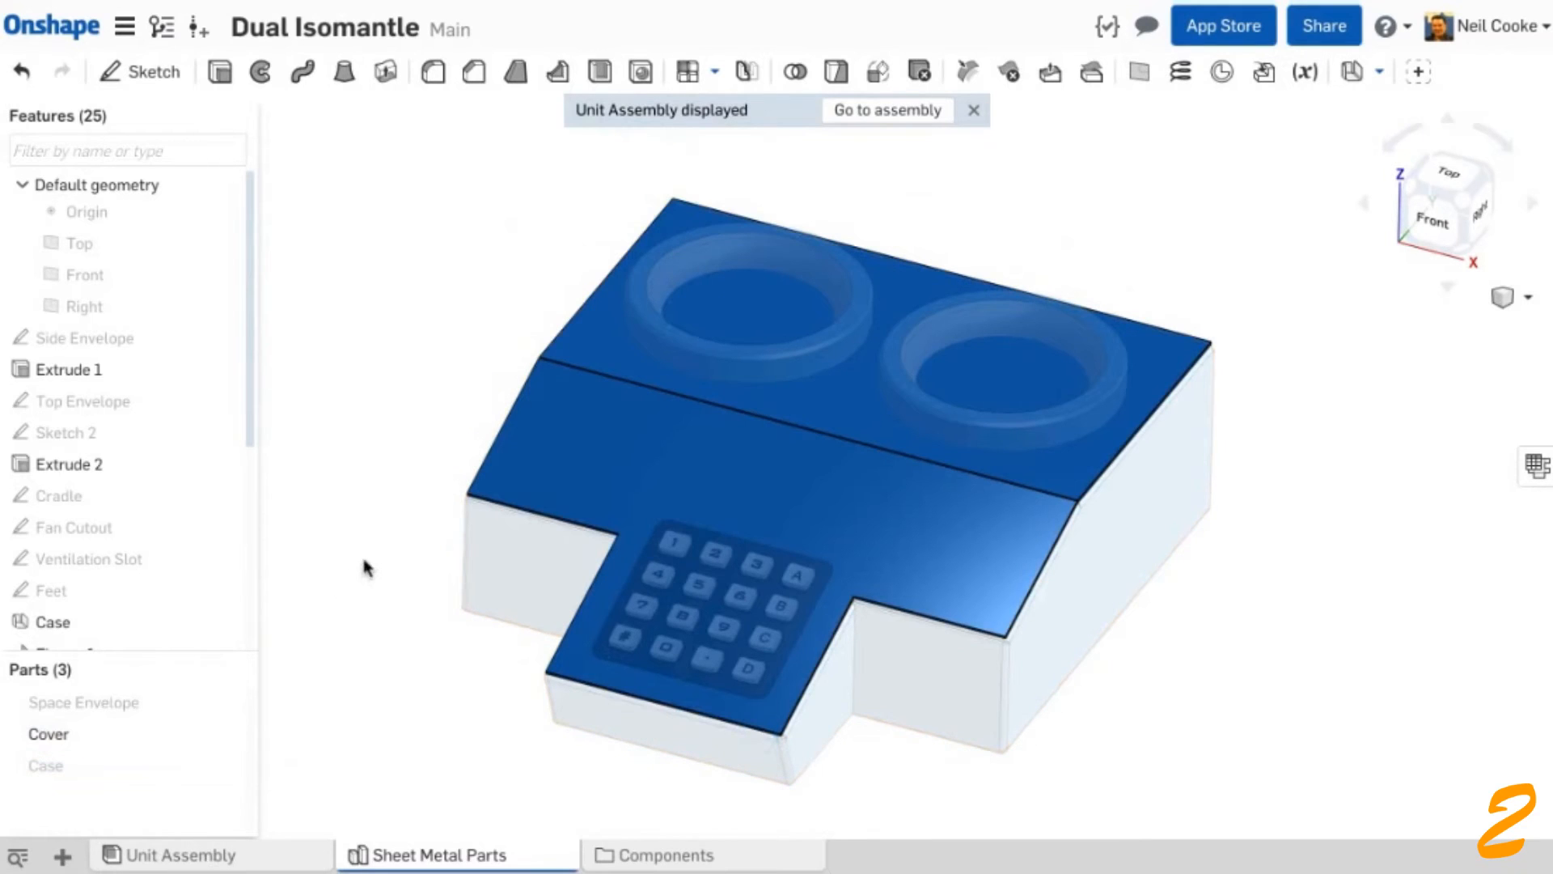
# - Start a sketch on the cover's sloped face, hide the cover, and select the LCD window's outline edges
pyautogui.rightClick(579, 475)
pyautogui.click(646, 50)
pyautogui.scroll(3, 527, 444)
pyautogui.click(227, 734)
pyautogui.scroll(8, 663, 405)
pyautogui.click(672, 347)
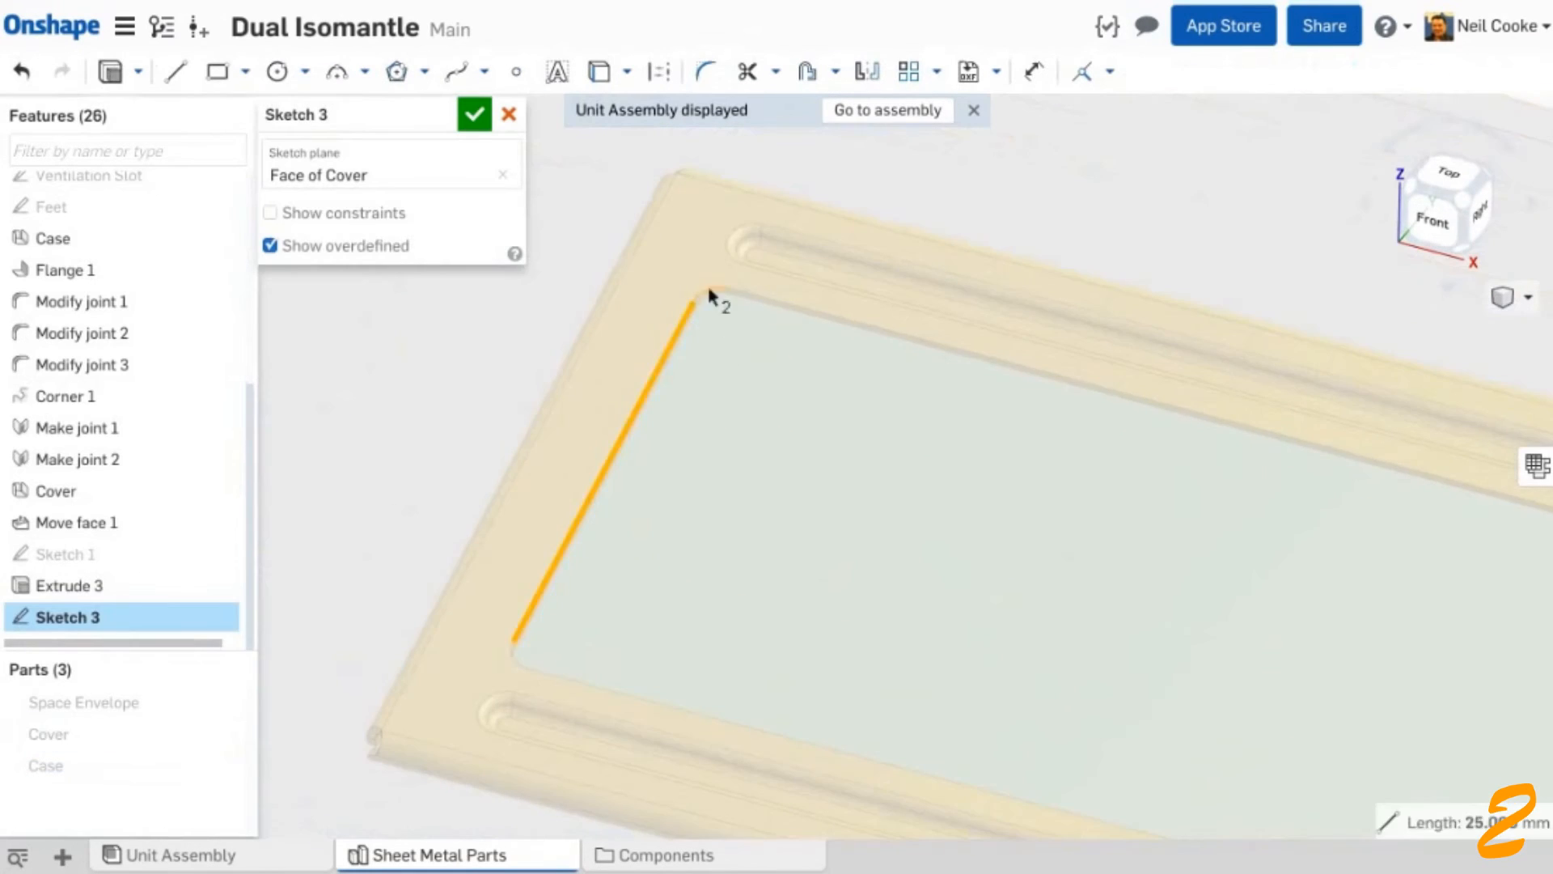
pyautogui.click(758, 296)
pyautogui.scroll(-5, 759, 340)
pyautogui.click(722, 393)
pyautogui.scroll(-3, 599, 537)
# - Add the keypad's rounded outline to the selection and project both outlines into the sketch on the cover's sloped face
pyautogui.moveTo(598, 537); pyautogui.dragTo(545, 320, button='right')
pyautogui.scroll(5, 545, 320)
pyautogui.click(542, 317)
pyautogui.scroll(-4, 840, 290)
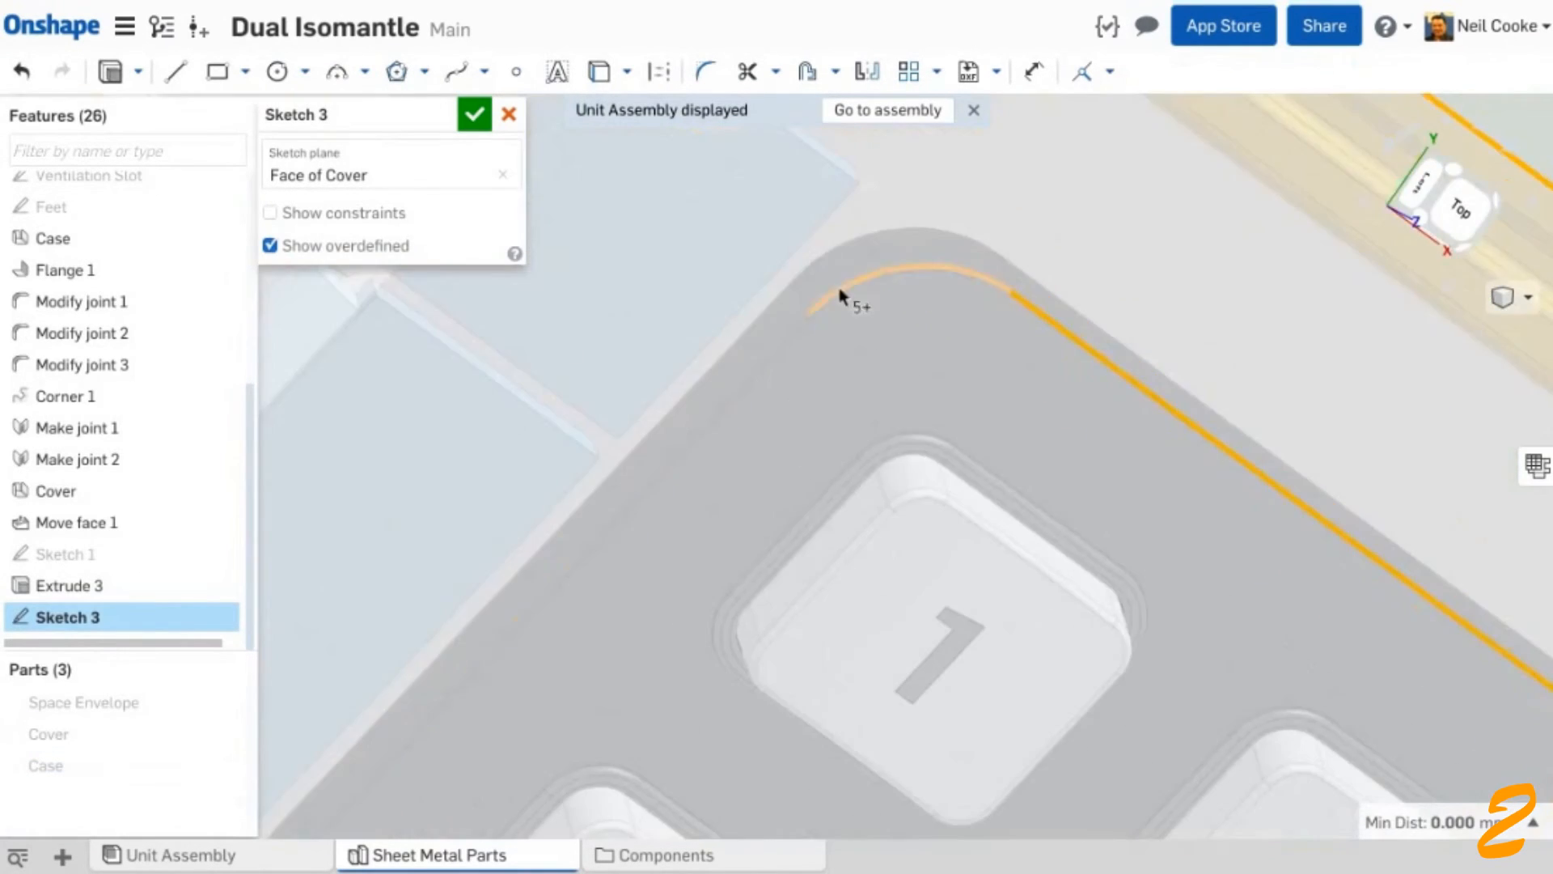
pyautogui.click(839, 292)
pyautogui.scroll(-5, 839, 296)
pyautogui.click(458, 566)
pyautogui.scroll(-3, 459, 566)
pyautogui.click(600, 71)
pyautogui.scroll(-5, 777, 566)
# - Show the cover and extrude the projected outlines as a cut to open the LCD and keypad windows
pyautogui.click(228, 733)
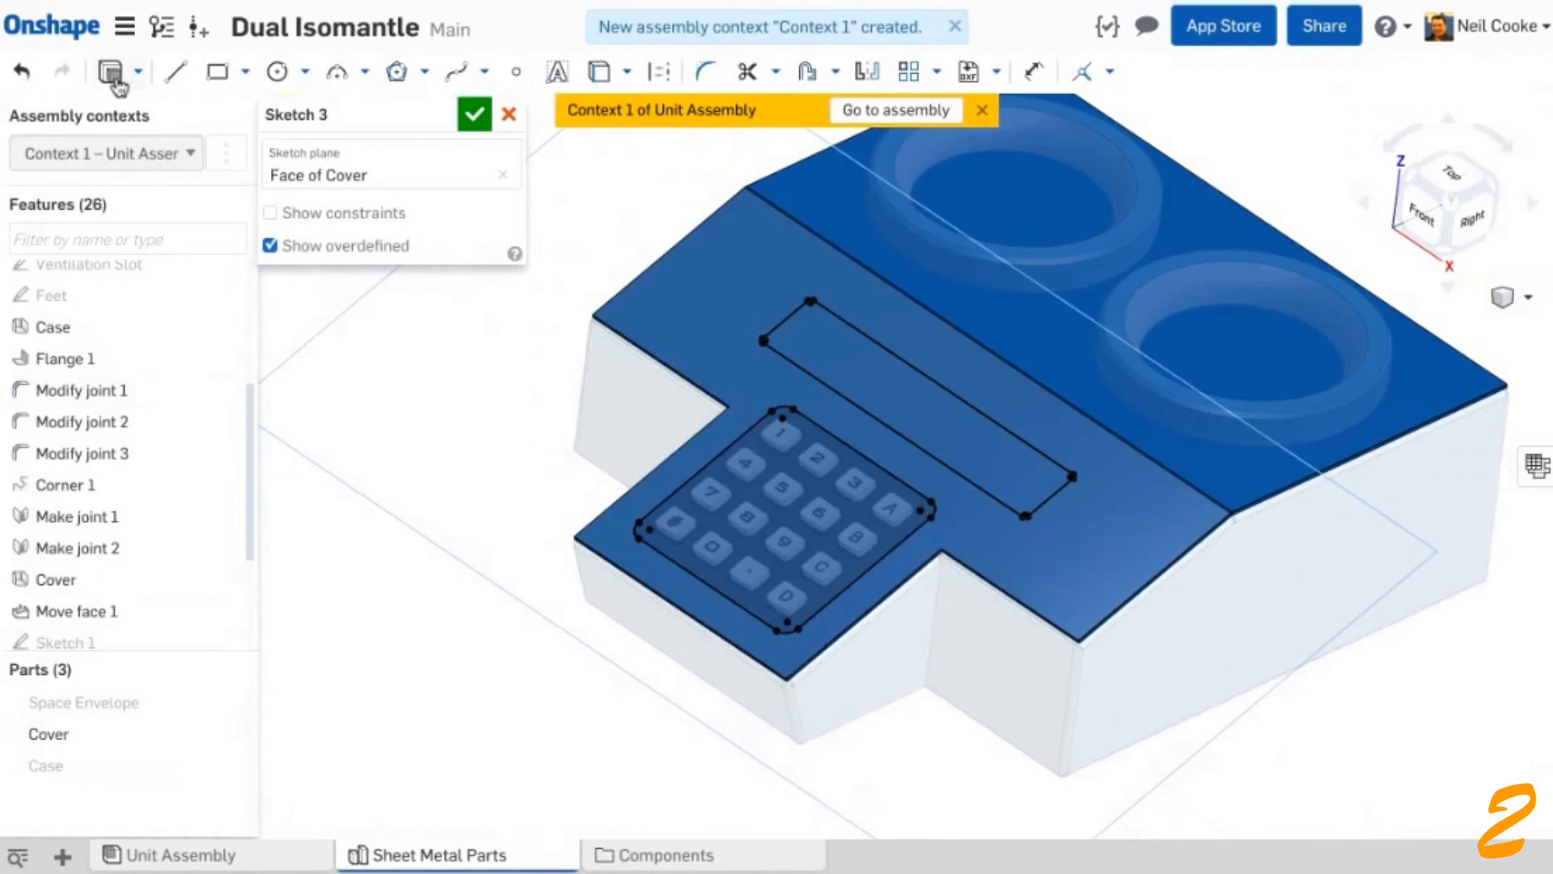
pyautogui.click(119, 85)
pyautogui.click(396, 274)
pyautogui.click(401, 324)
pyautogui.click(475, 114)
# - Start a sketch on the cover's flat top face, hide the cover, and project the circular outlines of both Isomantle units
pyautogui.rightClick(728, 242)
pyautogui.click(792, 267)
pyautogui.click(228, 765)
pyautogui.moveTo(773, 499)
pyautogui.mouseDown(button='right')
pyautogui.moveTo(904, 385)
pyautogui.moveTo(898, 343)
pyautogui.mouseUp(button='right')
pyautogui.scroll(5, 898, 344)
pyautogui.click(663, 361)
pyautogui.click(986, 429)
pyautogui.moveTo(963, 178); pyautogui.dragTo(1022, 268, button='right')
pyautogui.scroll(-5, 1022, 269)
pyautogui.click(600, 77)
# - Extrude the two circles as a Remove cut through the cover's flat top face and show the cover
pyautogui.click(111, 73)
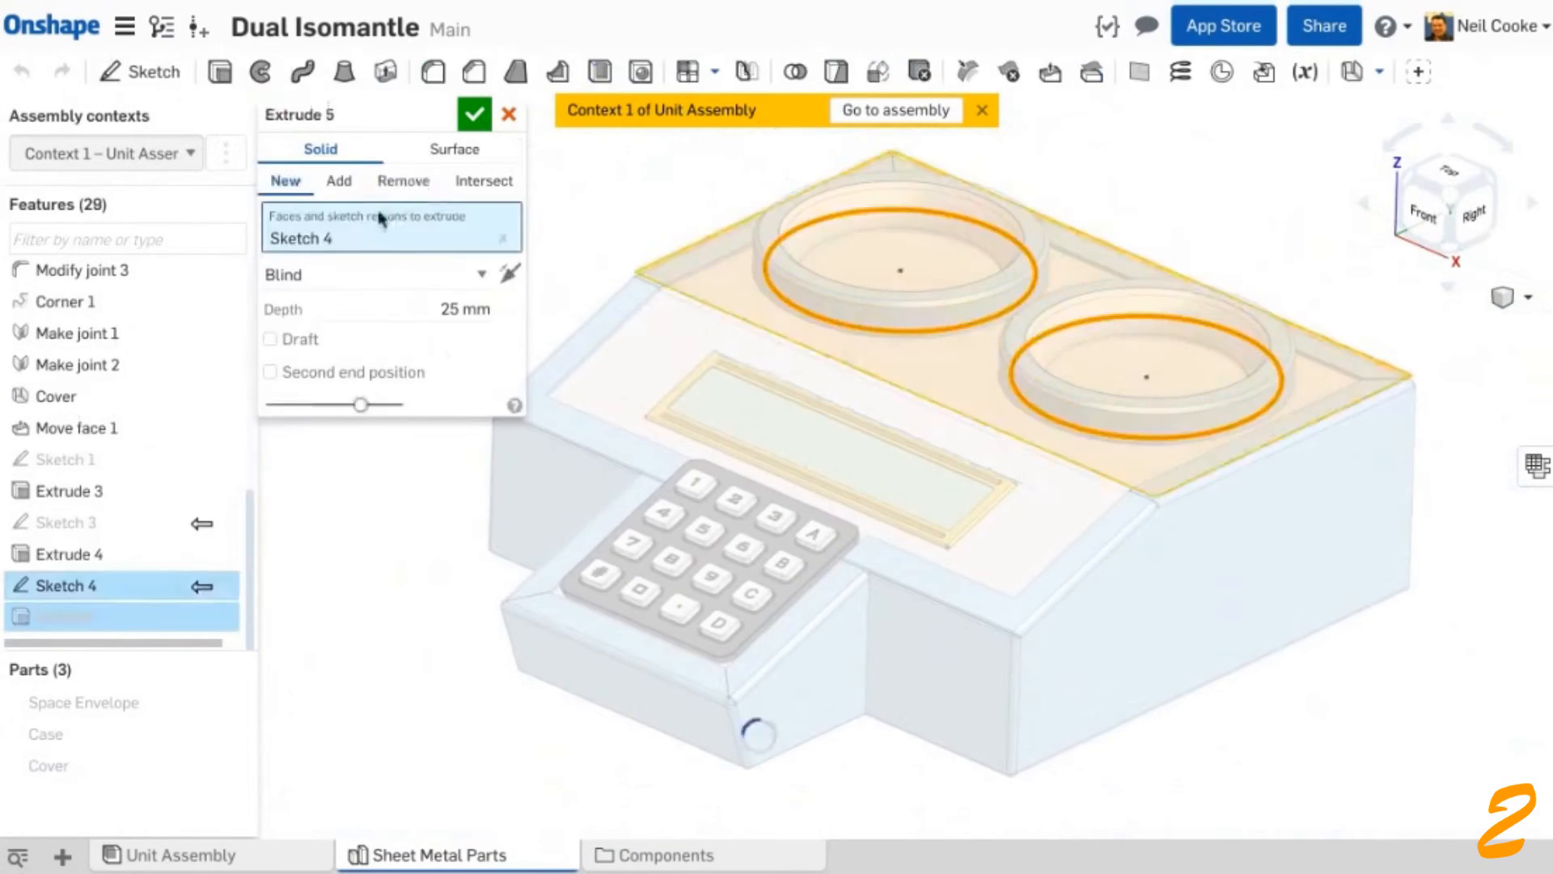
pyautogui.click(404, 181)
pyautogui.click(229, 765)
pyautogui.click(475, 114)
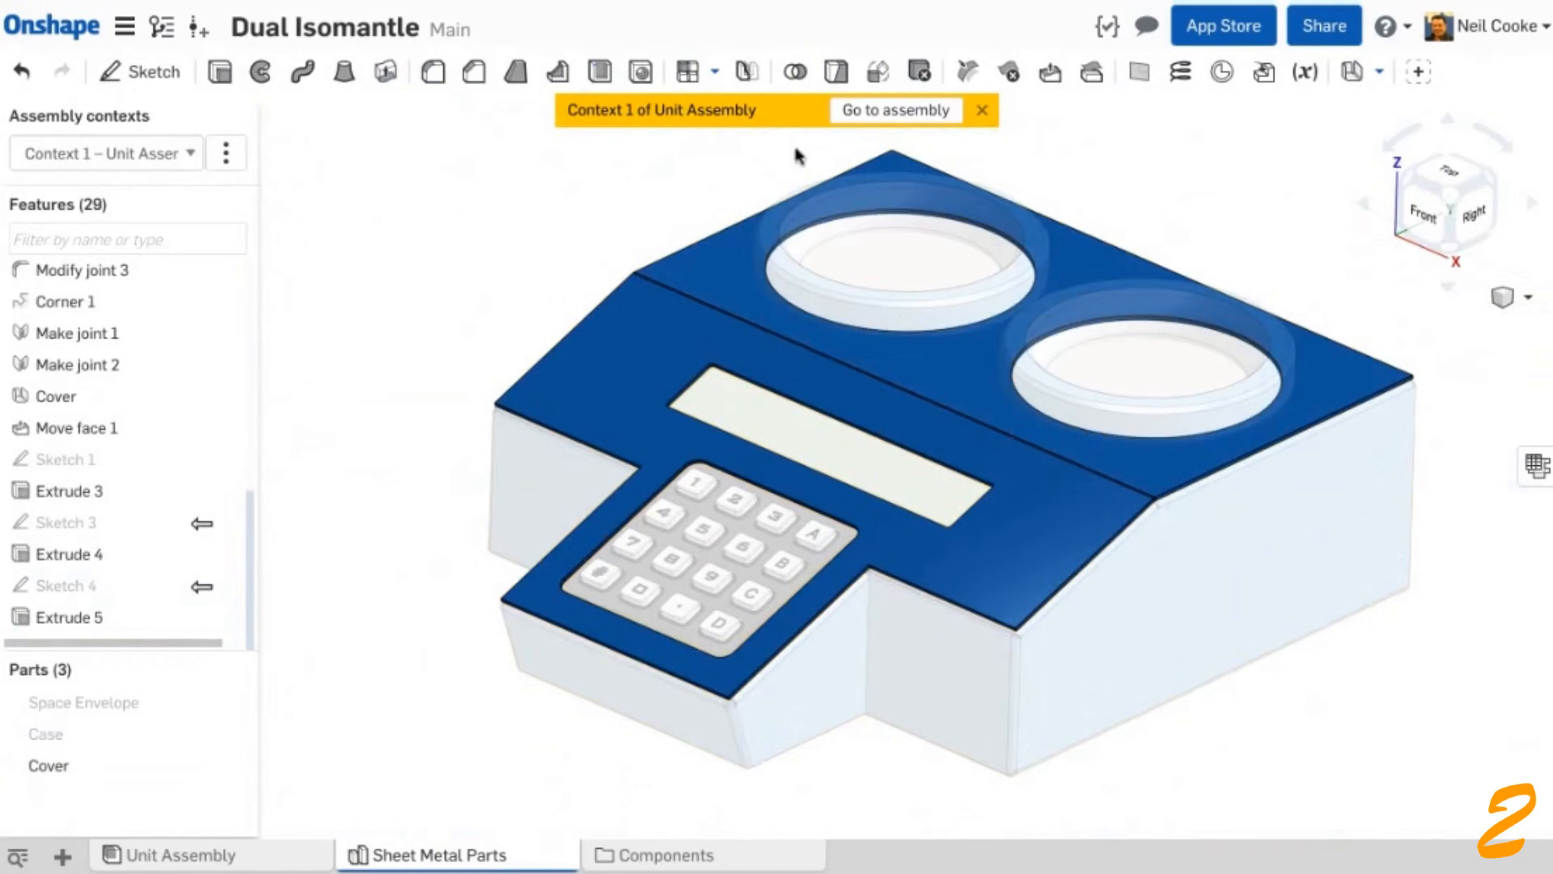
# - Return to the Unit Assembly and hide the Space Envelope, Cover and LCD Assembly to expose the case's interior
pyautogui.click(851, 113)
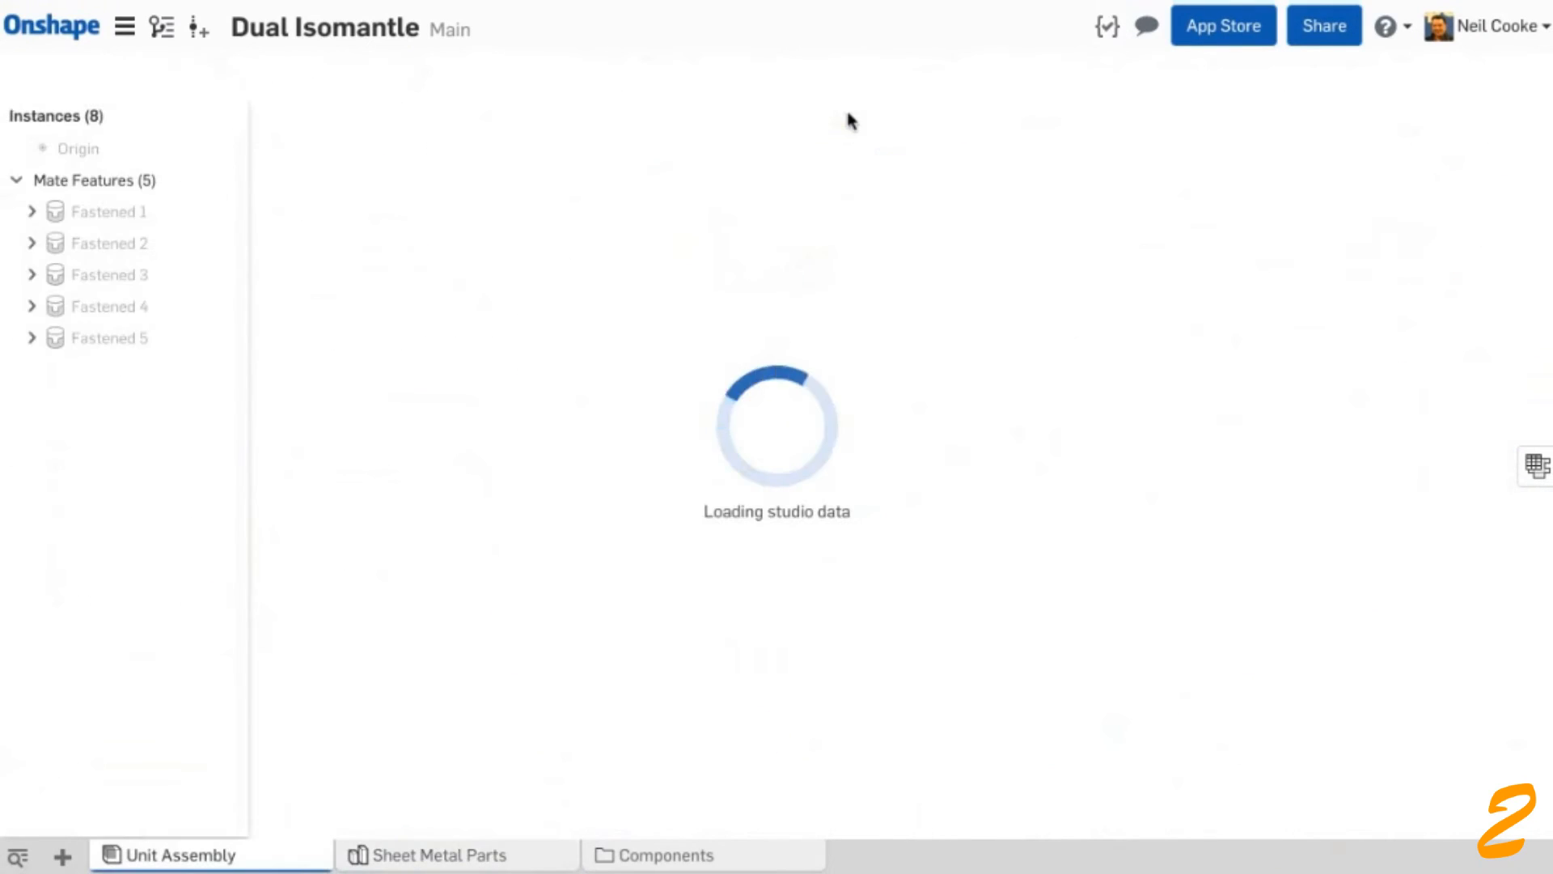
pyautogui.scroll(-5, 825, 197)
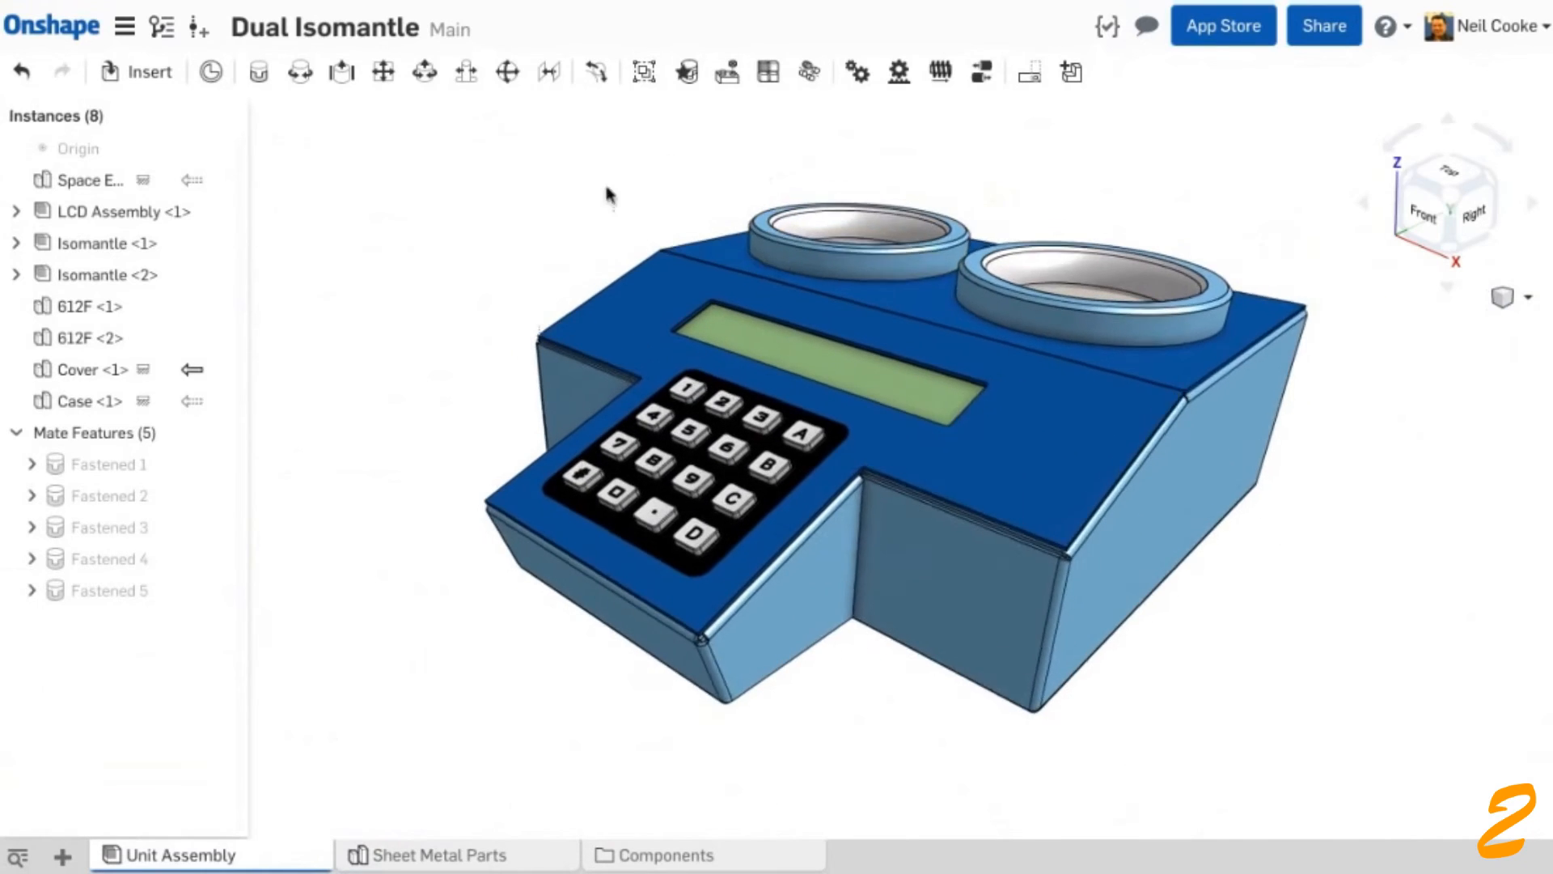
pyautogui.moveTo(605, 184); pyautogui.dragTo(594, 214, button='right')
pyautogui.moveTo(594, 215); pyautogui.dragTo(599, 274, button='middle')
pyautogui.press('y')
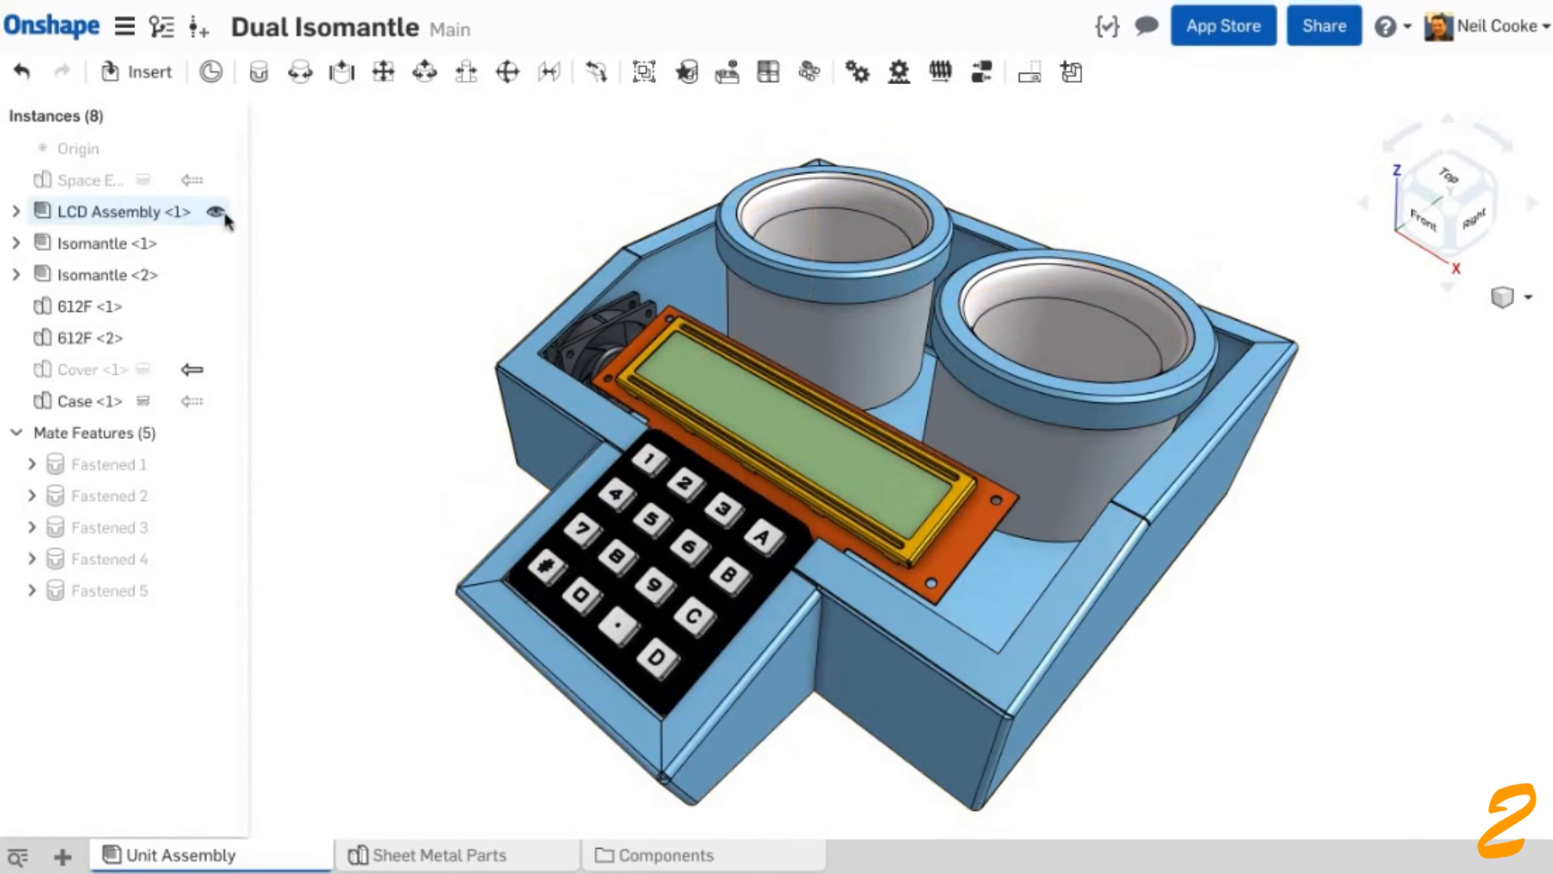
pyautogui.click(215, 211)
pyautogui.moveTo(471, 239)
pyautogui.mouseDown(button='right')
pyautogui.moveTo(462, 215)
pyautogui.moveTo(494, 233)
pyautogui.moveTo(479, 235)
pyautogui.mouseUp(button='right')
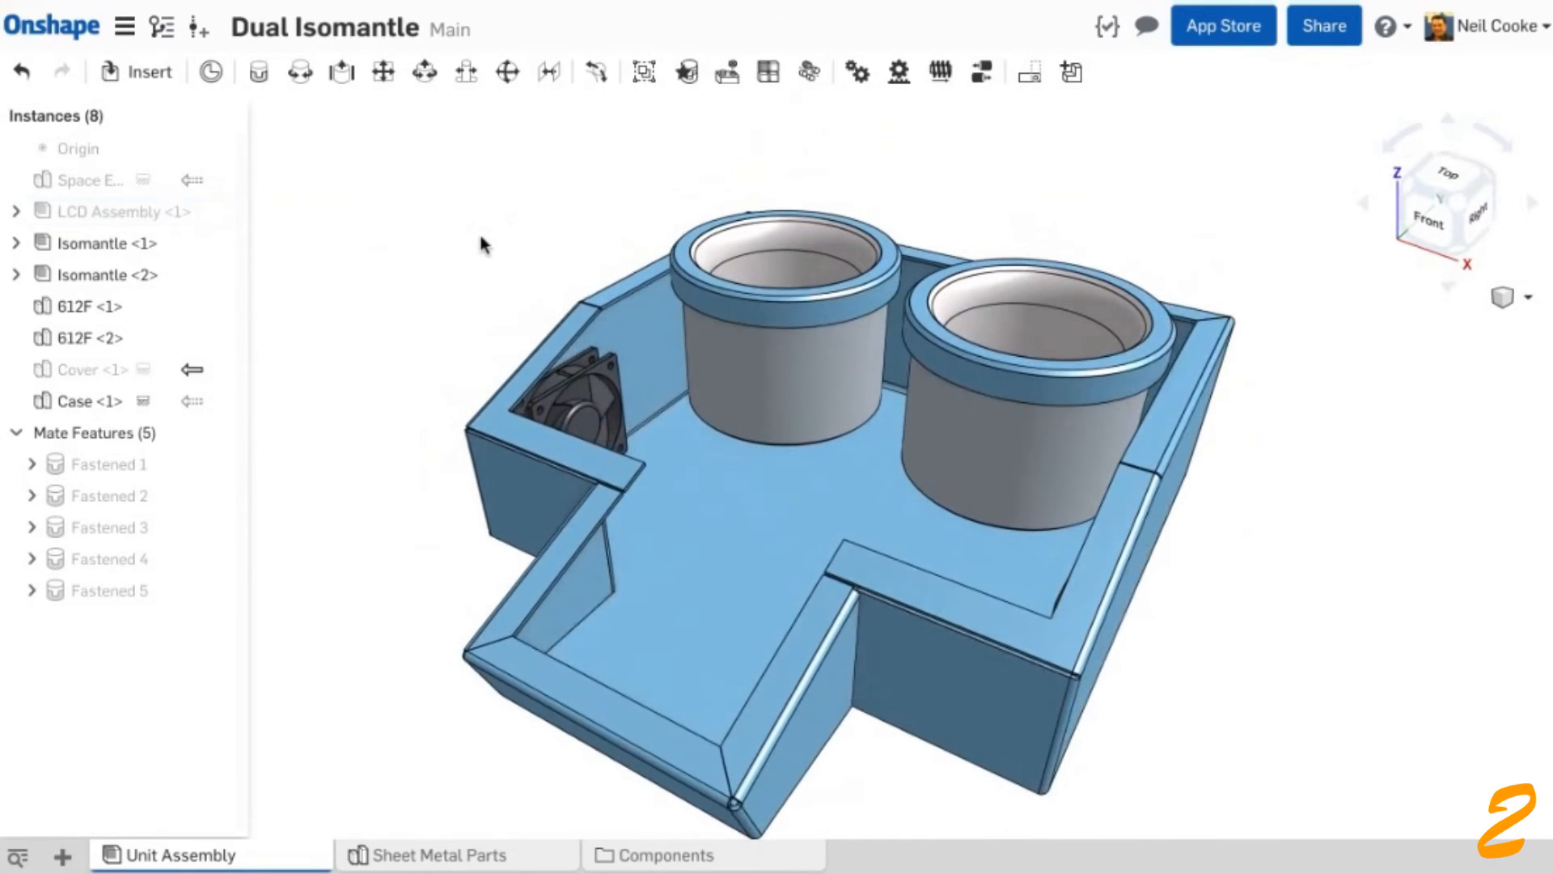
# - Edit the case in the context of the assembly, with the Case shown and the Cover hidden
pyautogui.rightClick(889, 634)
pyautogui.click(979, 425)
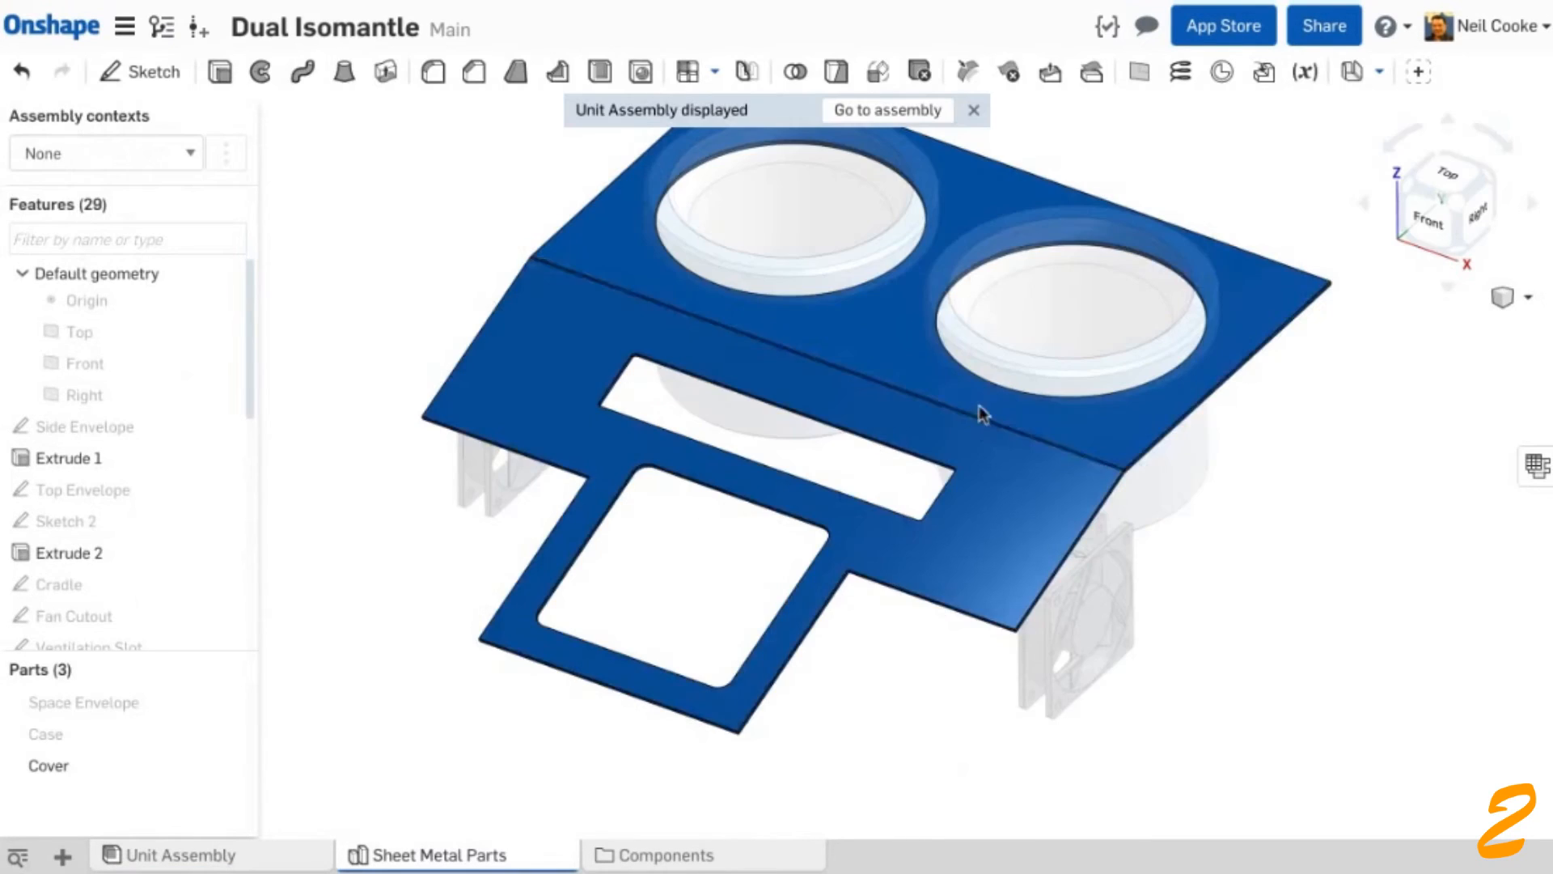
pyautogui.click(225, 734)
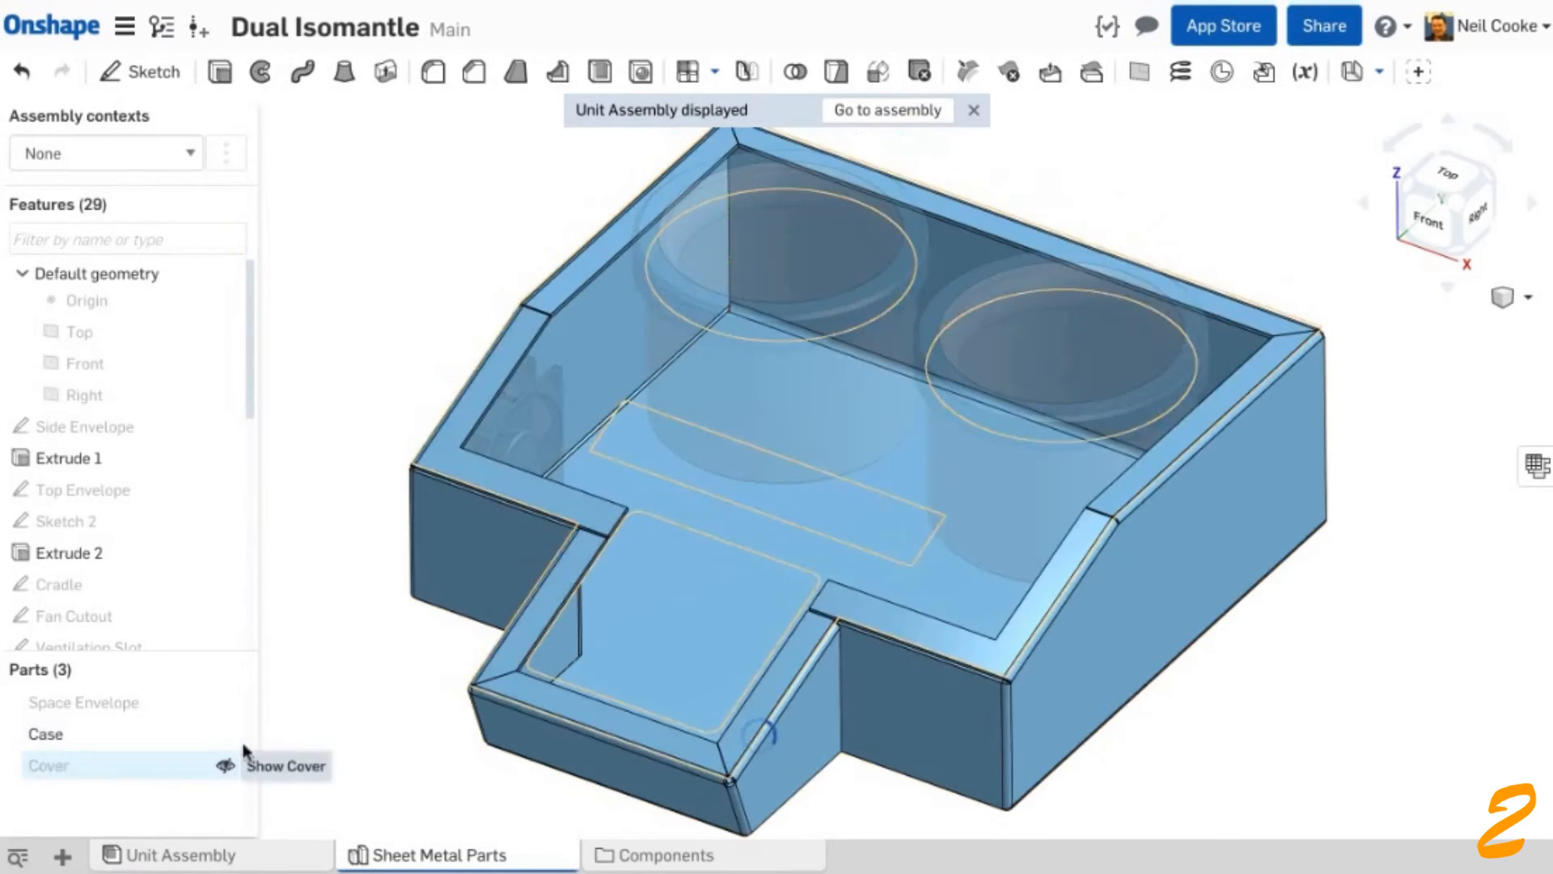
# - Hide the Cover and display the Cradle sketch
pyautogui.click(225, 766)
pyautogui.moveTo(377, 614); pyautogui.dragTo(375, 613, button='right')
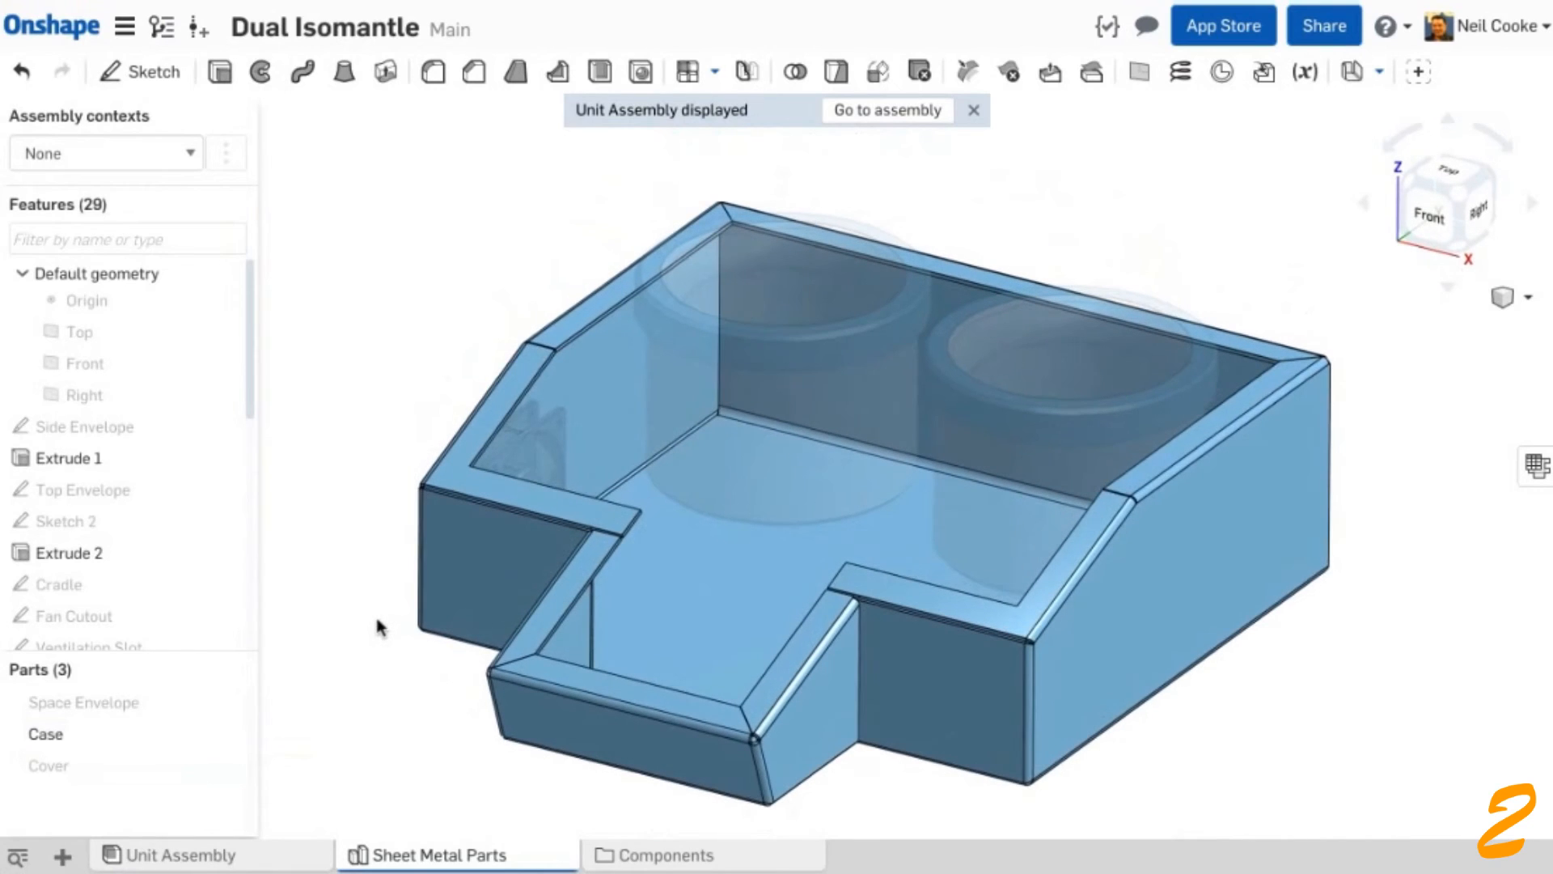
pyautogui.moveTo(245, 407); pyautogui.dragTo(235, 461)
pyautogui.click(236, 457)
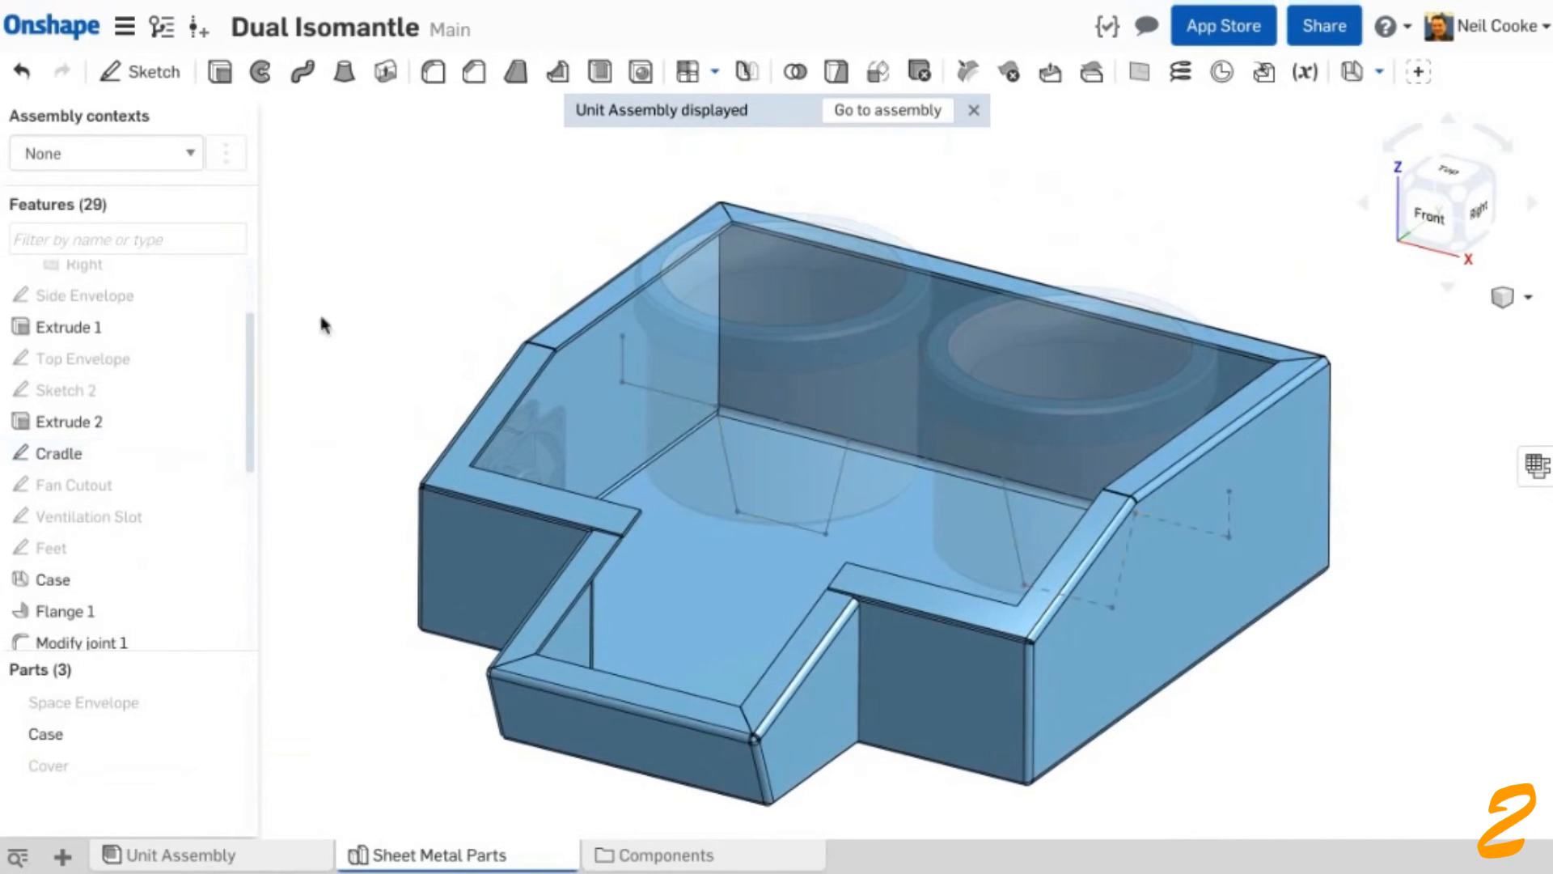
# - Start an extruded sheet metal model named Cradle and select the profile lines of the Cradle sketch
pyautogui.click(1352, 72)
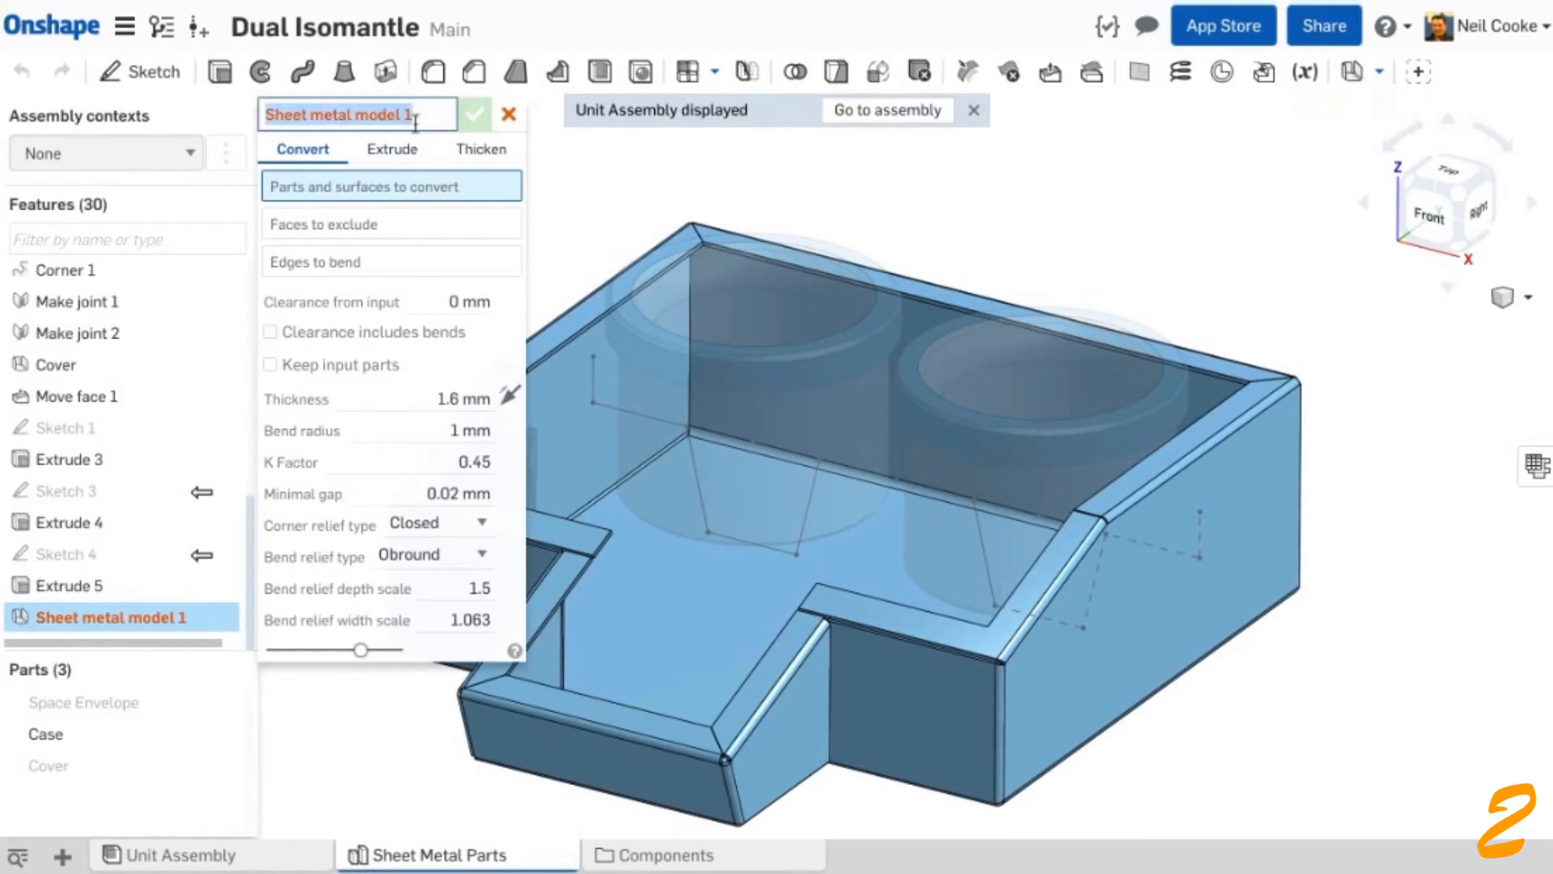
pyautogui.write('Cradle')
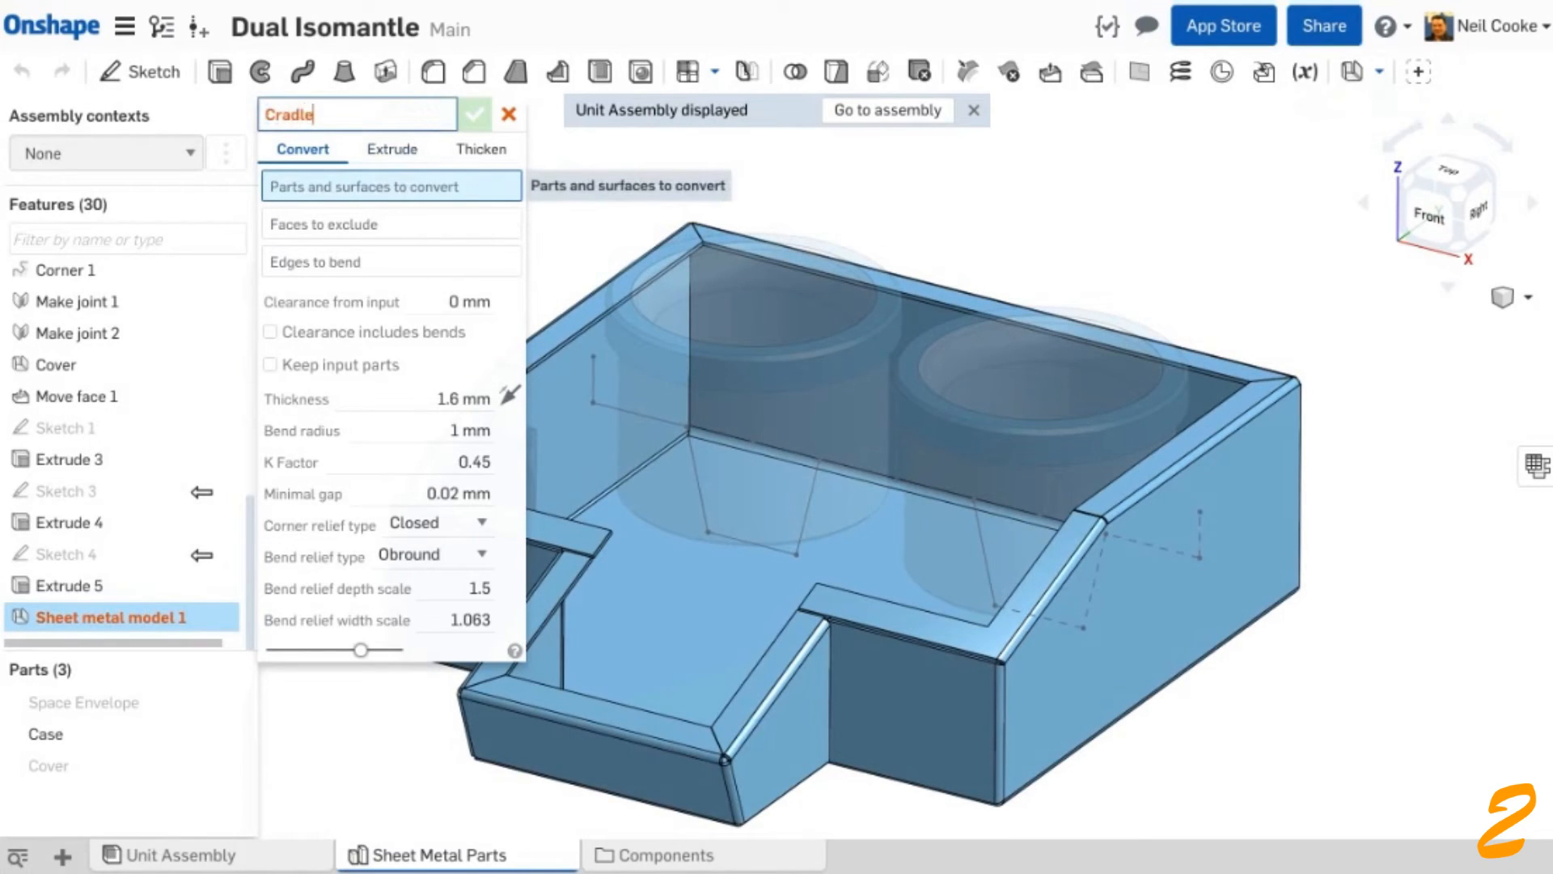
pyautogui.click(393, 163)
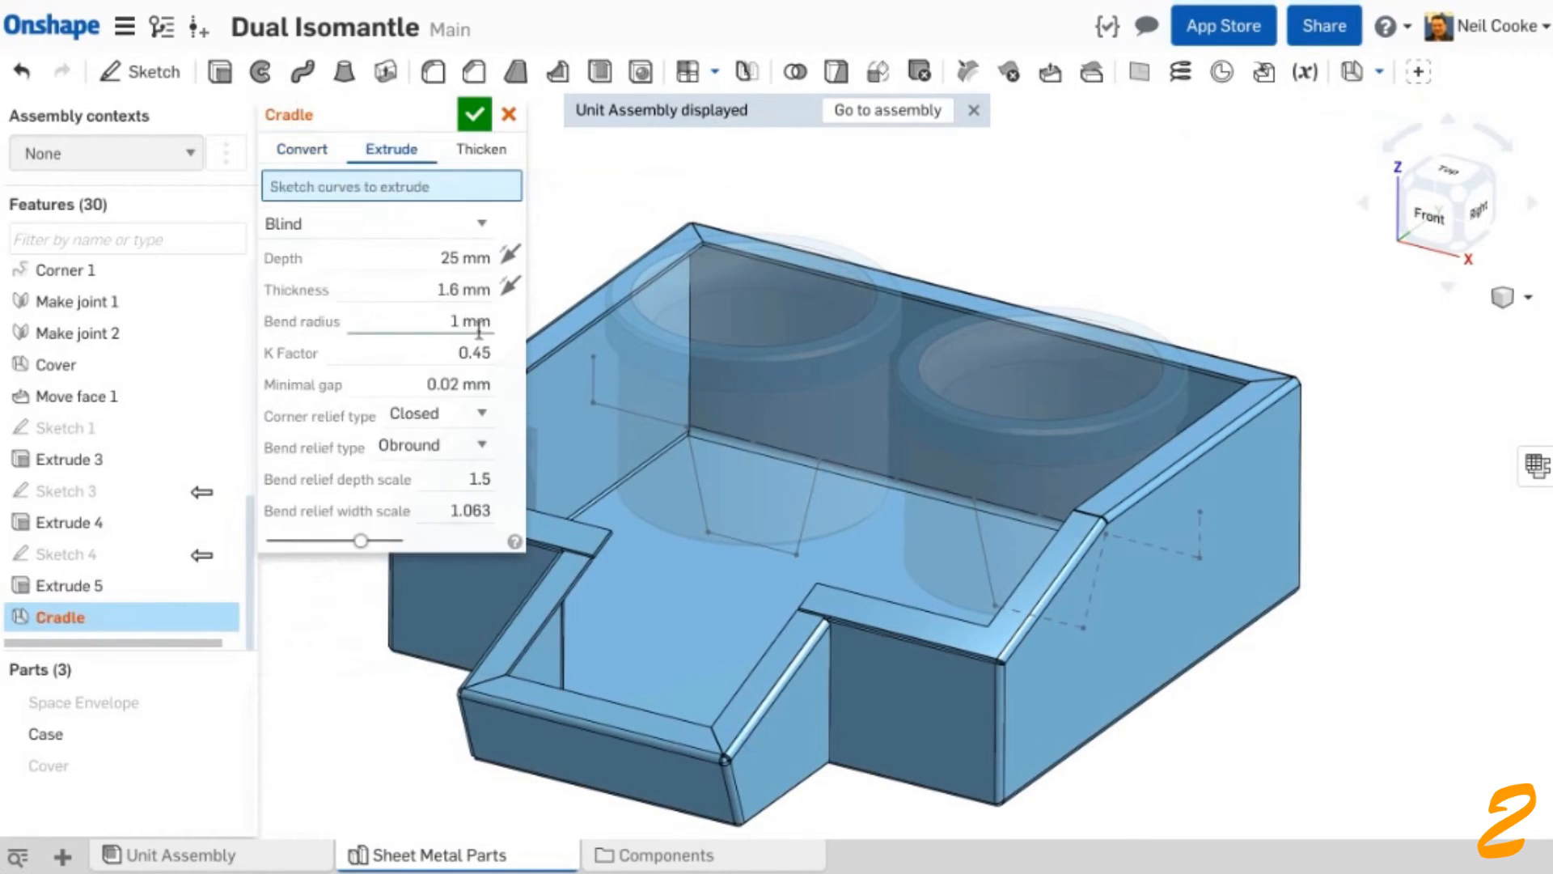
pyautogui.click(593, 381)
pyautogui.click(655, 418)
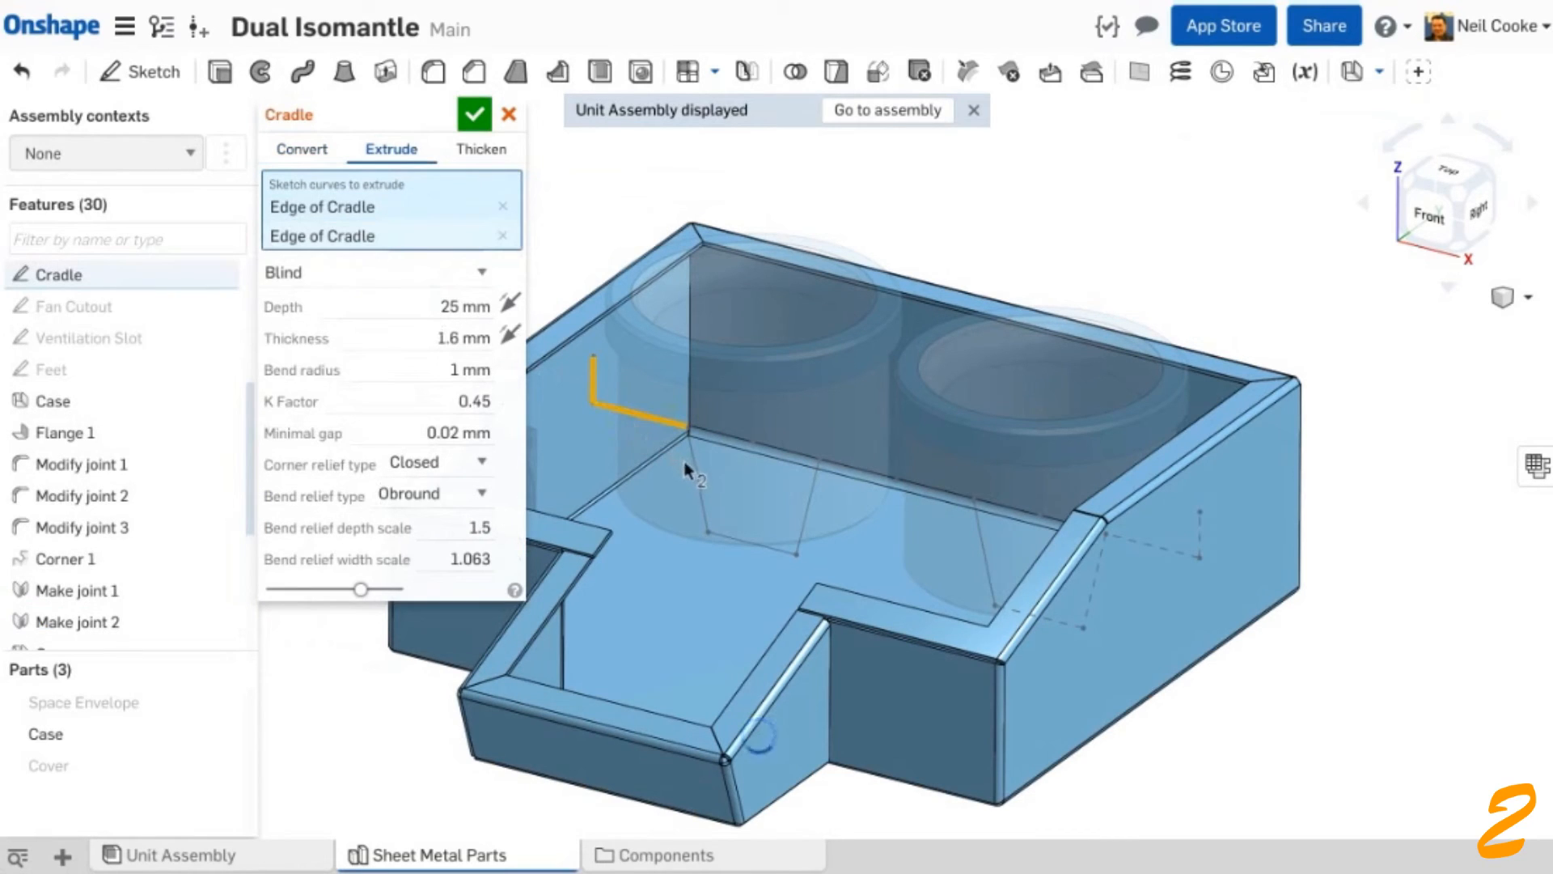
pyautogui.click(708, 498)
pyautogui.click(730, 539)
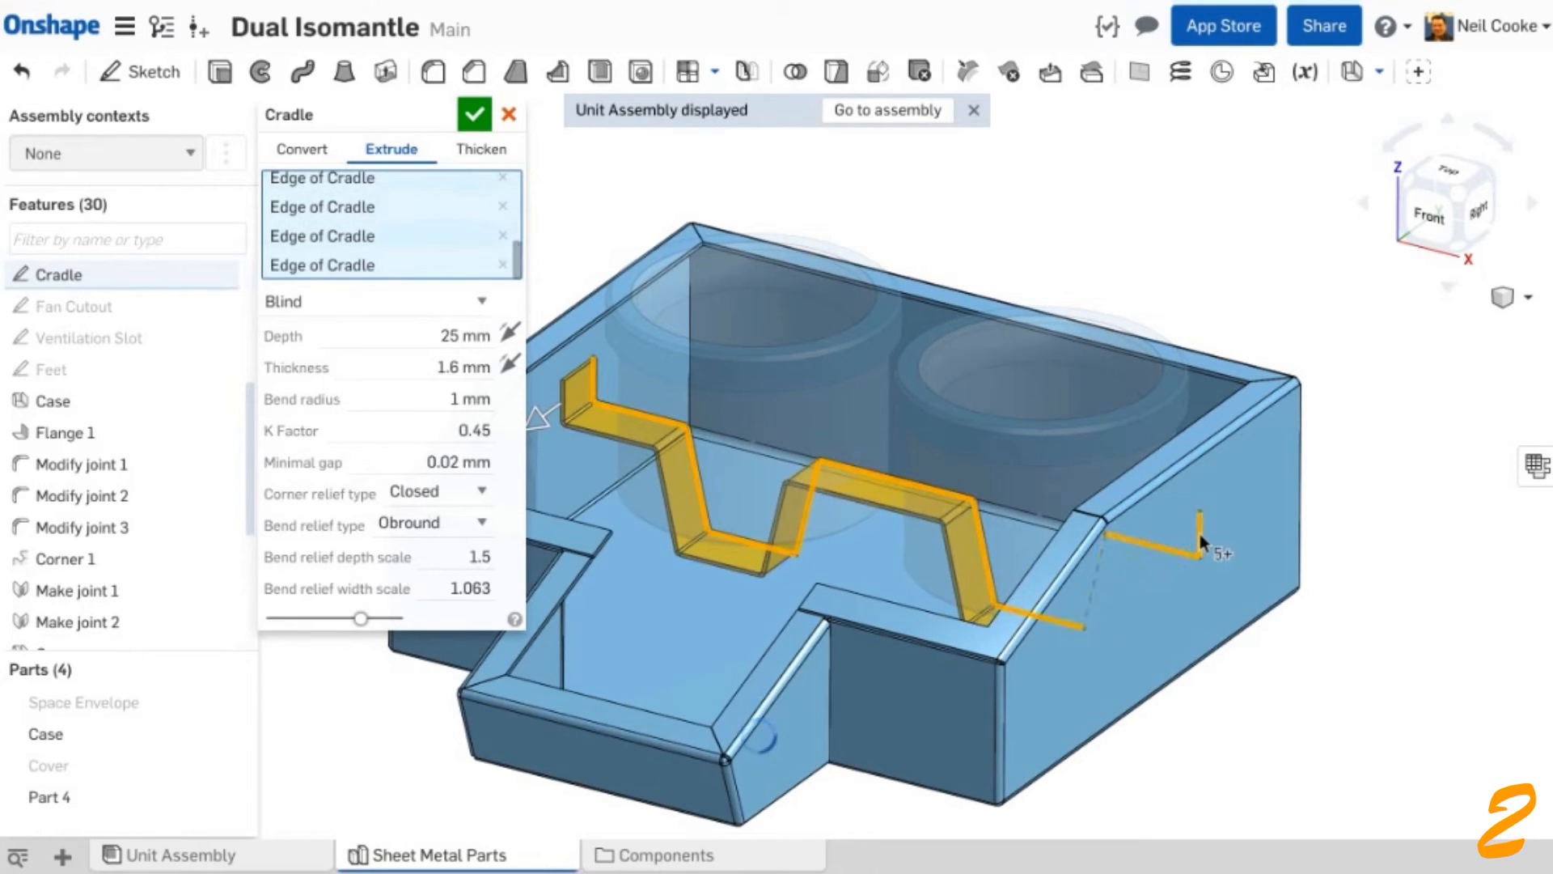
# - Hide the Case and extrude the cradle profile symmetrically to a depth of 130 mm
pyautogui.click(1479, 219)
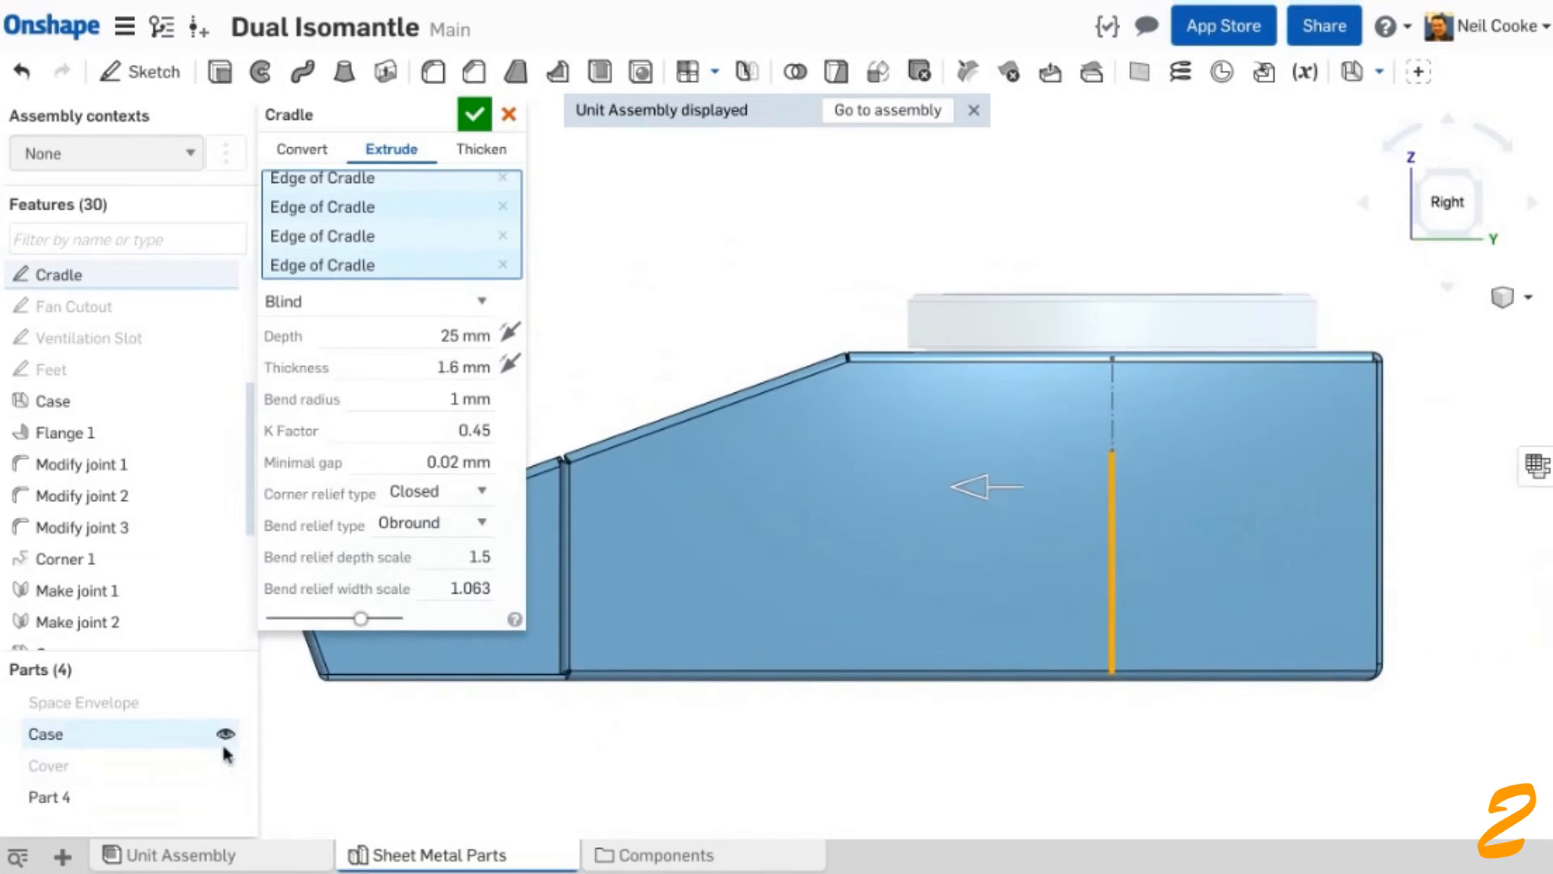
pyautogui.click(226, 733)
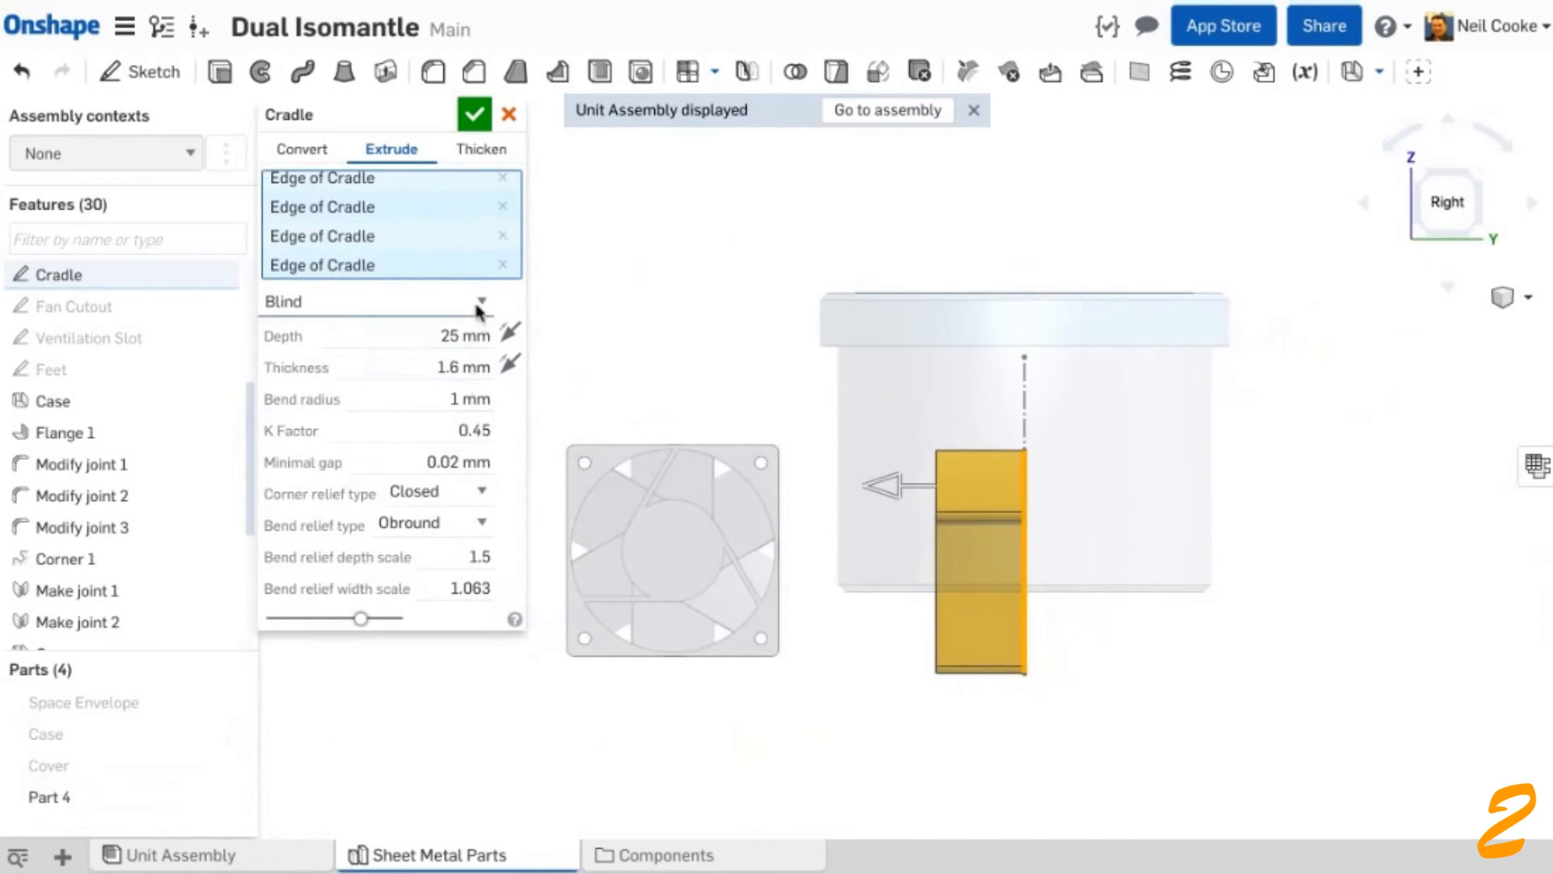
pyautogui.click(478, 304)
pyautogui.click(469, 319)
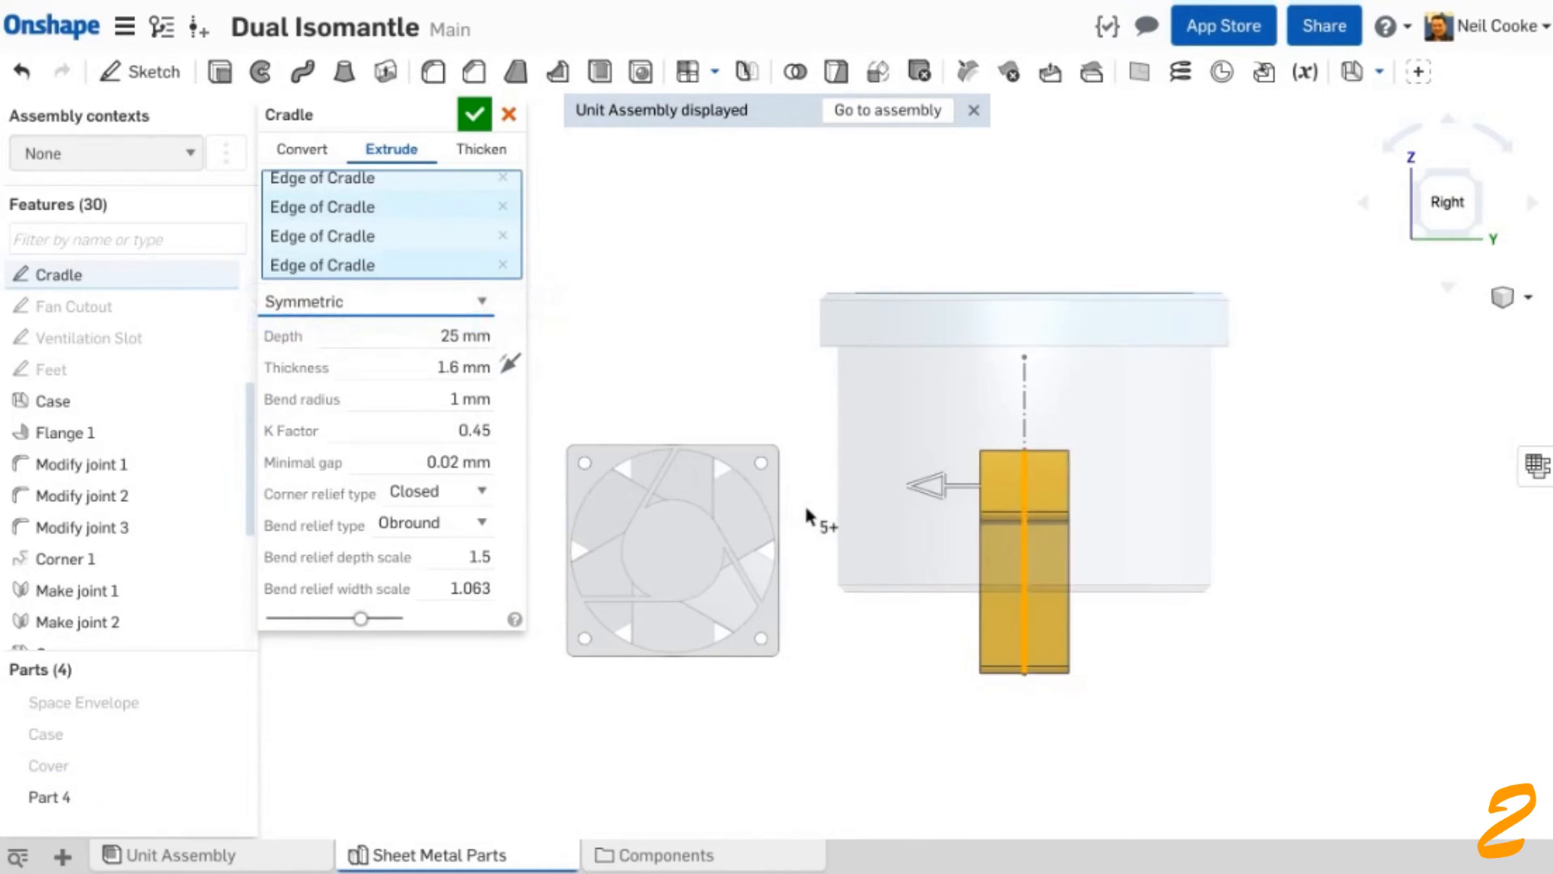
pyautogui.moveTo(910, 490); pyautogui.dragTo(887, 495)
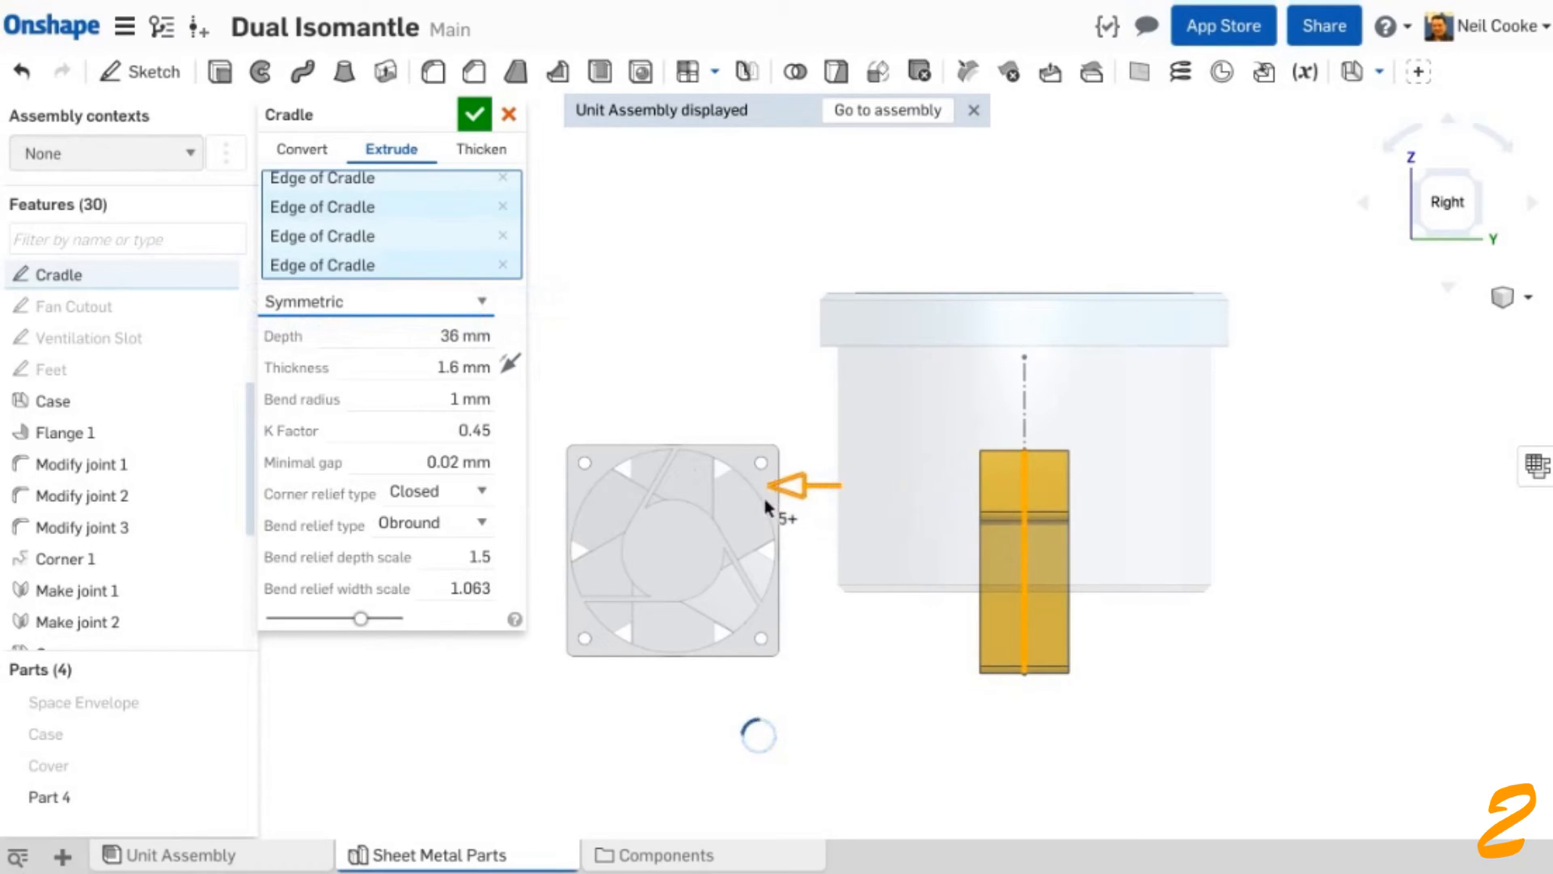
pyautogui.moveTo(765, 501); pyautogui.dragTo(613, 444)
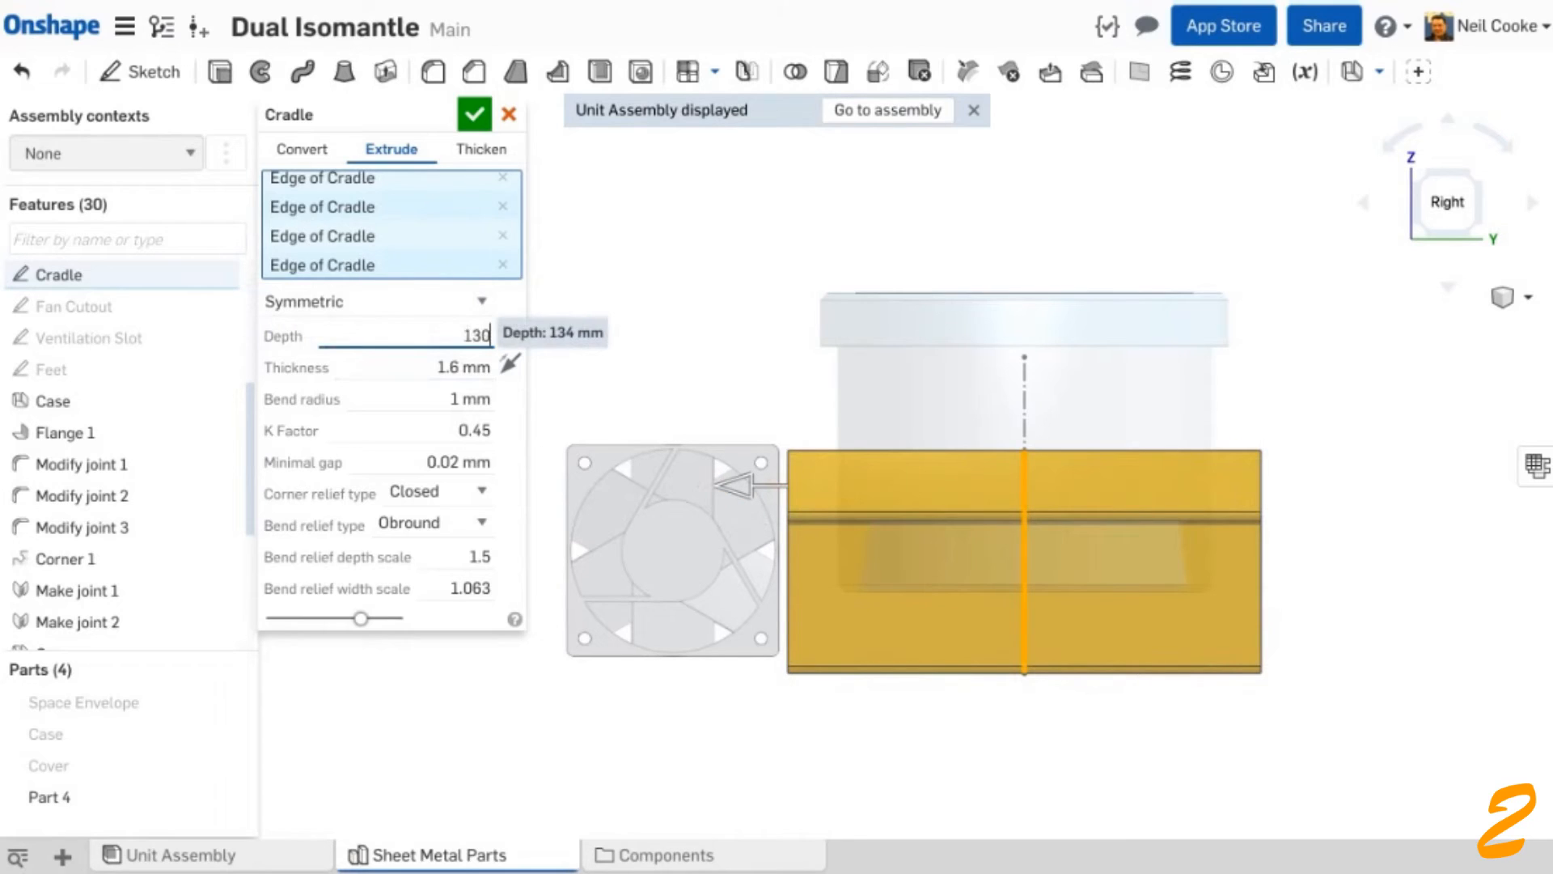
pyautogui.press('Return')
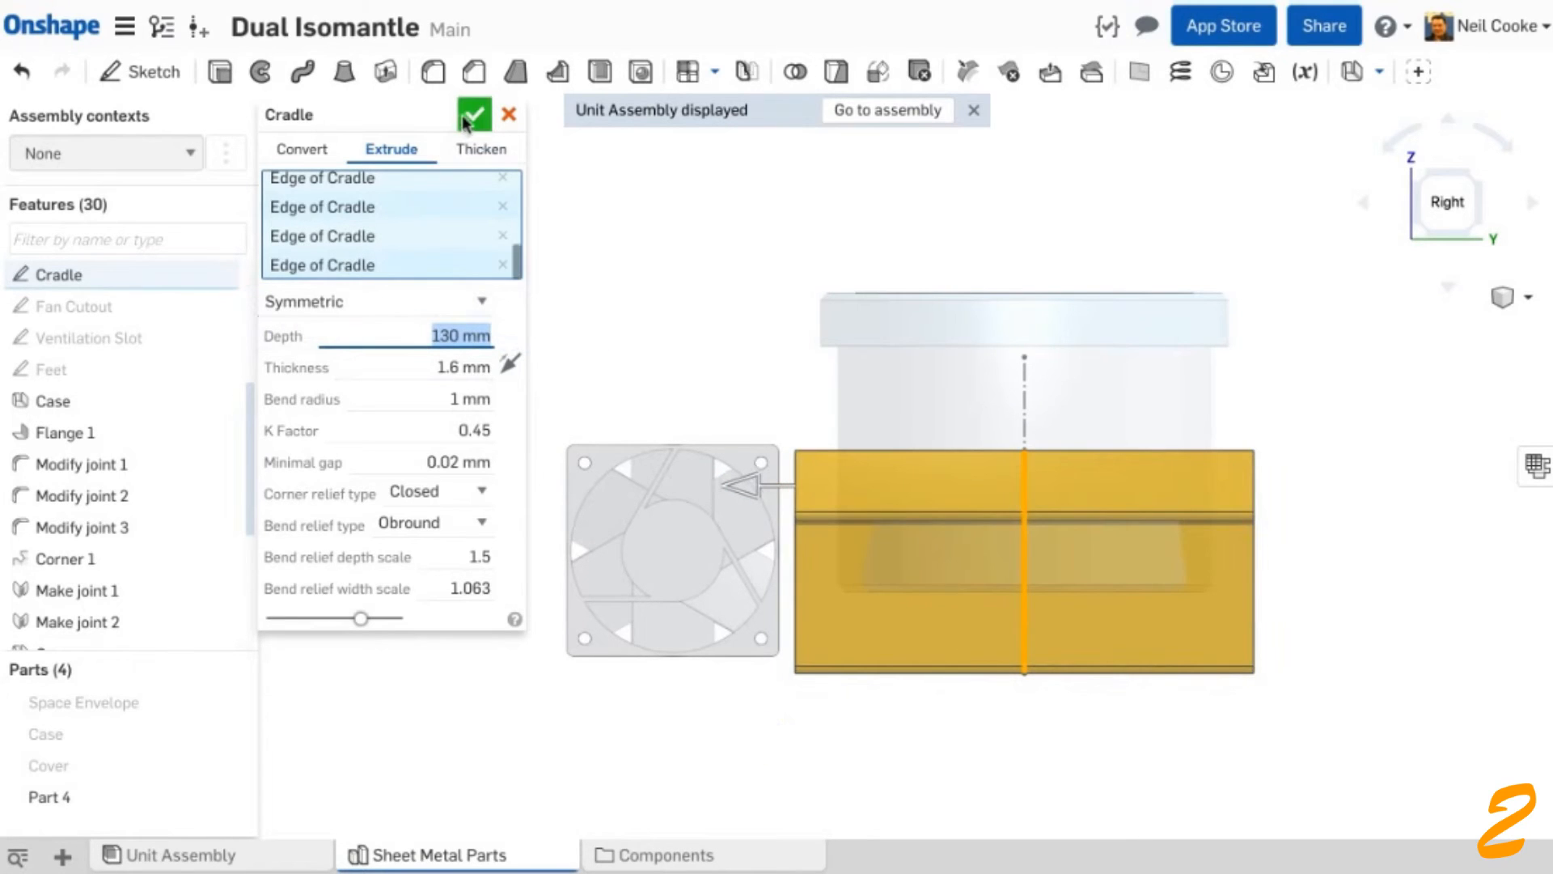
pyautogui.click(467, 118)
pyautogui.press('i')
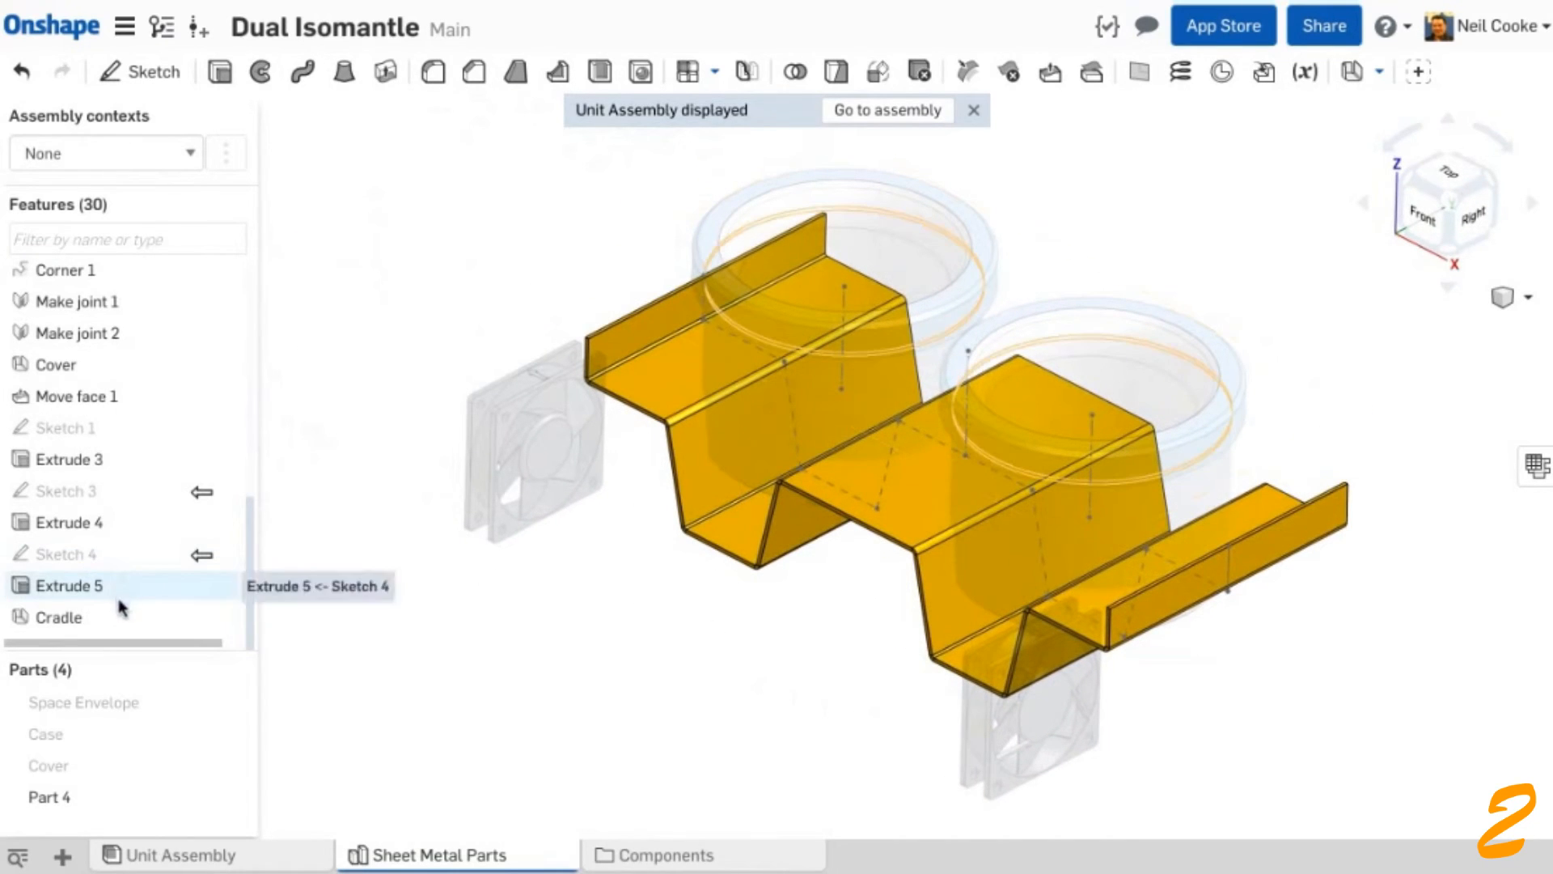
# - Move Extrude 5 below Cradle in the feature order and set its end type to Up to face, ending at an Isomantle unit's underside
pyautogui.moveTo(121, 608); pyautogui.dragTo(114, 619)
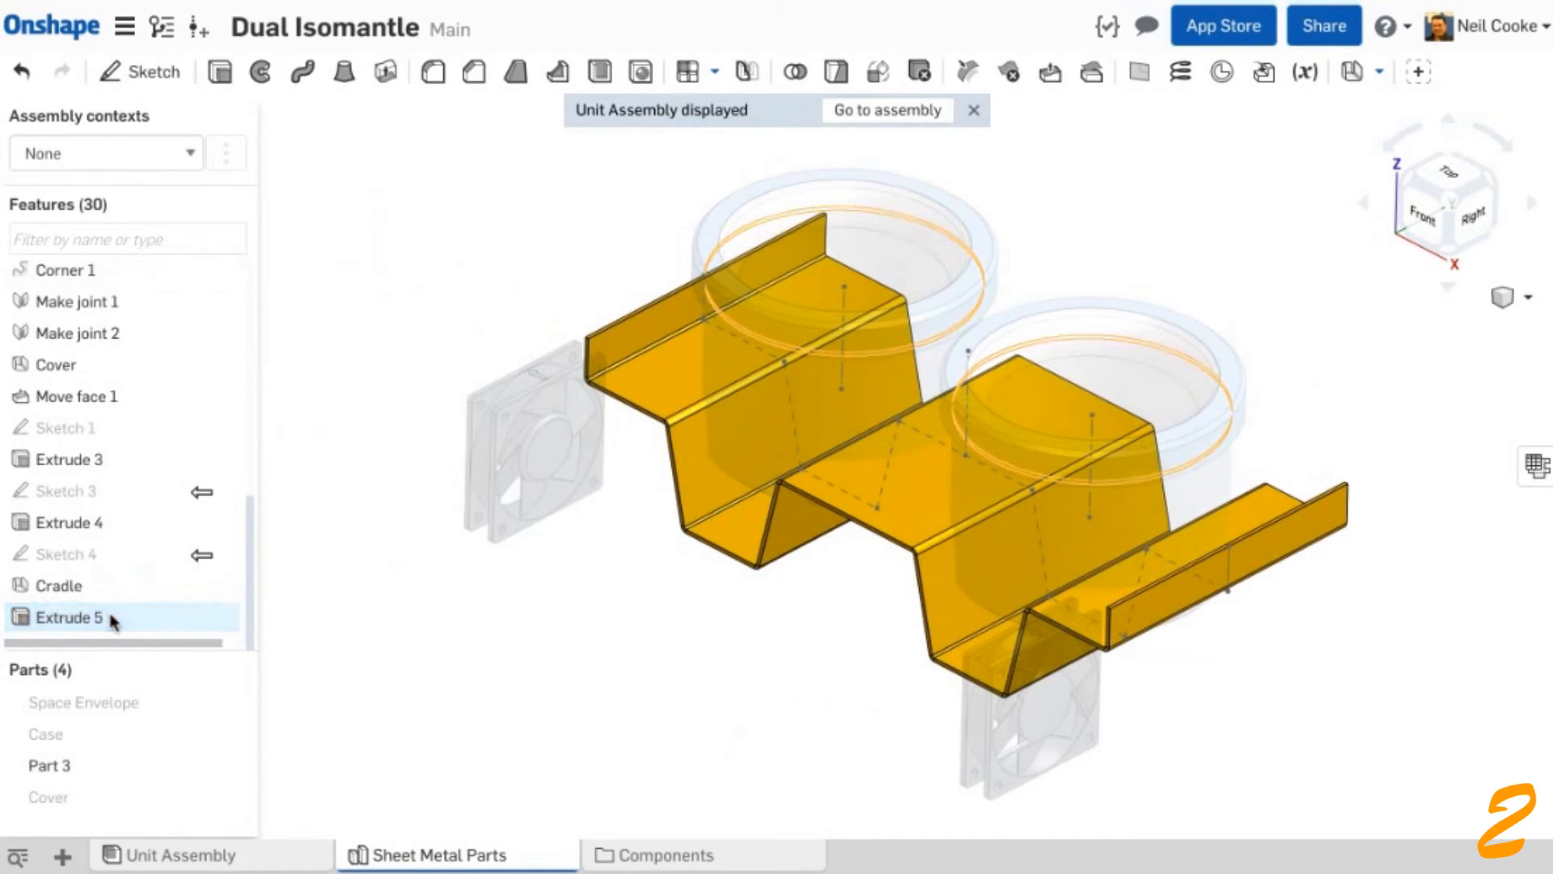
pyautogui.doubleClick(115, 619)
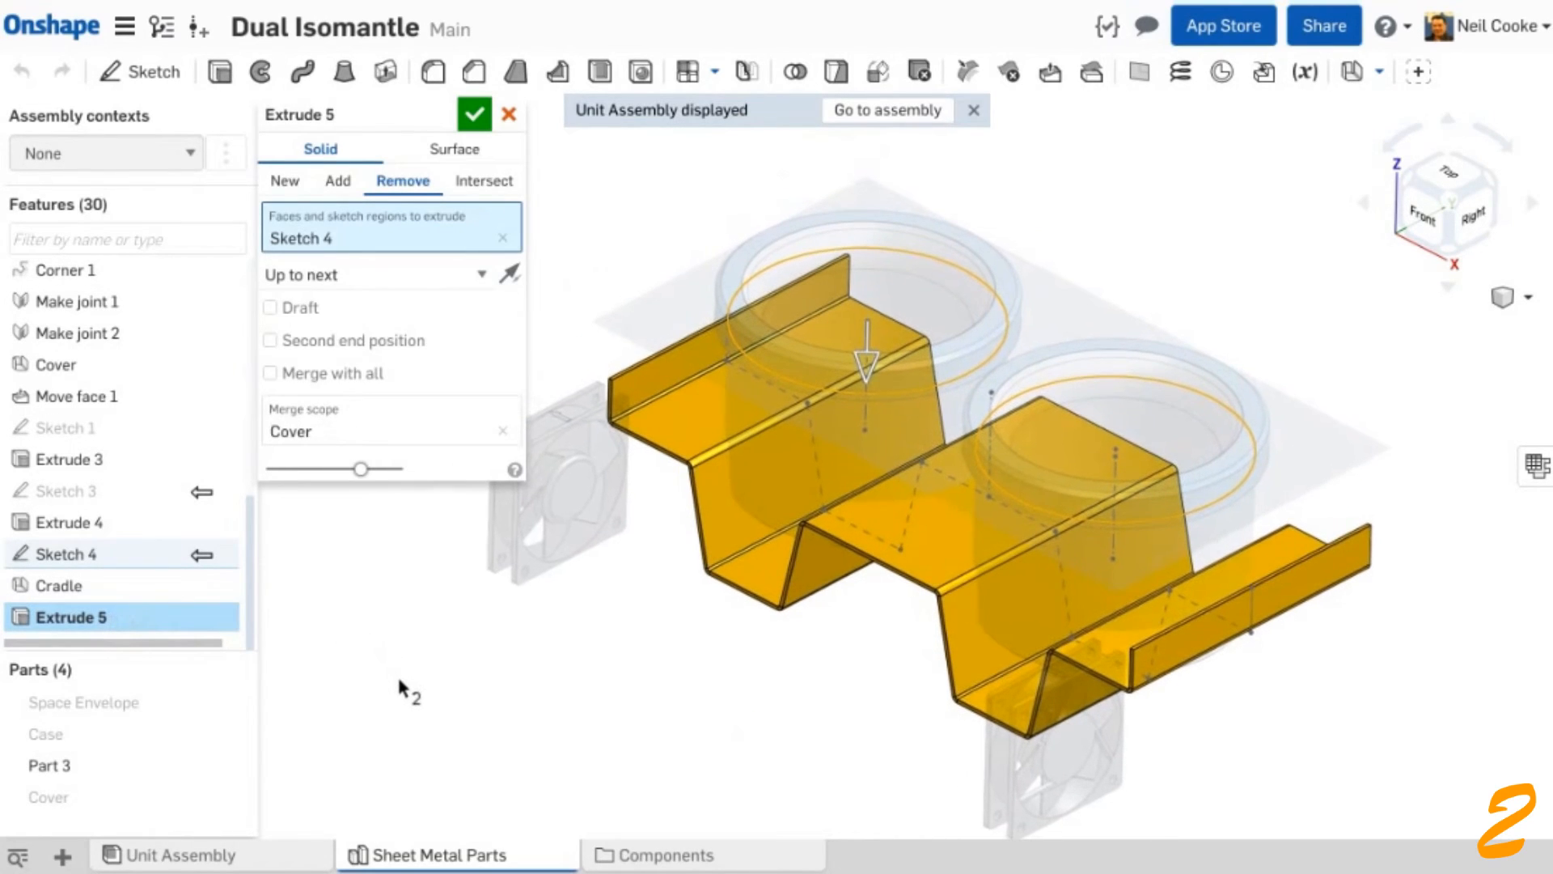
pyautogui.click(479, 275)
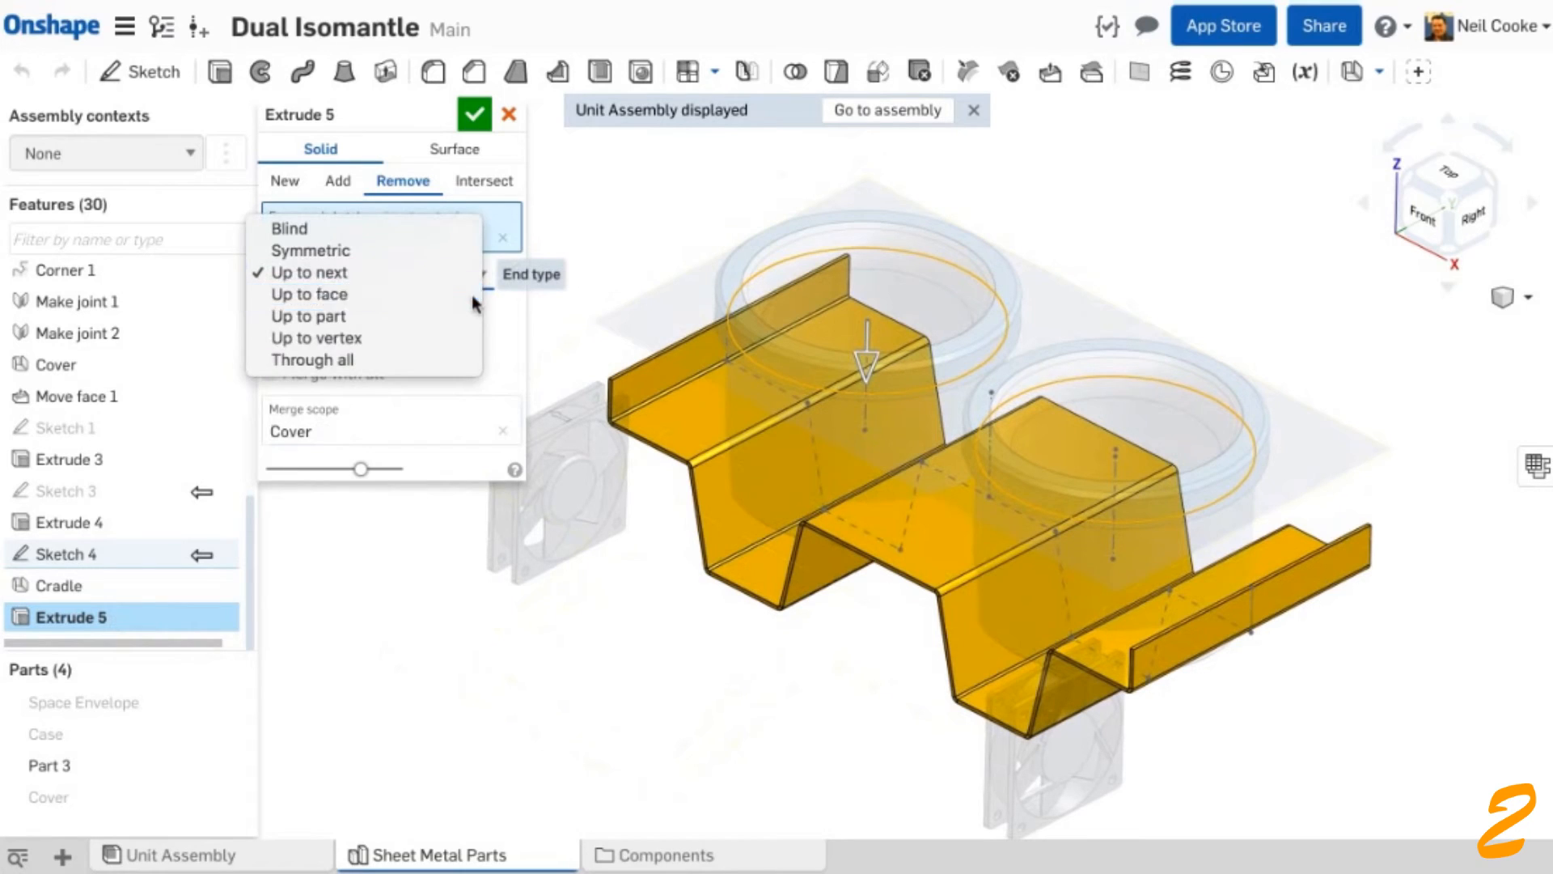
pyautogui.click(324, 295)
pyautogui.moveTo(829, 630); pyautogui.dragTo(878, 570, button='right')
pyautogui.click(788, 563)
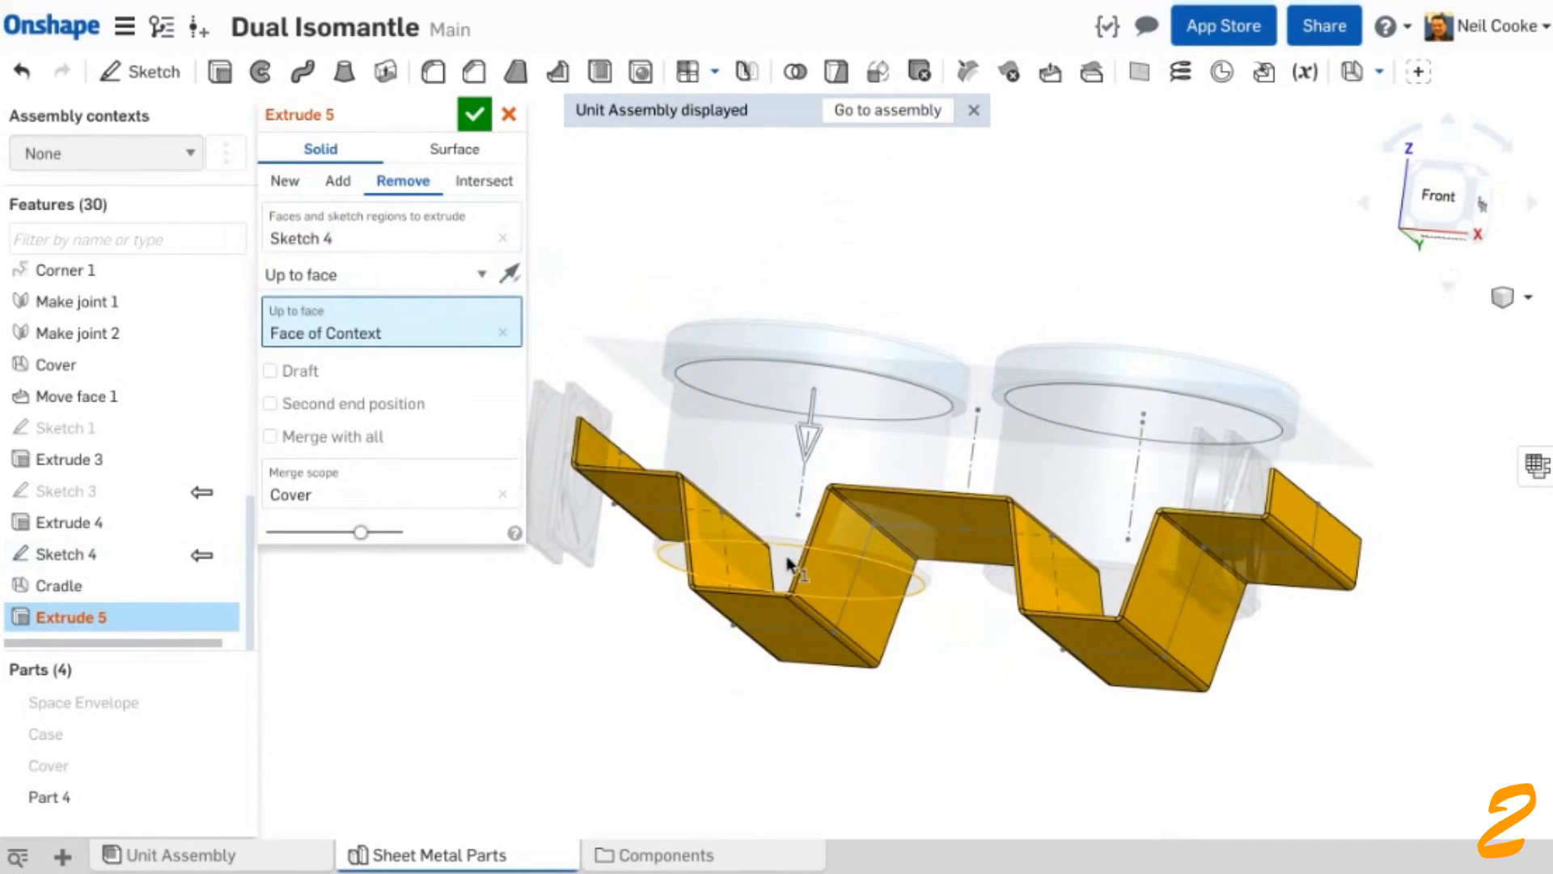
pyautogui.moveTo(789, 558); pyautogui.dragTo(771, 609, button='right')
# - Add the cradle part to the merge scope of Extrude 5 so that the circular cuts also go through it
pyautogui.click(473, 498)
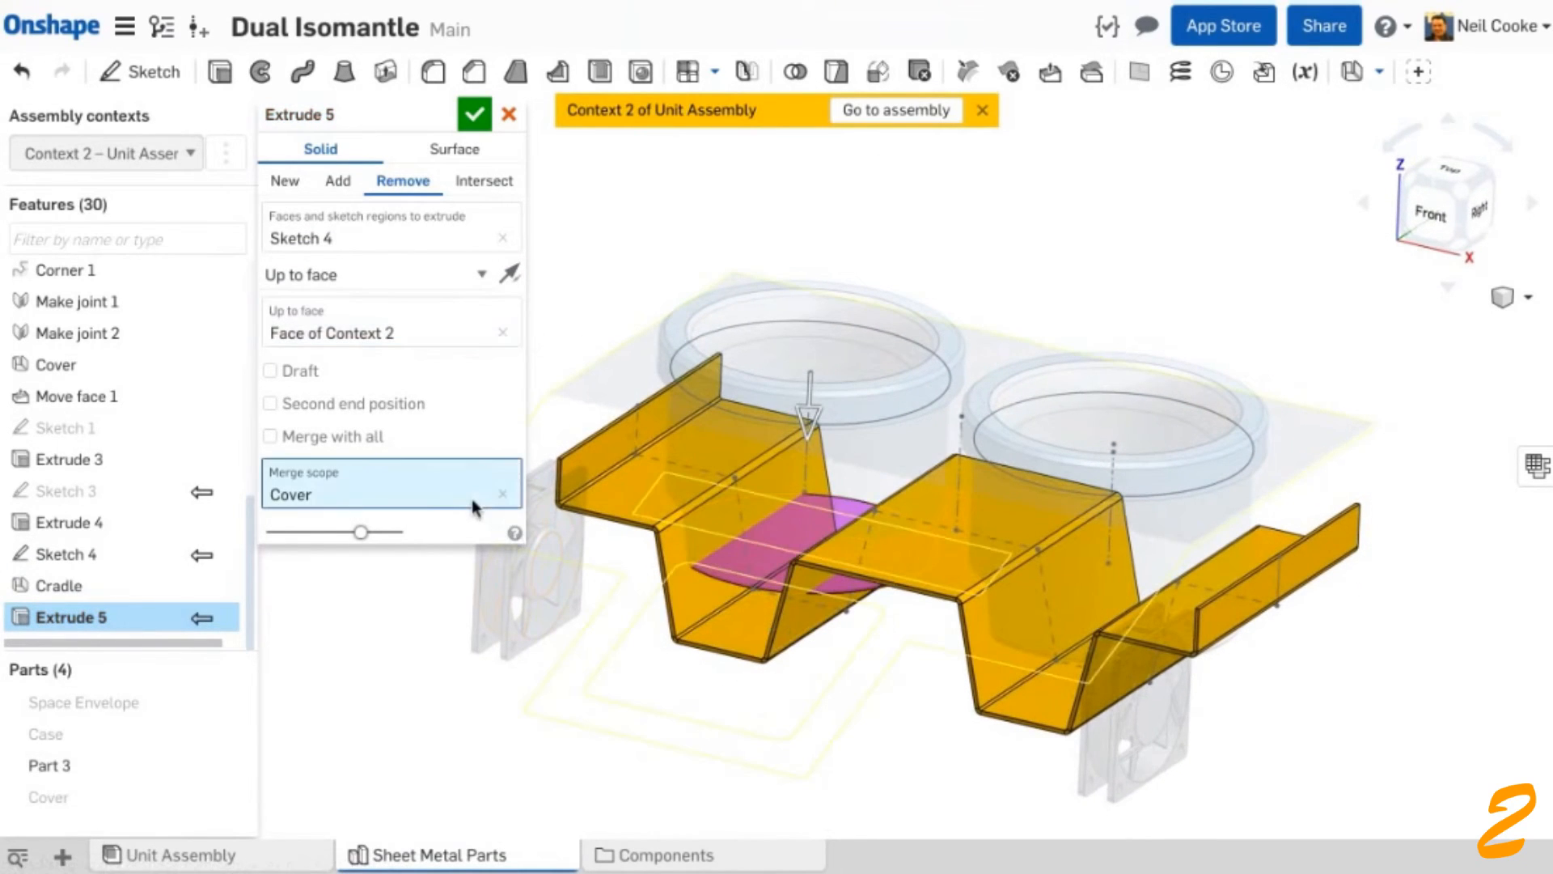
pyautogui.moveTo(617, 513); pyautogui.dragTo(652, 566, button='right')
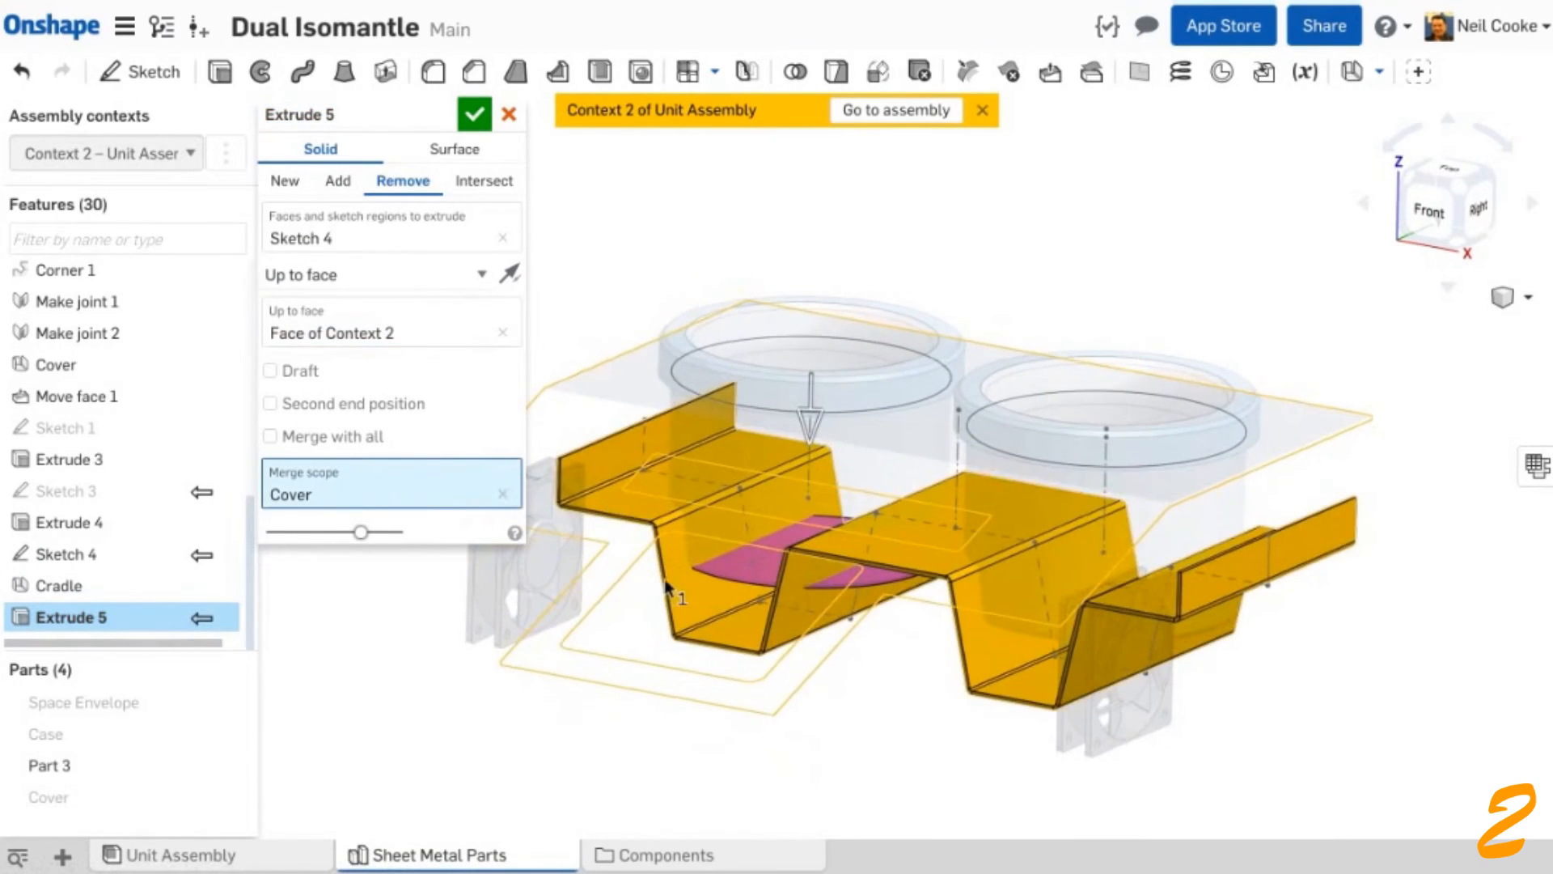
pyautogui.click(666, 587)
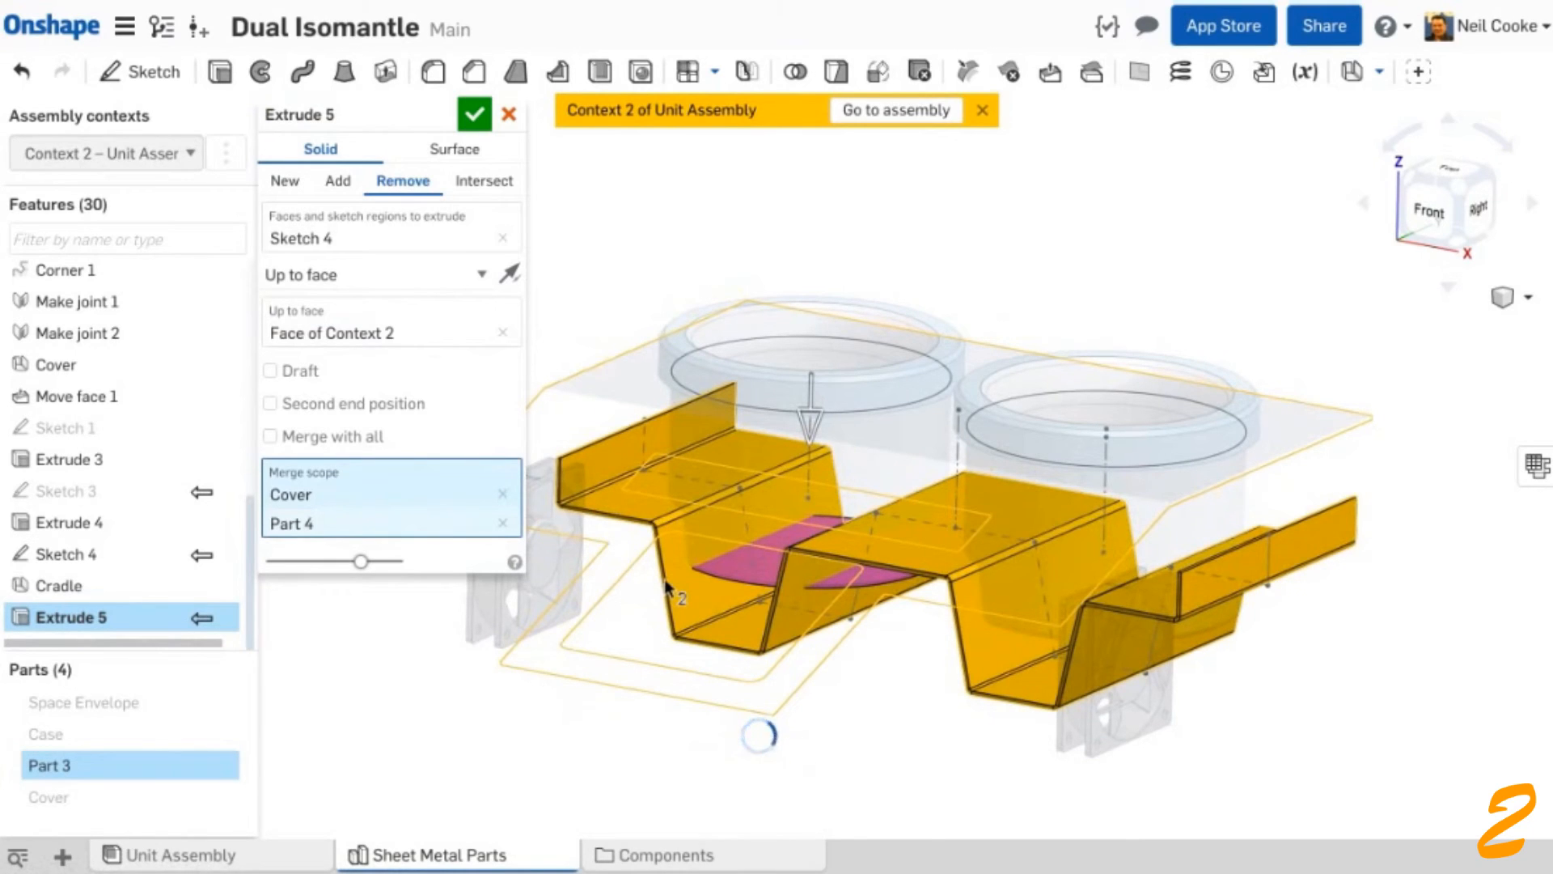
pyautogui.scroll(-2, 682, 615)
pyautogui.moveTo(705, 623); pyautogui.dragTo(846, 584, button='middle')
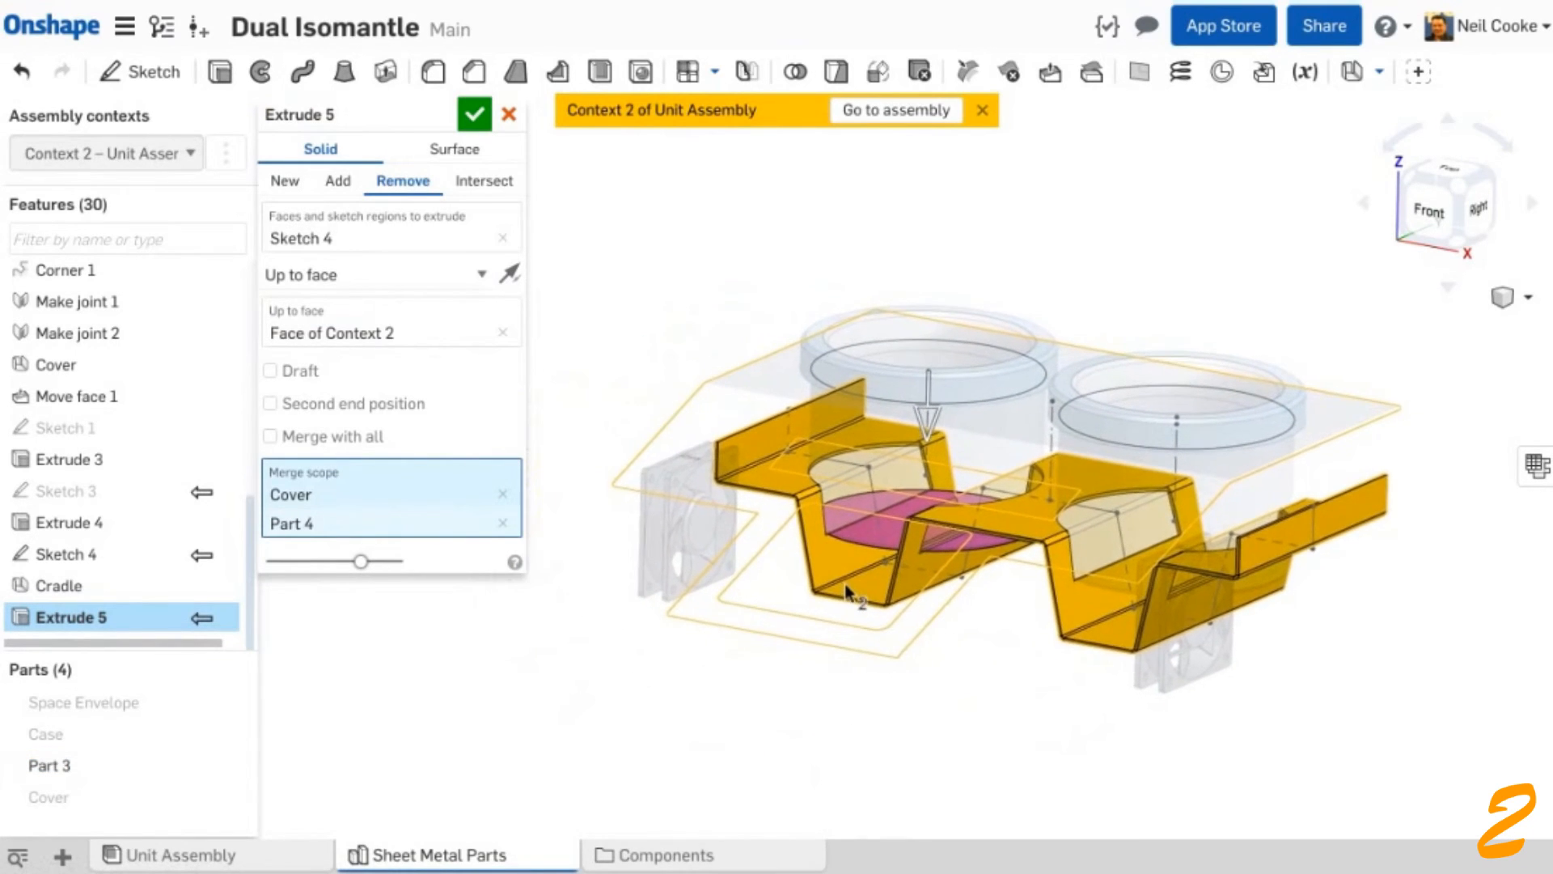
pyautogui.moveTo(839, 577)
pyautogui.mouseDown(button='right')
pyautogui.moveTo(846, 551)
pyautogui.moveTo(875, 563)
pyautogui.moveTo(854, 526)
pyautogui.moveTo(866, 517)
pyautogui.moveTo(859, 554)
pyautogui.mouseUp(button='right')
pyautogui.scroll(6, 871, 561)
pyautogui.scroll(-2, 857, 546)
pyautogui.moveTo(849, 531); pyautogui.dragTo(755, 506, button='middle')
pyautogui.click(473, 116)
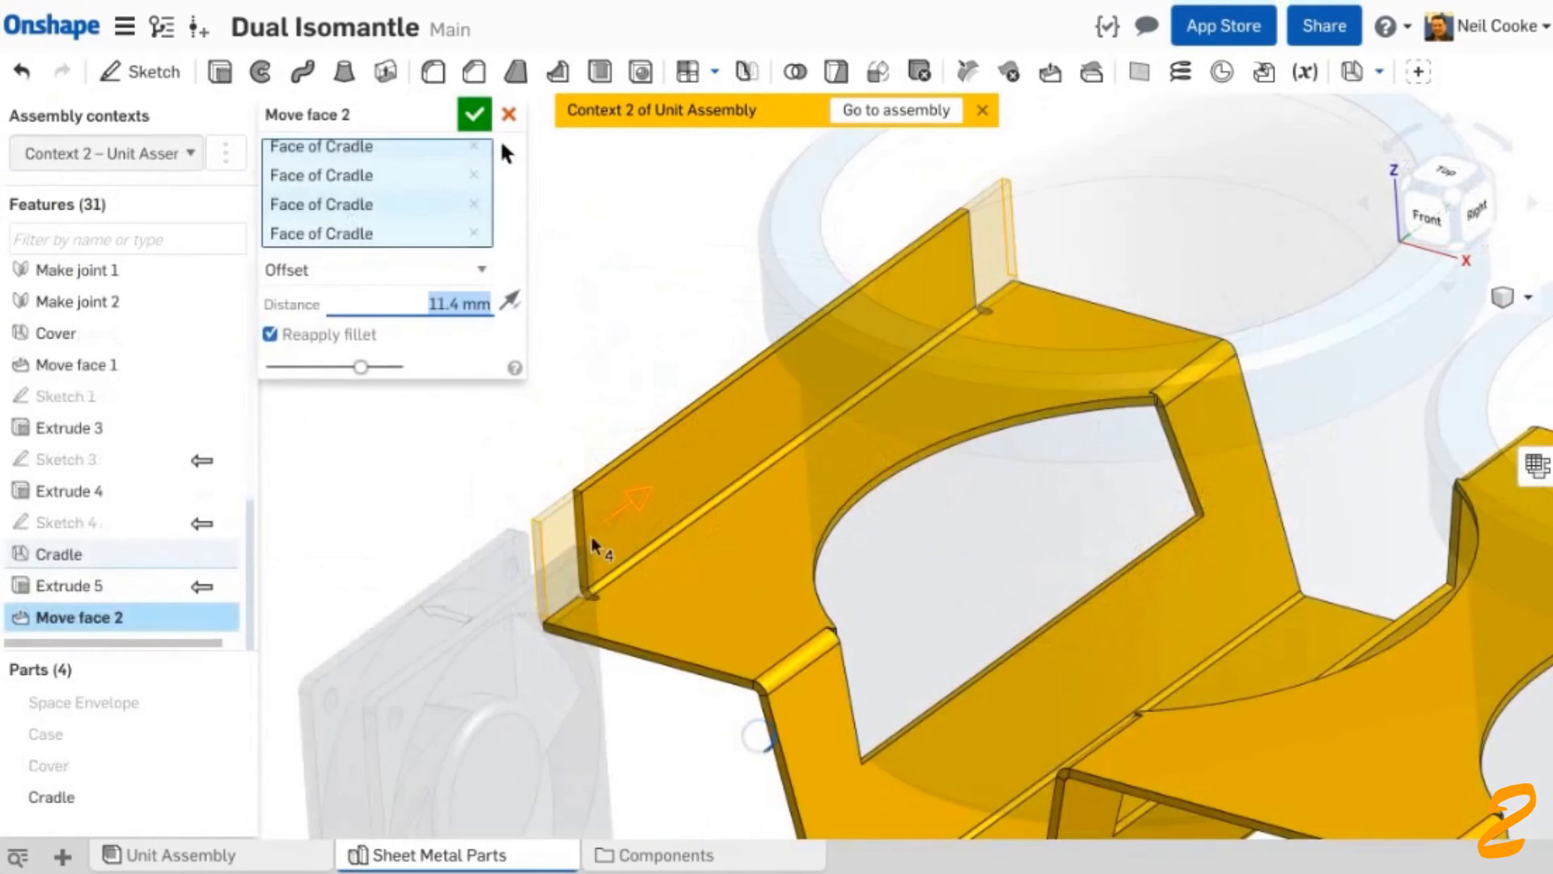
# - Offset the four end faces of the cradle's upright outer flanges inward by 30 mm with Move face
pyautogui.moveTo(594, 543); pyautogui.dragTo(644, 507)
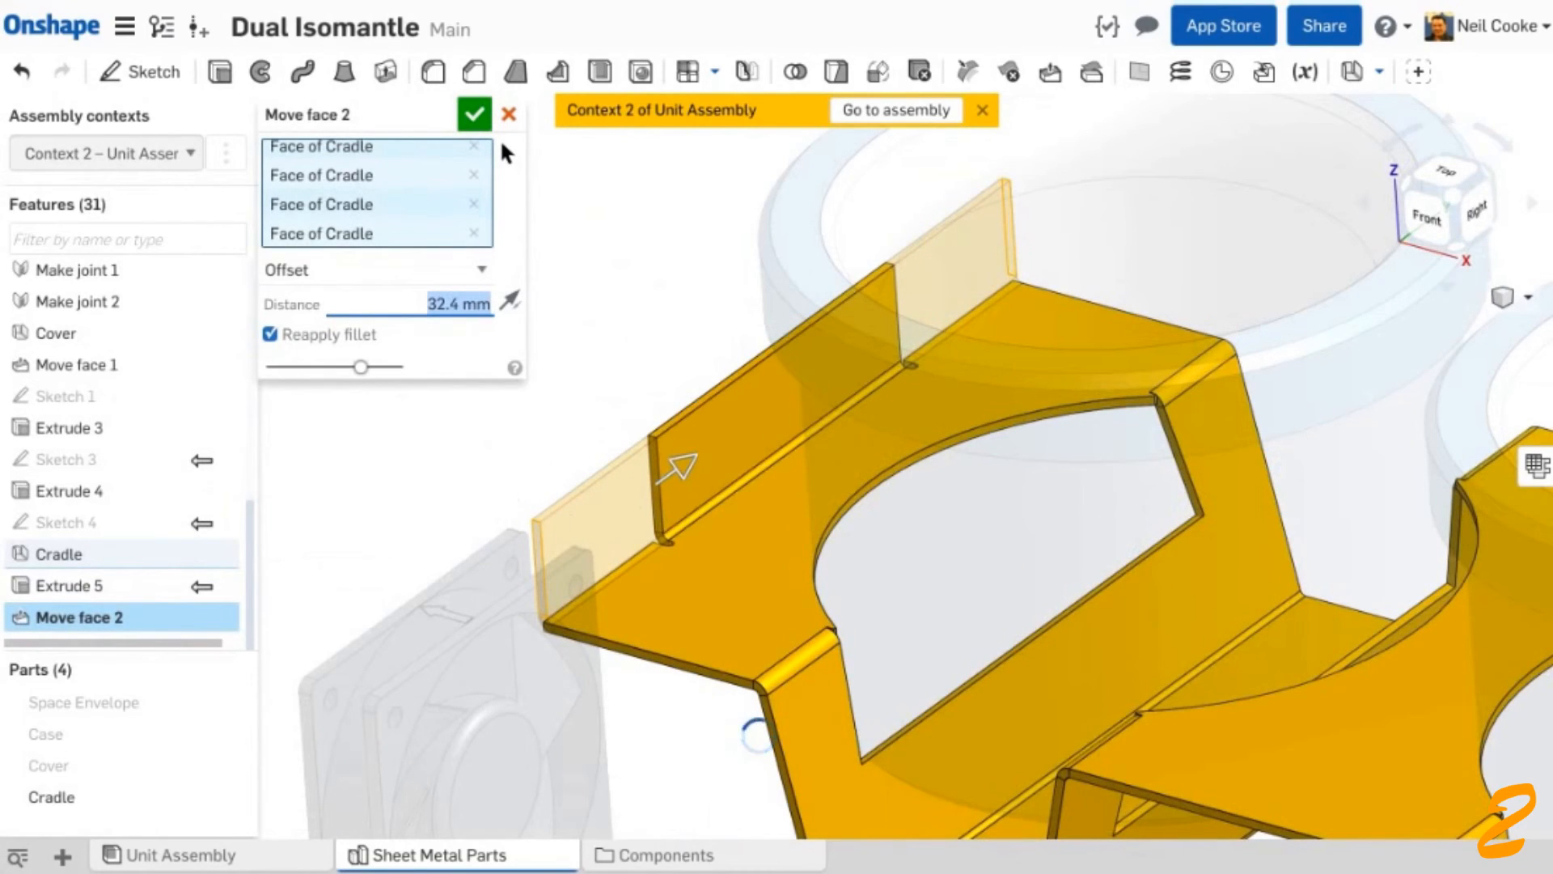
pyautogui.write('30')
pyautogui.press('Return')
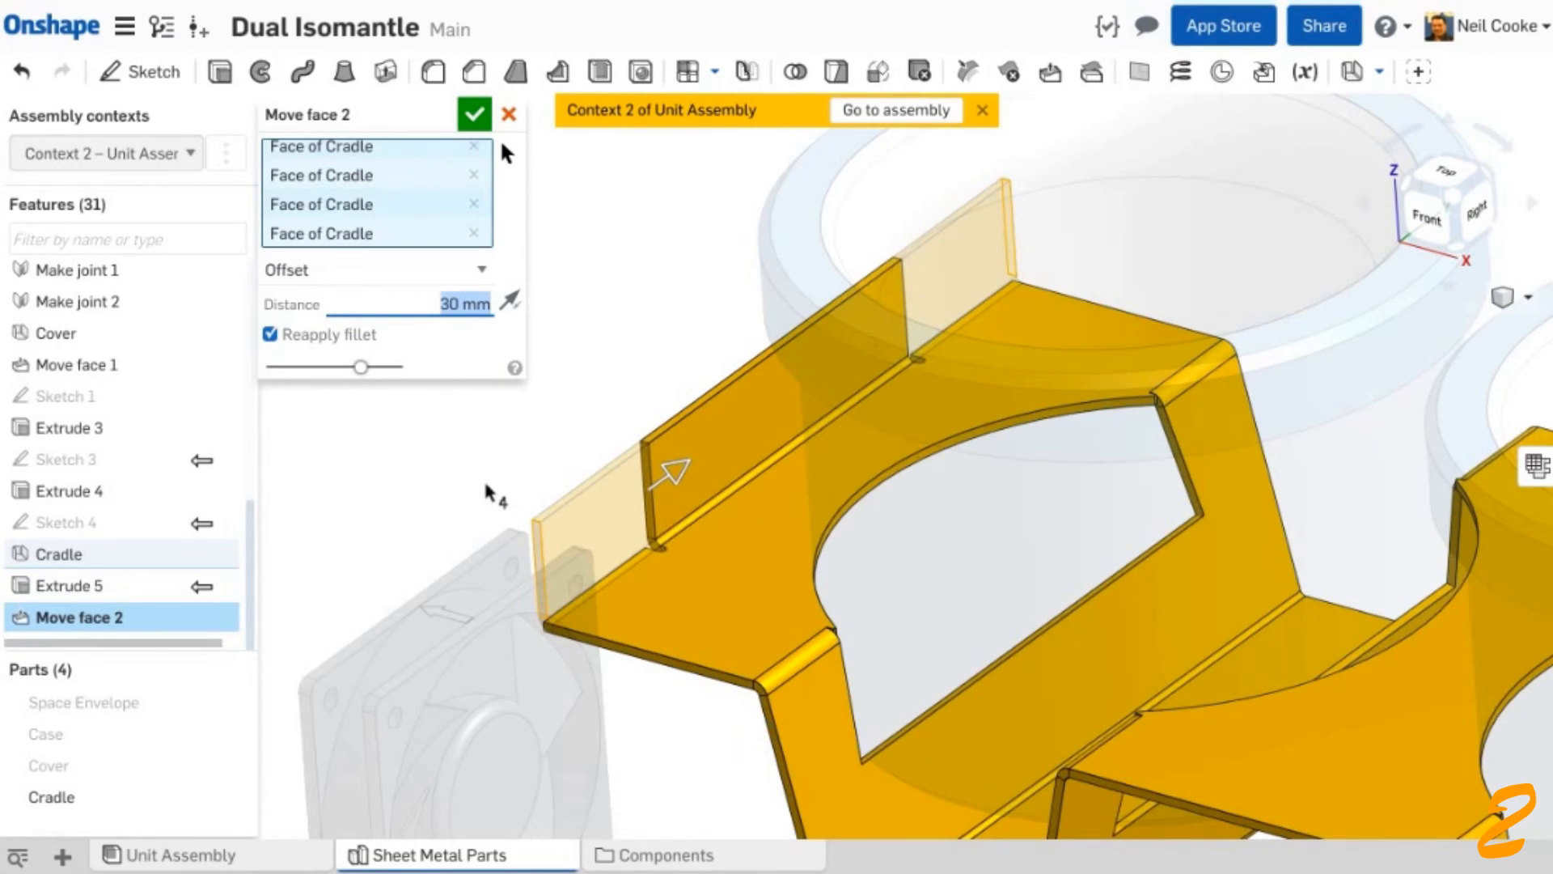
pyautogui.scroll(-5, 486, 485)
pyautogui.moveTo(511, 522); pyautogui.dragTo(594, 414, button='middle')
pyautogui.moveTo(594, 414); pyautogui.dragTo(608, 404, button='right')
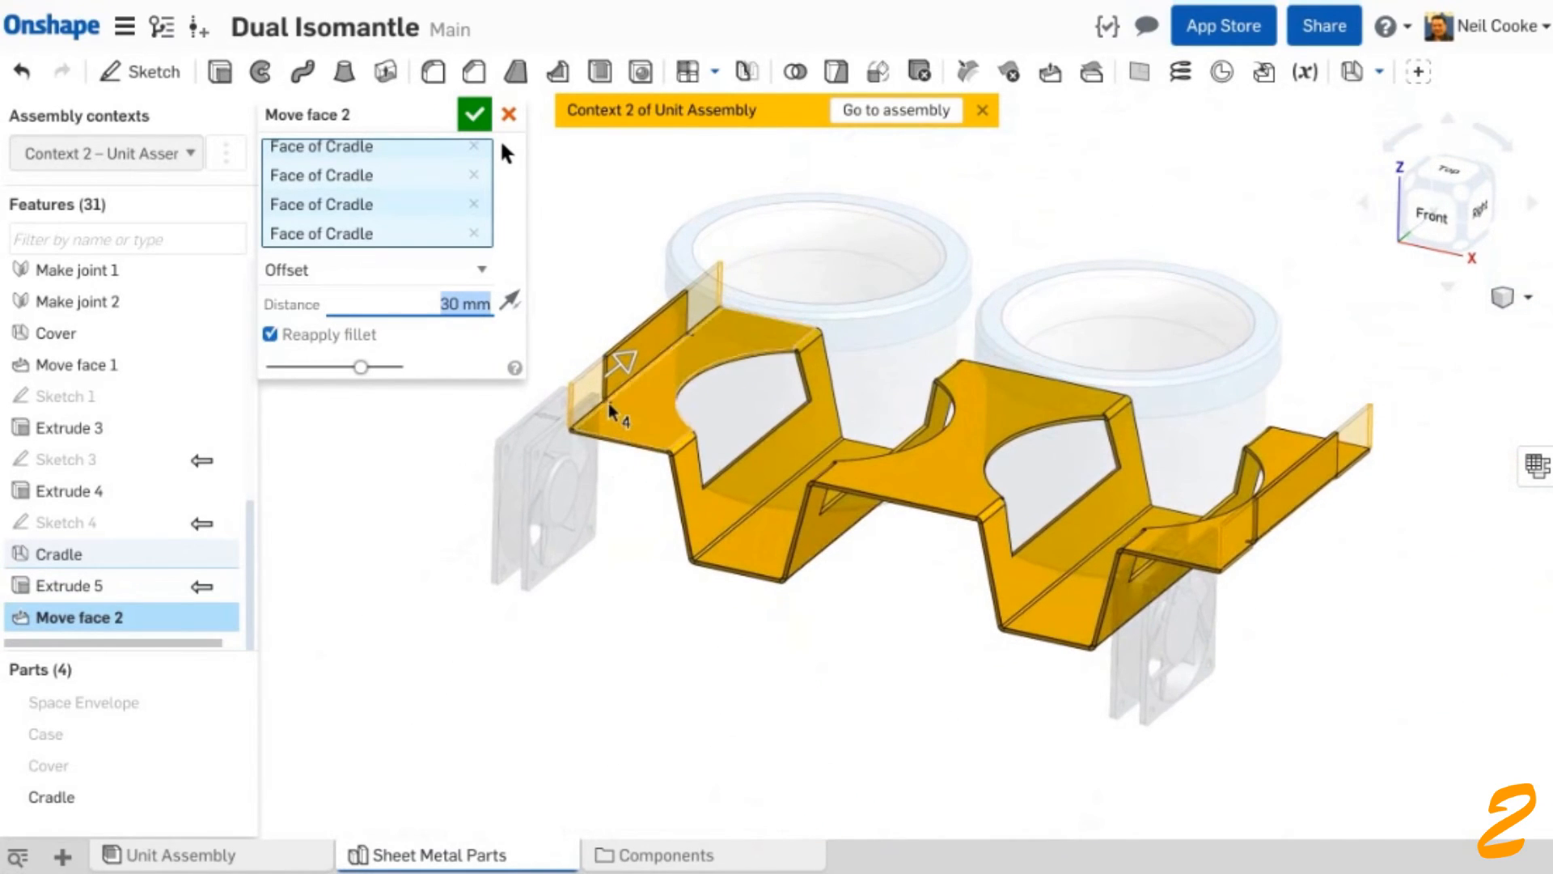
pyautogui.click(480, 116)
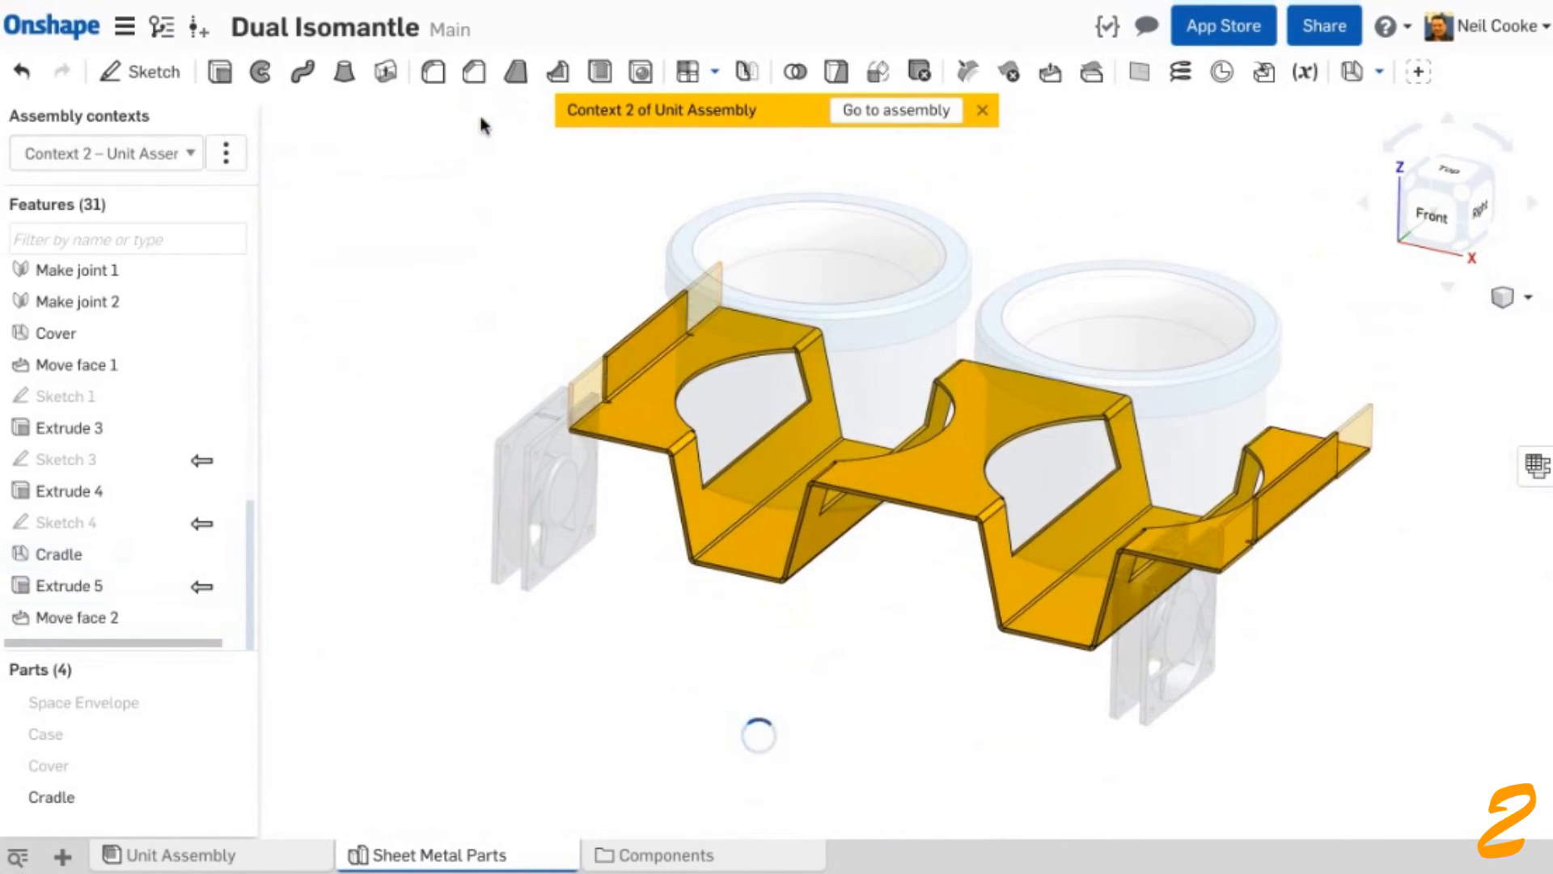
# - Show the Case and cut it with Remove extrudes of the Ventilation Slot sketch, symmetric 50 mm, and the Fan Cutout sketch, through both sides
pyautogui.click(219, 734)
pyautogui.moveTo(250, 570); pyautogui.dragTo(250, 399)
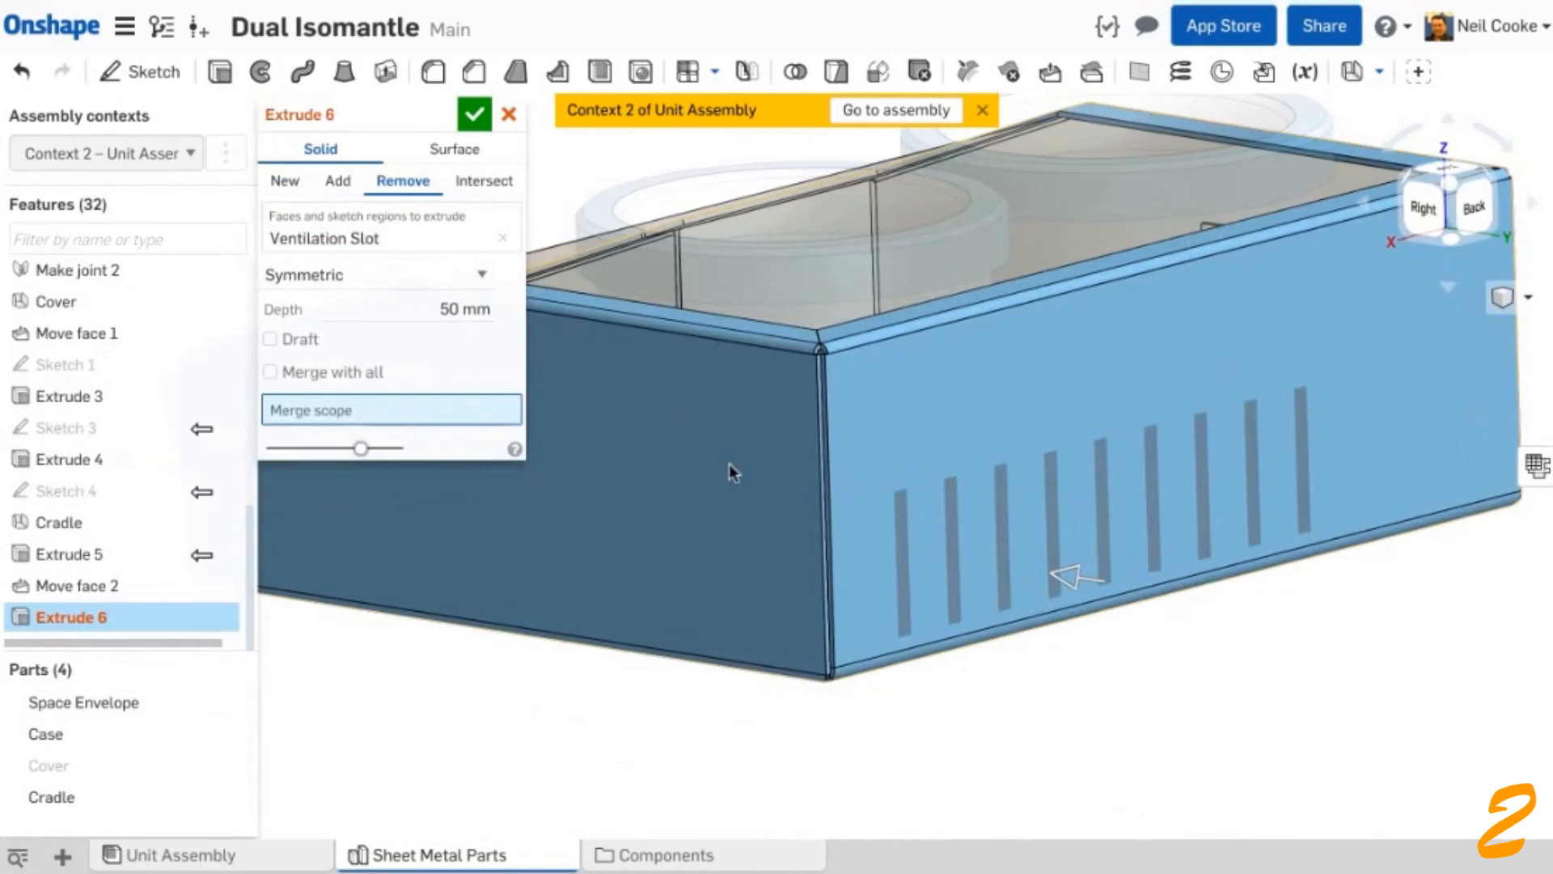
pyautogui.click(728, 468)
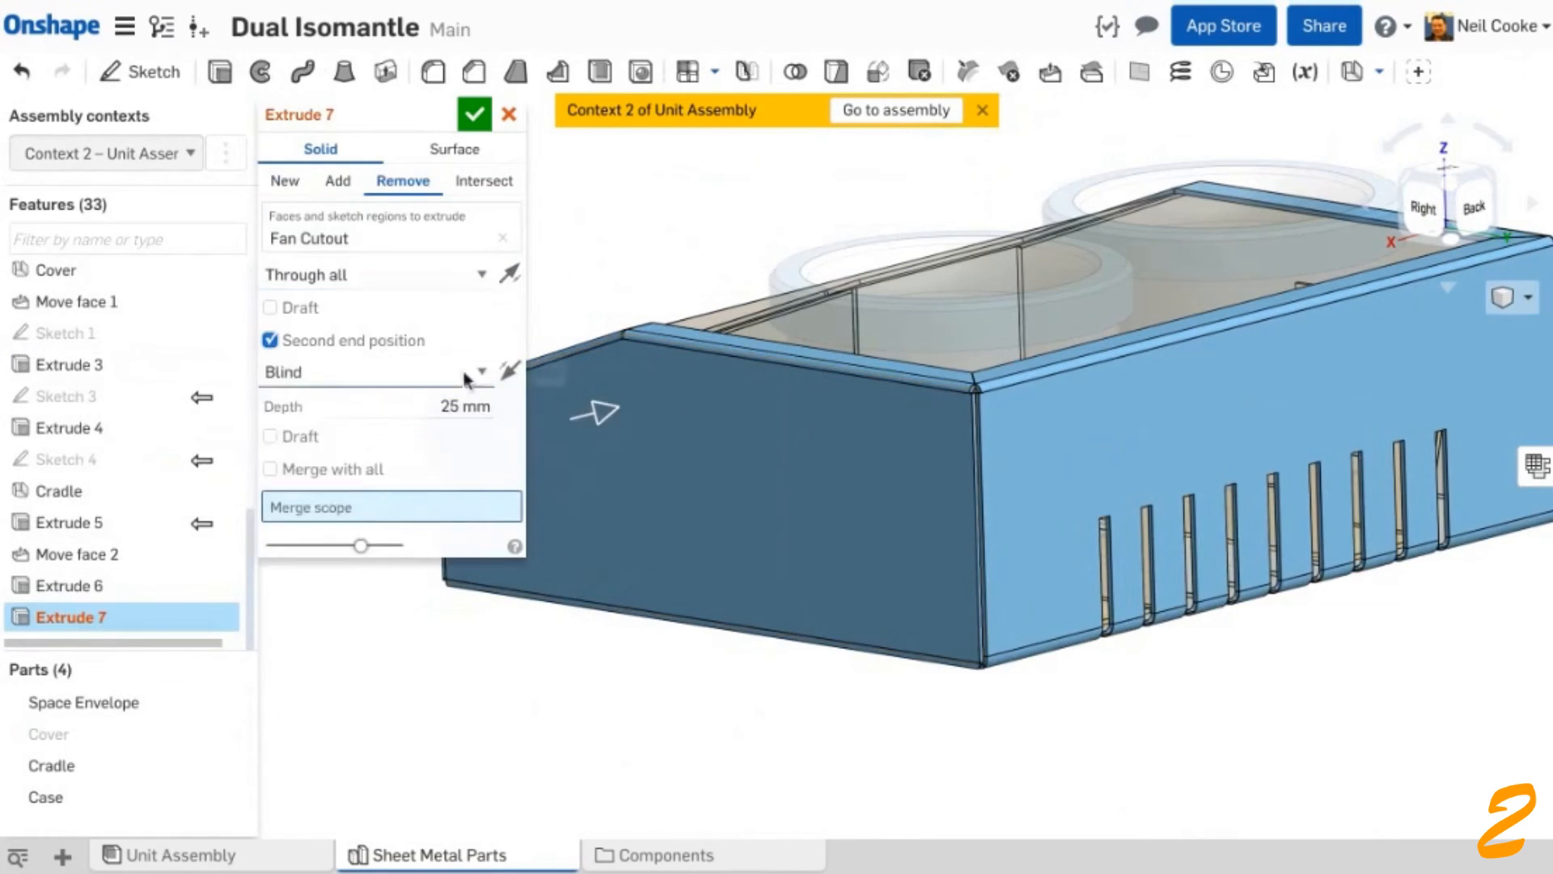
pyautogui.click(641, 537)
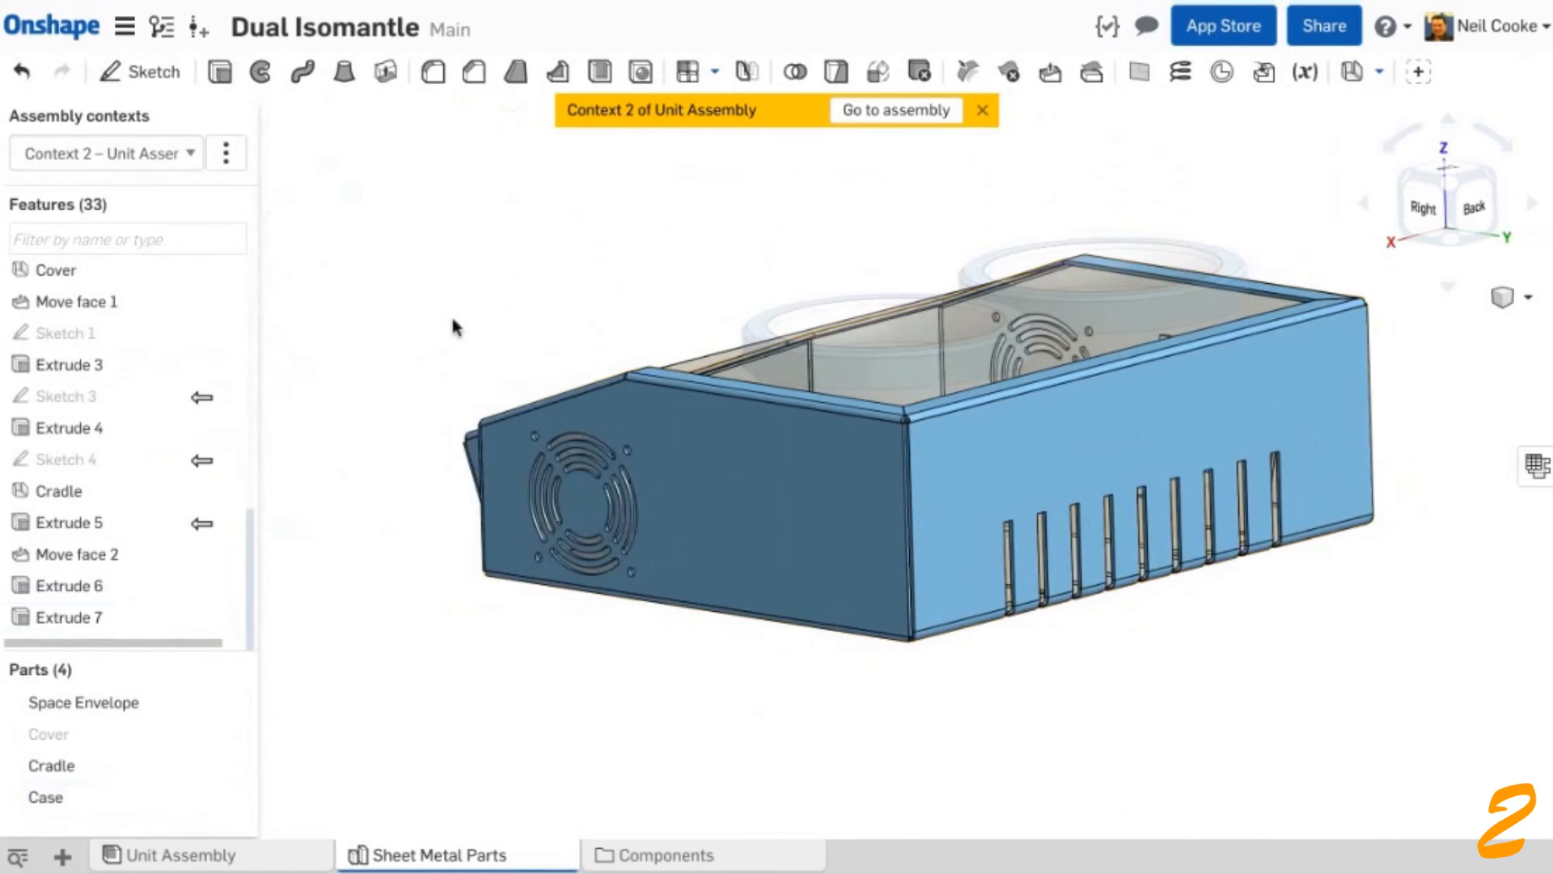
pyautogui.hotkey('shift', '7')
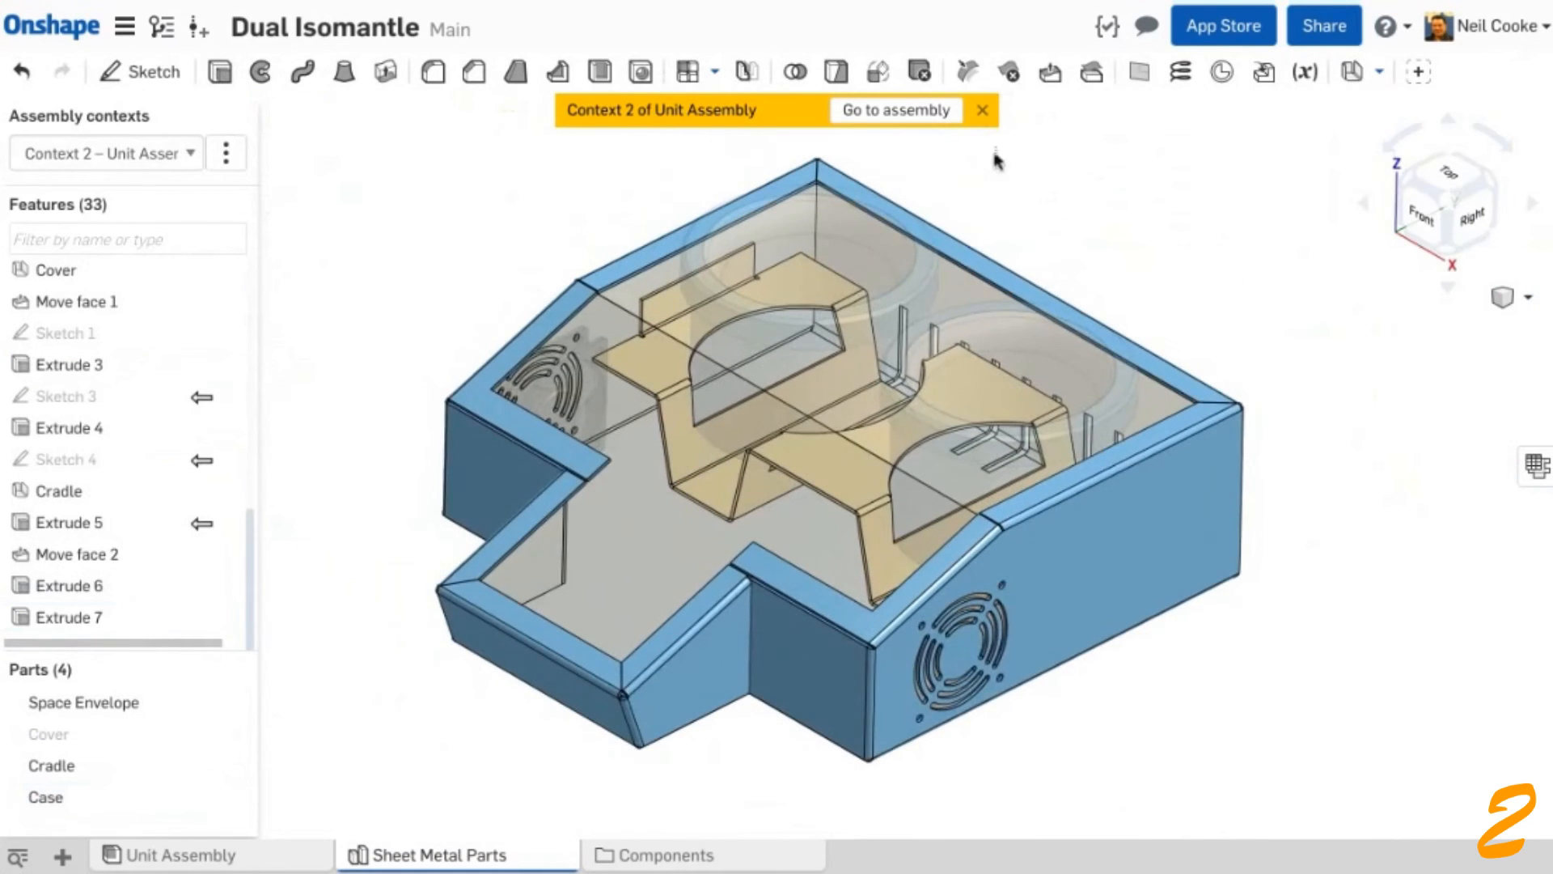
# - Close the Unit Assembly context and apply Finish sheet metal model to the Case
pyautogui.click(982, 111)
pyautogui.click(1379, 73)
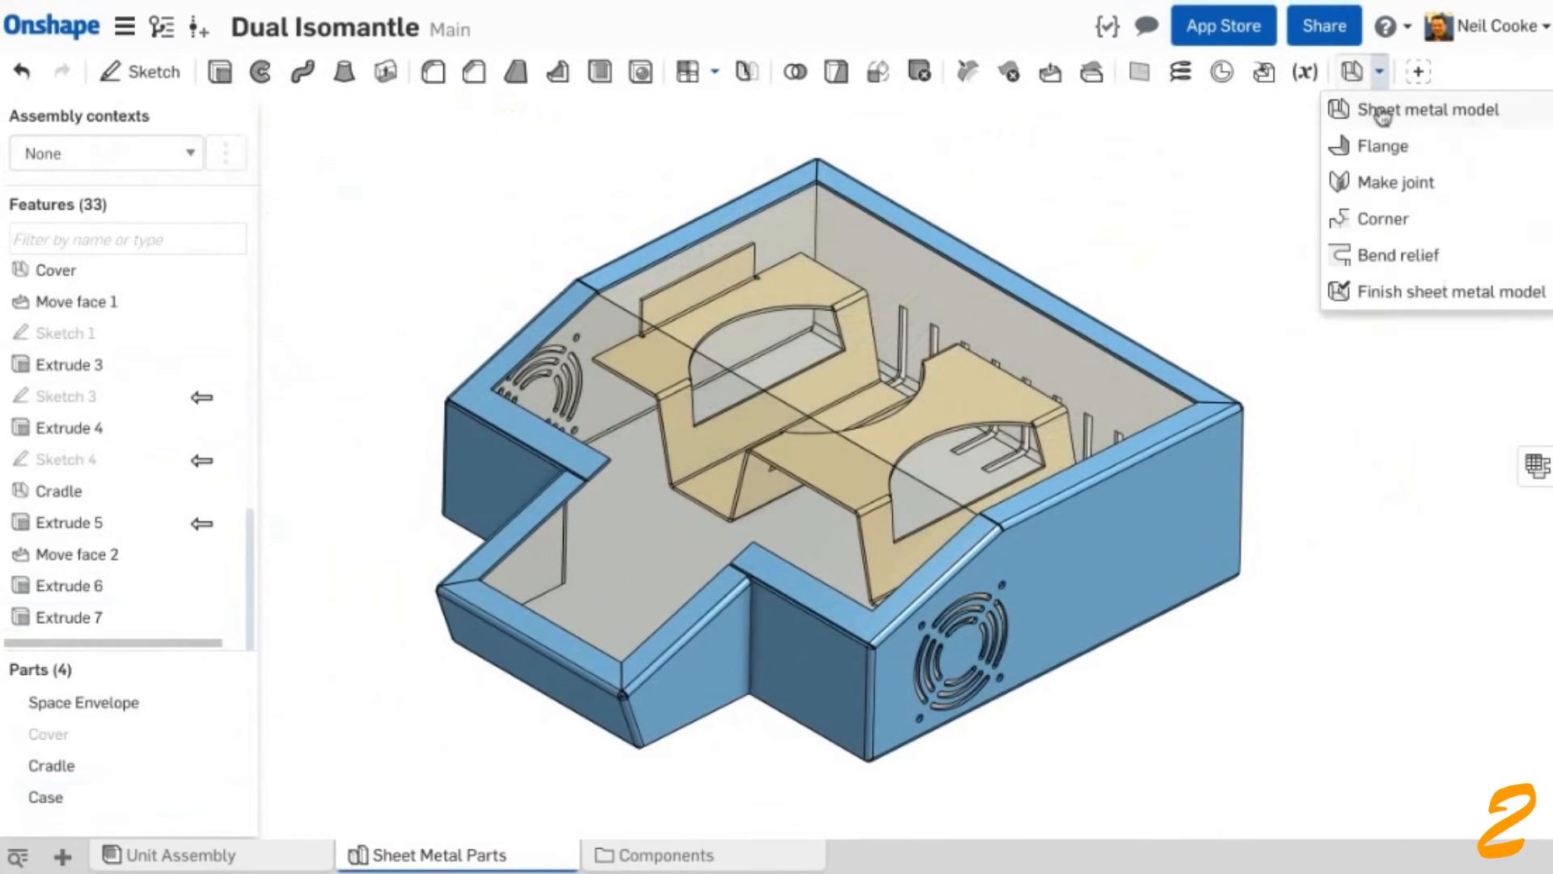
pyautogui.click(1393, 306)
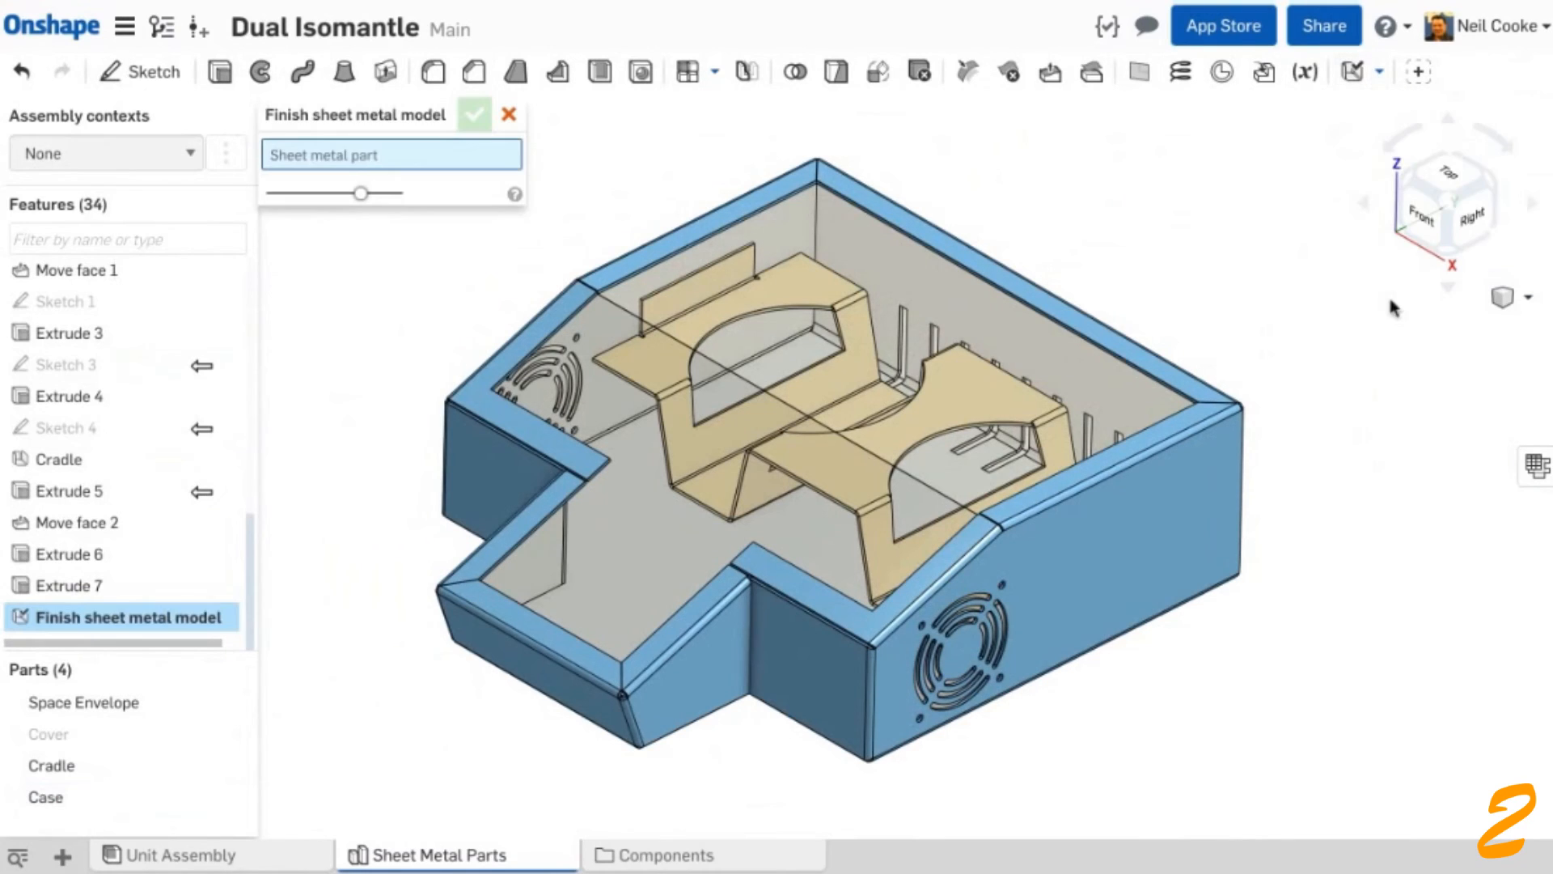
pyautogui.click(1198, 487)
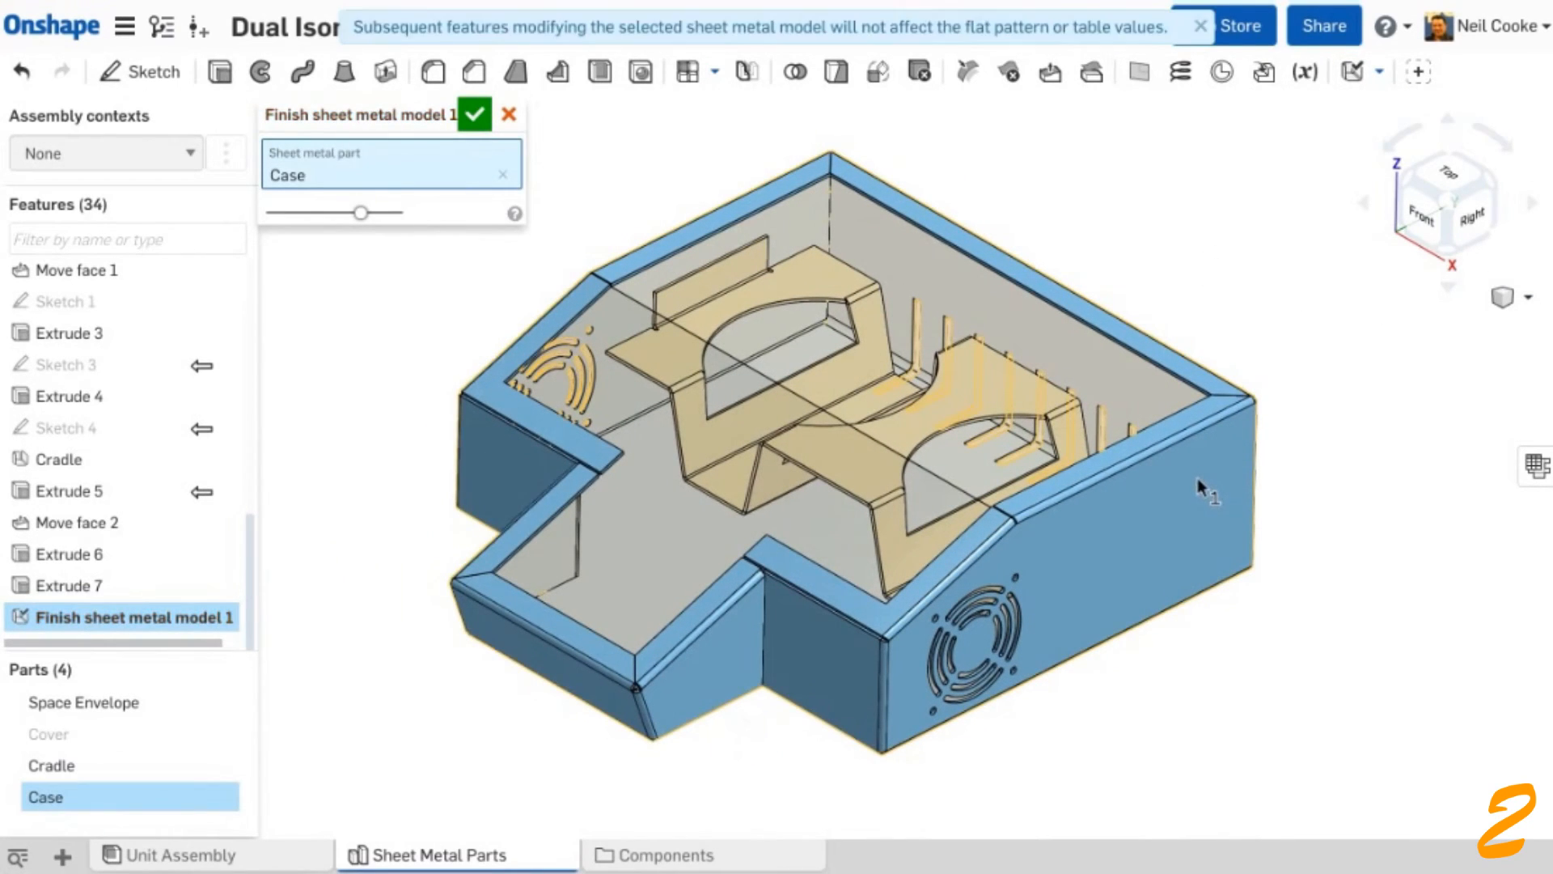
pyautogui.click(474, 116)
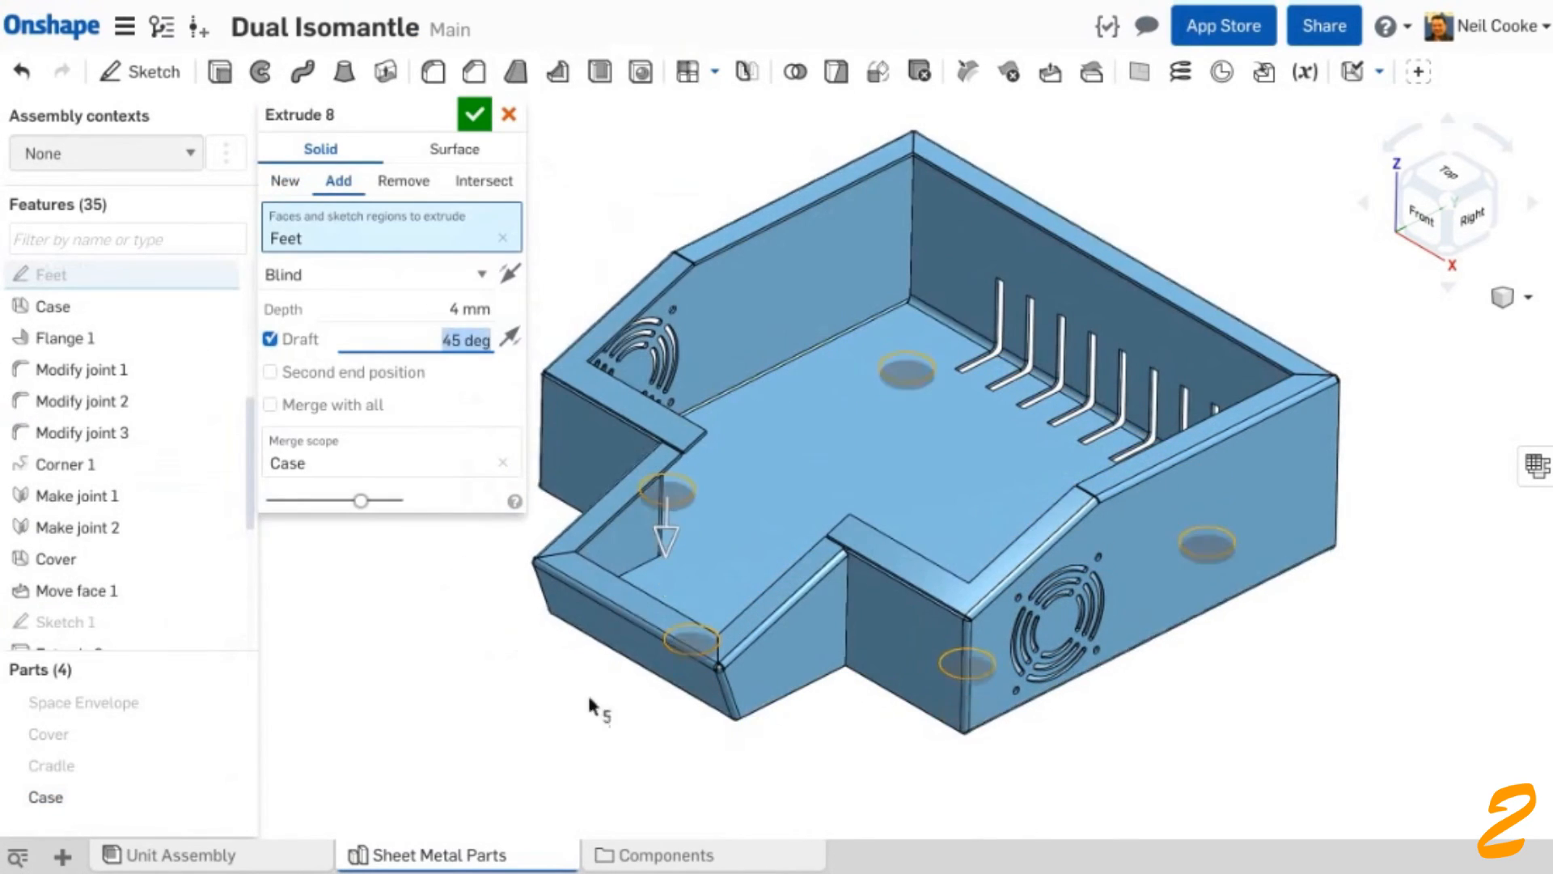
# - Examine the formed feet on the underside and inside of the Case
pyautogui.scroll(5, 589, 711)
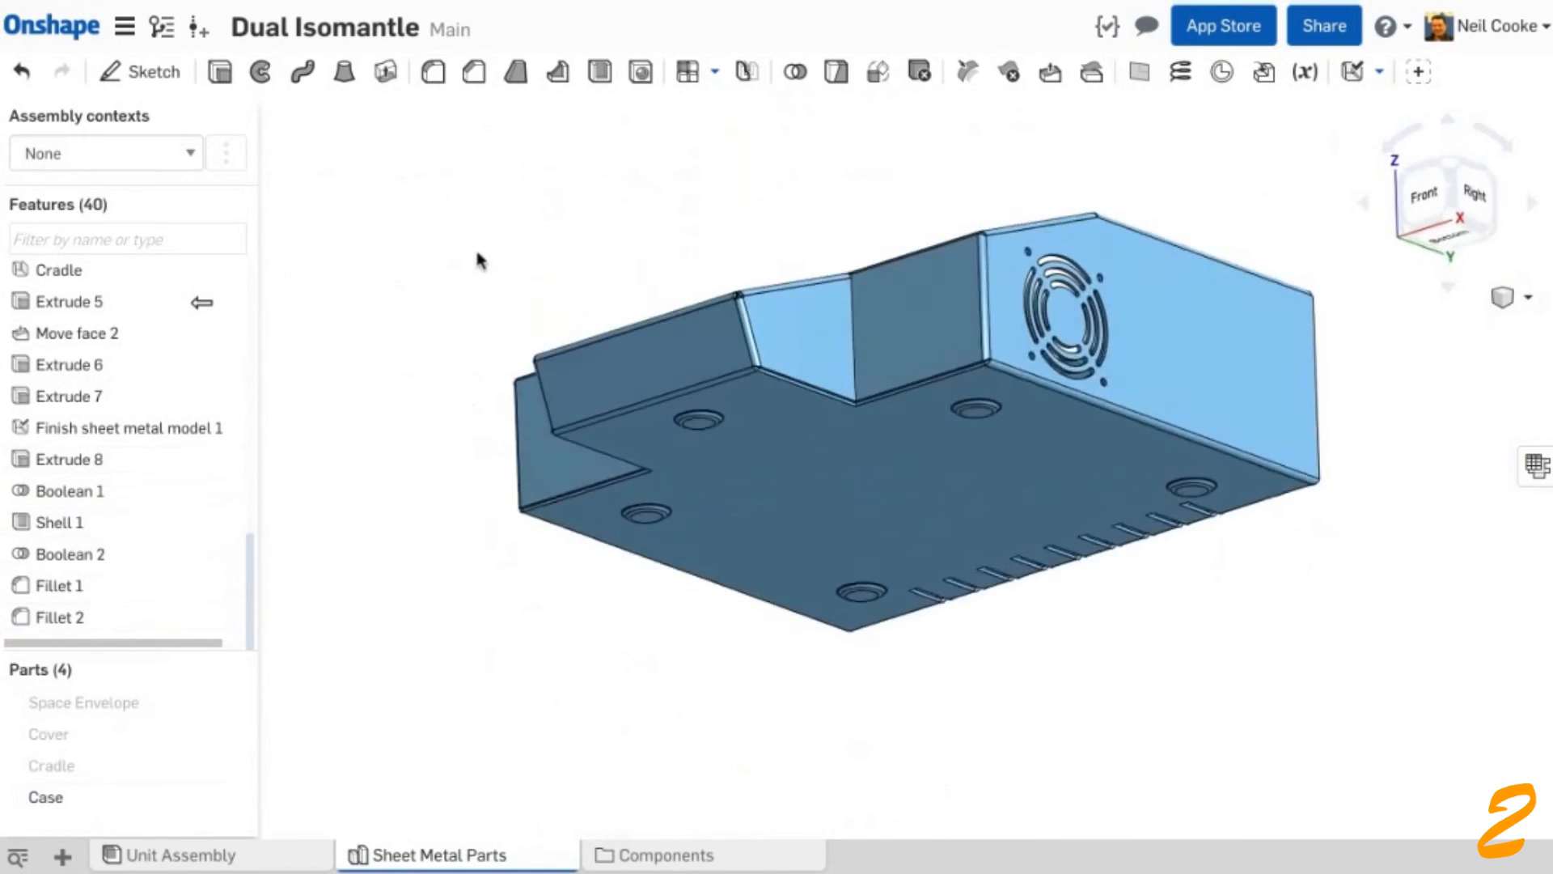
pyautogui.scroll(10, 683, 375)
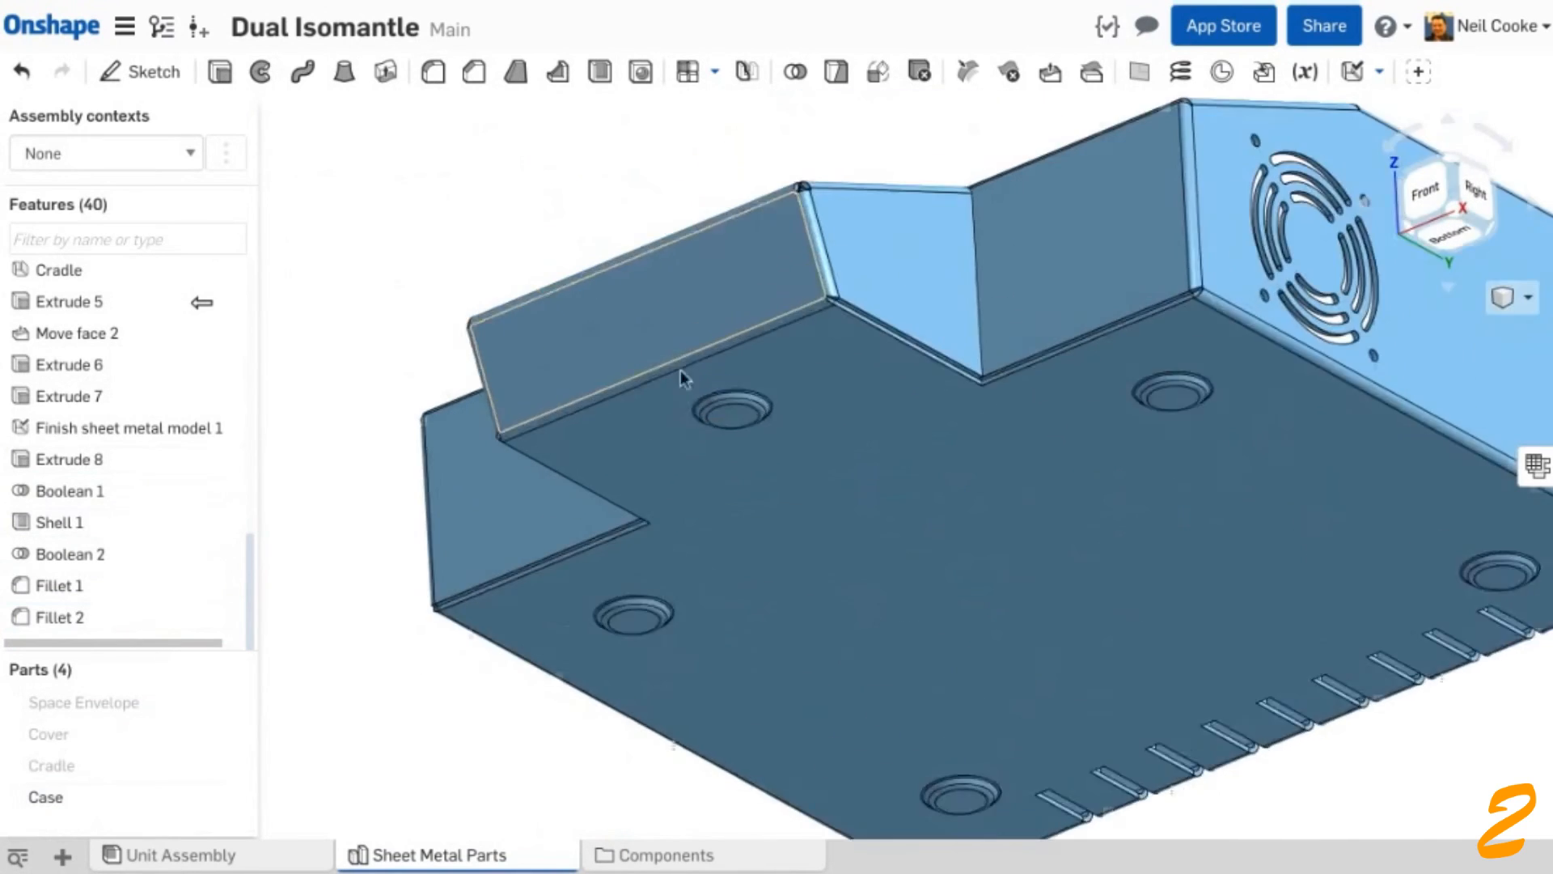
pyautogui.scroll(-3, 793, 485)
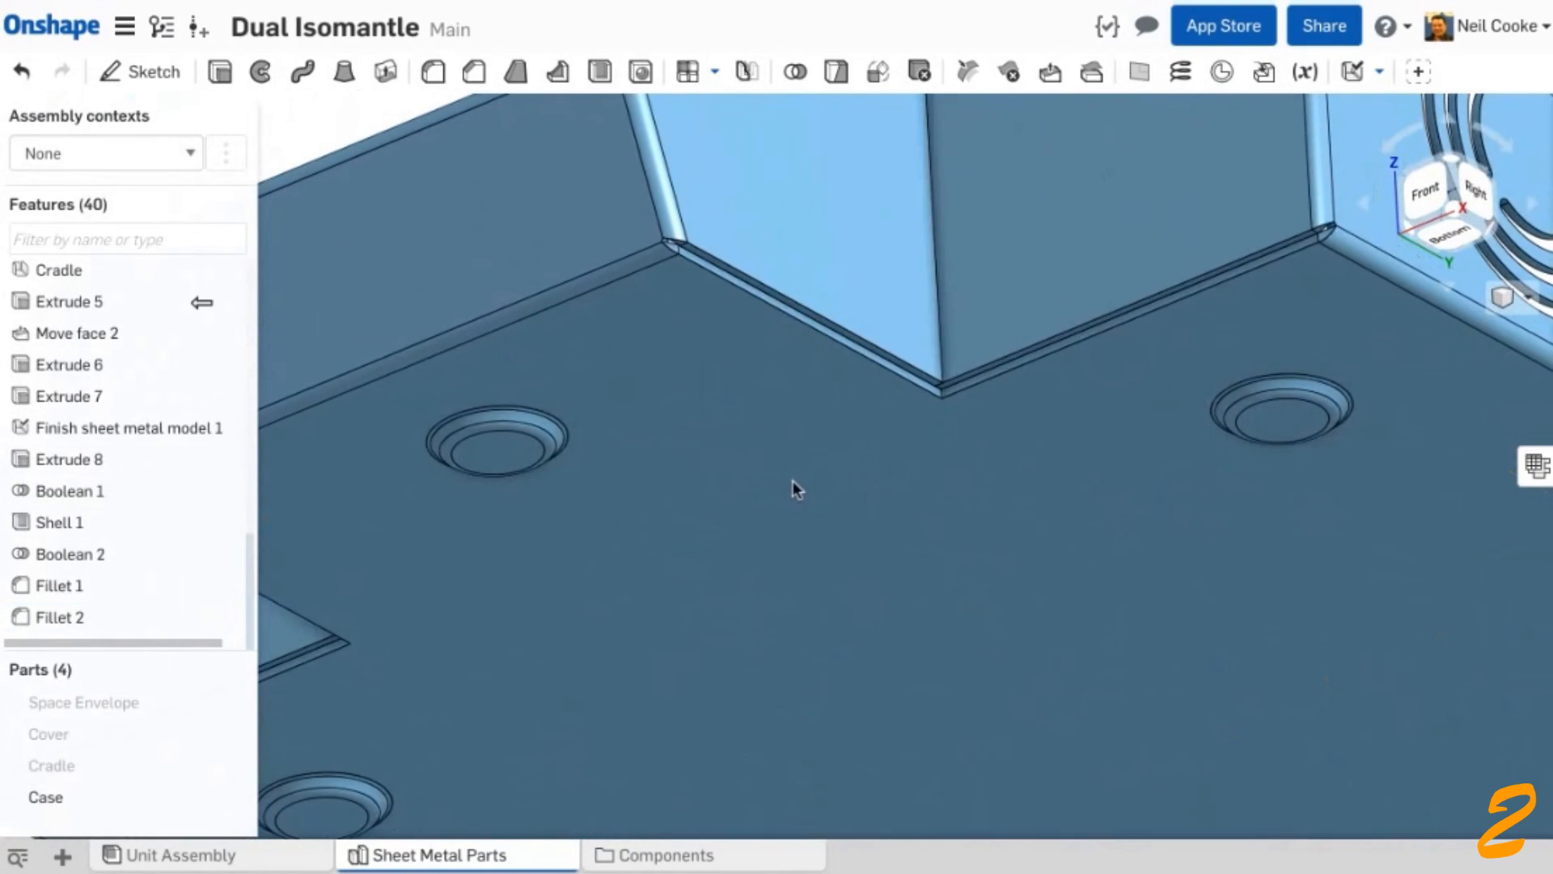
pyautogui.scroll(-6, 967, 517)
pyautogui.moveTo(968, 543); pyautogui.dragTo(981, 339, button='right')
pyautogui.moveTo(980, 338); pyautogui.dragTo(890, 334, button='middle')
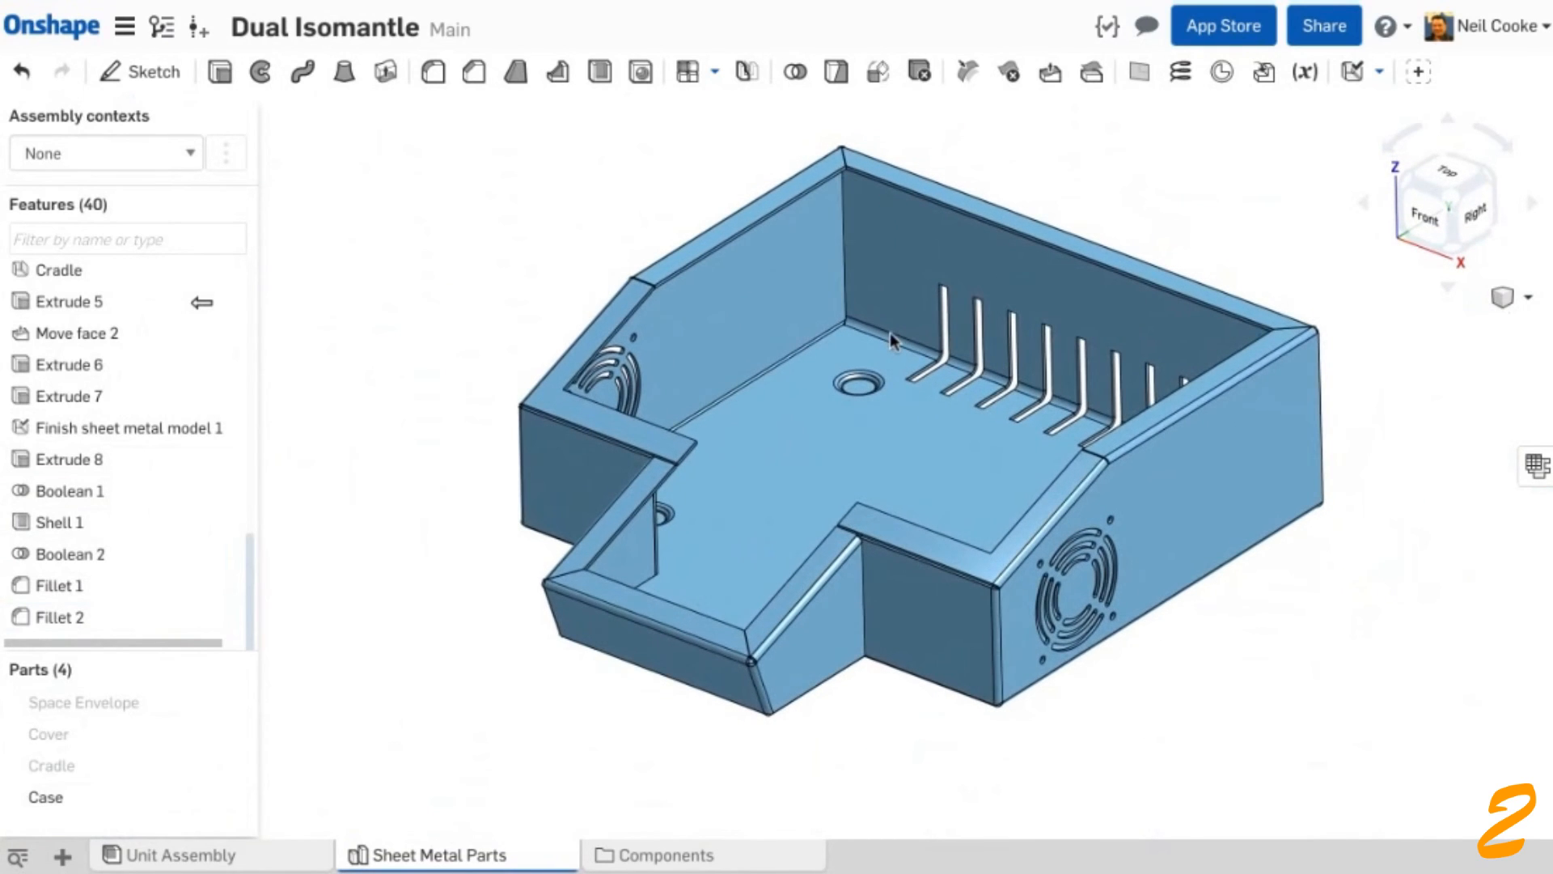
# - Show the sheet metal bend table and flat pattern for the Cradle, oriented to the Top view
pyautogui.click(1536, 465)
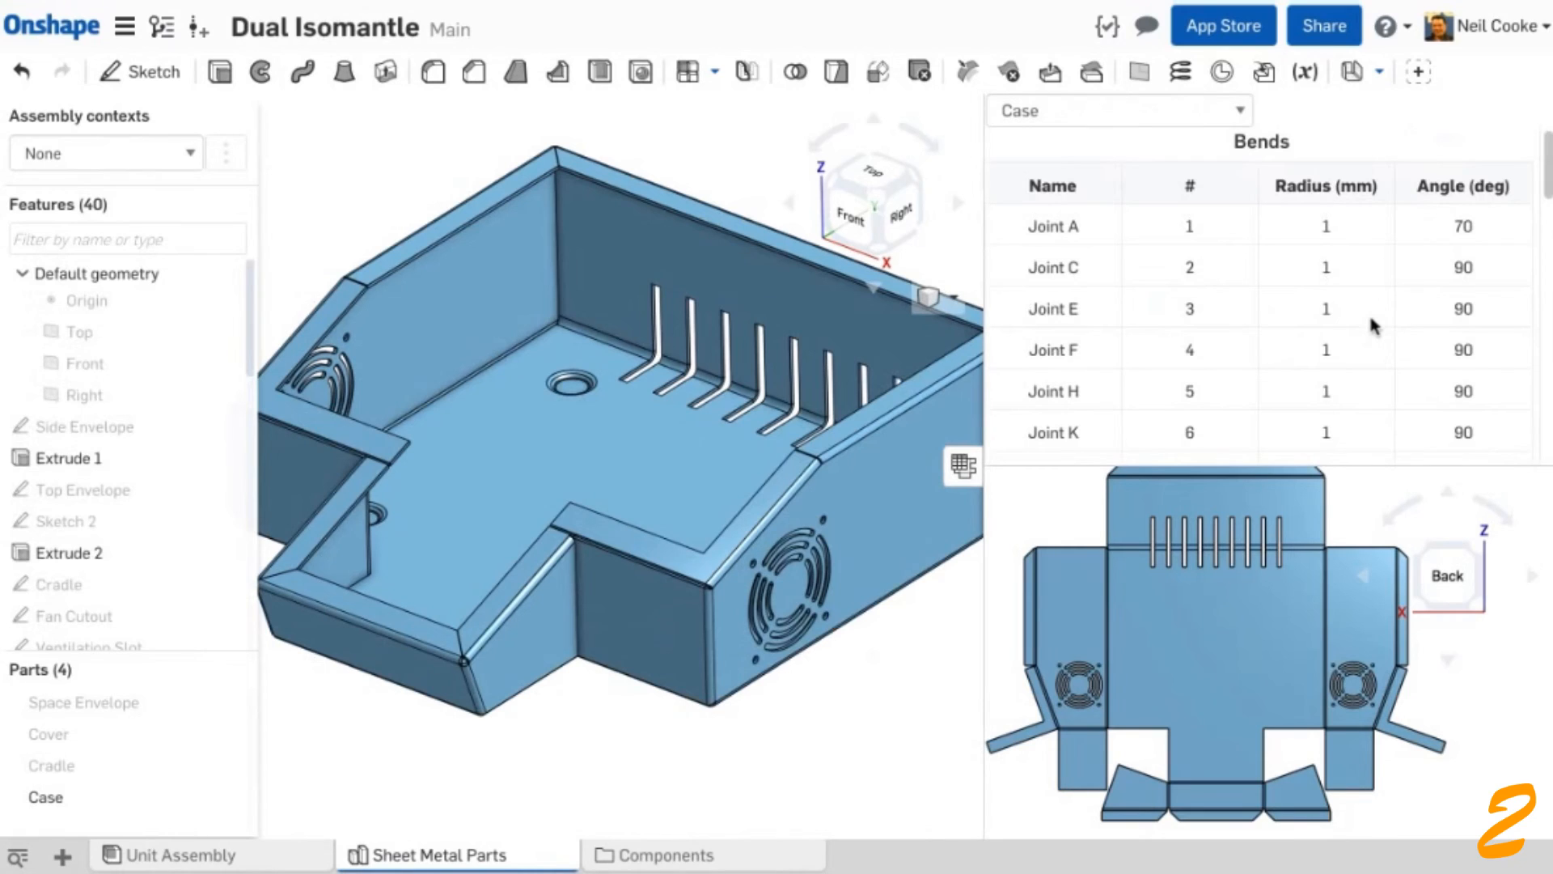
pyautogui.click(1213, 110)
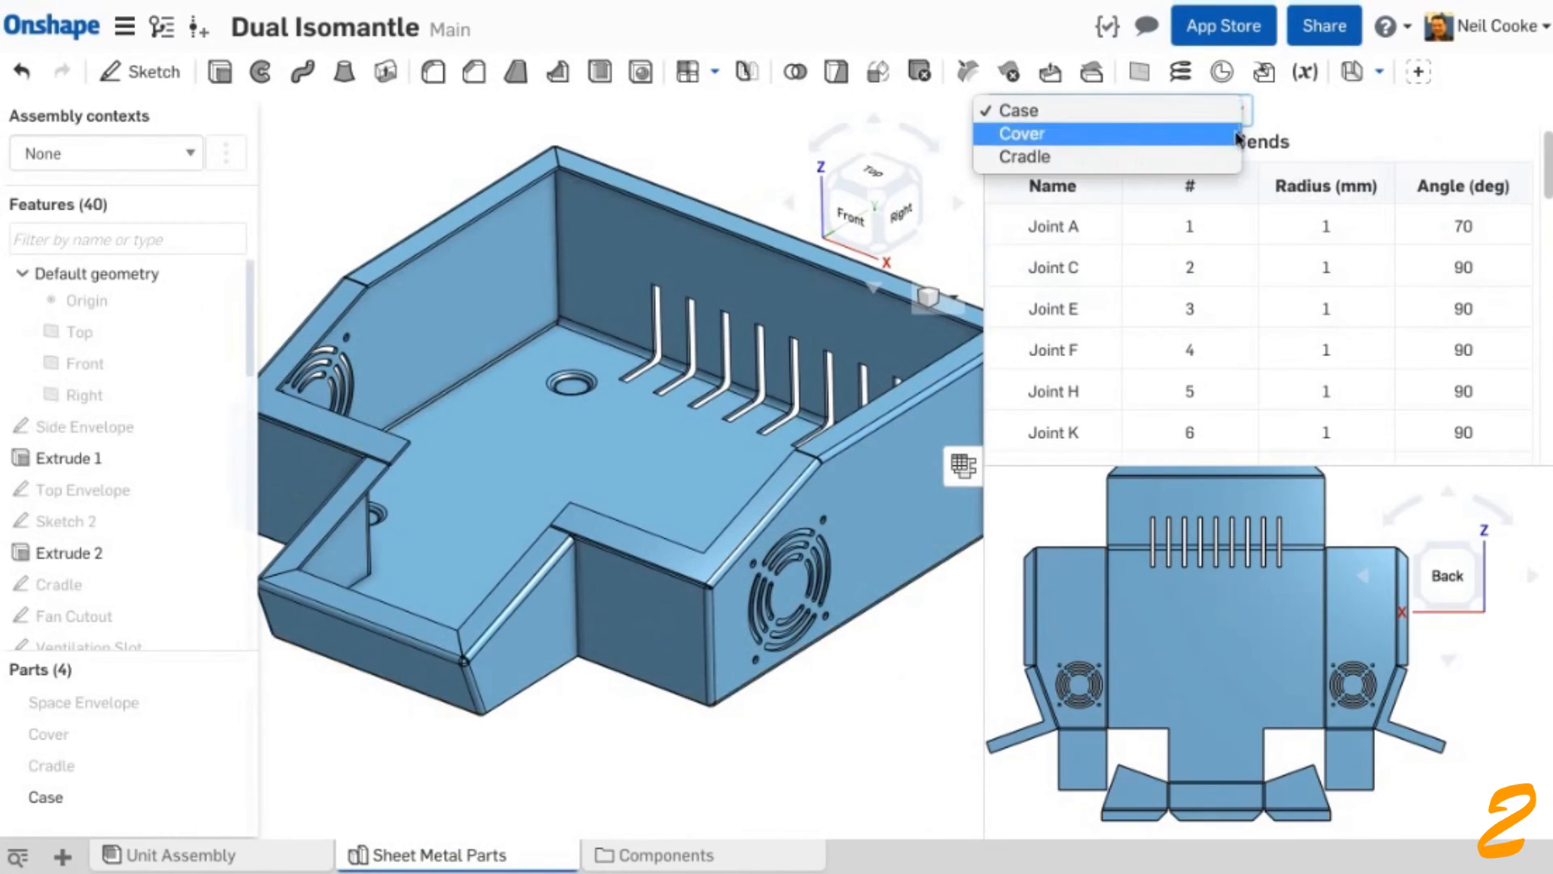
pyautogui.click(1229, 160)
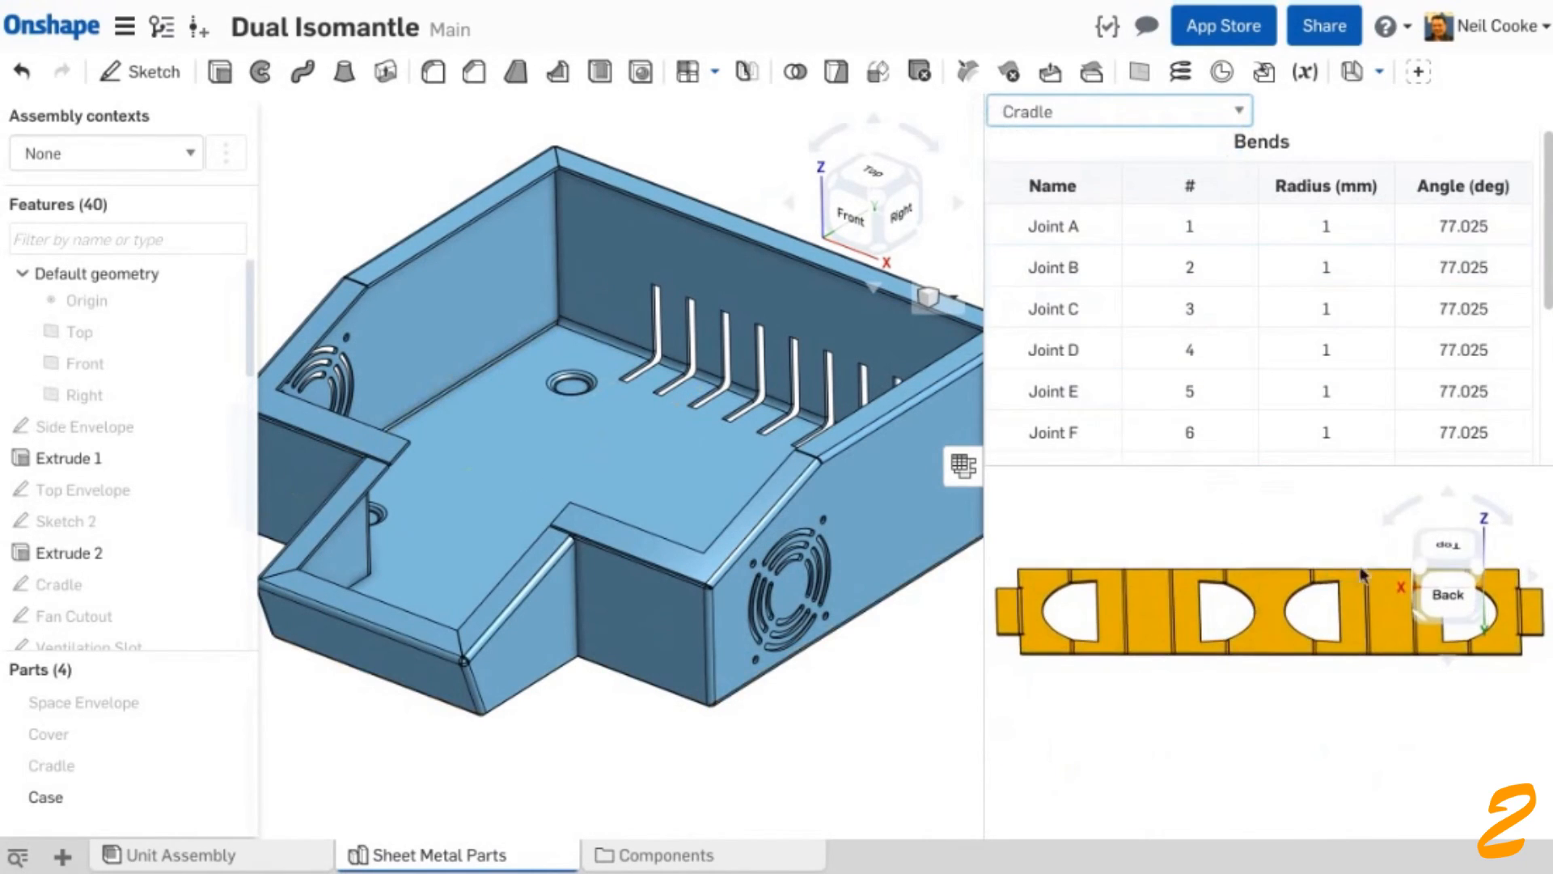
pyautogui.click(1450, 553)
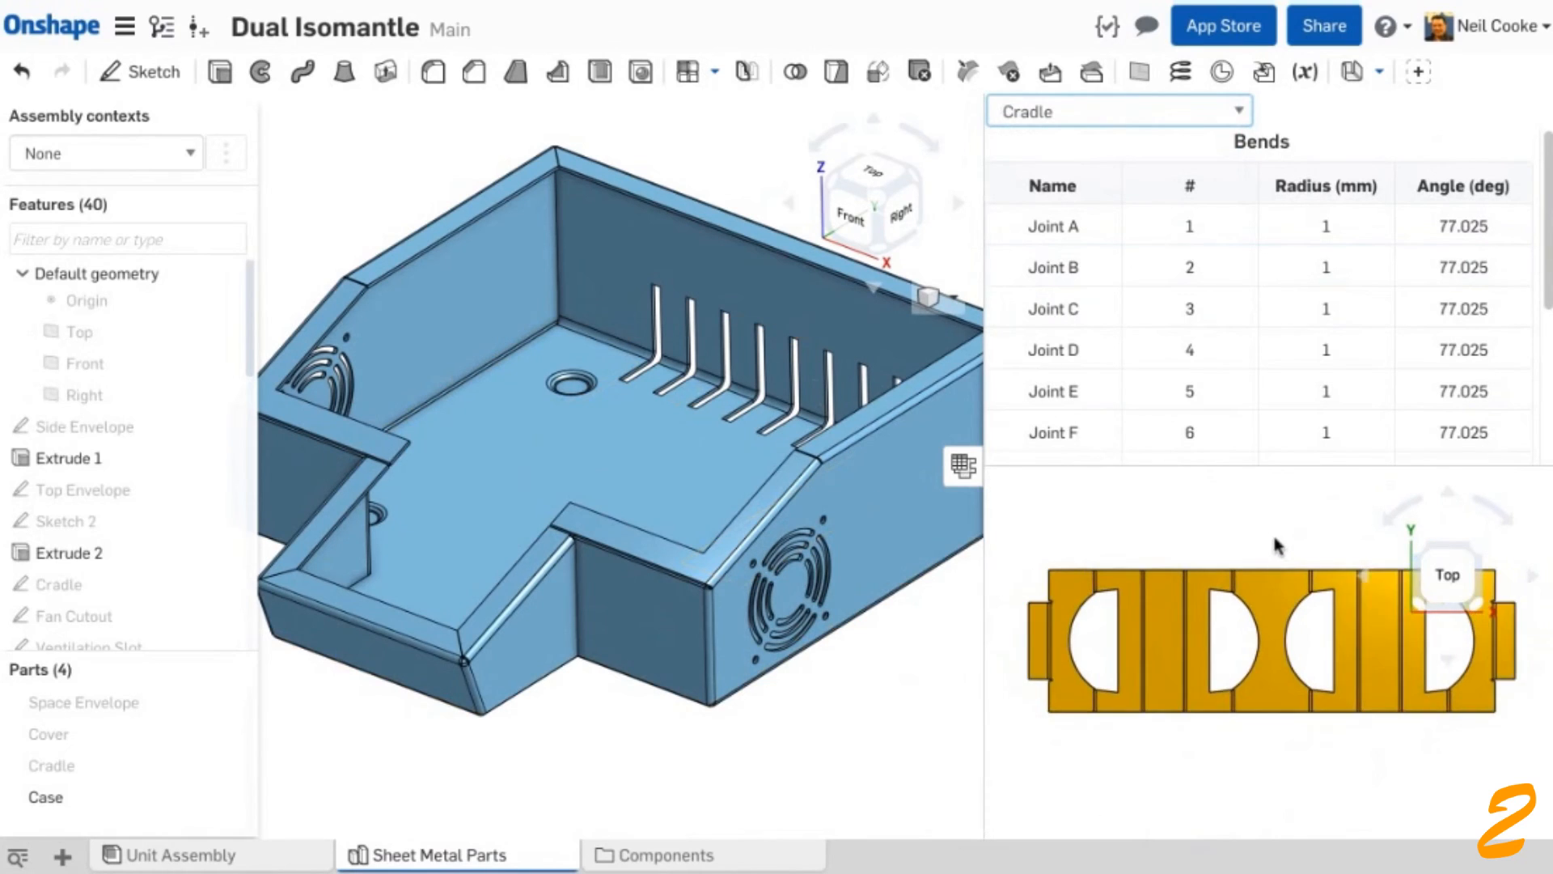
# - Create a drawing of the Cradle's flat pattern and place its view on the sheet at scale 1:1
pyautogui.rightClick(1235, 662)
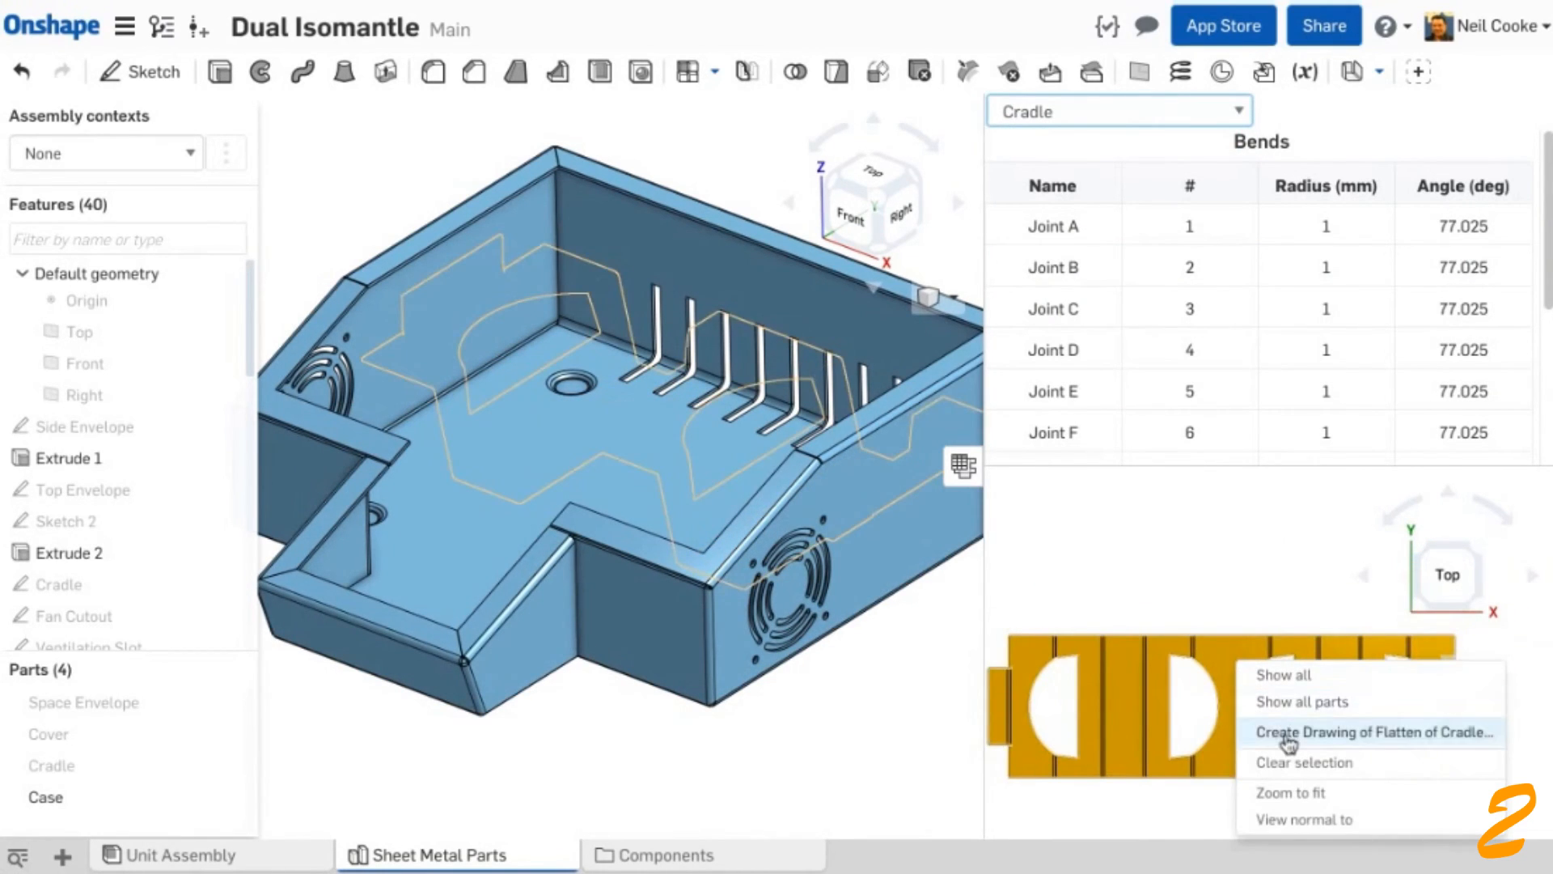
pyautogui.click(1289, 737)
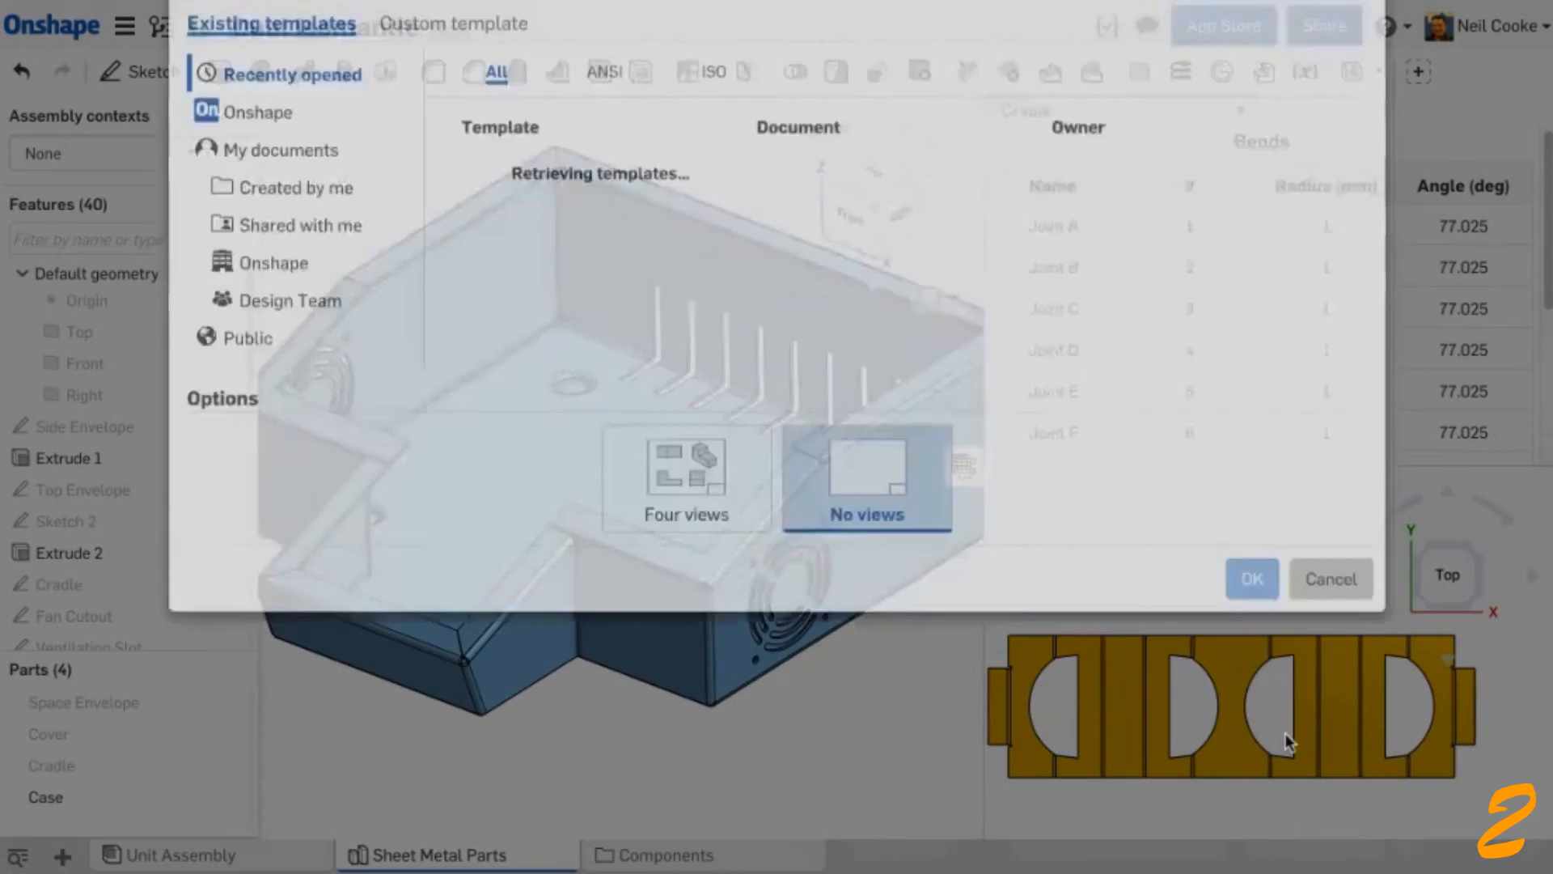
pyautogui.click(1253, 663)
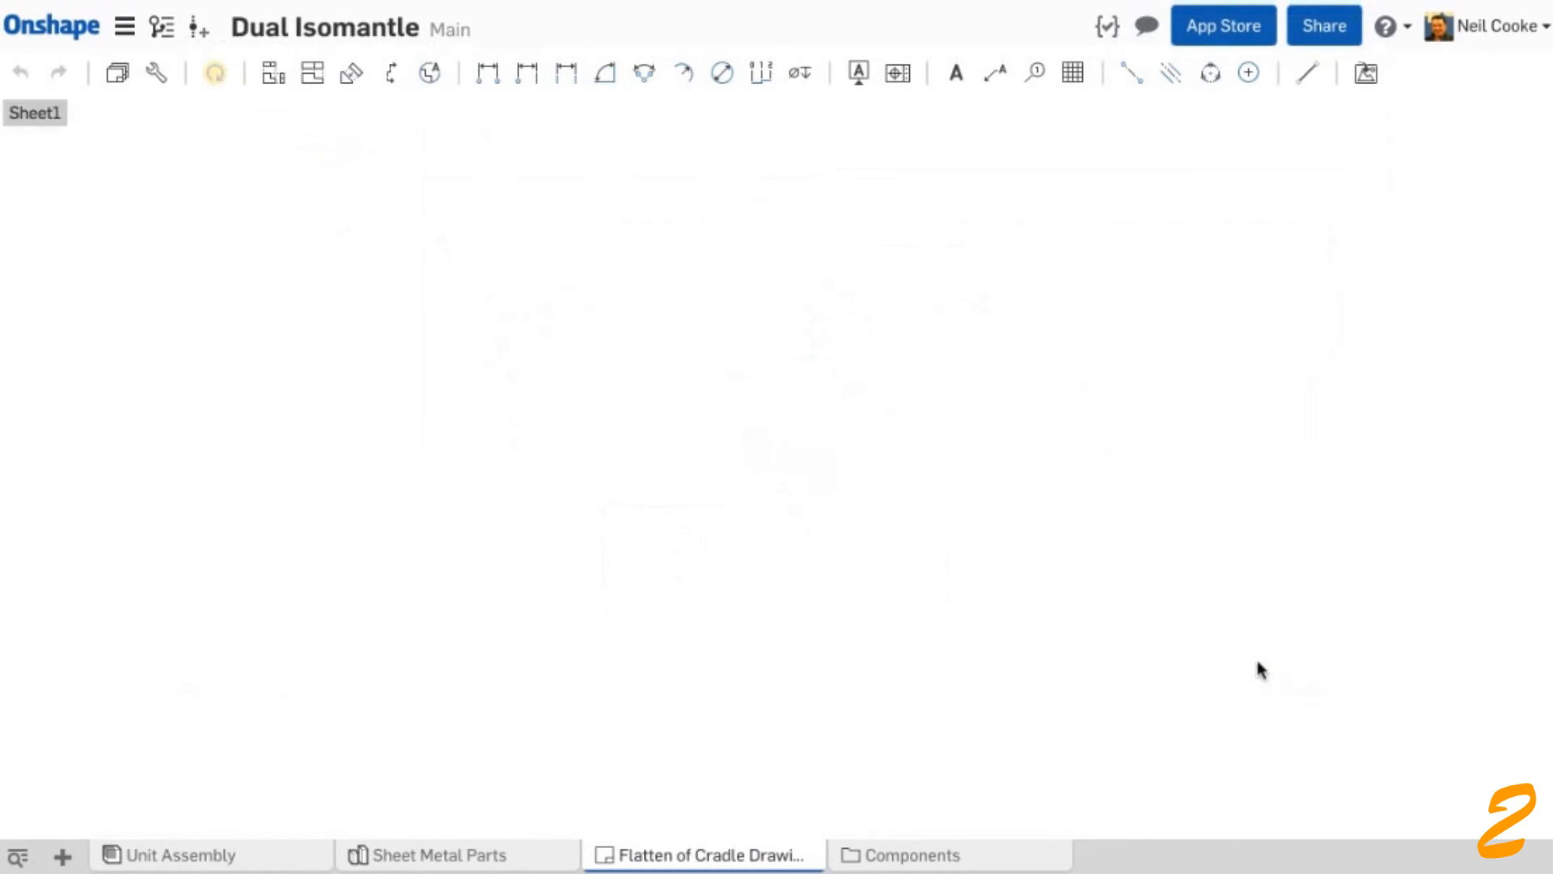
pyautogui.click(129, 179)
pyautogui.click(81, 158)
pyautogui.click(785, 444)
pyautogui.doubleClick(784, 444)
pyautogui.click(239, 108)
# - Add centerlines between the paired bend edges across the Cradle flat pattern view
pyautogui.scroll(5, 442, 316)
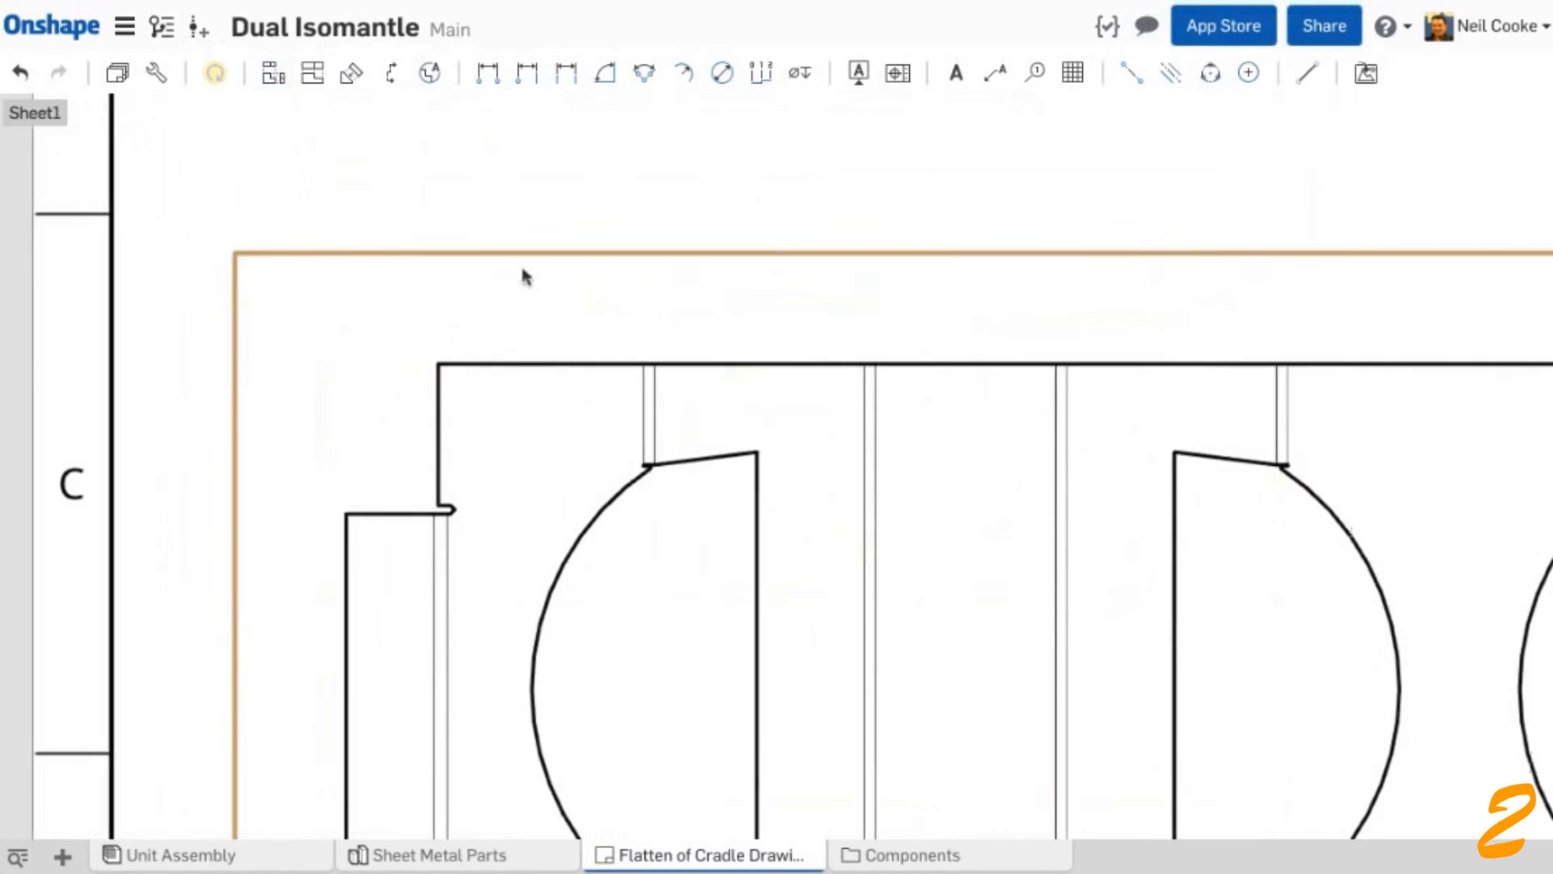
pyautogui.click(1170, 73)
pyautogui.click(434, 599)
pyautogui.click(447, 599)
pyautogui.click(644, 420)
pyautogui.click(655, 421)
pyautogui.moveTo(1294, 437); pyautogui.dragTo(629, 340, button='middle')
pyautogui.click(977, 313)
pyautogui.scroll(-3, 768, 437)
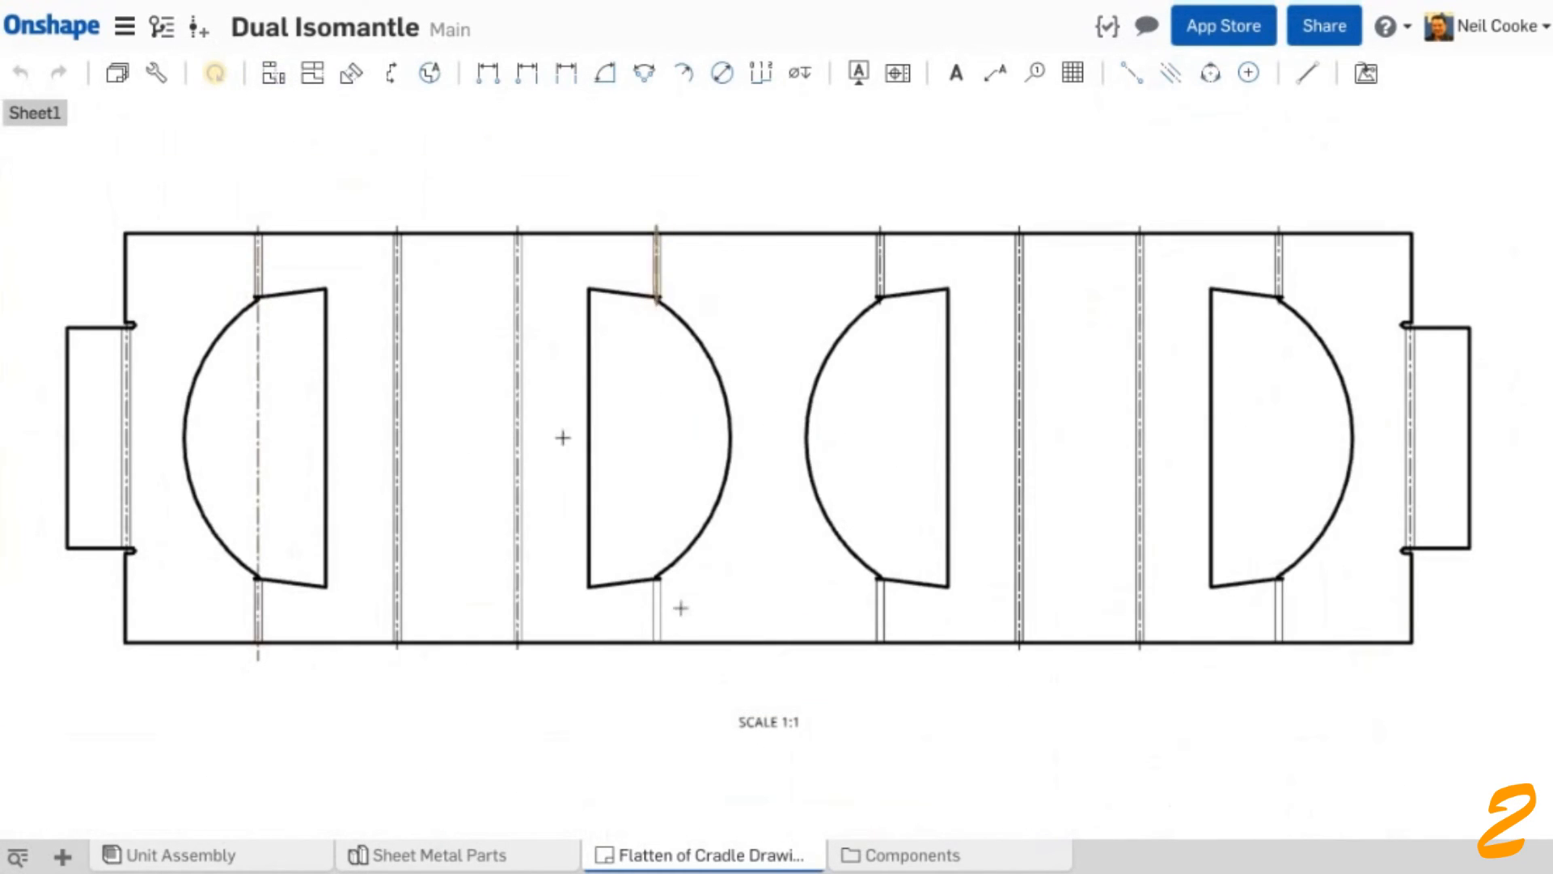
# - Extend the short bend centerlines across the curved cutouts to the lower edge of the Cradle flat pattern
pyautogui.moveTo(681, 608); pyautogui.dragTo(657, 659)
pyautogui.moveTo(880, 302); pyautogui.dragTo(880, 659)
pyautogui.moveTo(1278, 303); pyautogui.dragTo(1286, 648)
# - Add ordinate dimensions above the flat pattern, with zero at the main body's left edge, to the bend centerlines and outer tab edges
pyautogui.moveTo(768, 438); pyautogui.dragTo(807, 450, button='middle')
pyautogui.click(760, 73)
pyautogui.click(162, 246)
pyautogui.click(162, 182)
pyautogui.click(105, 340)
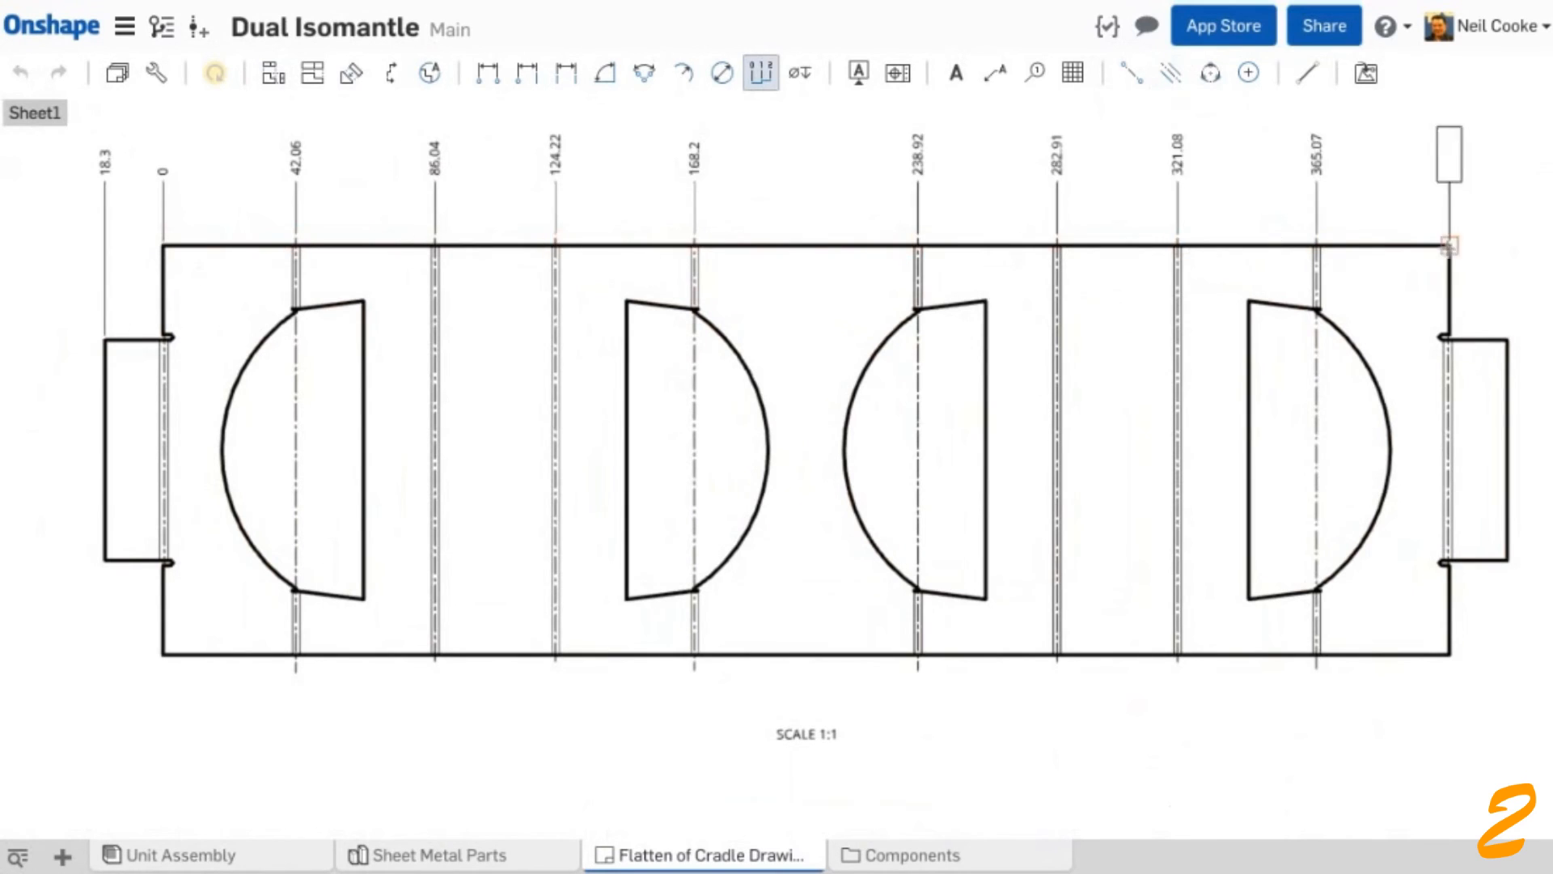
pyautogui.click(1449, 245)
pyautogui.click(1508, 340)
pyautogui.press('Escape')
pyautogui.scroll(-5, 1059, 680)
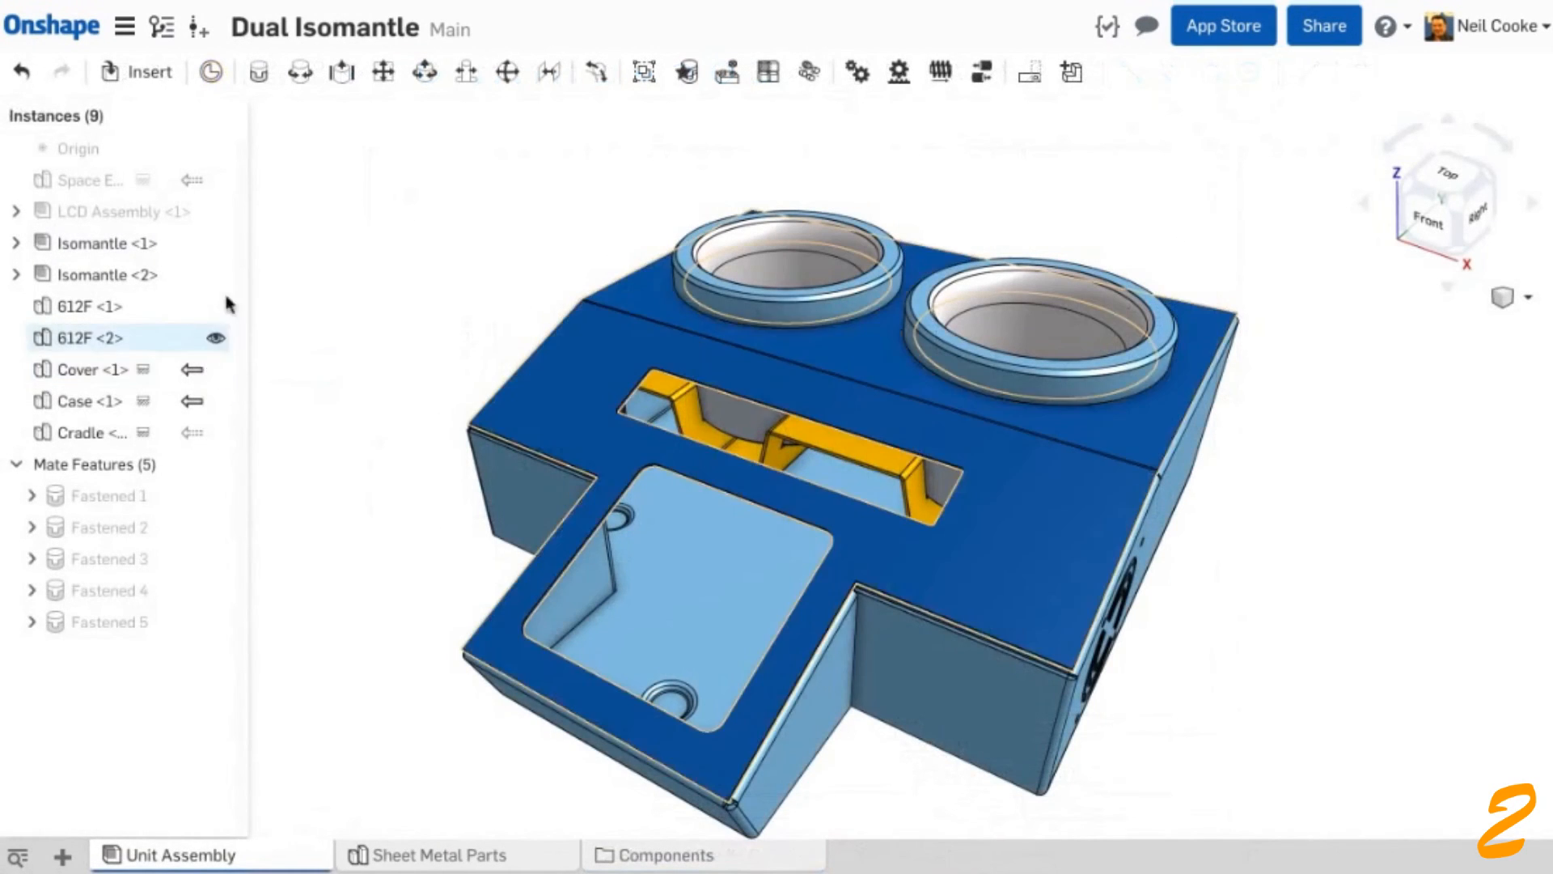
# - Show the LCD Assembly in the Unit Assembly
pyautogui.click(215, 211)
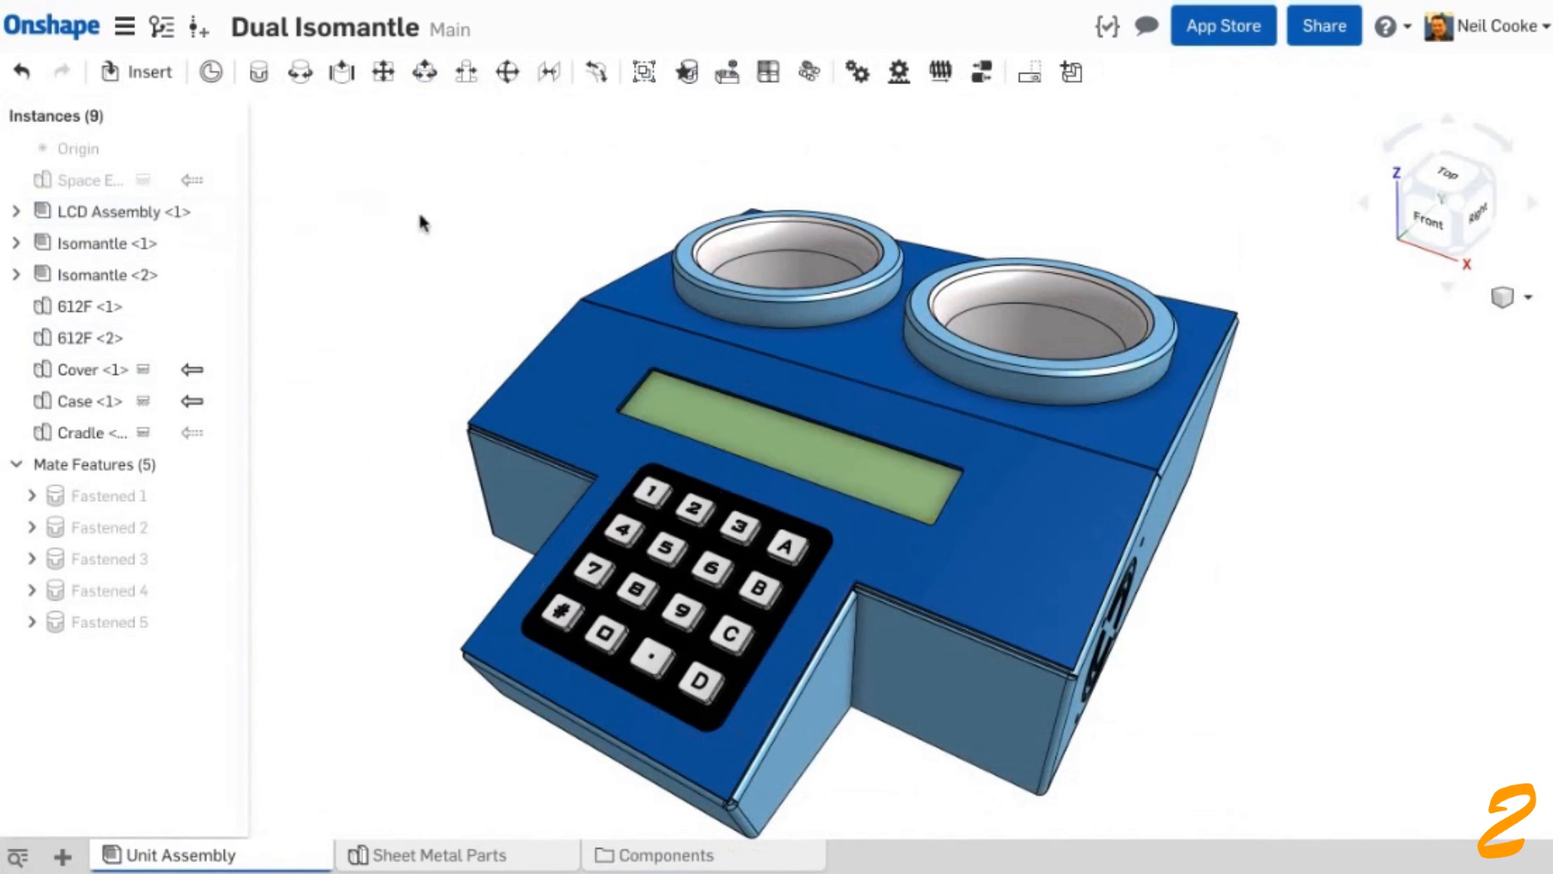
pyautogui.moveTo(427, 256); pyautogui.dragTo(454, 305, button='right')
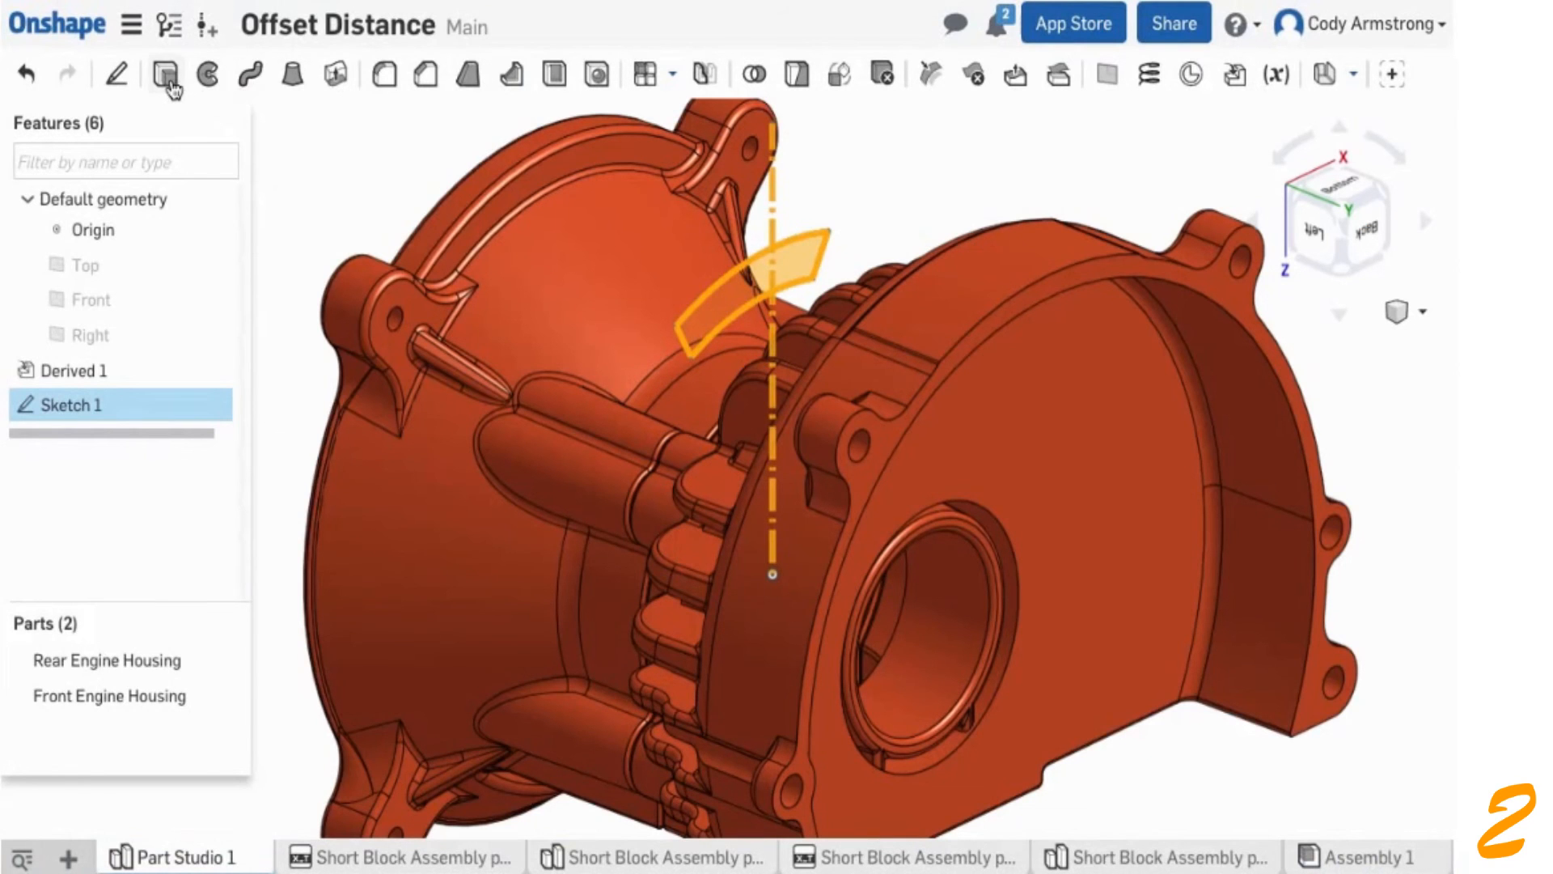
# - Extrude Sketch 1 between the engine housings with the Up to next end type
pyautogui.click(169, 81)
pyautogui.click(422, 299)
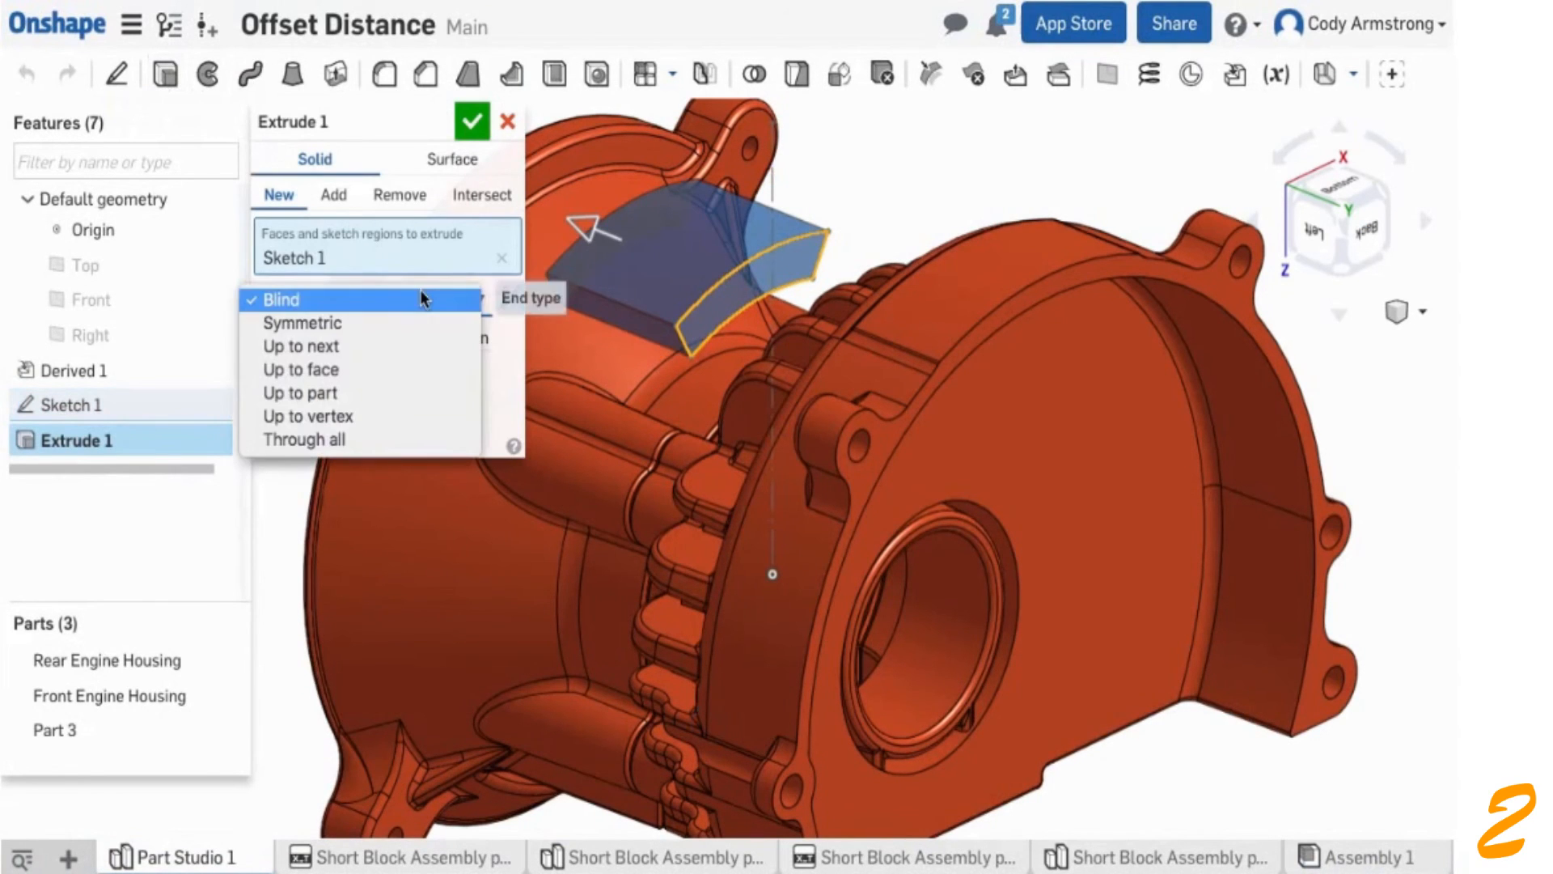
pyautogui.click(411, 352)
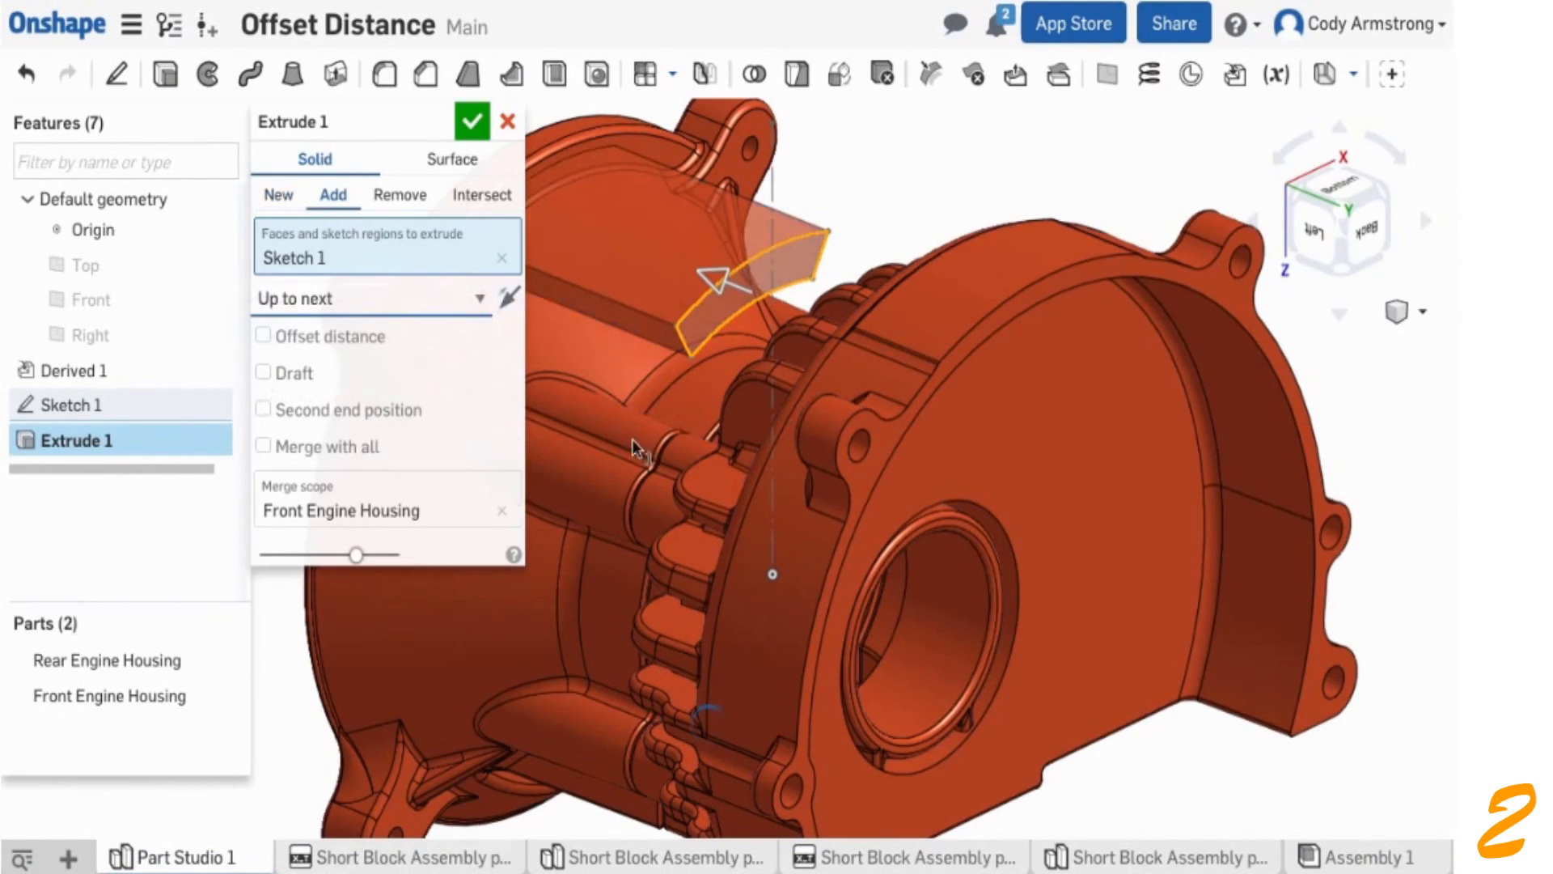
pyautogui.moveTo(583, 429); pyautogui.dragTo(790, 520, button='middle')
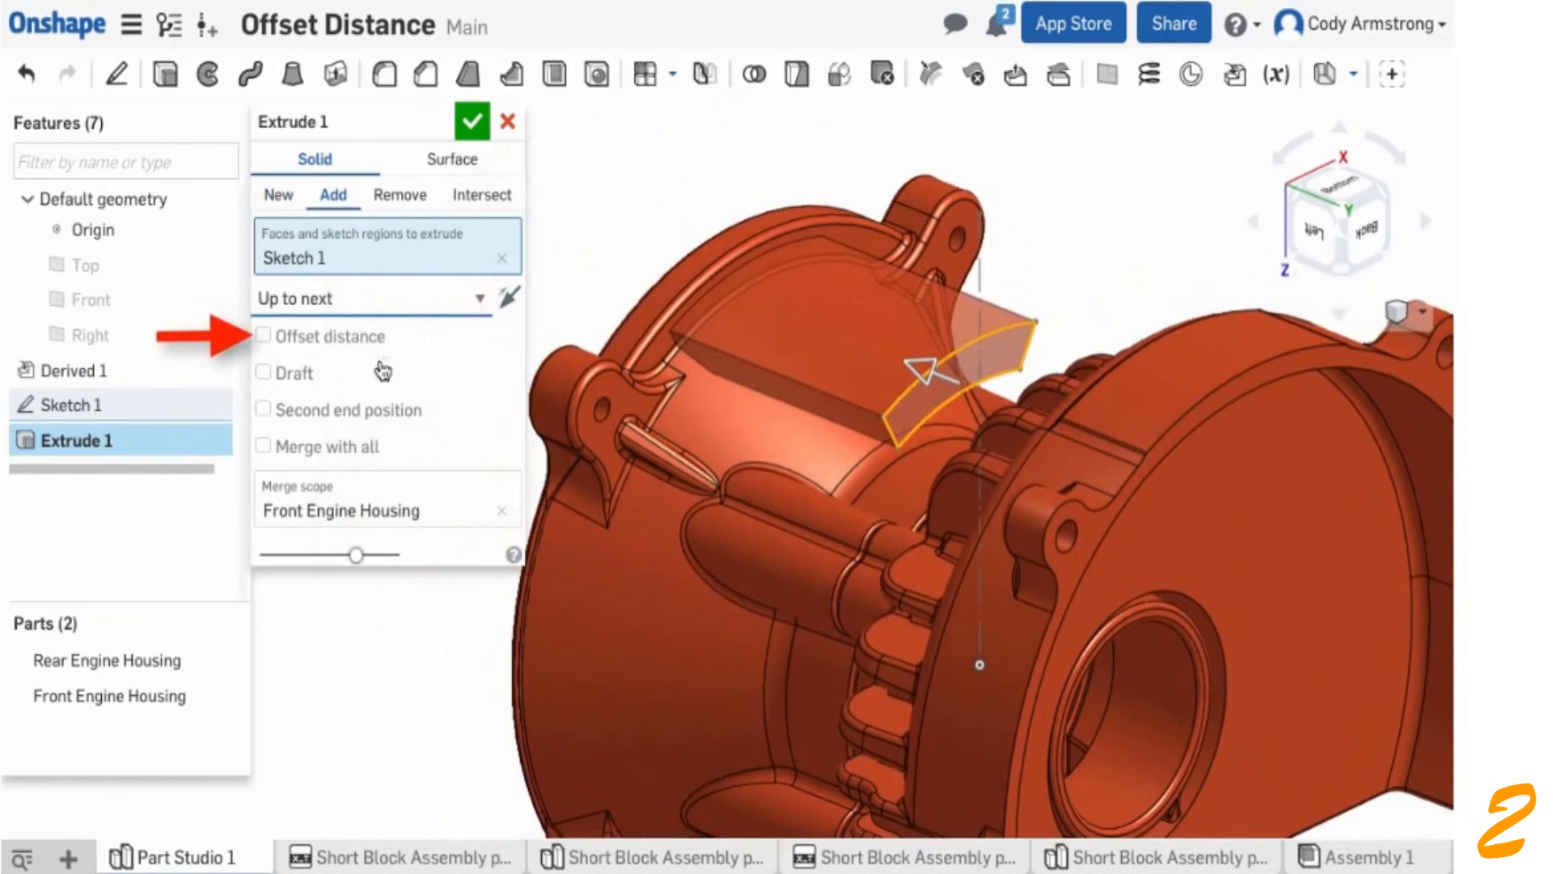
# - Give the extrusion's first end an offset distance of 0.125 in
pyautogui.click(334, 340)
pyautogui.click(334, 342)
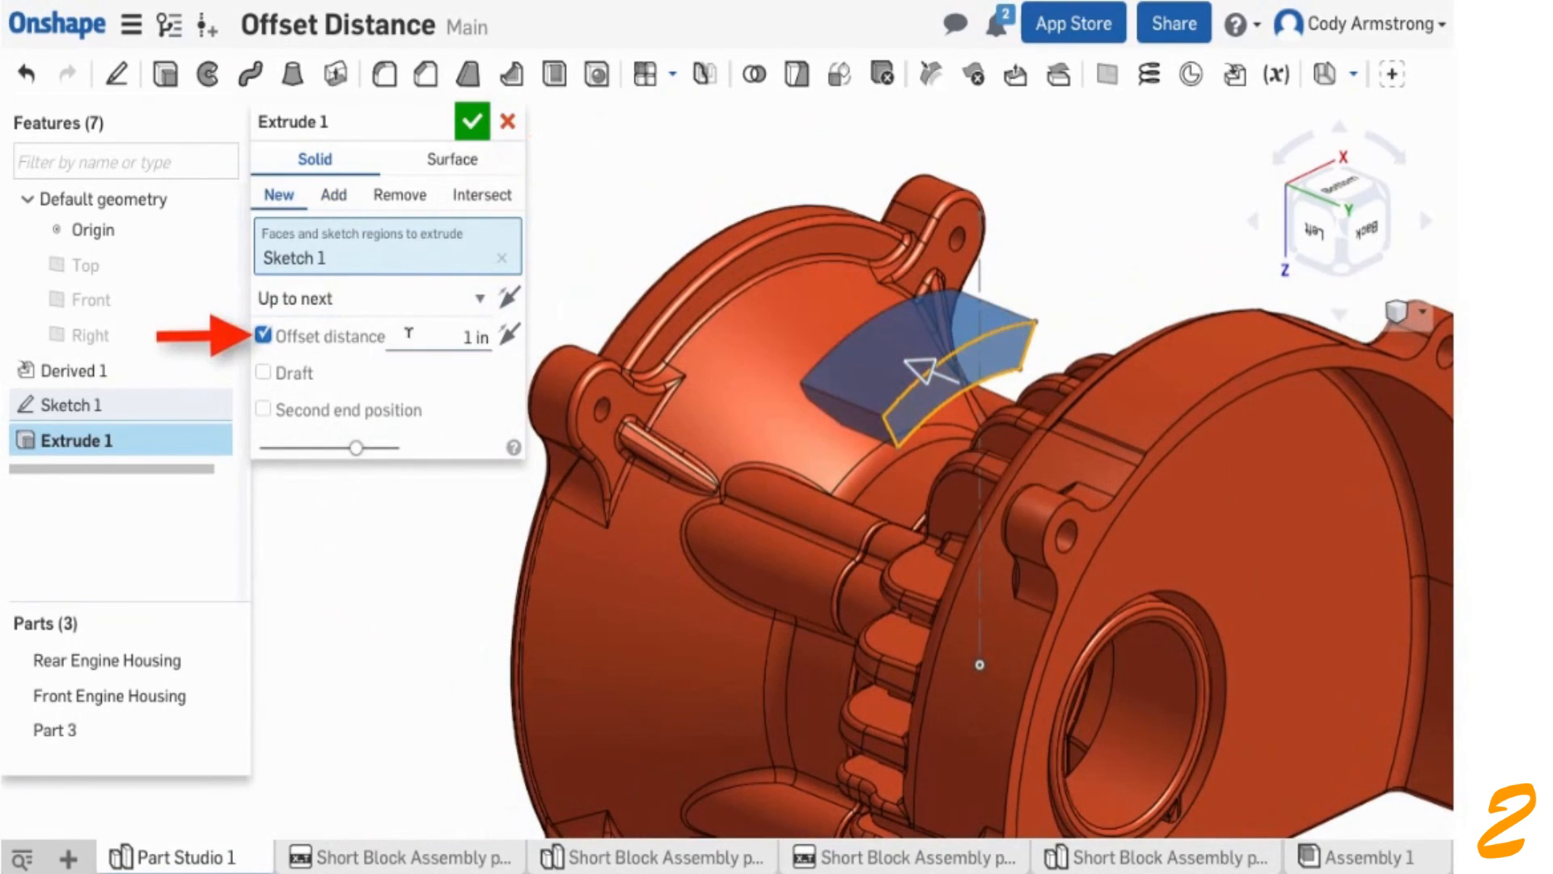
pyautogui.moveTo(530, 347); pyautogui.dragTo(491, 368)
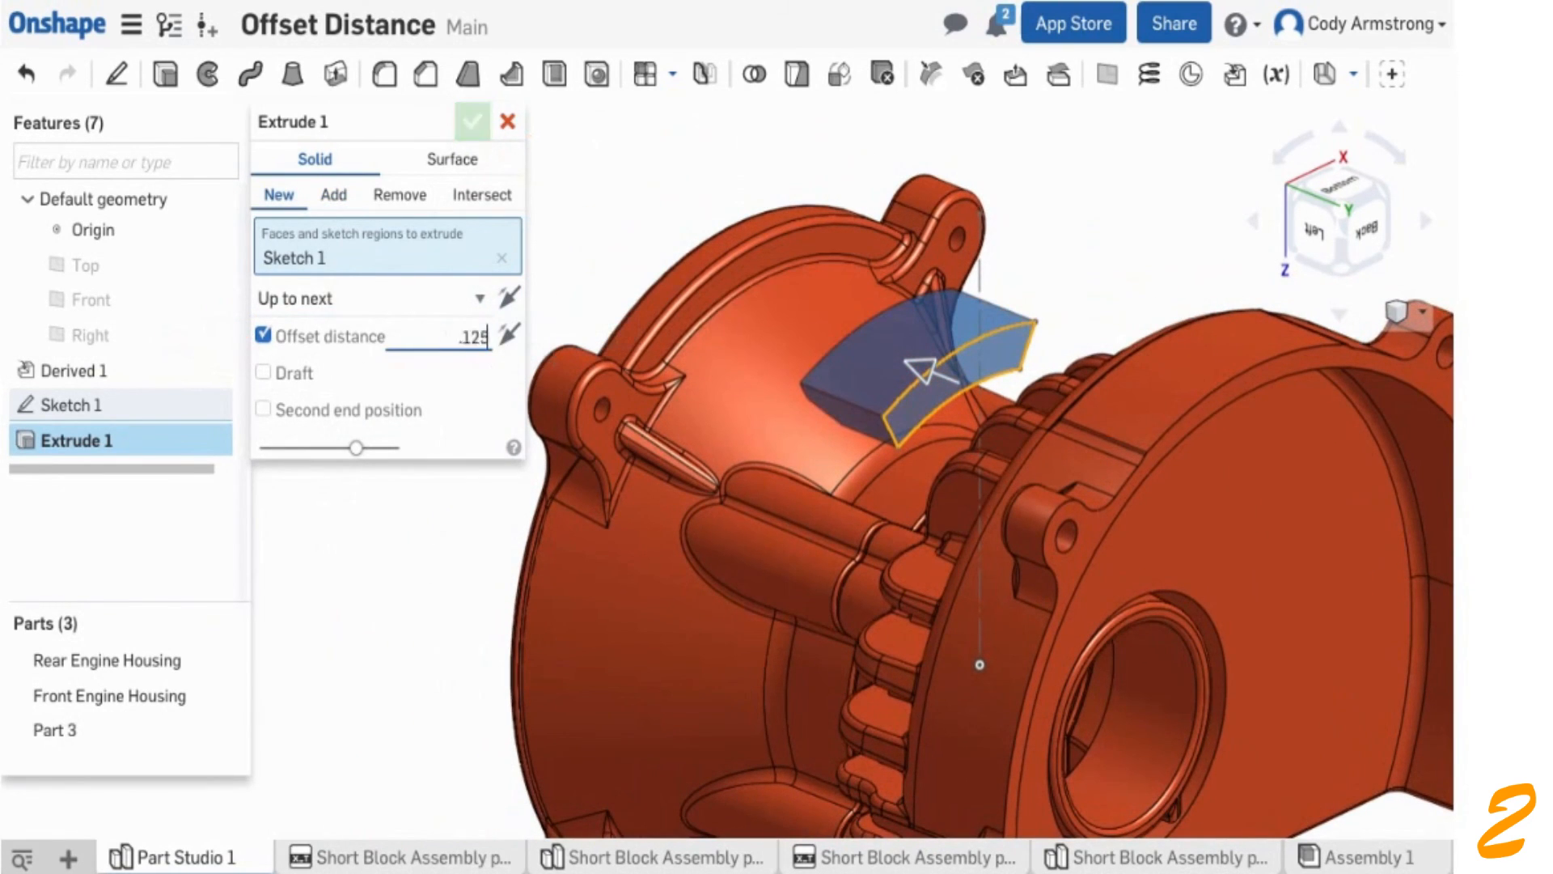
pyautogui.press('Return')
# - Add a second end position to the extrusion, set to Up to next with an offset distance of 0.125 in
pyautogui.moveTo(677, 360); pyautogui.dragTo(566, 429, button='right')
pyautogui.click(285, 417)
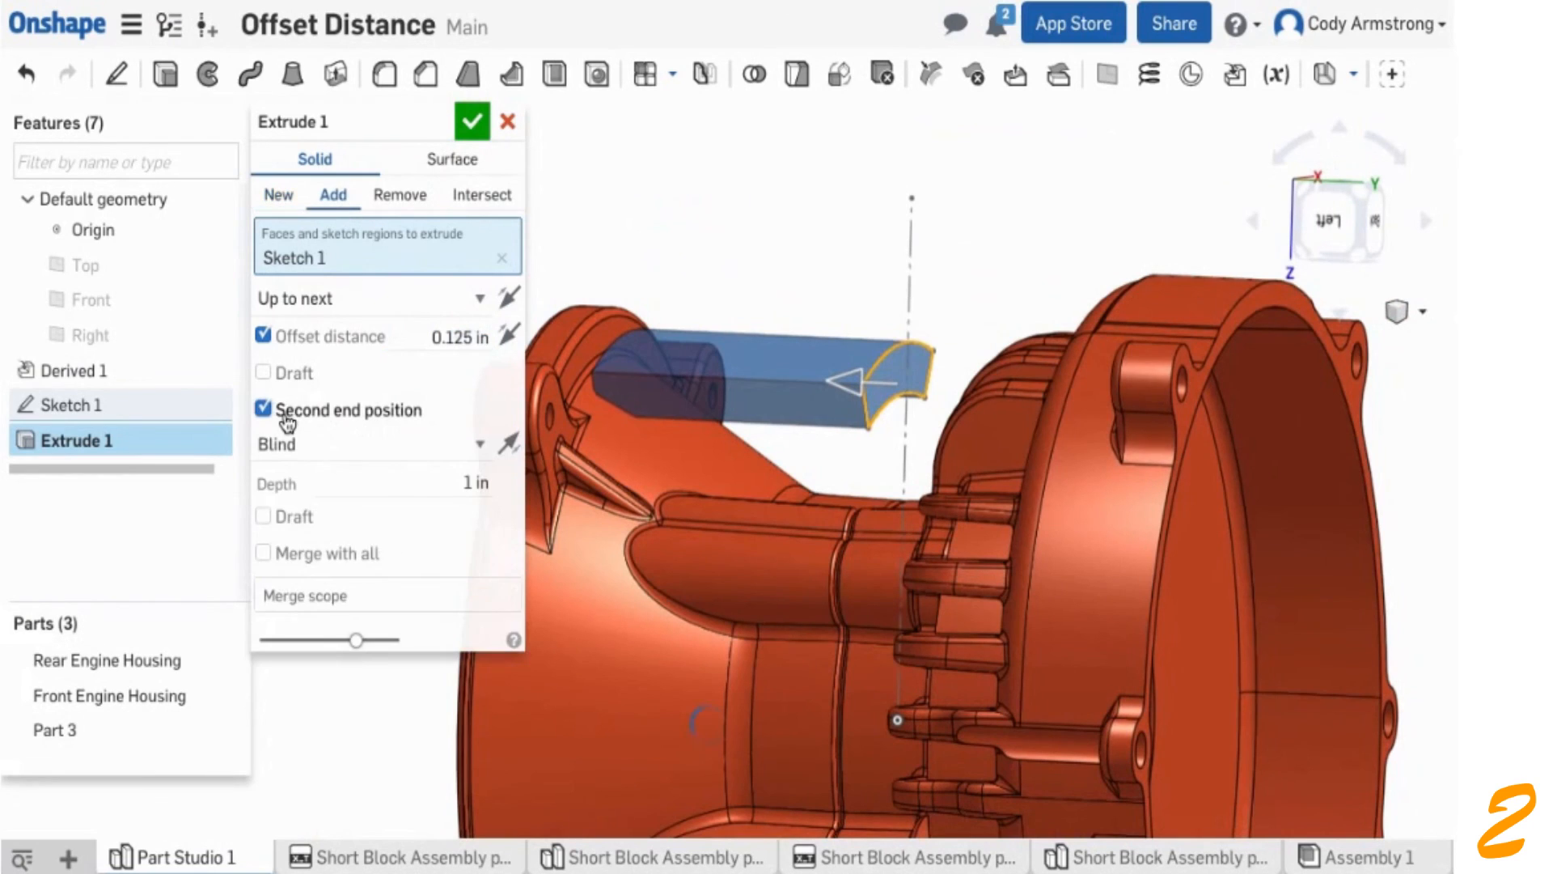
pyautogui.click(324, 443)
pyautogui.click(332, 473)
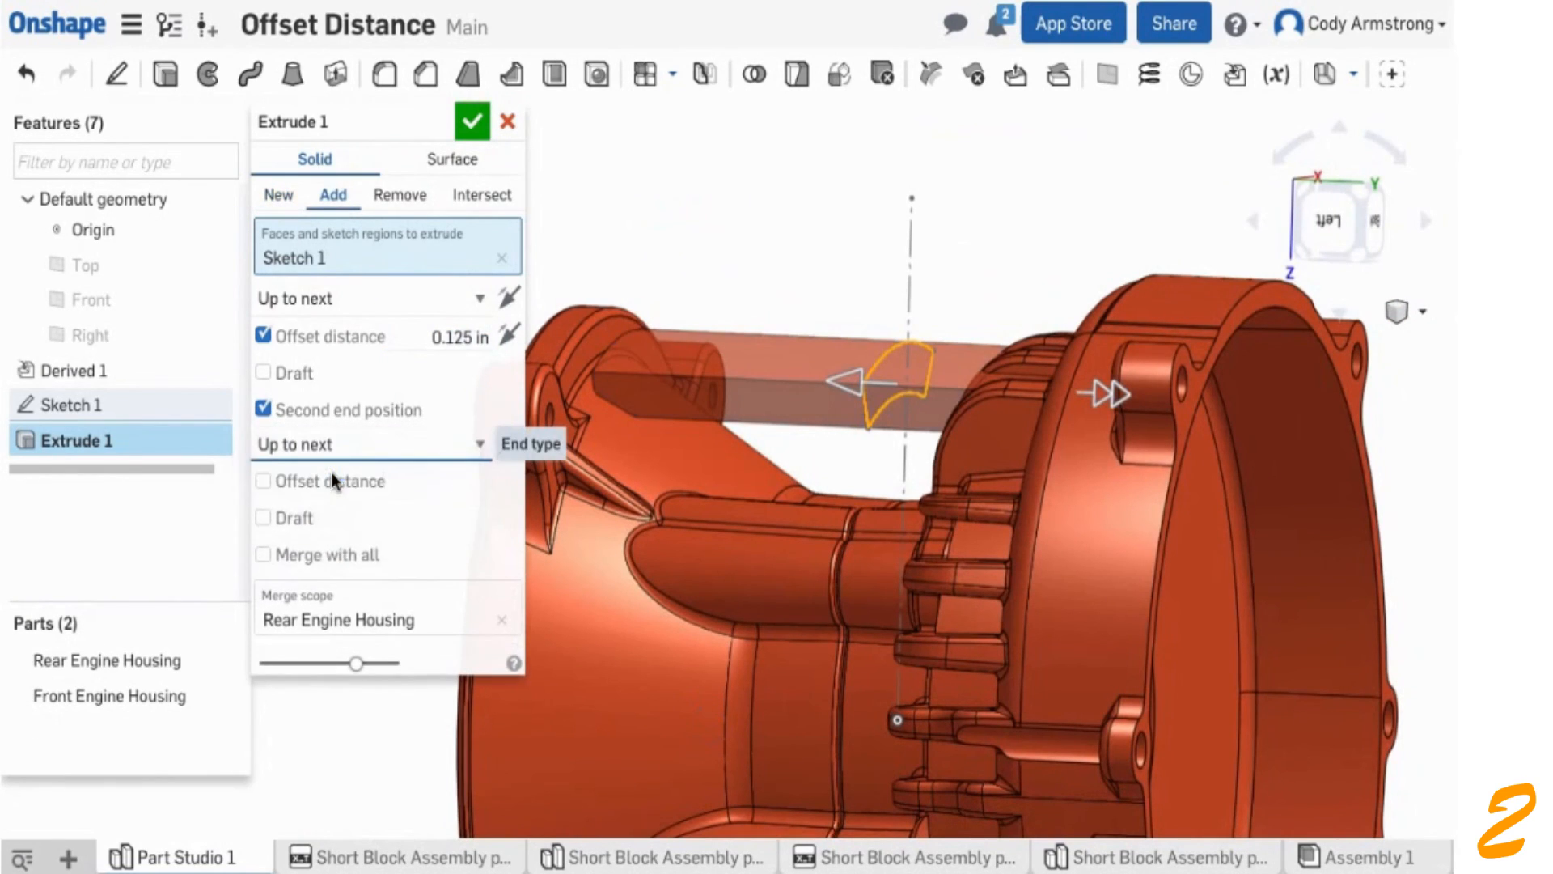
pyautogui.click(335, 479)
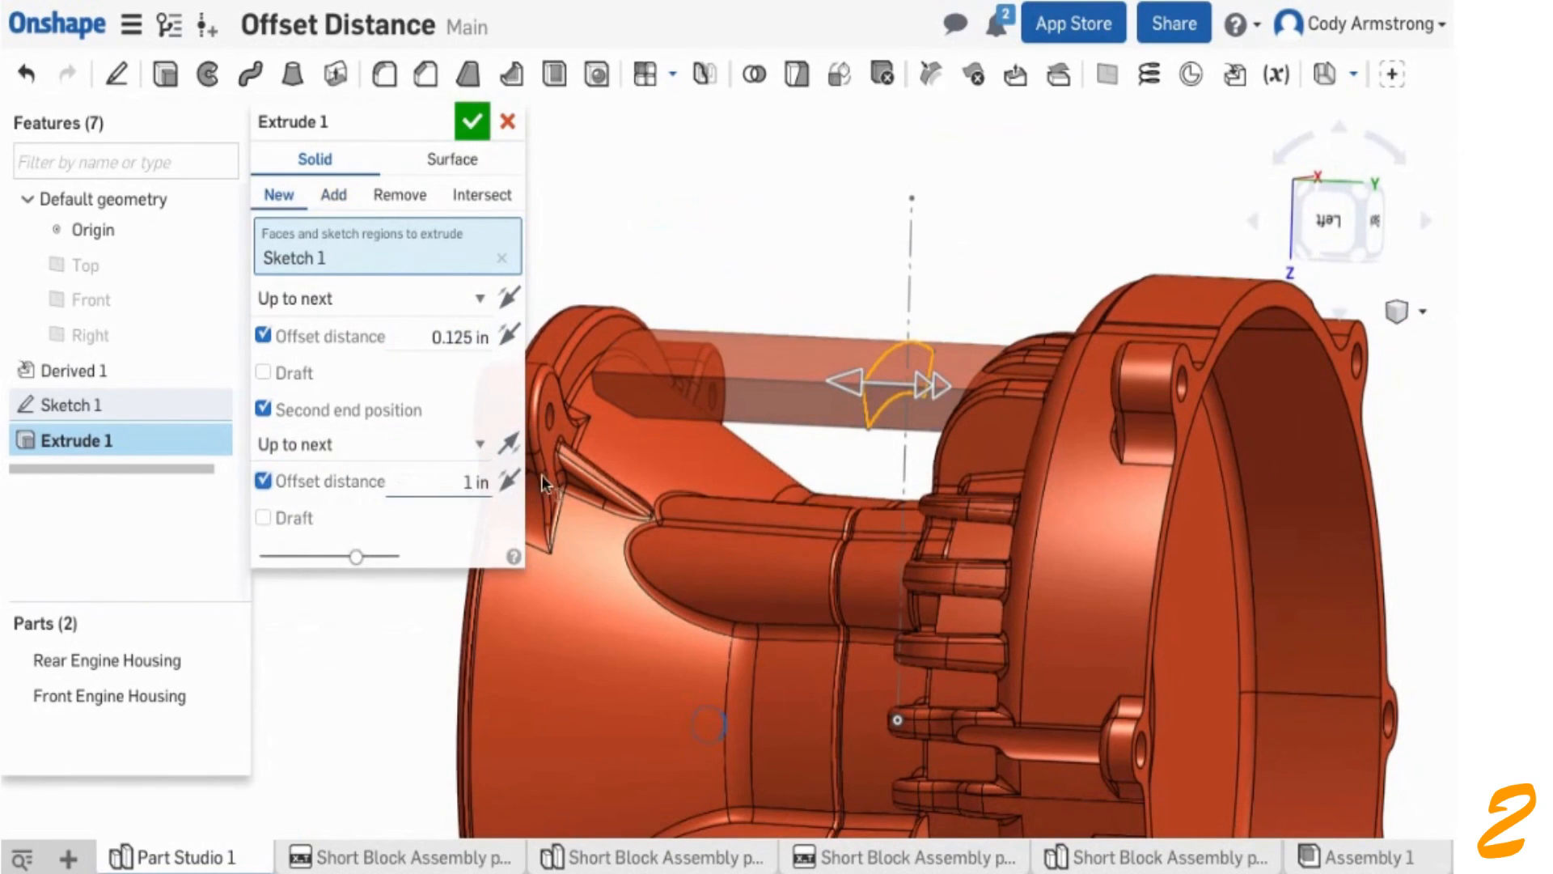
pyautogui.click(489, 479)
pyautogui.write('.125')
pyautogui.press('Return')
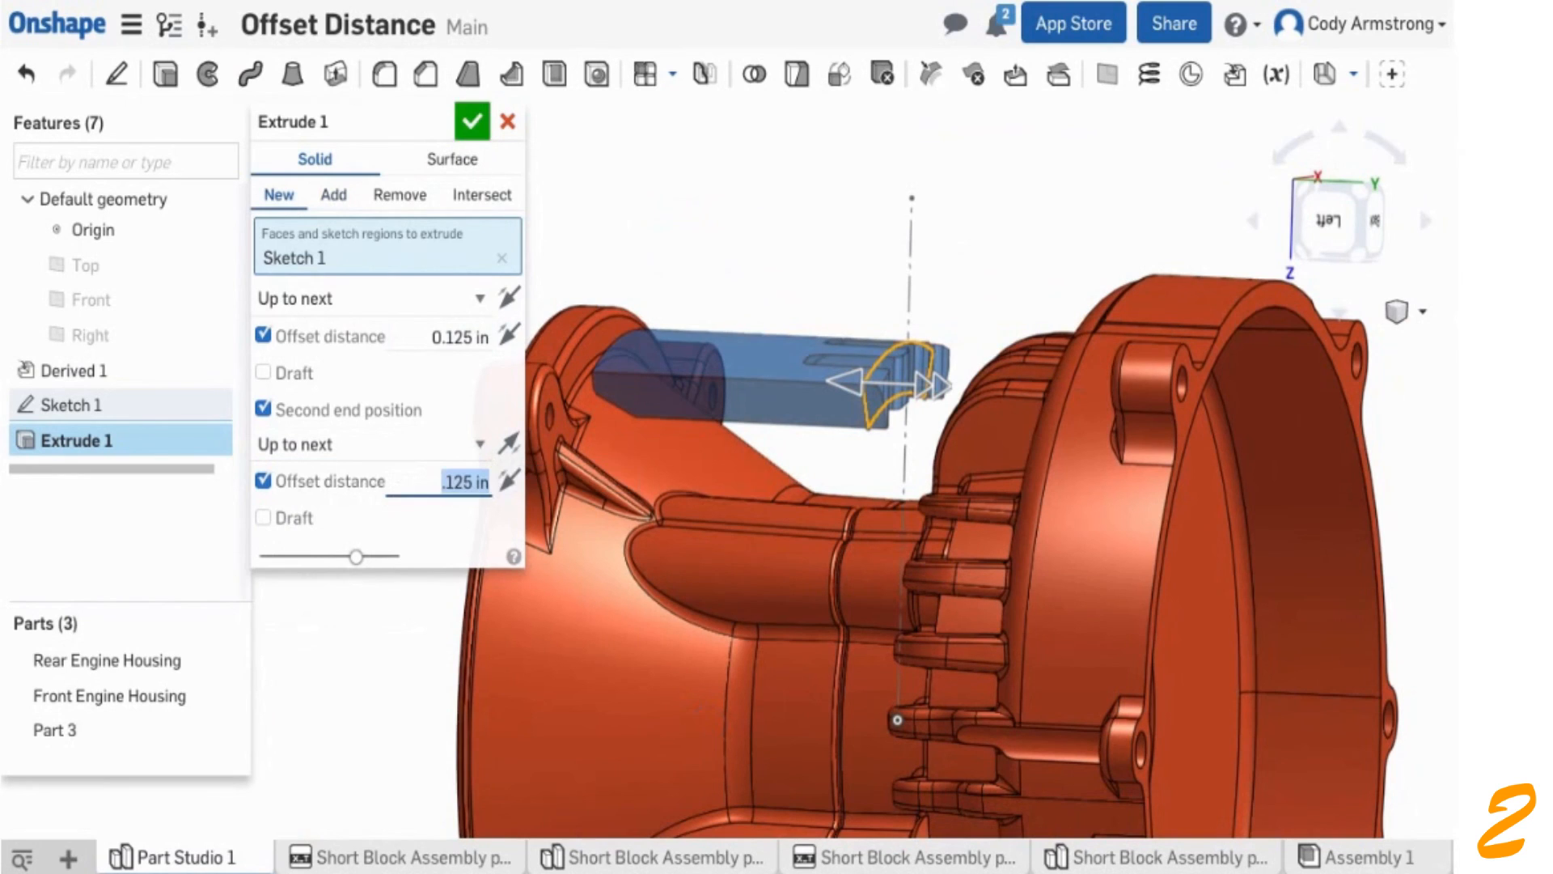
pyautogui.moveTo(761, 269); pyautogui.dragTo(847, 277, button='right')
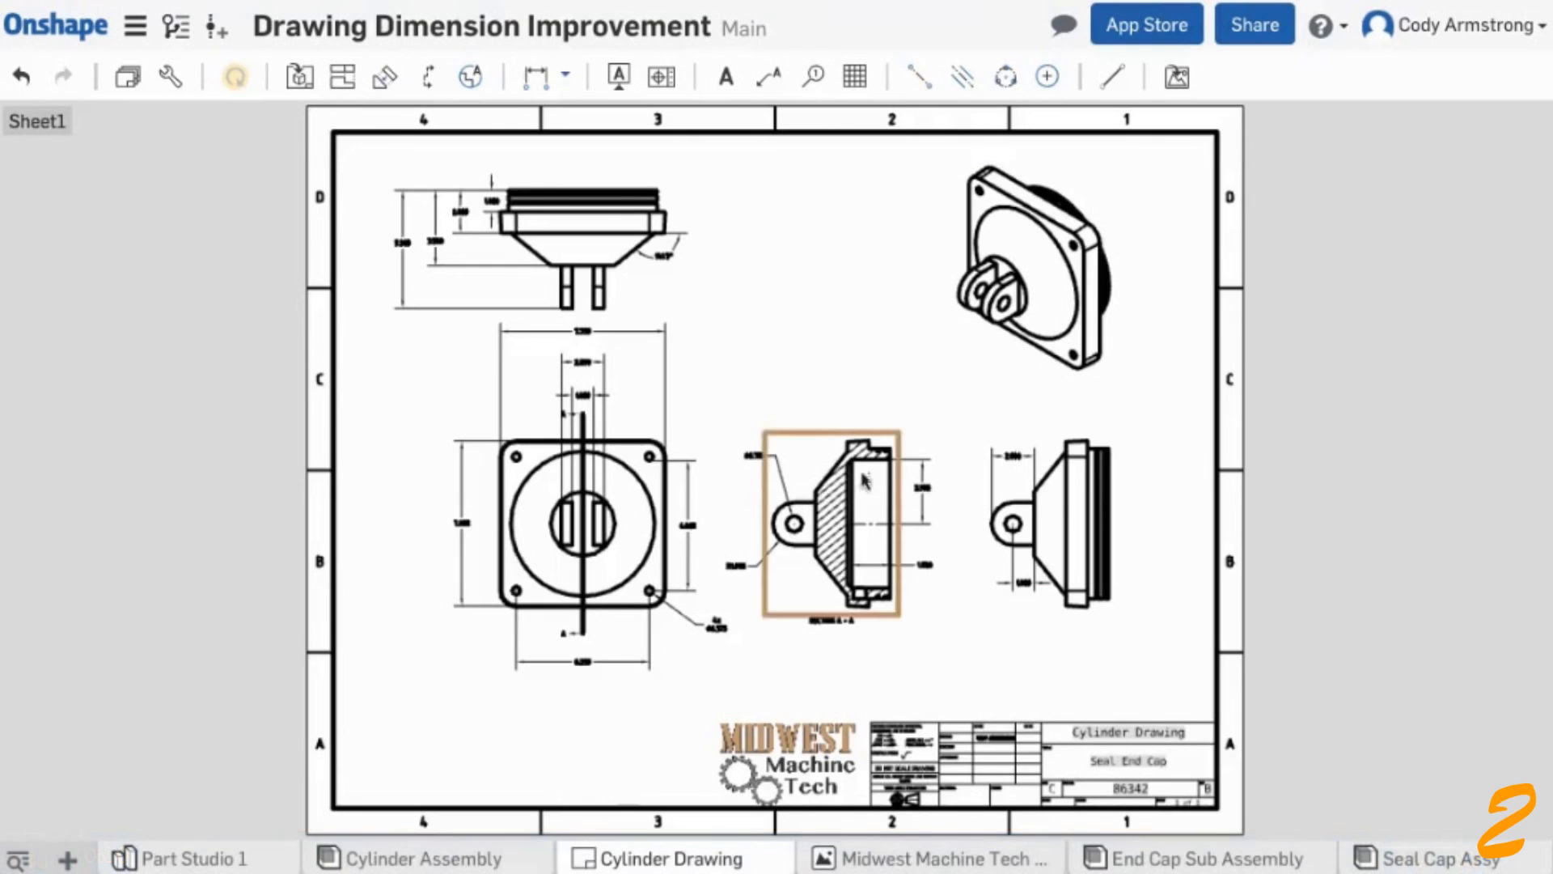
# - Dimension the horizontal distances from the section view's right end face to the nearest edge of each of the two seal grooves
pyautogui.scroll(5, 904, 458)
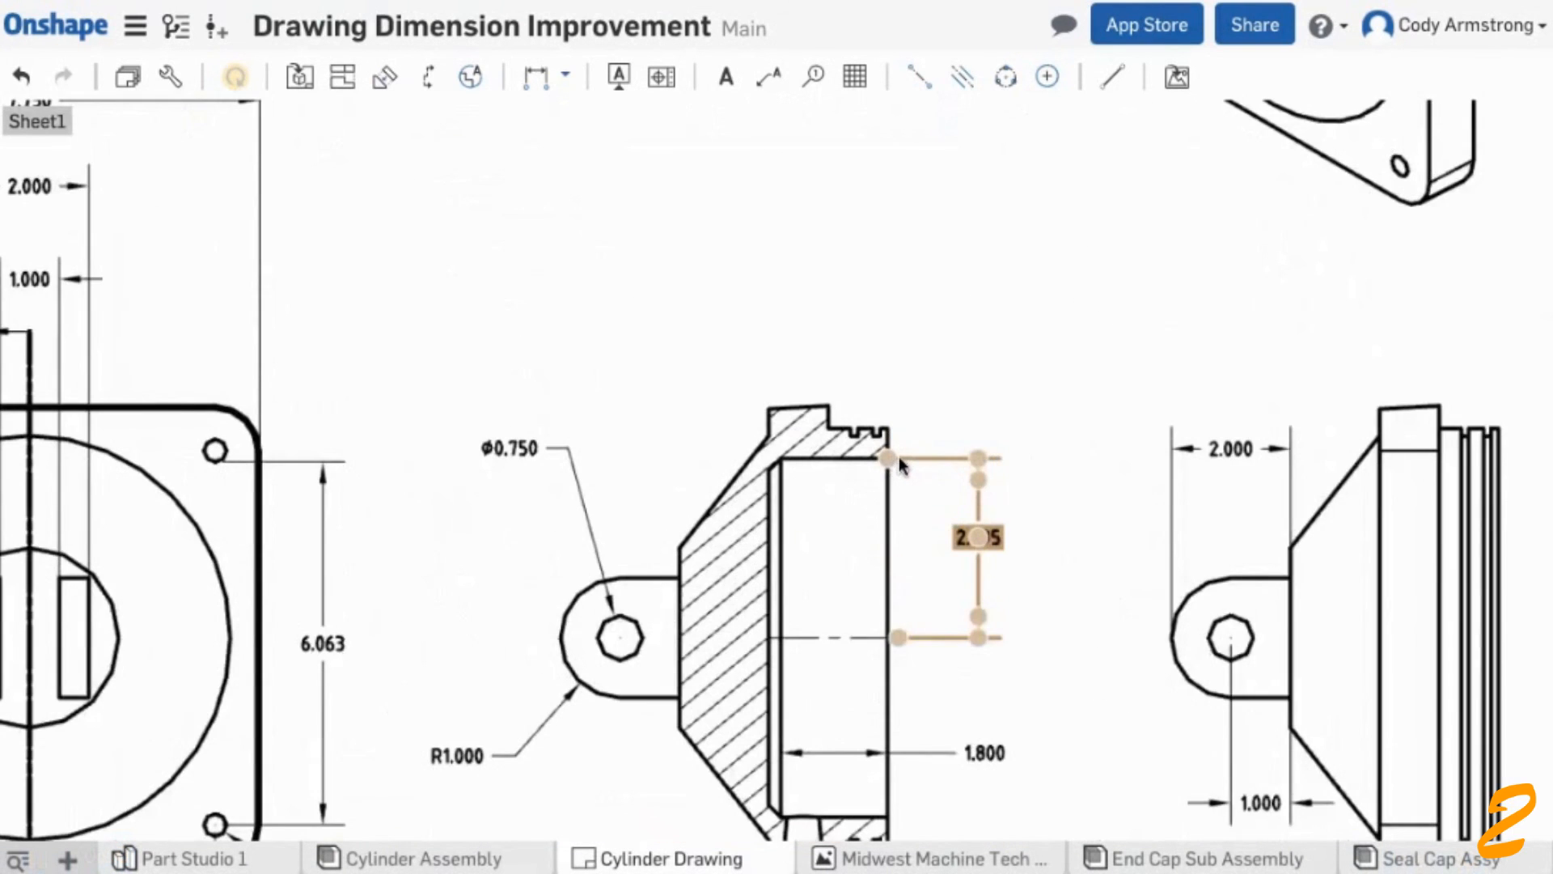
pyautogui.scroll(2, 905, 457)
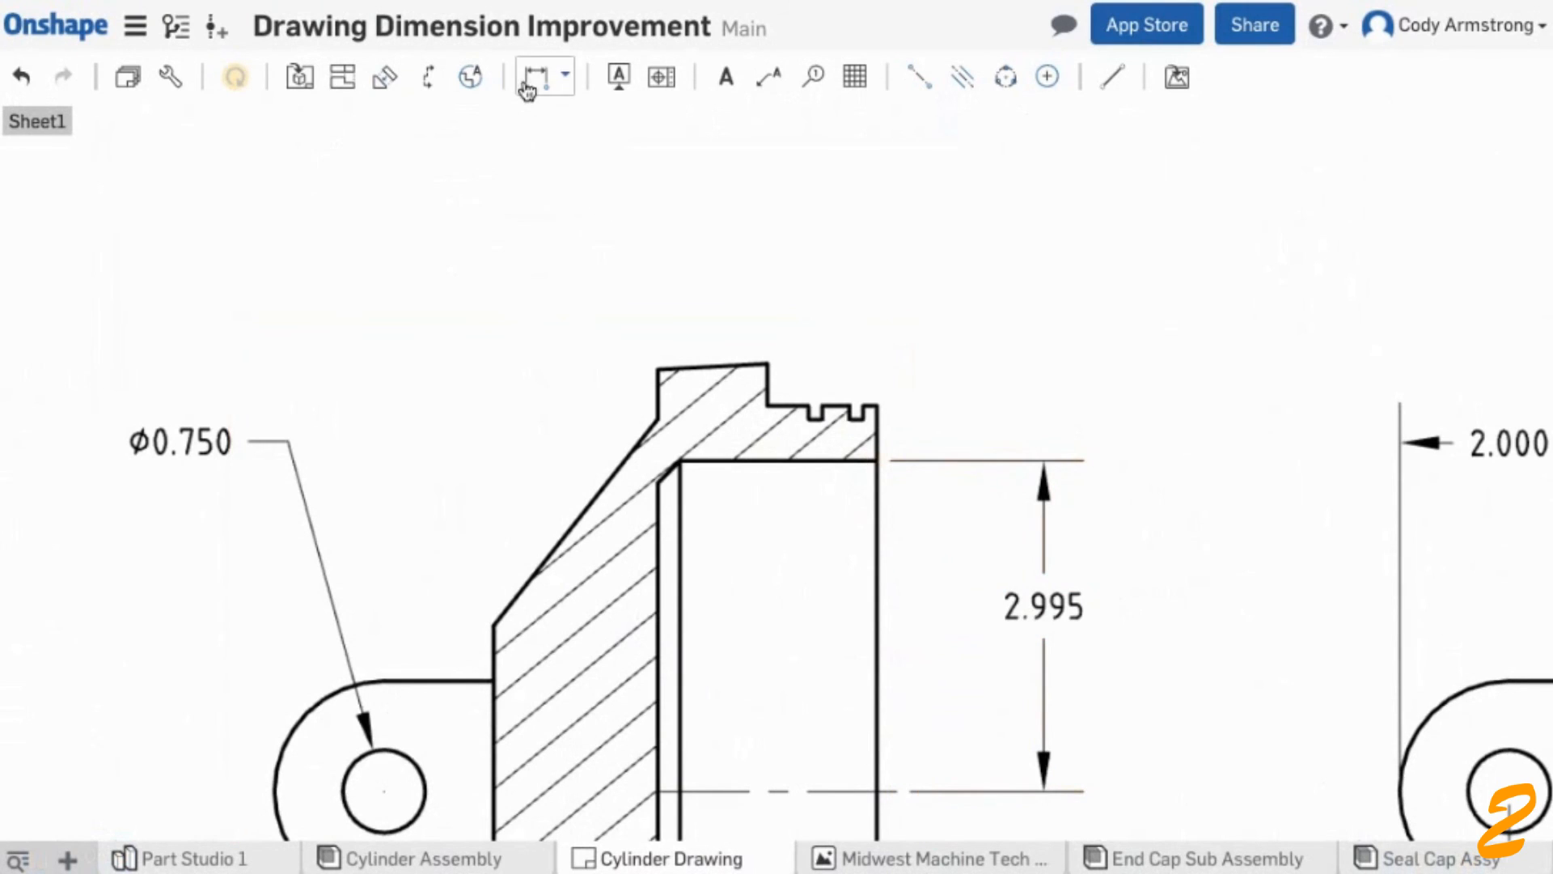
pyautogui.scroll(2, 886, 348)
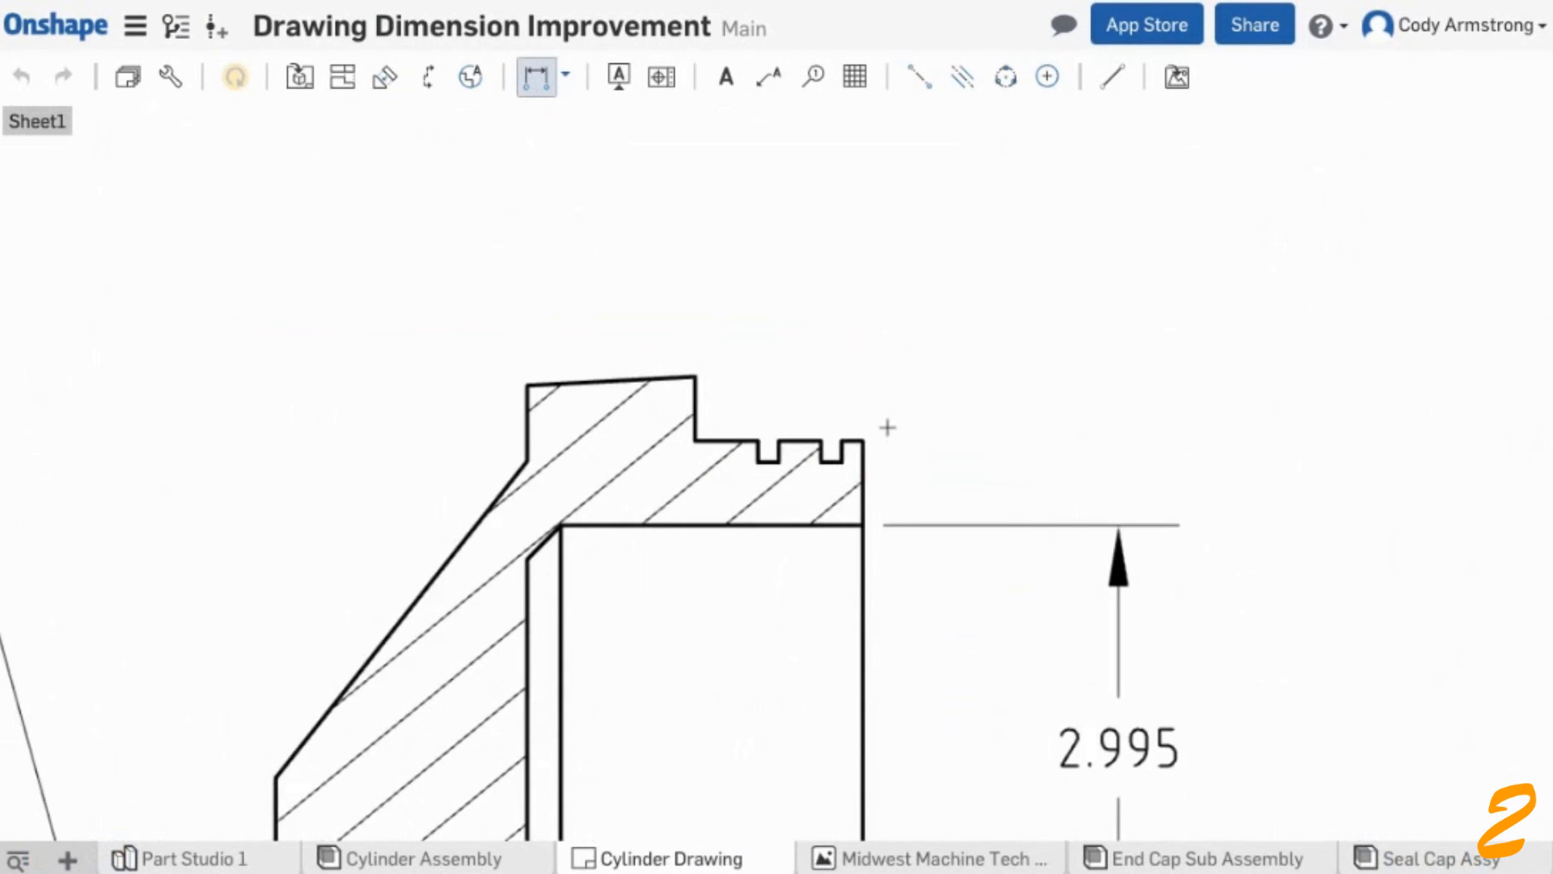
pyautogui.click(841, 441)
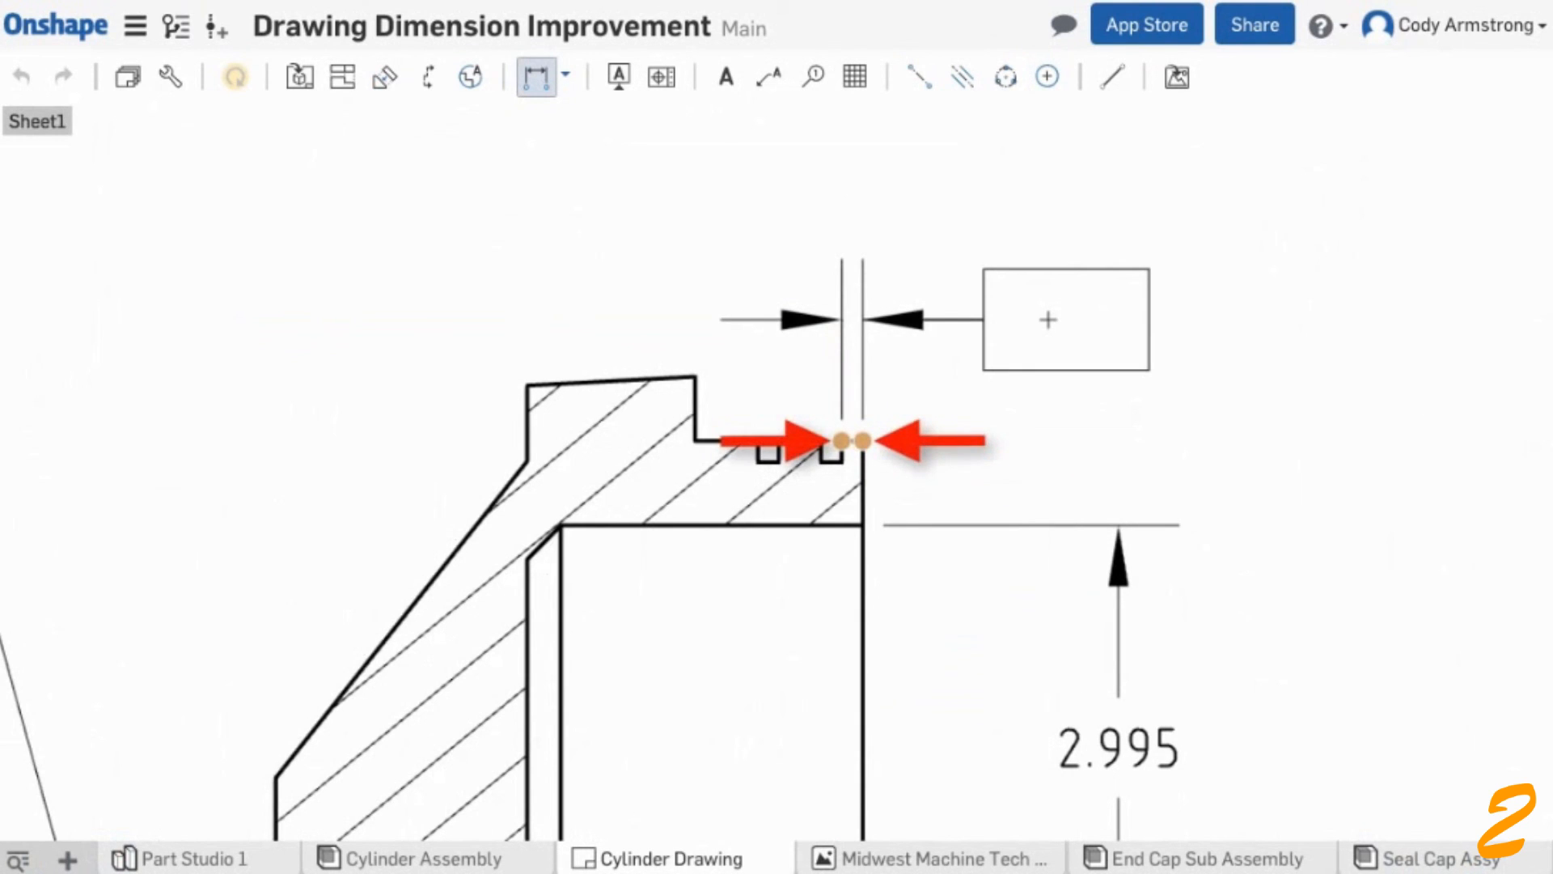
pyautogui.click(1048, 320)
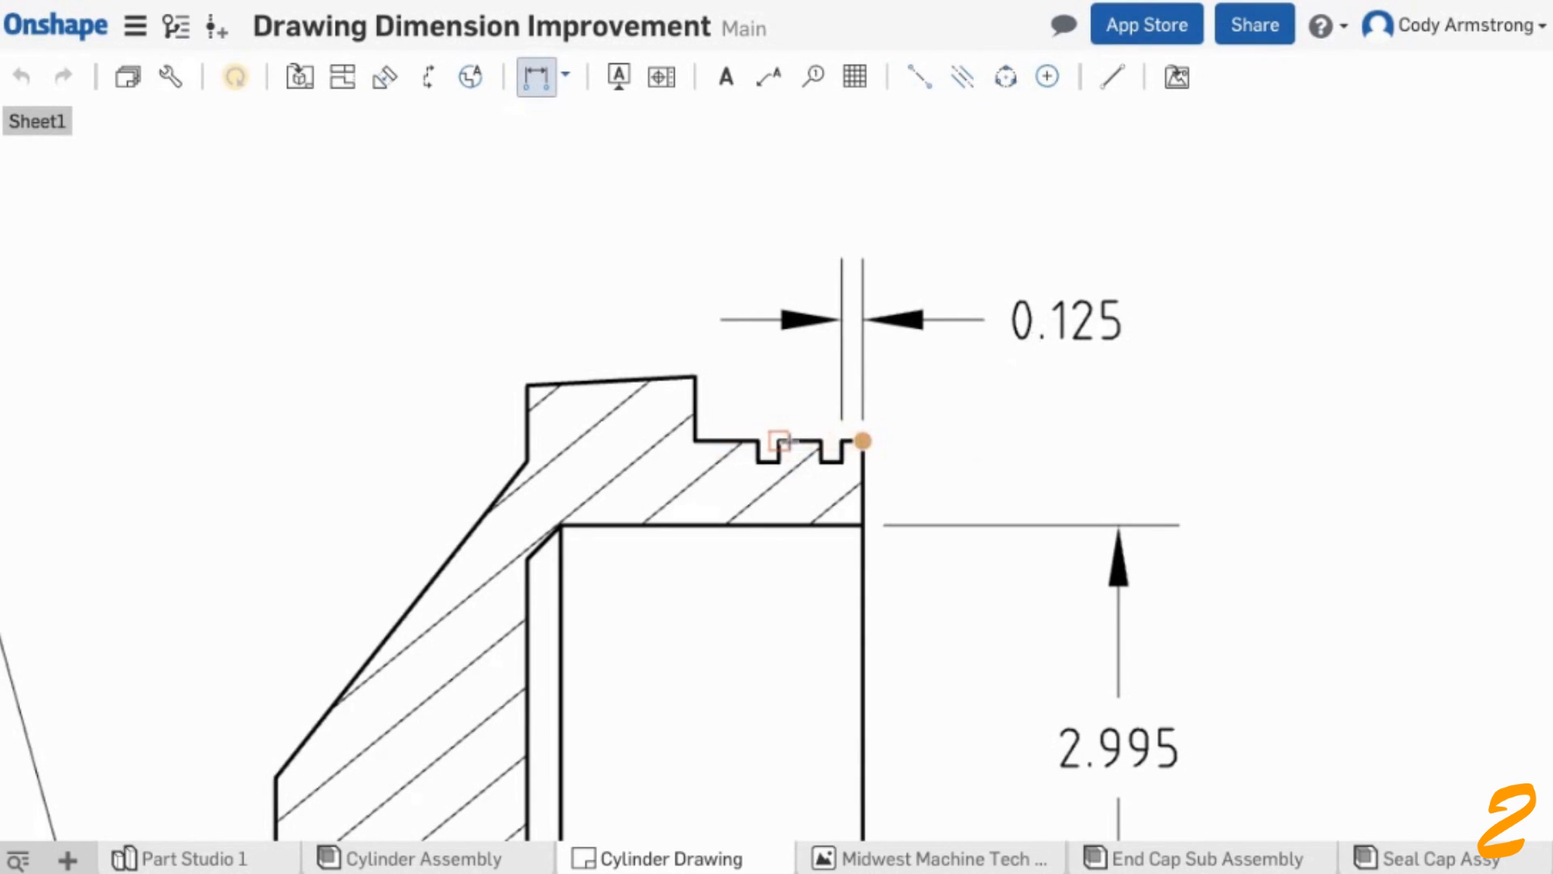
pyautogui.click(779, 441)
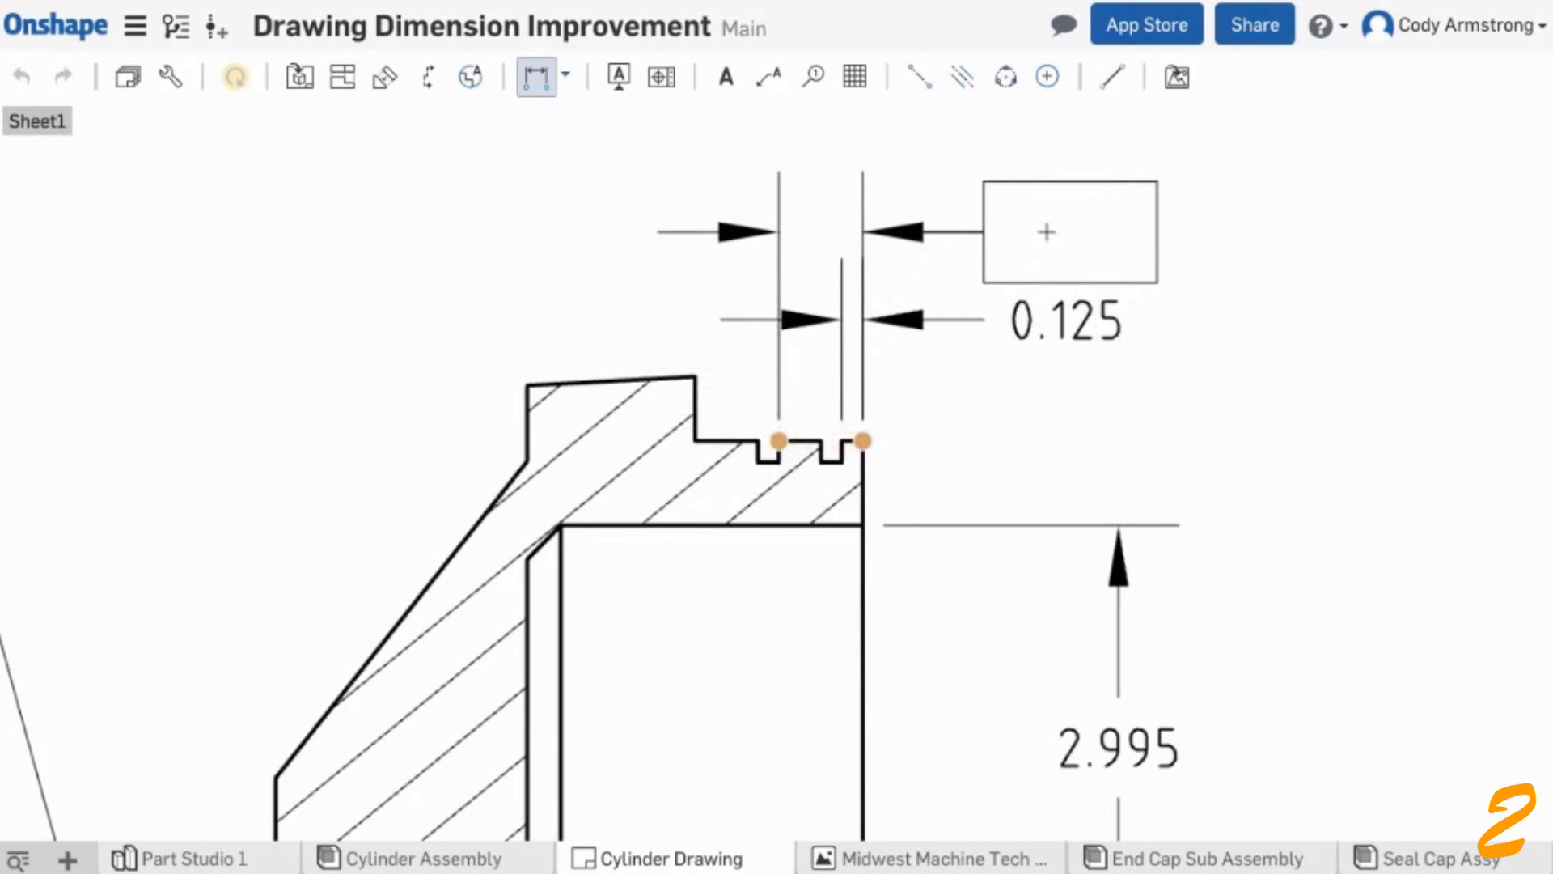
pyautogui.click(1047, 232)
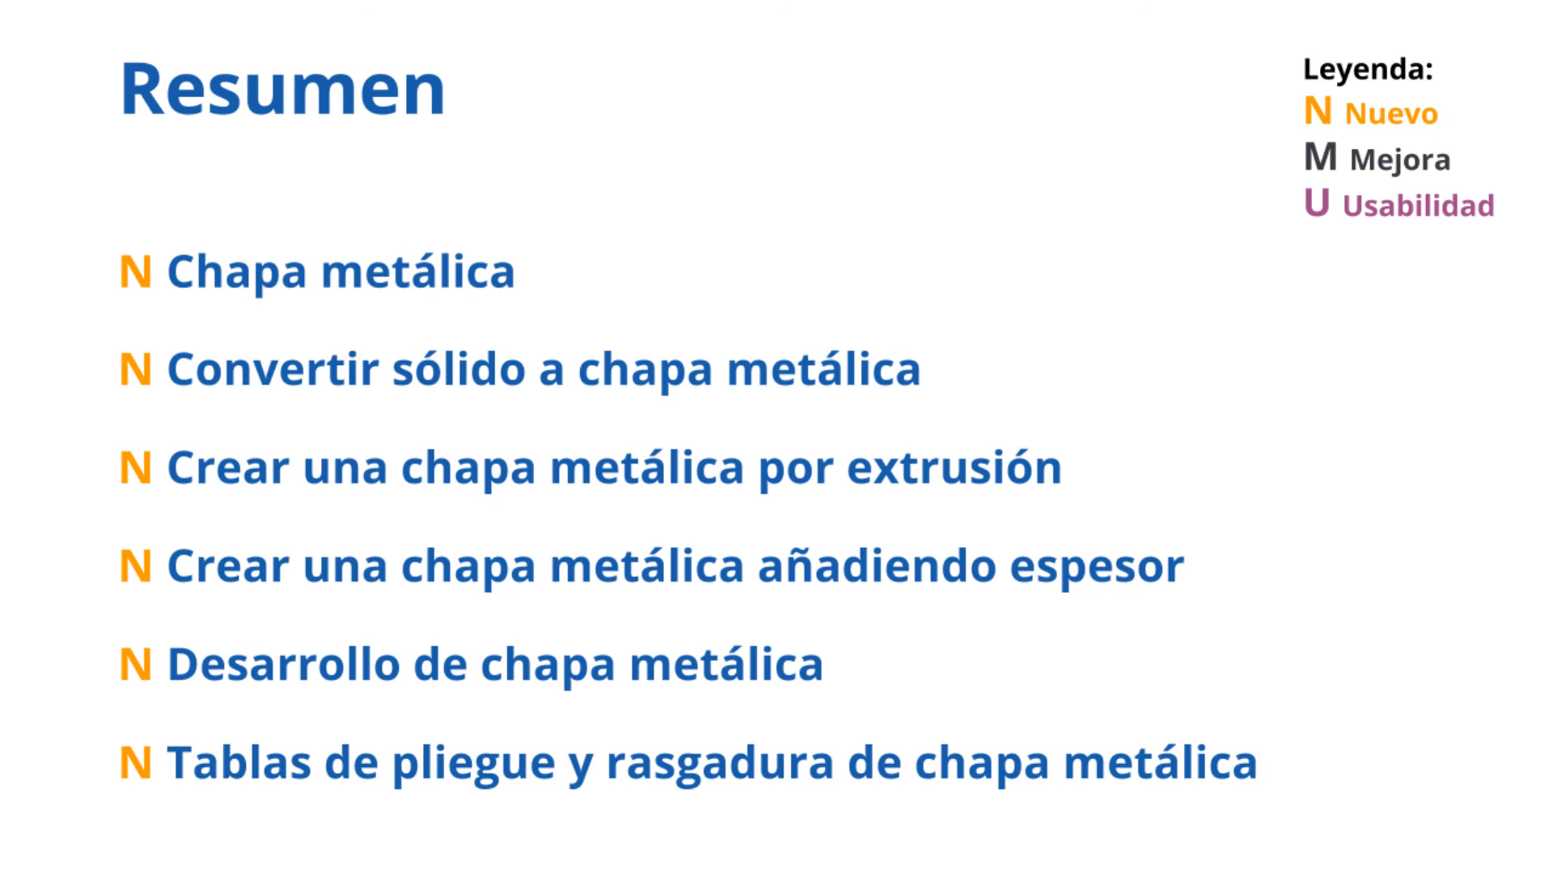